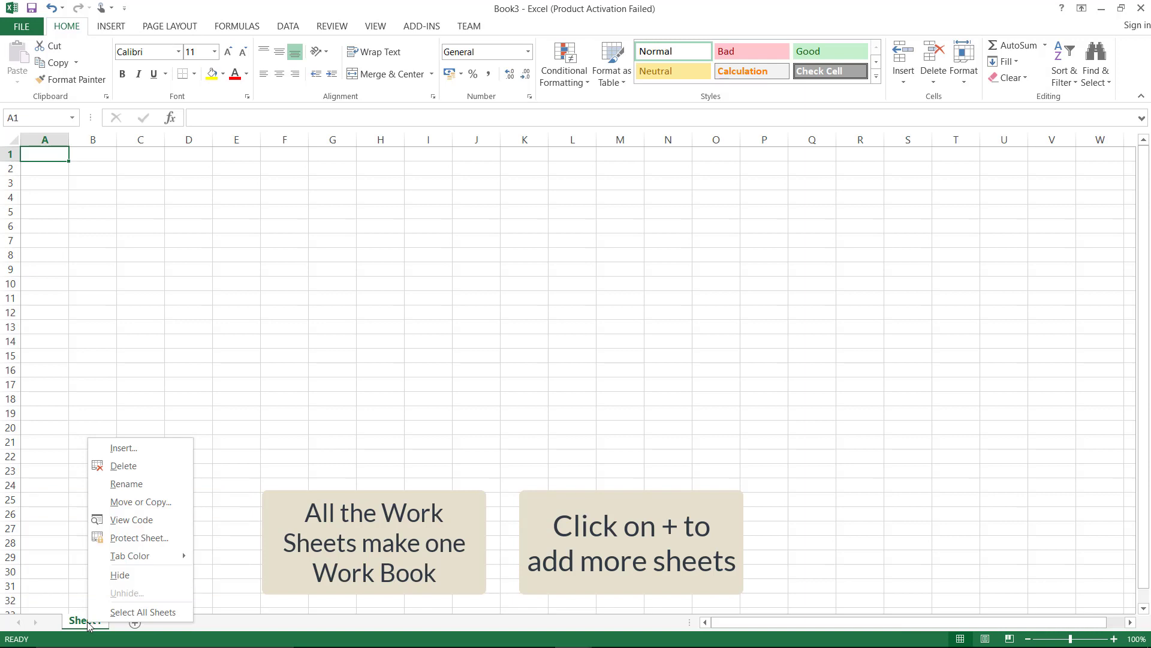
Rename the first sheet to 'my work'
{"action": "left_click", "coordinate": [134, 490]}
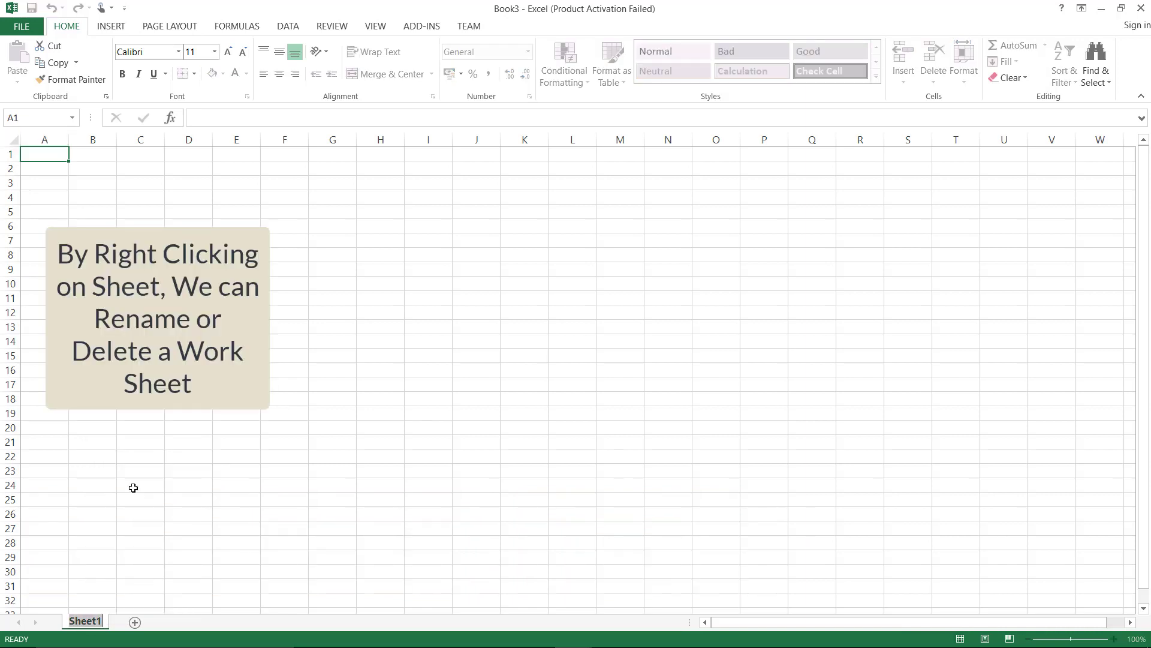
{"action": "type", "text": "my work"}
{"action": "key", "text": "Return"}
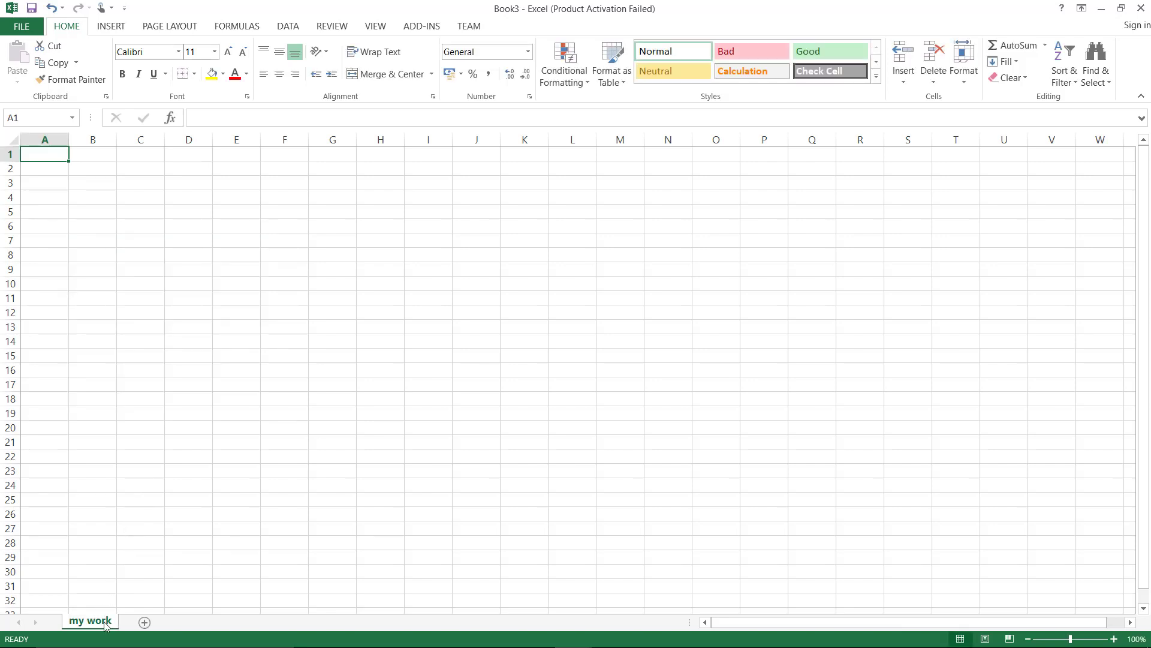
Add three new sheets: Sheet2, Sheet3 and Sheet4
{"action": "left_click", "coordinate": [144, 622]}
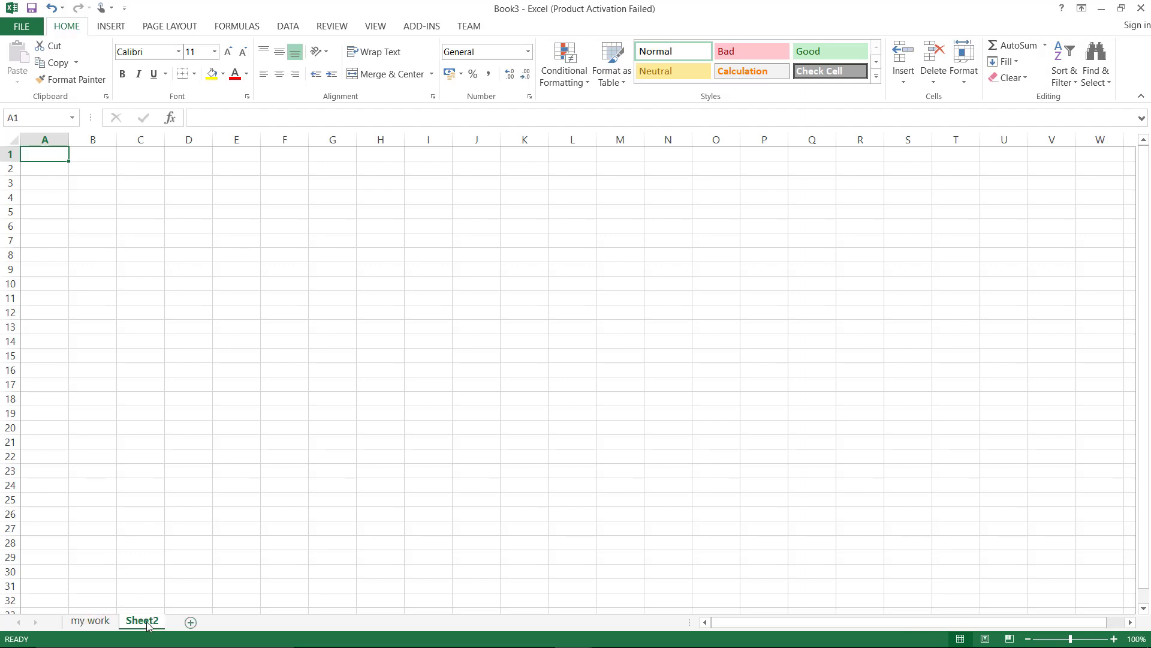
{"action": "left_click", "coordinate": [191, 623]}
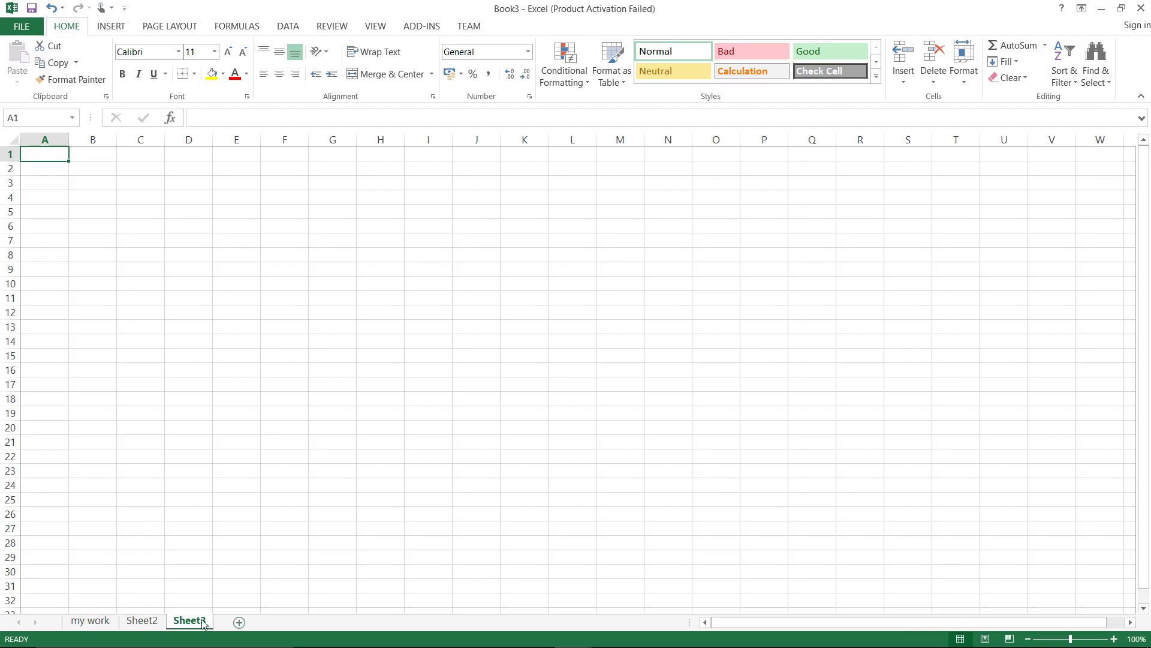
{"action": "left_click", "coordinate": [239, 622]}
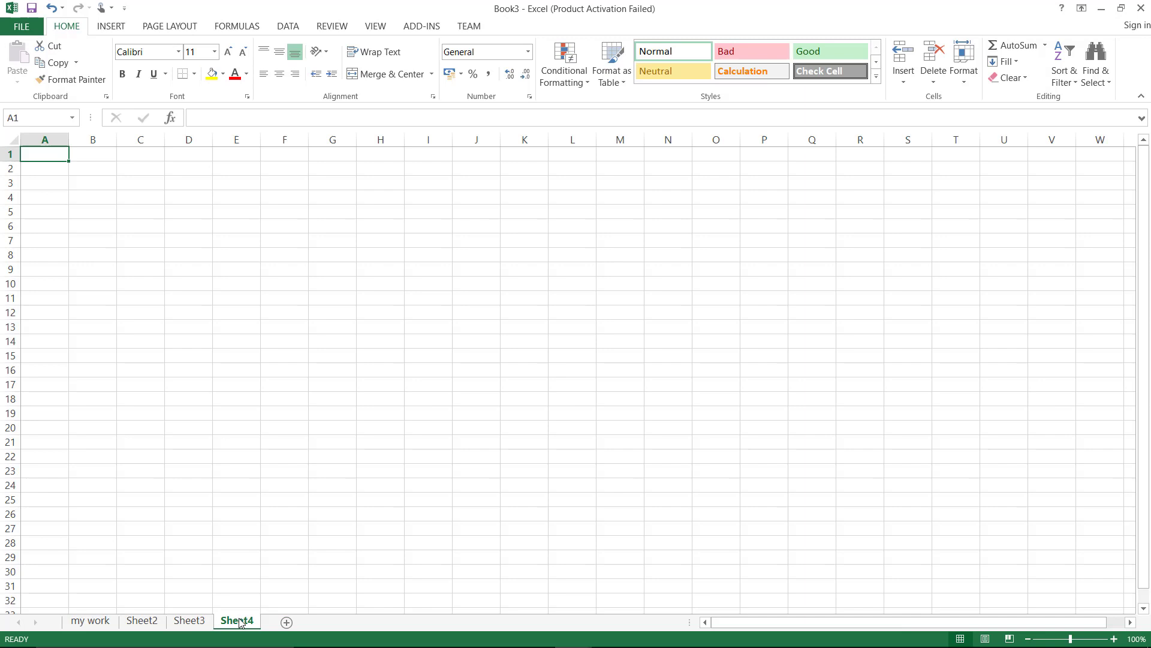
Cycle through my work, Sheet2 and Sheet3, ending on Sheet4
{"action": "left_click", "coordinate": [105, 626]}
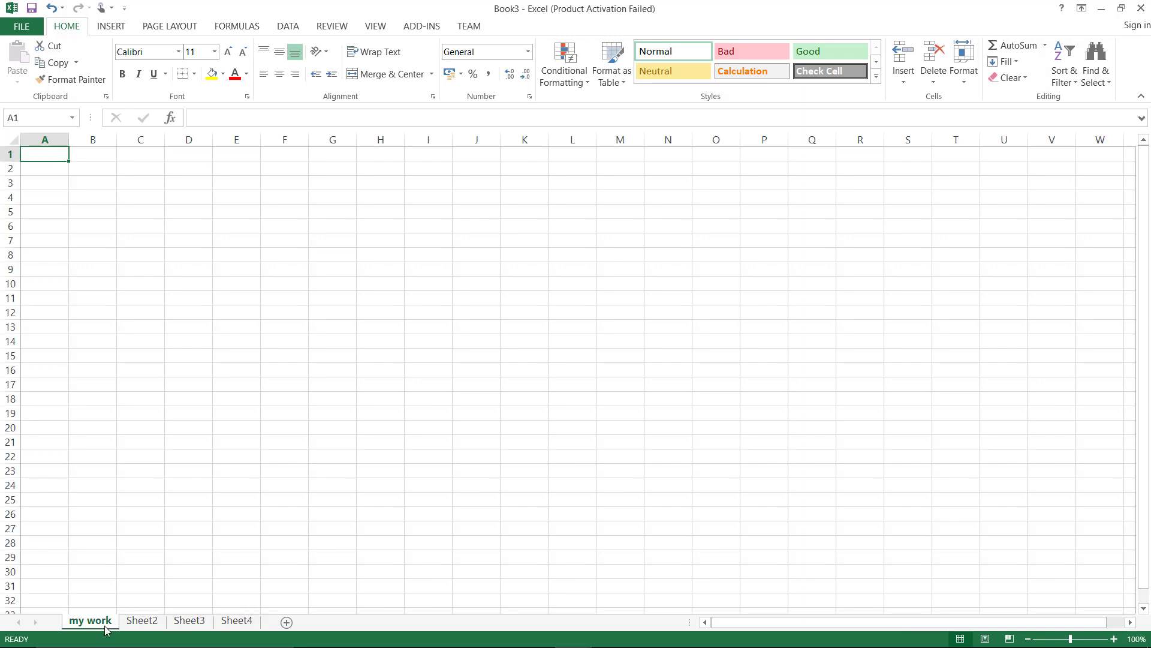
{"action": "left_click", "coordinate": [136, 624]}
{"action": "left_click", "coordinate": [186, 626]}
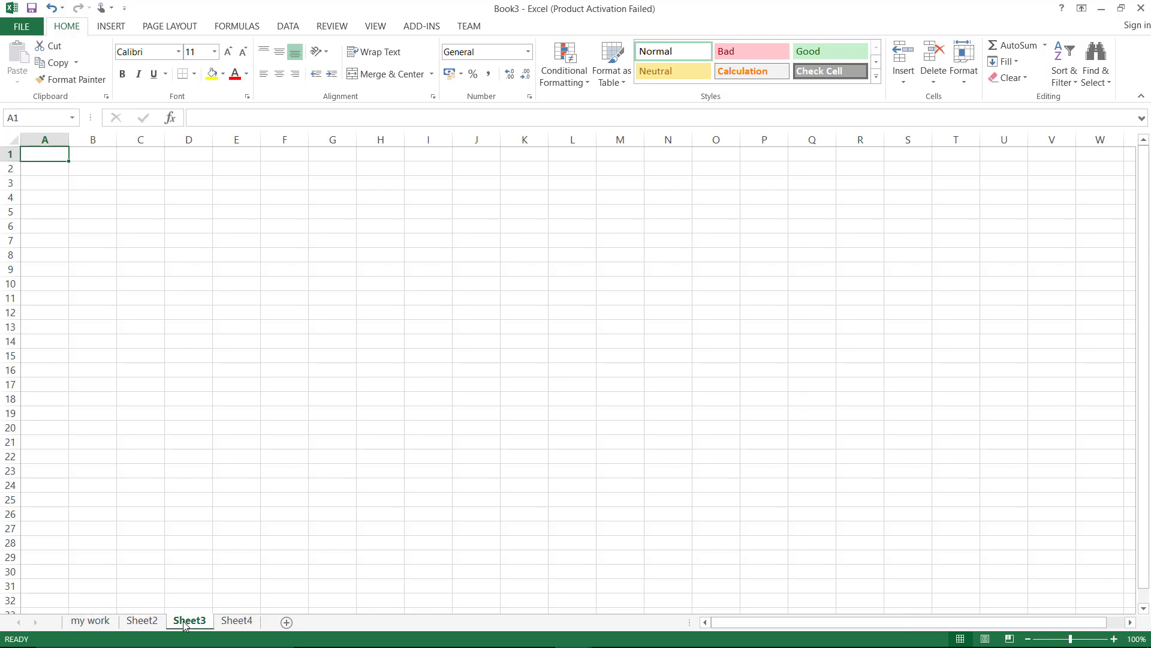
{"action": "left_click", "coordinate": [238, 623]}
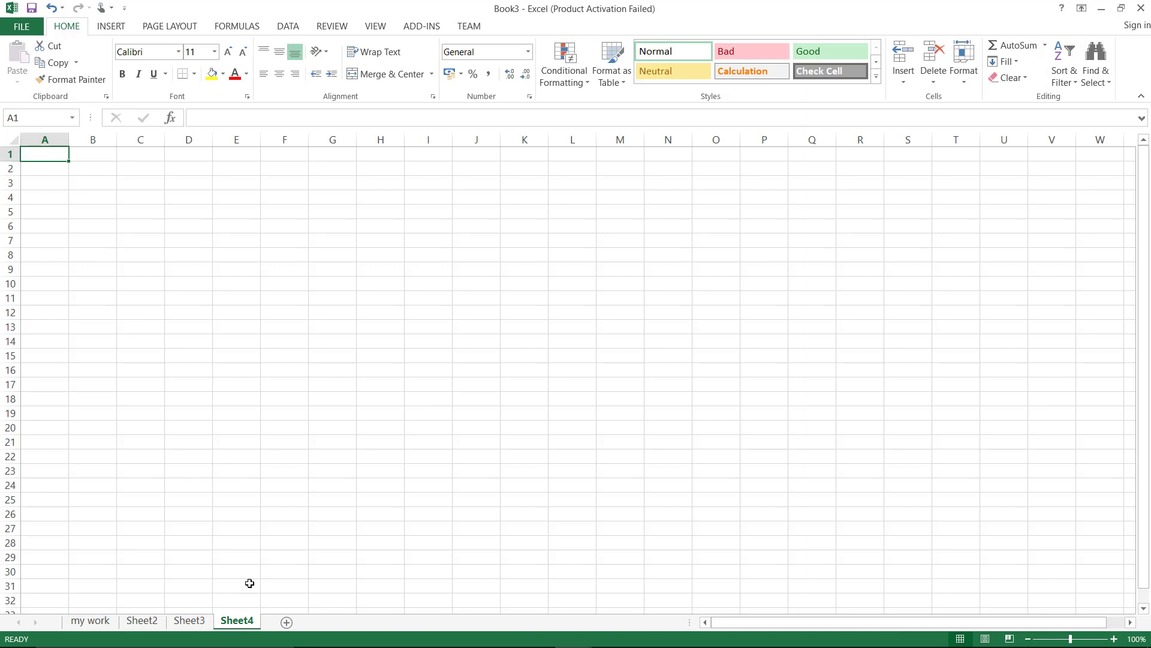
Delete Sheet4, Sheet3 and Sheet2, leaving only my work and Sheet5
{"action": "right_click", "coordinate": [242, 623]}
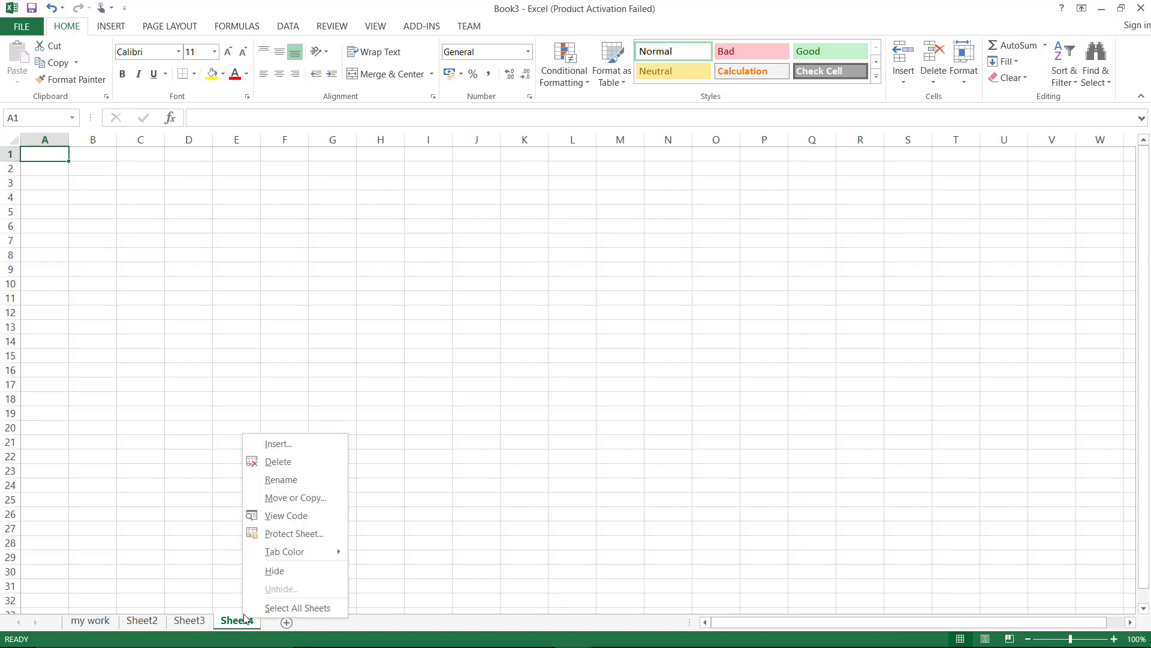
{"action": "left_click", "coordinate": [286, 464]}
{"action": "right_click", "coordinate": [196, 621]}
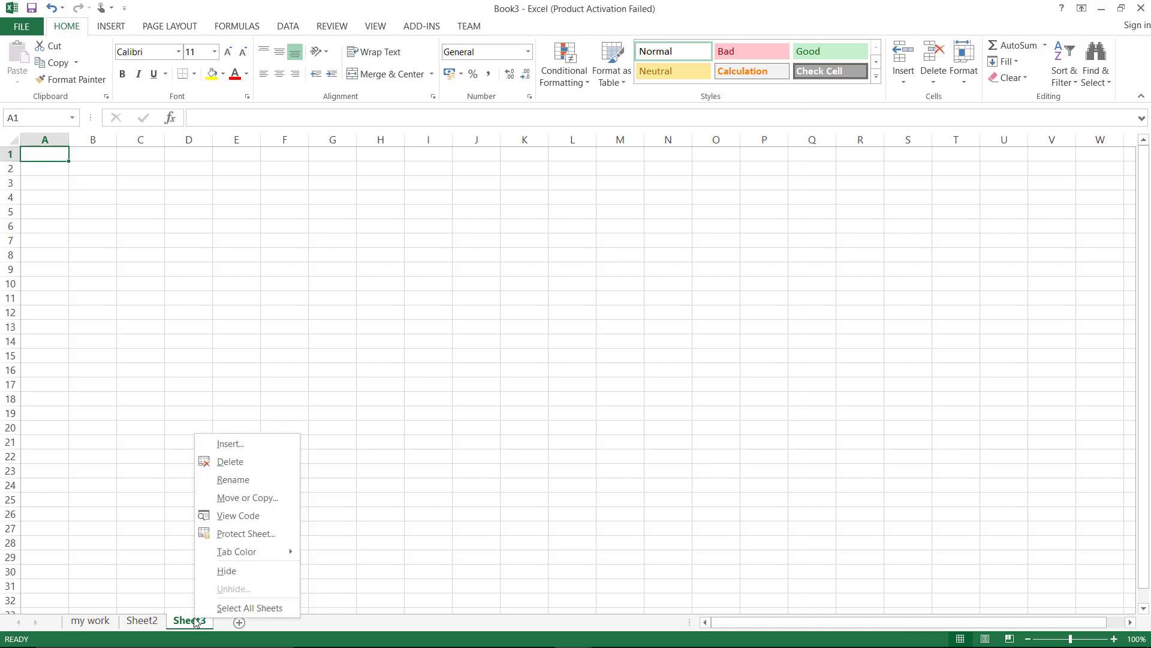
{"action": "left_click", "coordinate": [247, 462]}
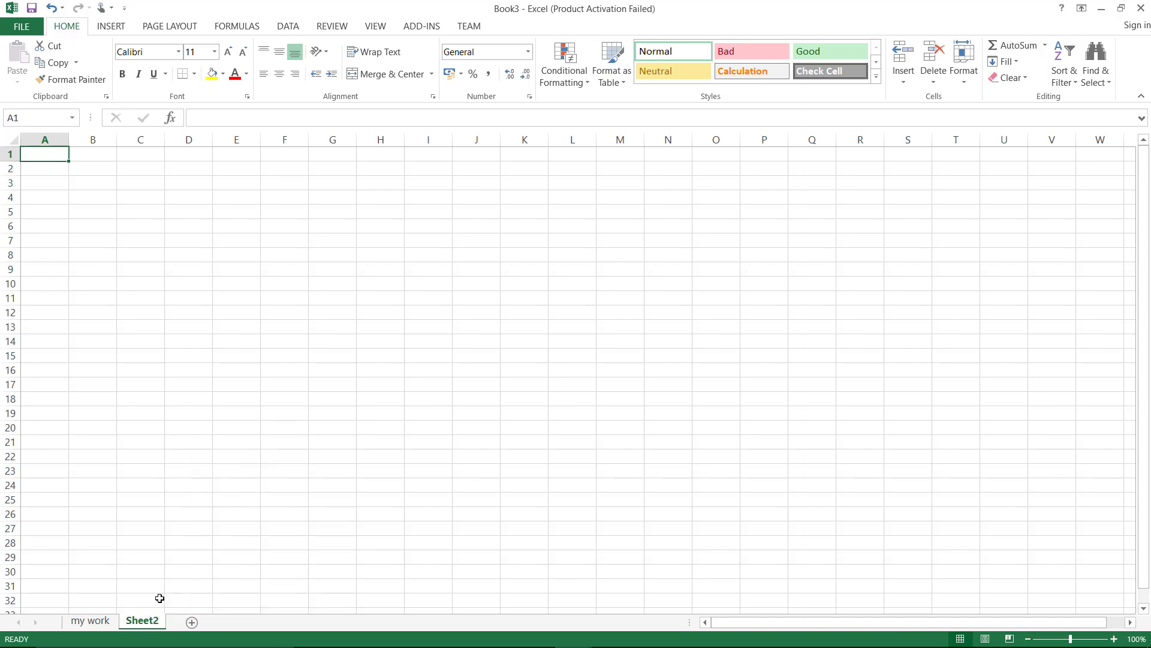
{"action": "right_click", "coordinate": [138, 624]}
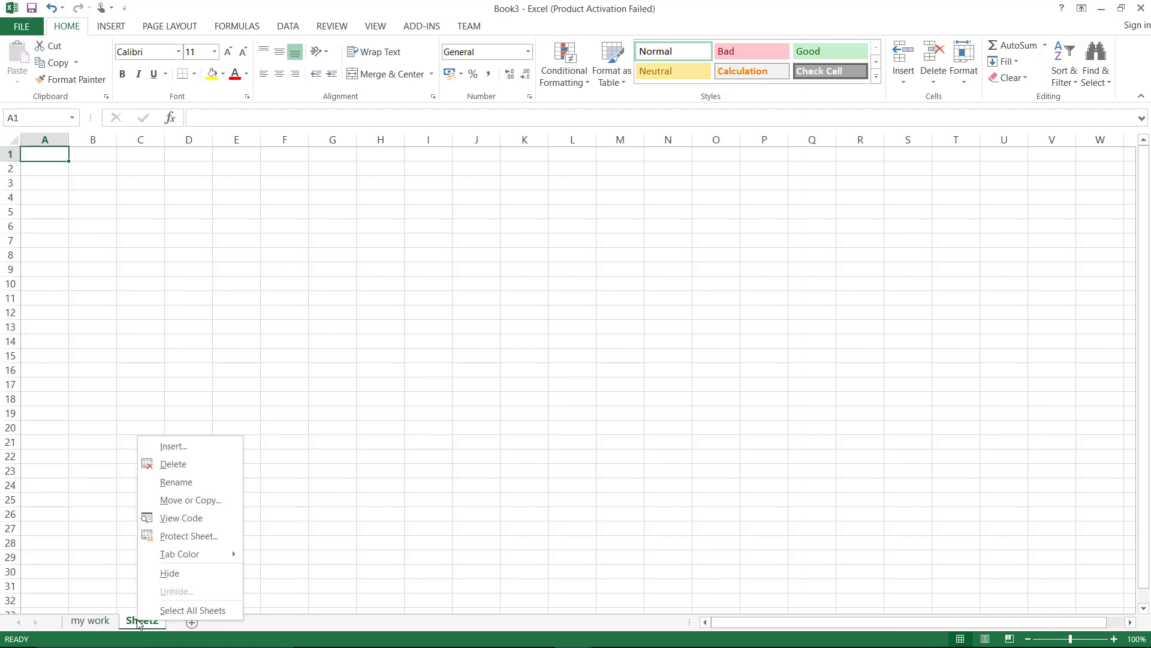
{"action": "left_click", "coordinate": [189, 465]}
{"action": "left_click", "coordinate": [326, 229]}
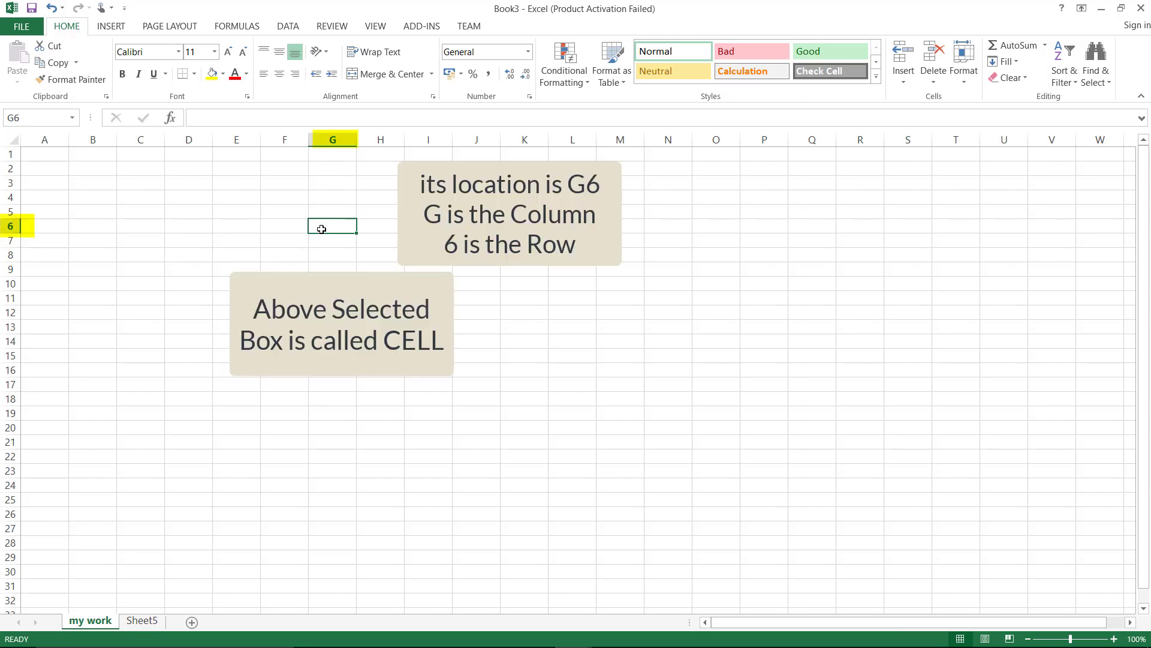
Type 'G6', 'M13' and 'Q3' into those same cells, and enter 1 in A1
{"action": "type", "text": "G6"}
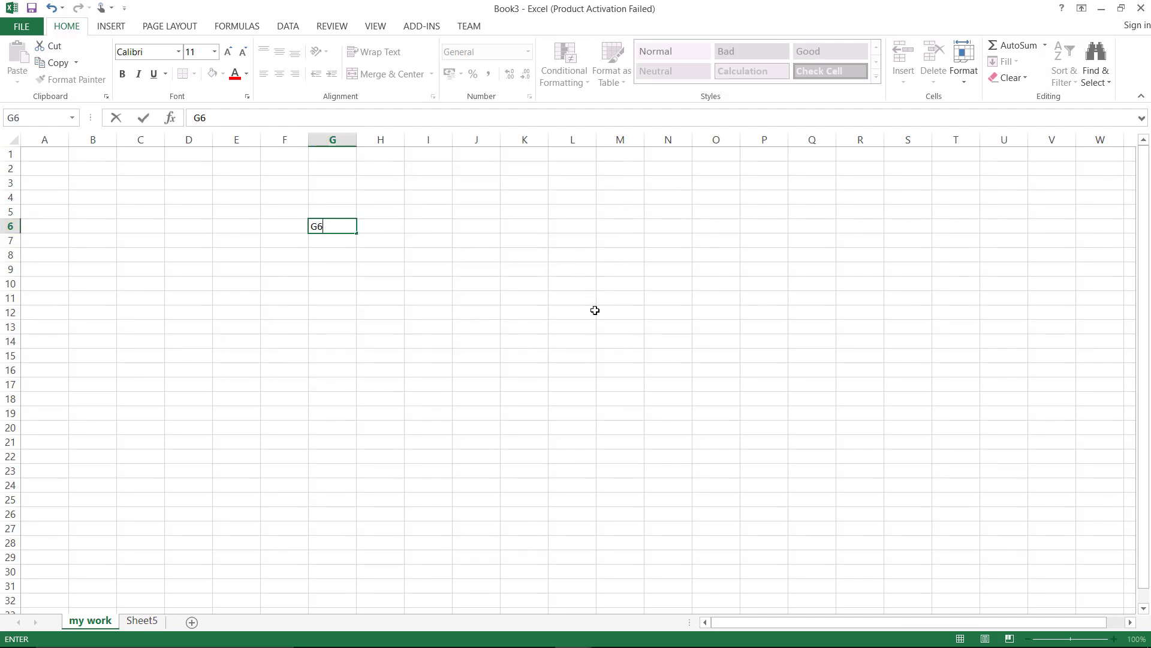
{"action": "left_click", "coordinate": [615, 330]}
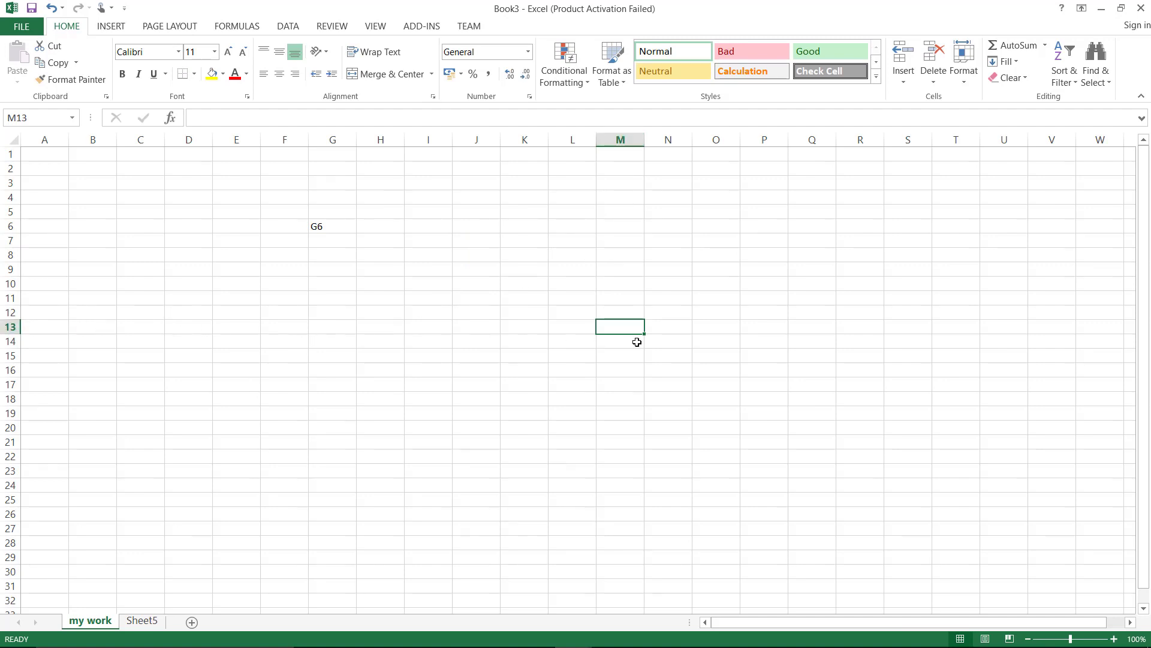
{"action": "type", "text": "M13"}
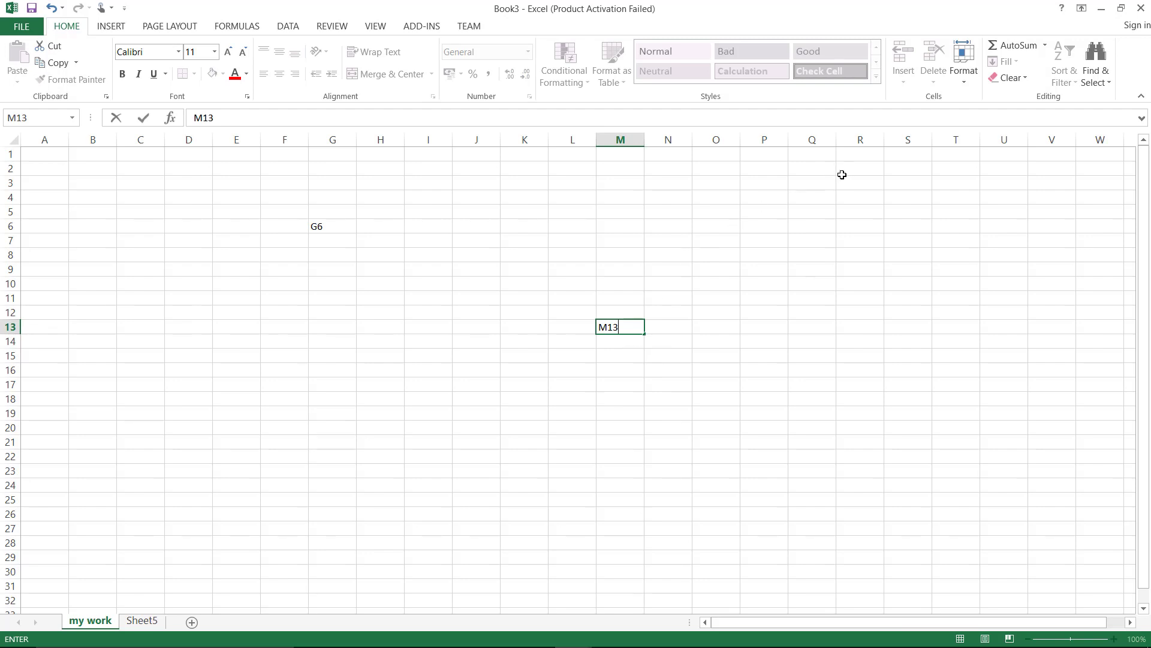
{"action": "left_click", "coordinate": [823, 187]}
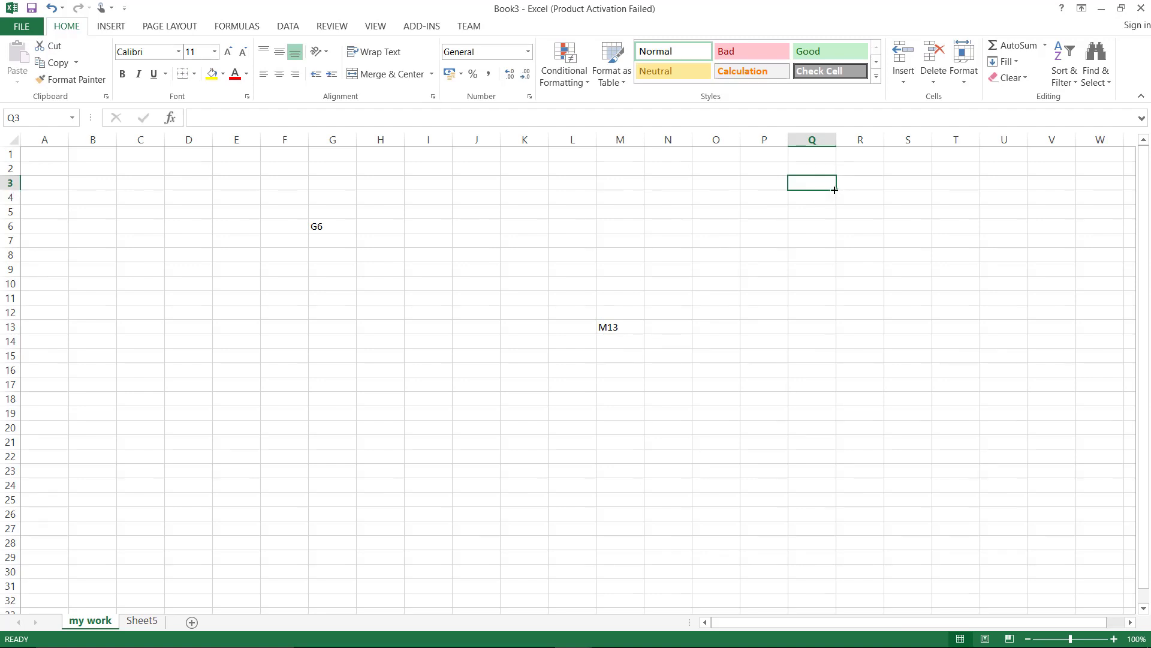
{"action": "type", "text": "Q3"}
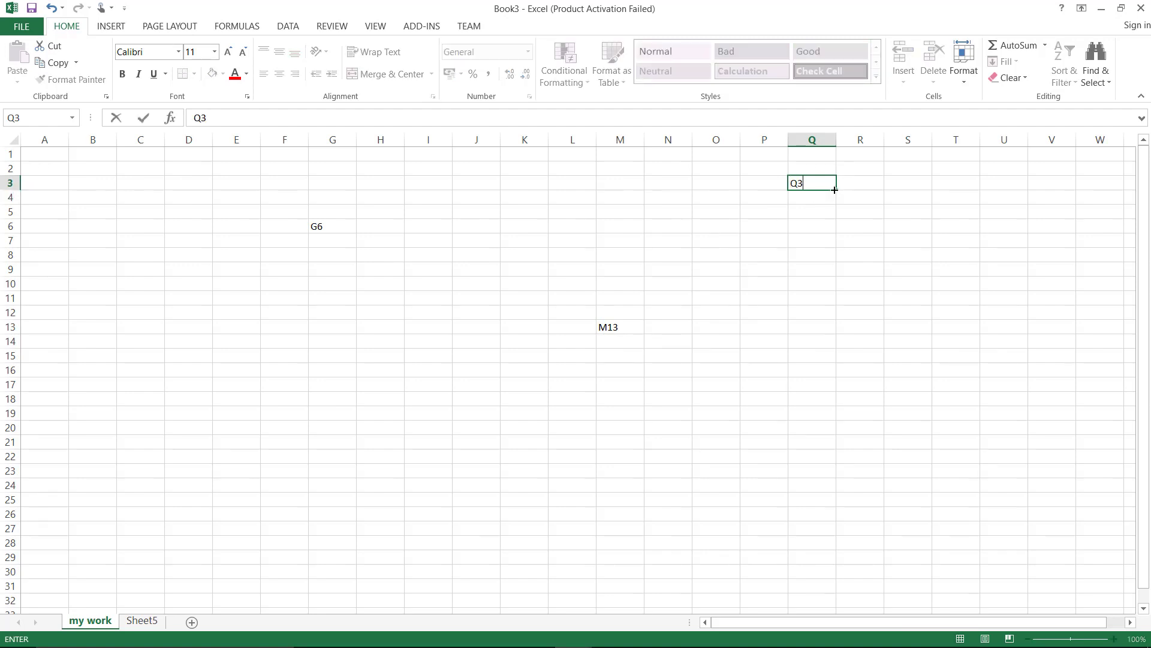
{"action": "left_click", "coordinate": [49, 155]}
{"action": "type", "text": "1"}
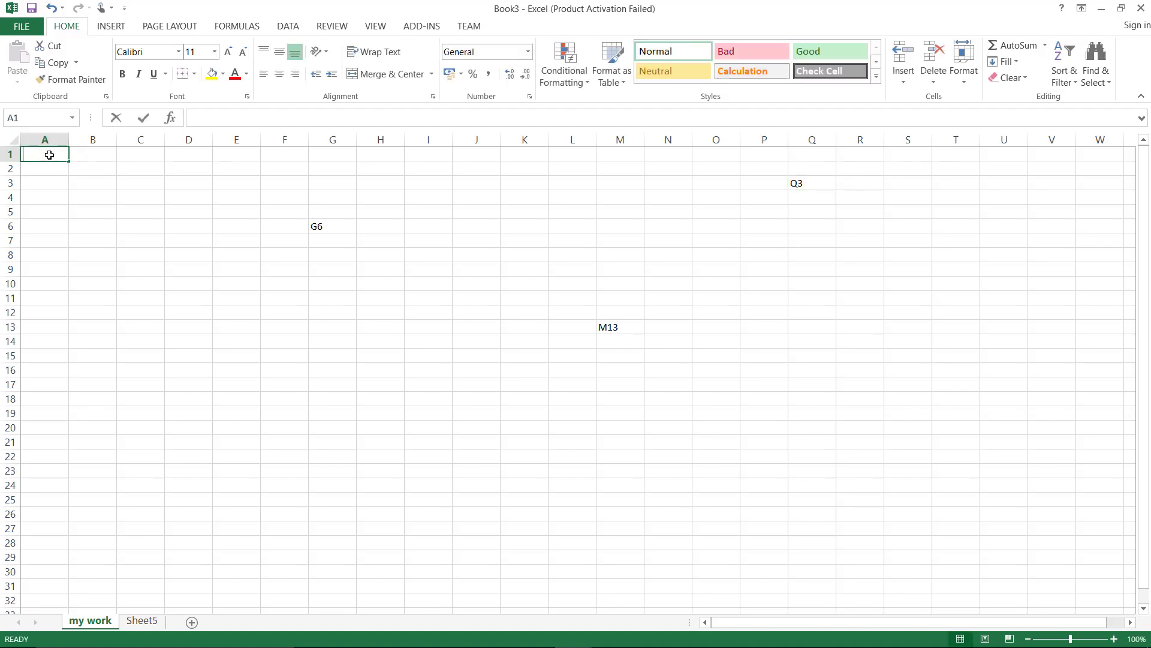
{"action": "key", "text": "Return"}
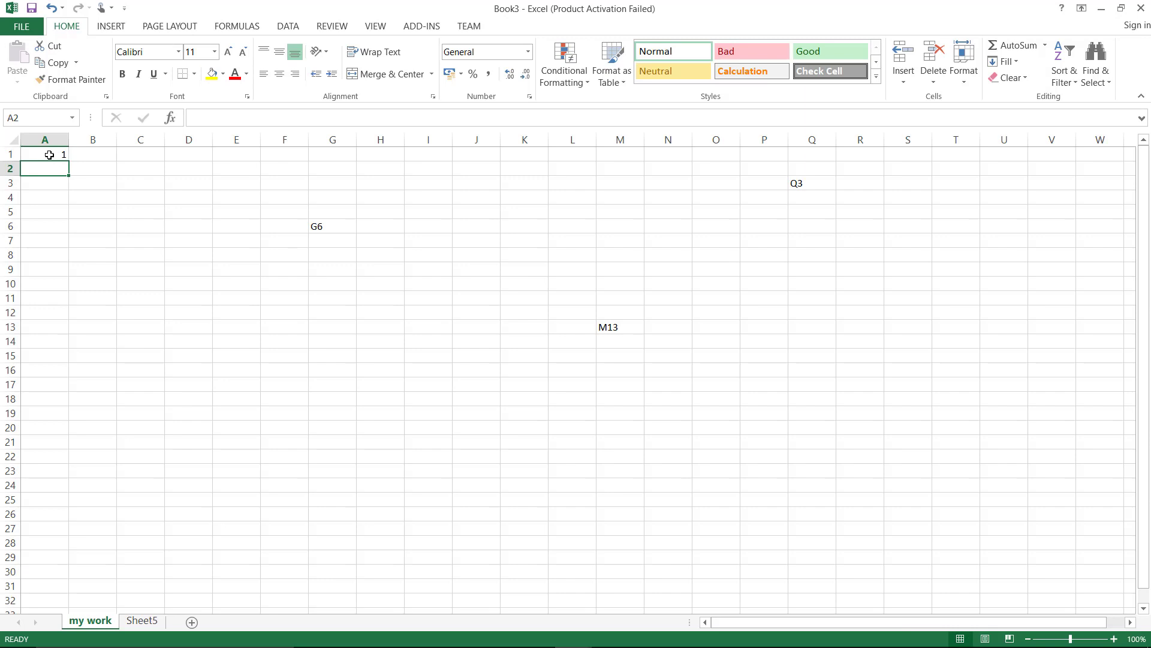
Copy the 1 in A1 down to A13, then enter Hello in D10 and copy it to D22
{"action": "left_click", "coordinate": [49, 155]}
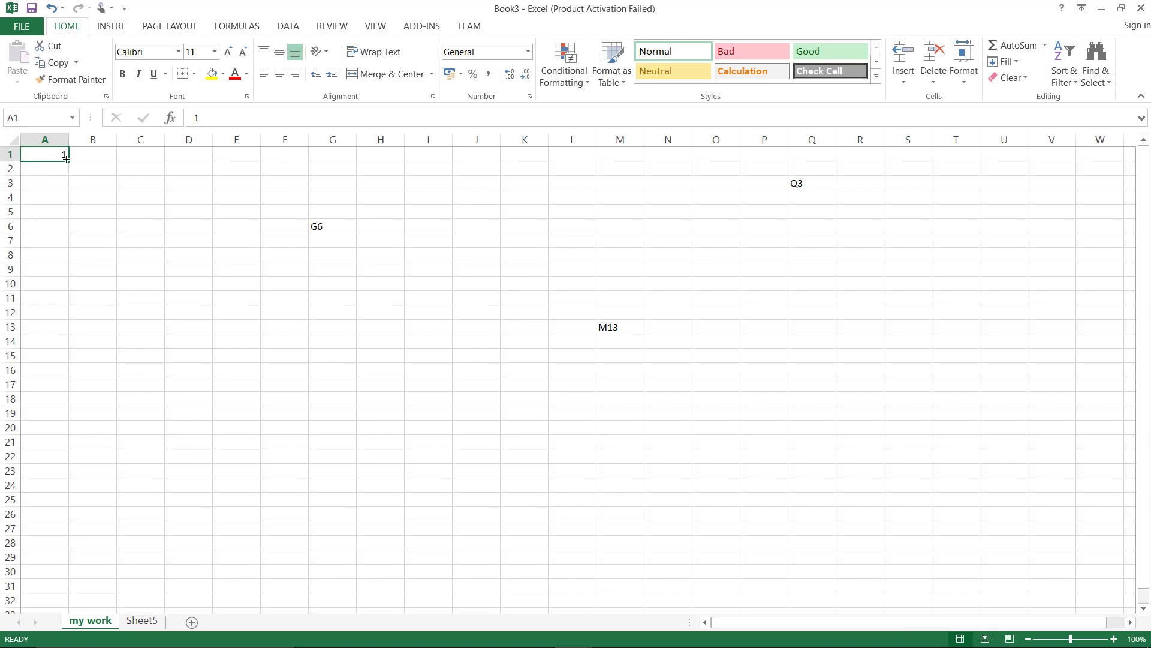
{"action": "left_click_drag", "start_coordinate": [68, 160], "coordinate": [71, 337]}
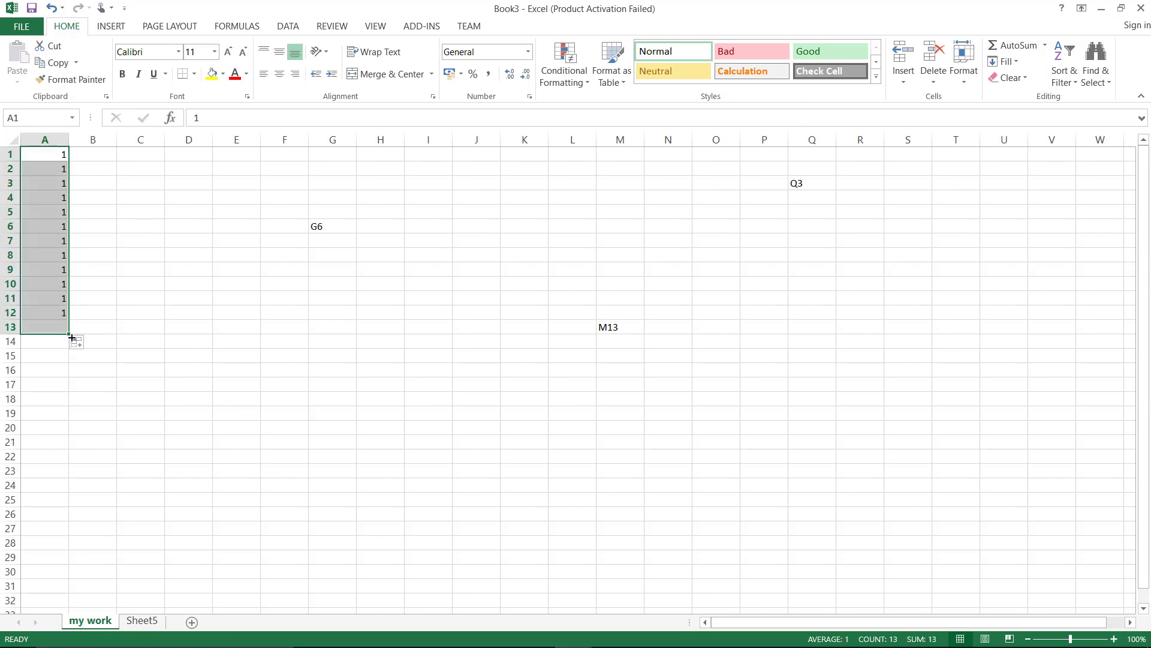
{"action": "left_click", "coordinate": [186, 283]}
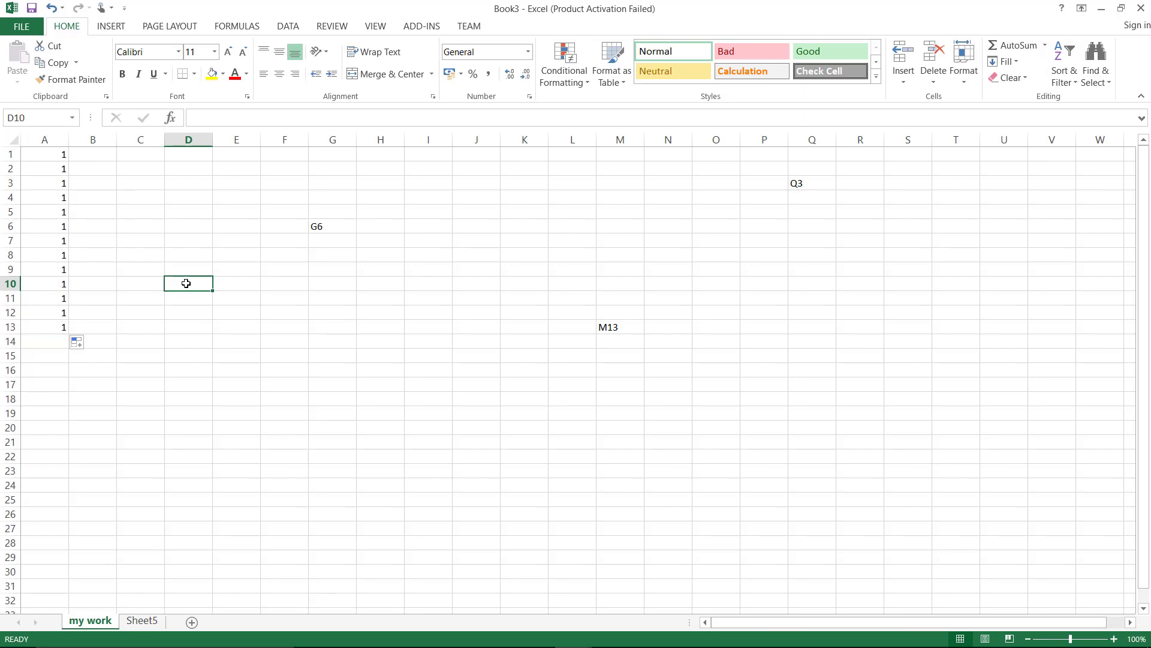
{"action": "type", "text": "Hello"}
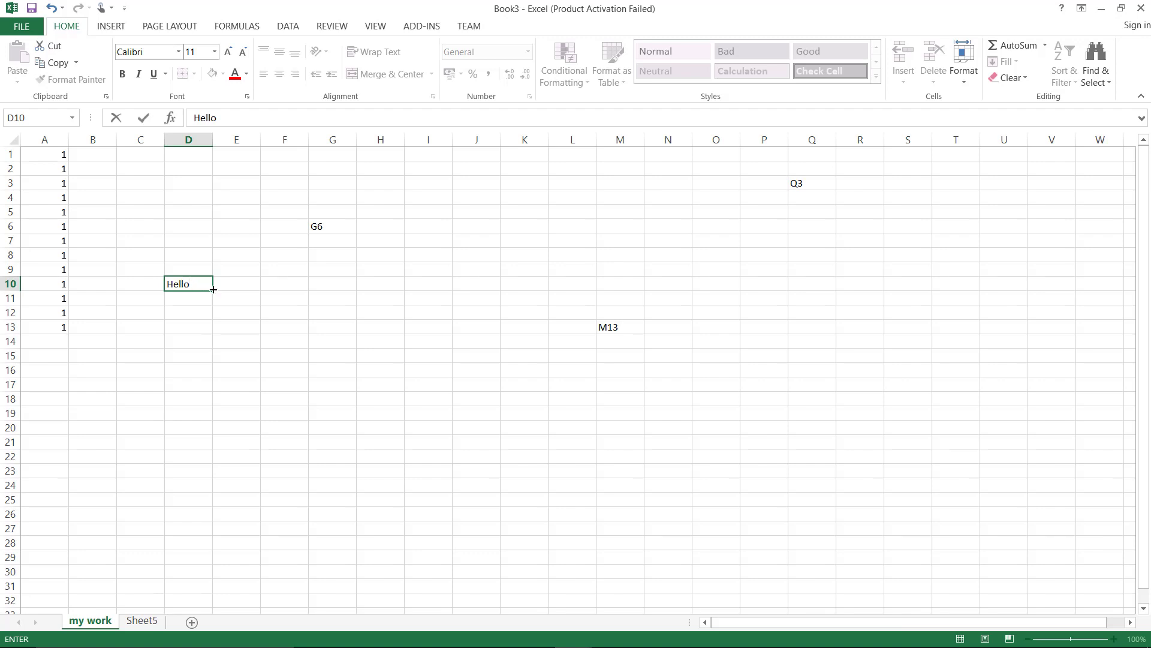
{"action": "left_click_drag", "start_coordinate": [214, 290], "coordinate": [218, 460]}
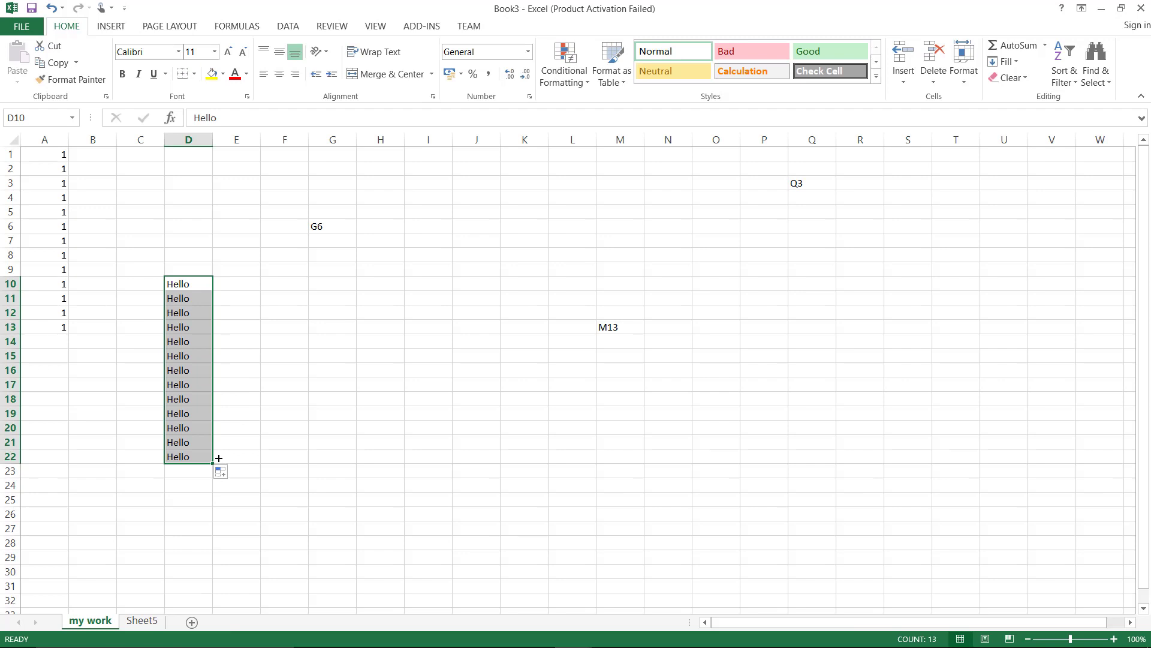
Enter 1, 2, 3 in H8:H10 and extend the count to 17 at H24
{"action": "left_click", "coordinate": [317, 404]}
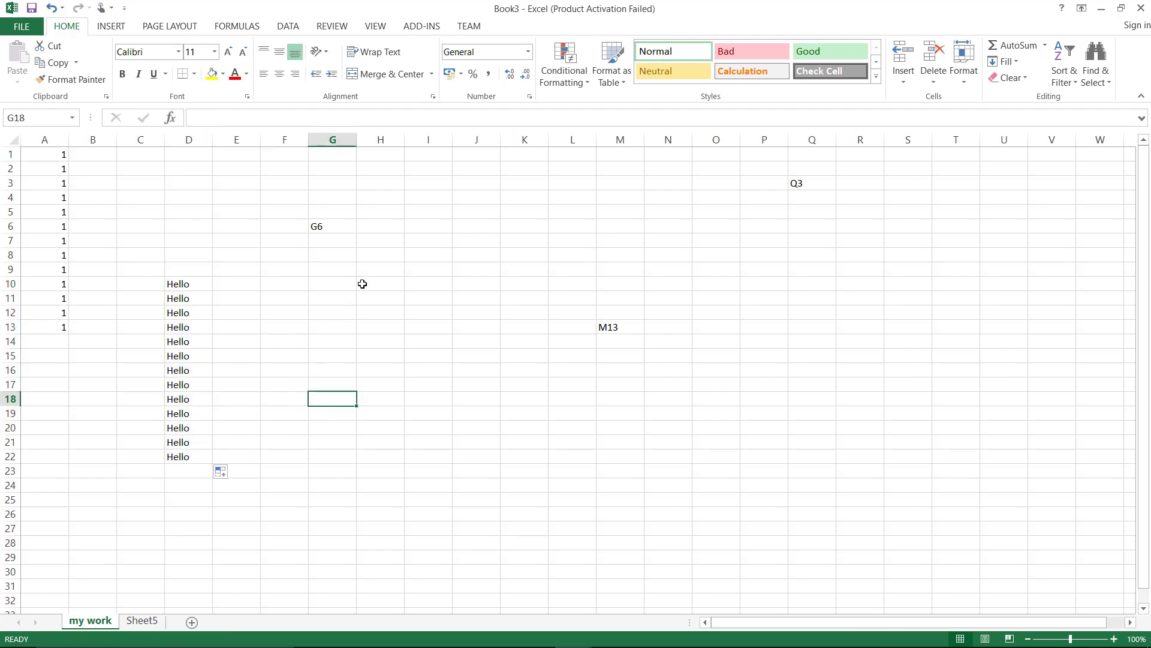
{"action": "left_click", "coordinate": [380, 255]}
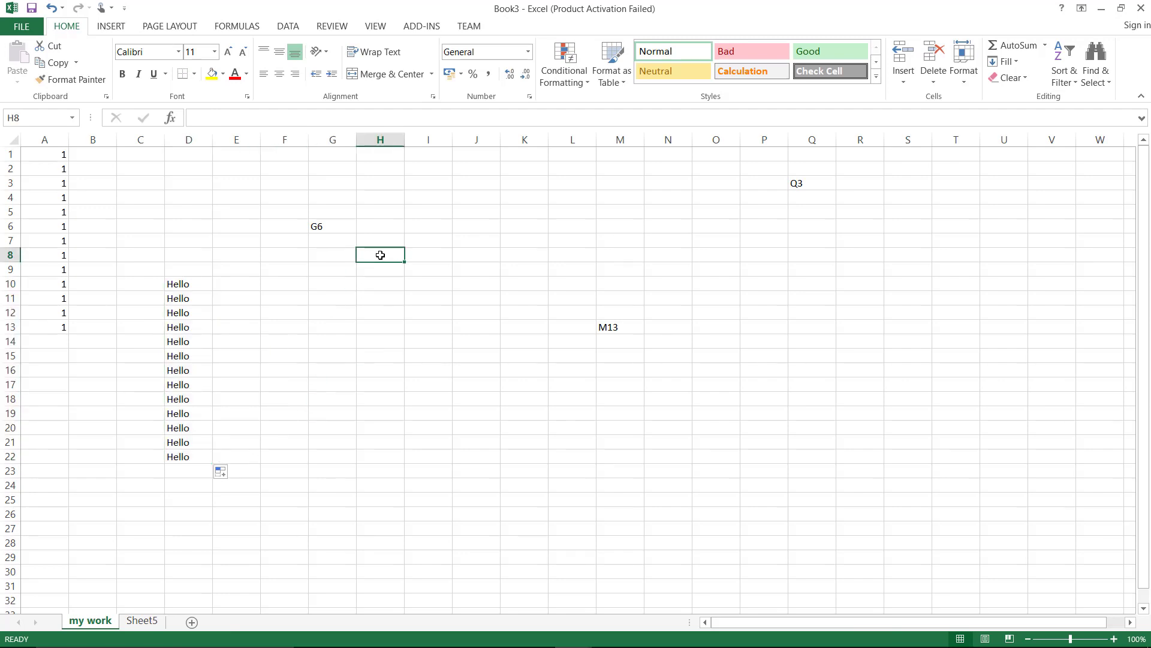
{"action": "type", "text": "1"}
{"action": "key", "text": "Return"}
{"action": "type", "text": "2"}
{"action": "key", "text": "Return"}
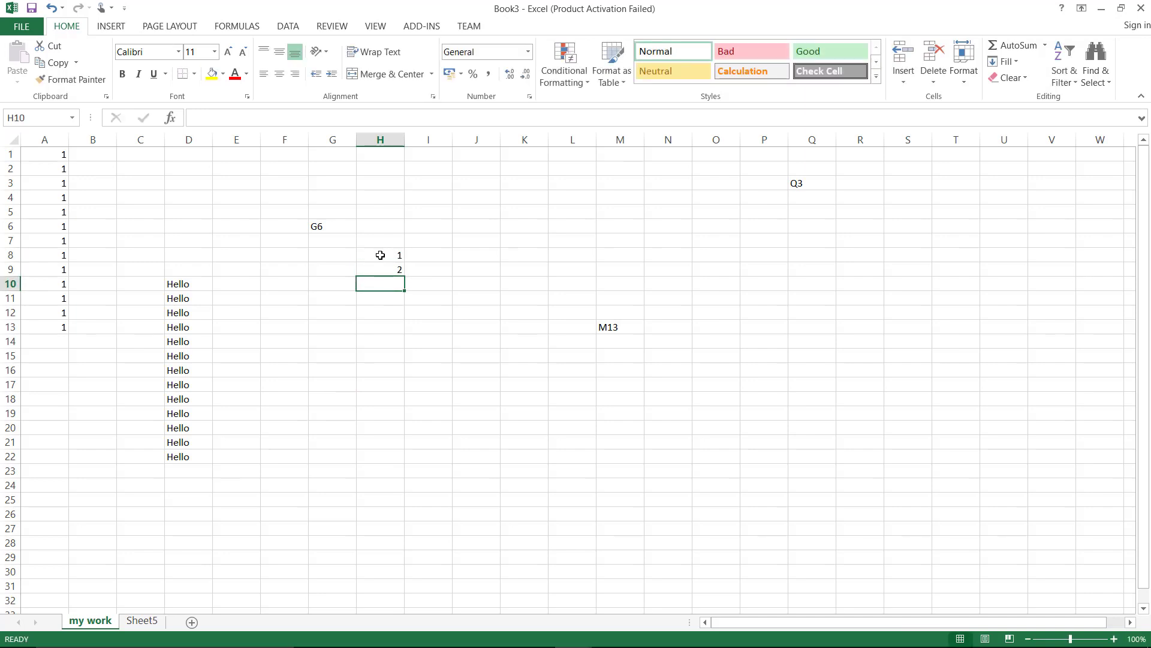
{"action": "type", "text": "3"}
{"action": "key", "text": "Return"}
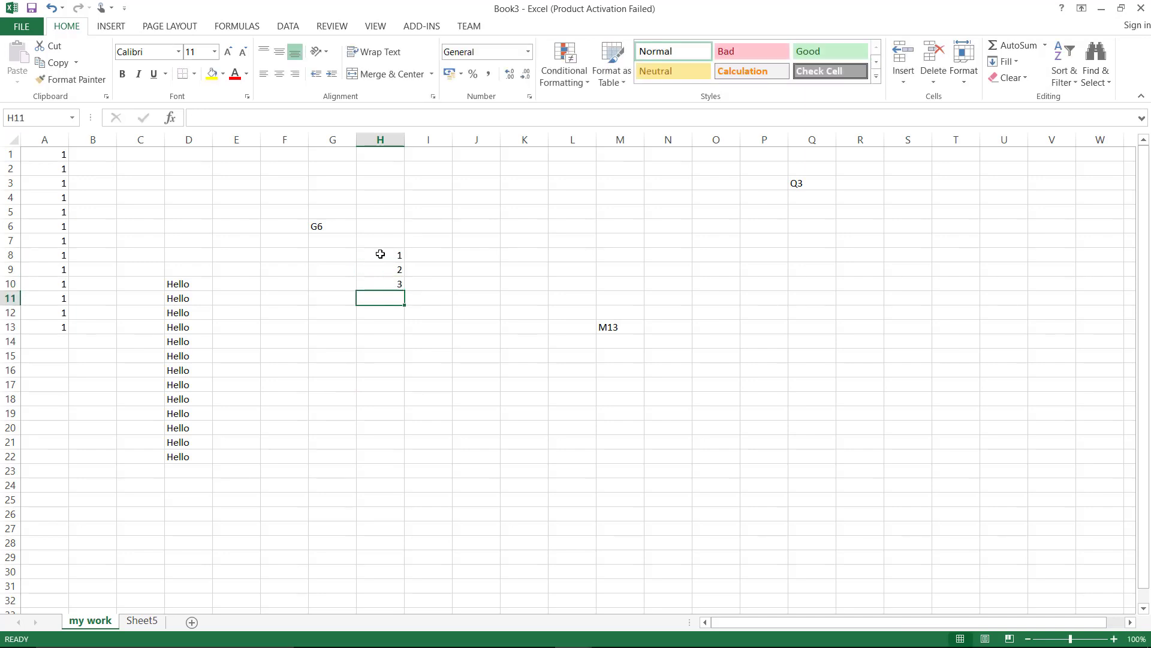
{"action": "left_click_drag", "start_coordinate": [381, 255], "coordinate": [404, 491]}
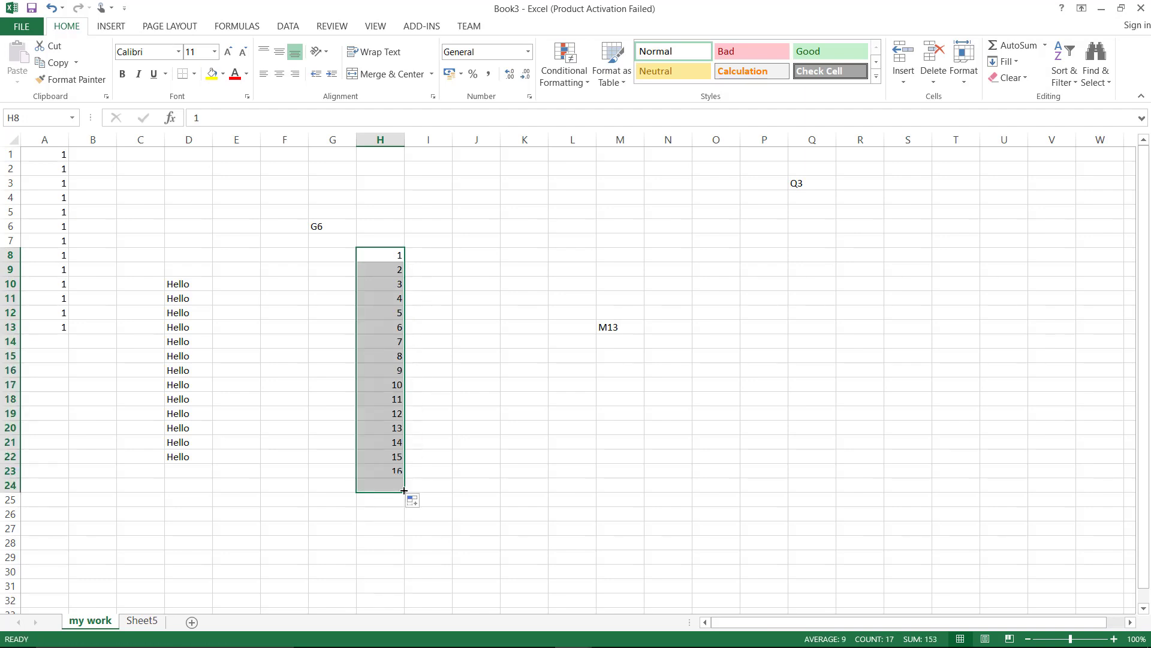
Enter 1, 3, 5 in I8:I10 and extend the odd numbers to 33 at I24
{"action": "left_click", "coordinate": [436, 258]}
{"action": "type", "text": "1"}
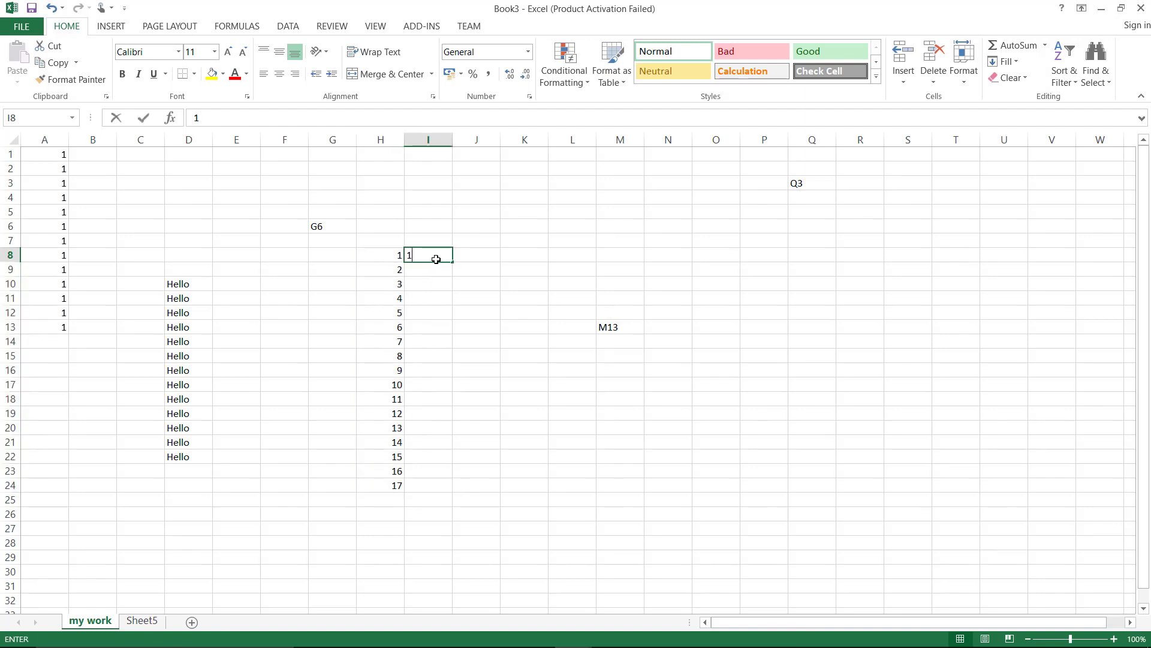
{"action": "key", "text": "Return"}
{"action": "type", "text": "3"}
{"action": "key", "text": "ctrl+Return"}
{"action": "key", "text": "Return"}
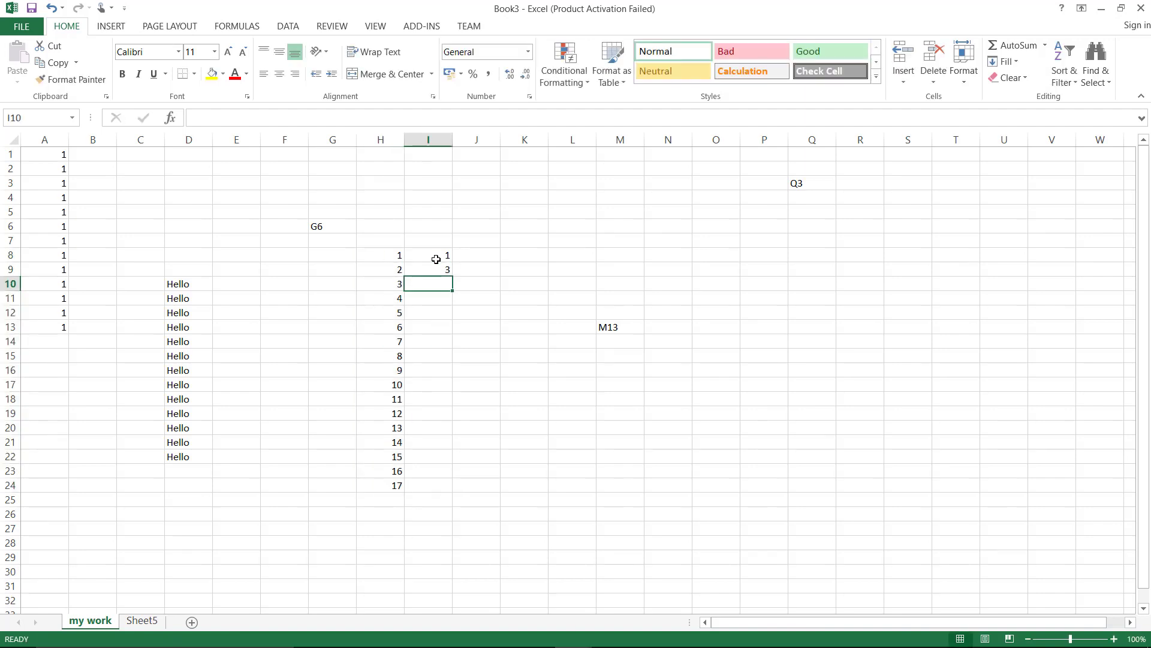
{"action": "type", "text": "5"}
{"action": "key", "text": "Return"}
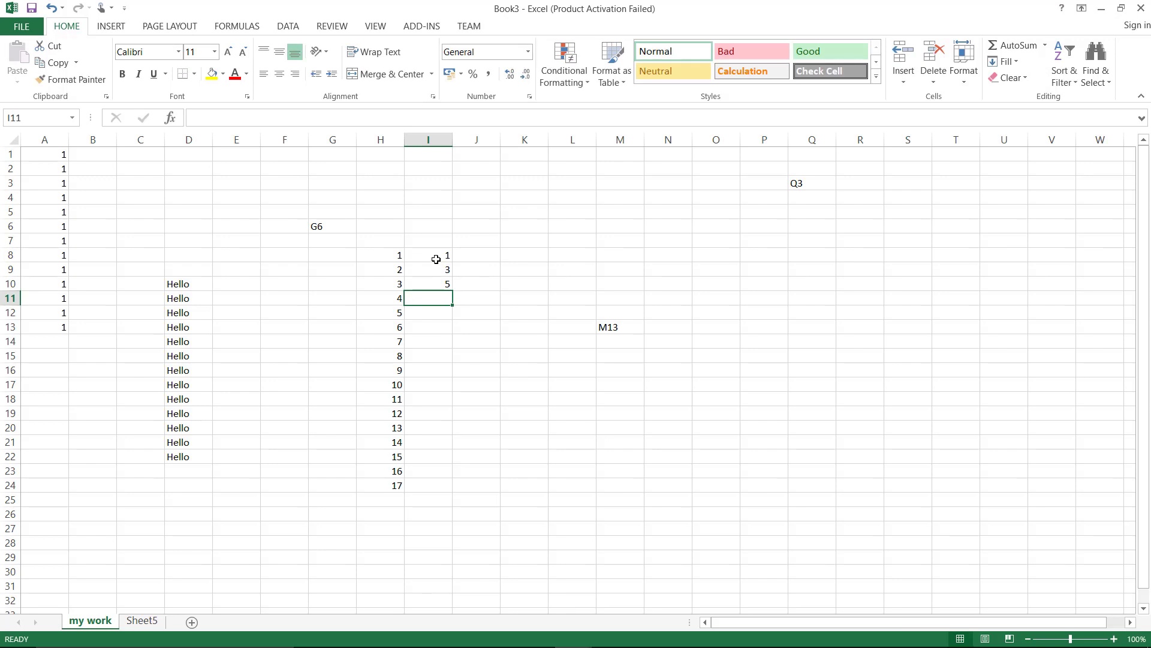
{"action": "left_click_drag", "start_coordinate": [437, 257], "coordinate": [449, 485]}
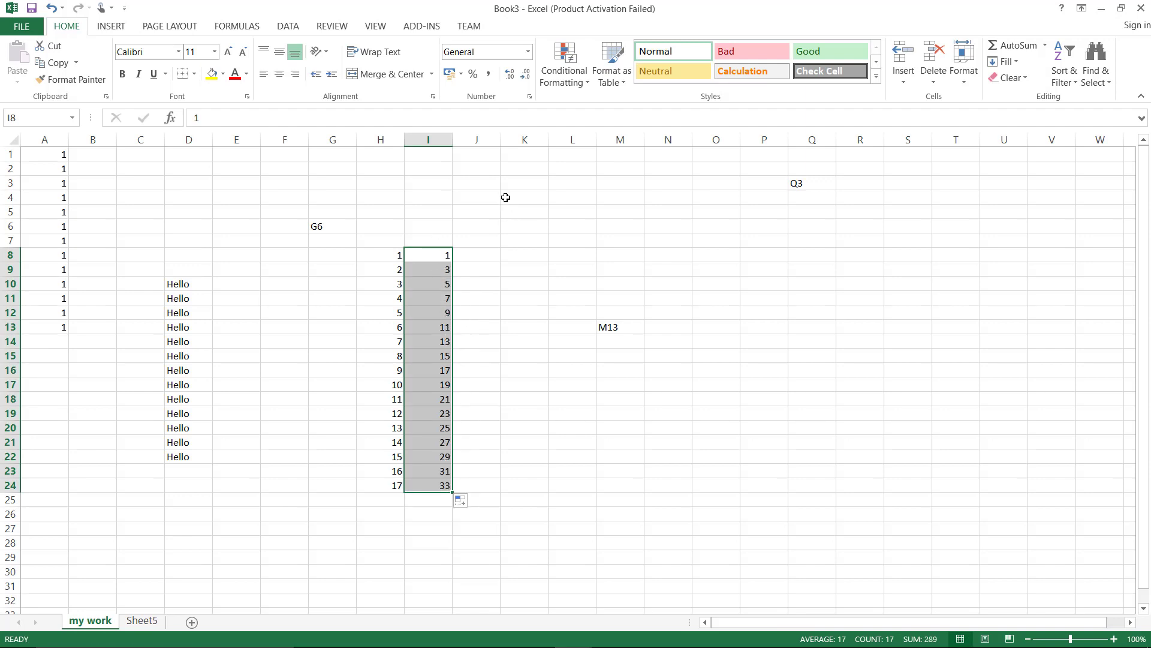
Enter Monday in J8 and fill the weekdays down to Sunday in J14
{"action": "left_click", "coordinate": [491, 253]}
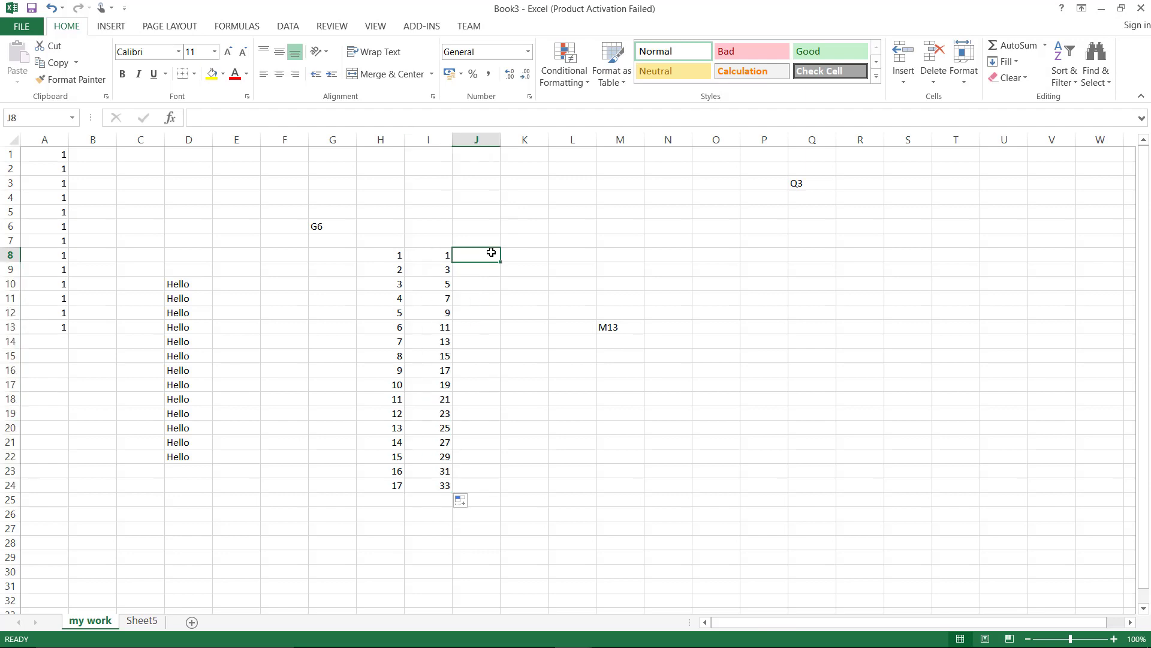
{"action": "type", "text": "Mon"}
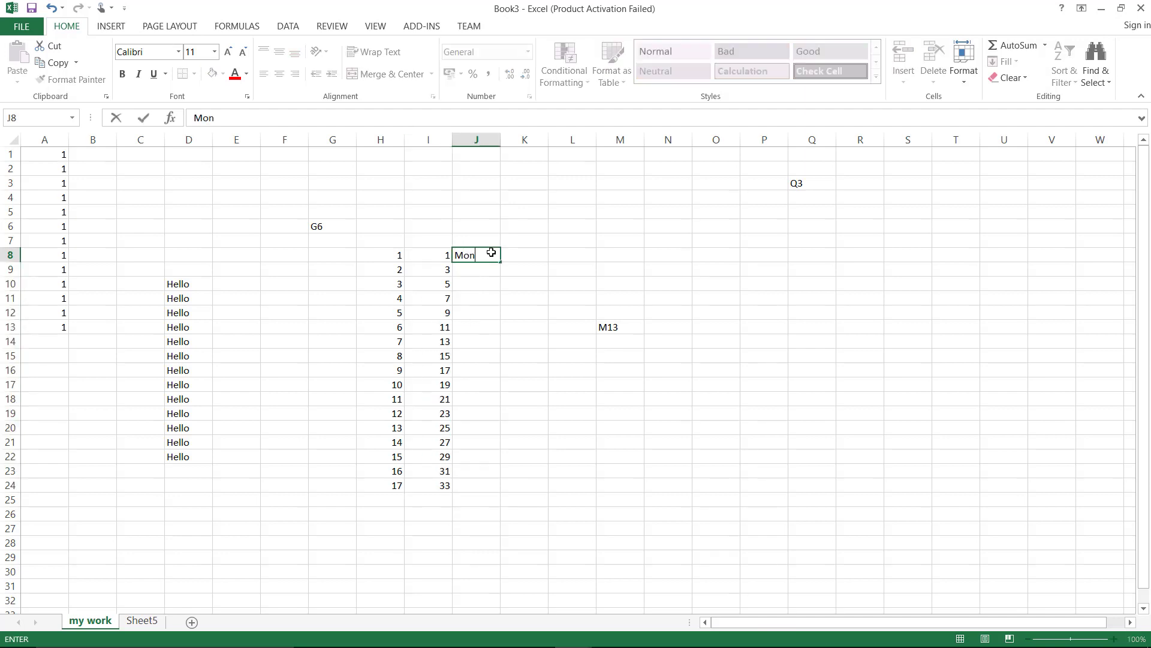
{"action": "type", "text": "day"}
{"action": "key", "text": "Return"}
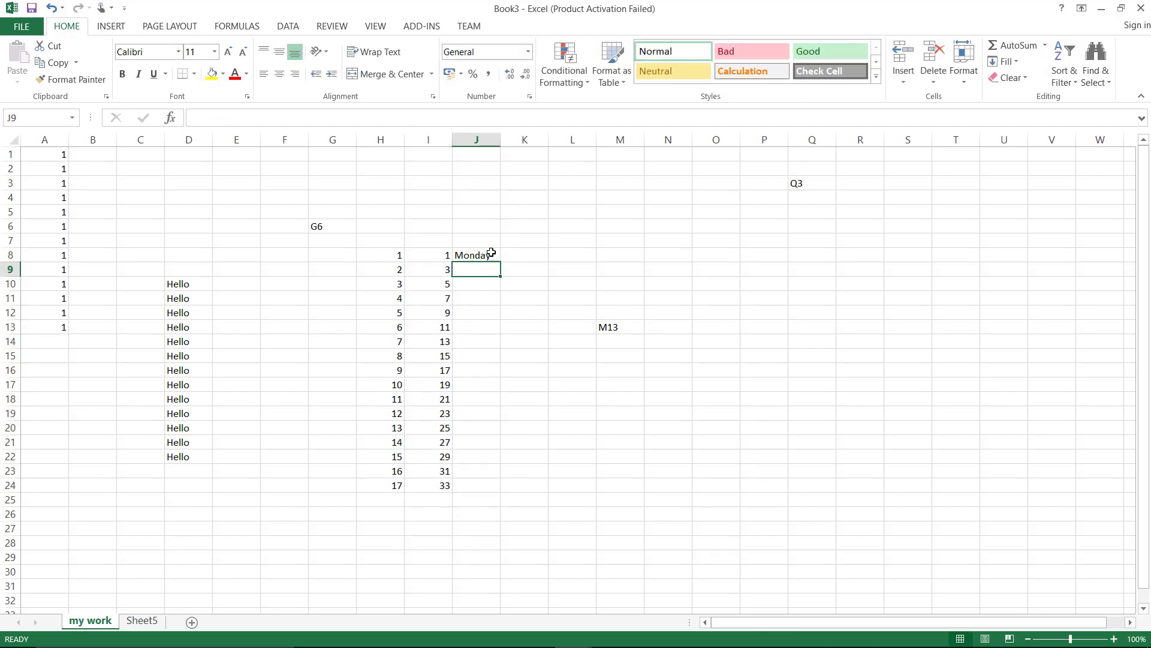
{"action": "left_click", "coordinate": [491, 253]}
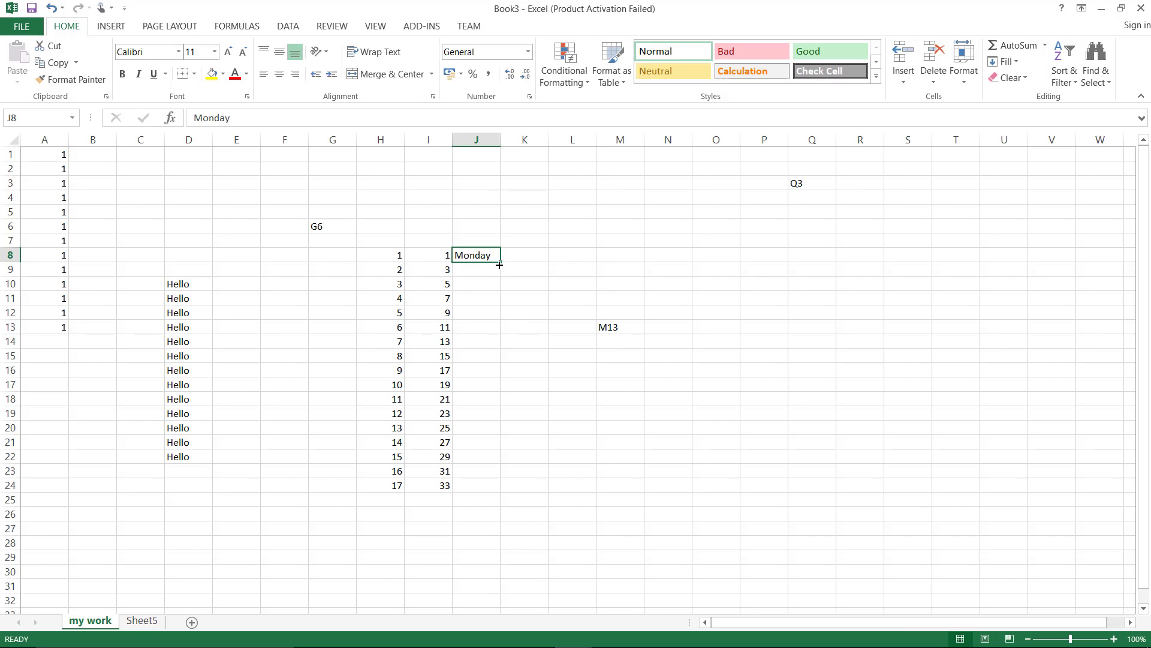
{"action": "left_click_drag", "start_coordinate": [500, 263], "coordinate": [505, 349]}
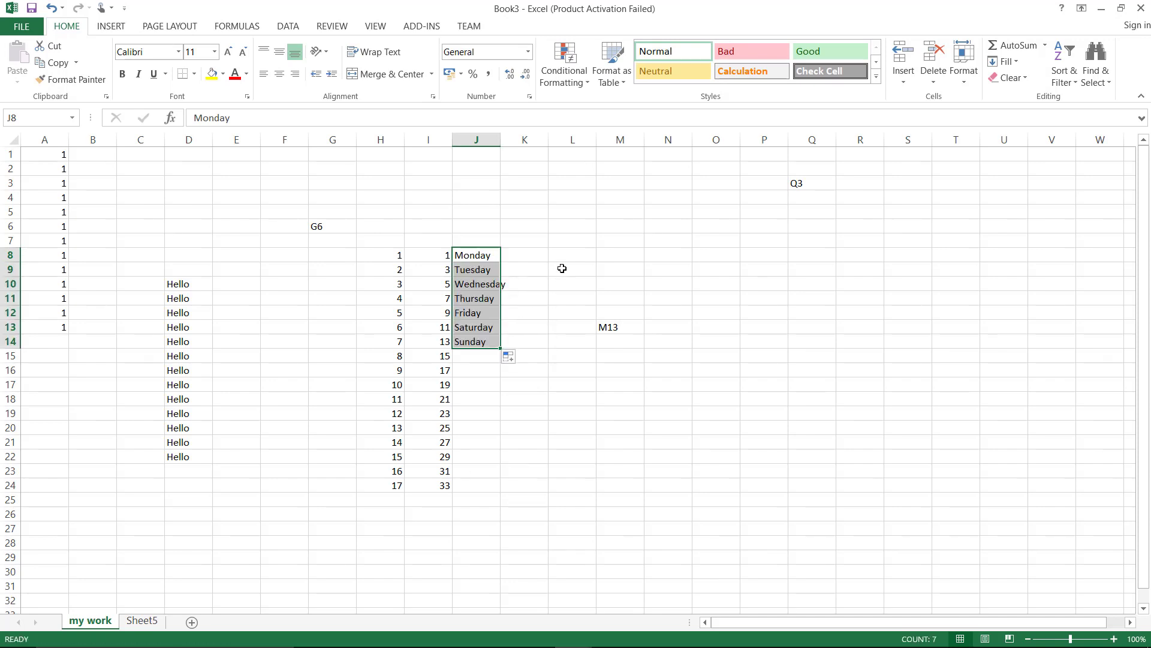
Enter January in O7 and fill the months down to December in O18
{"action": "left_click", "coordinate": [712, 241]}
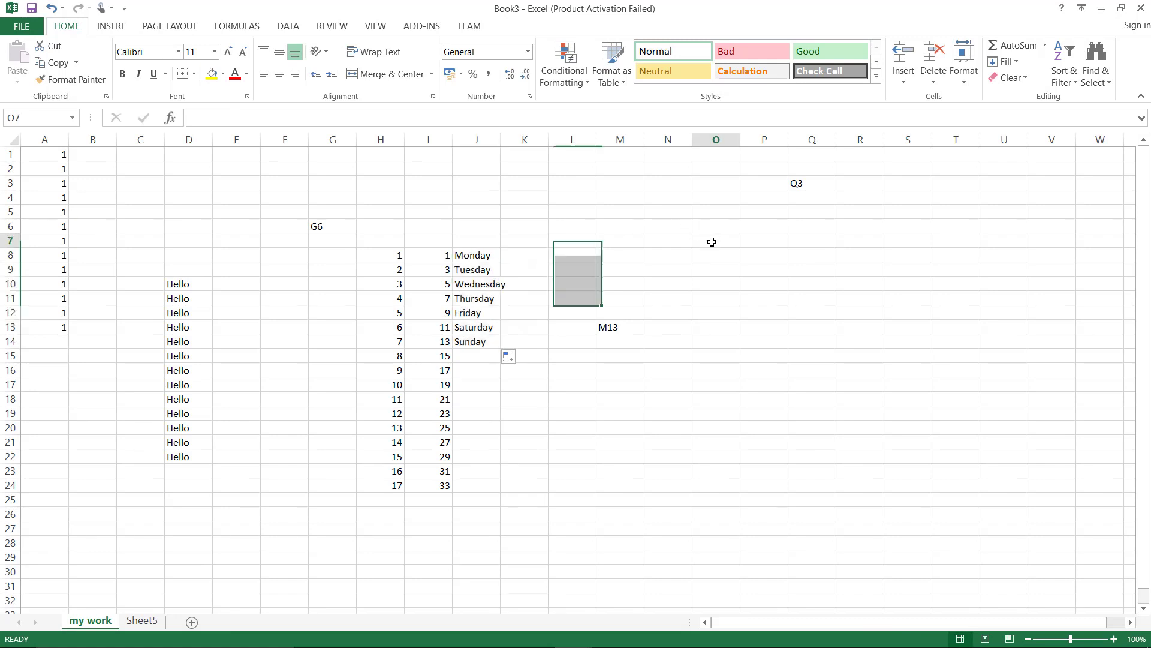
{"action": "type", "text": "Janua"}
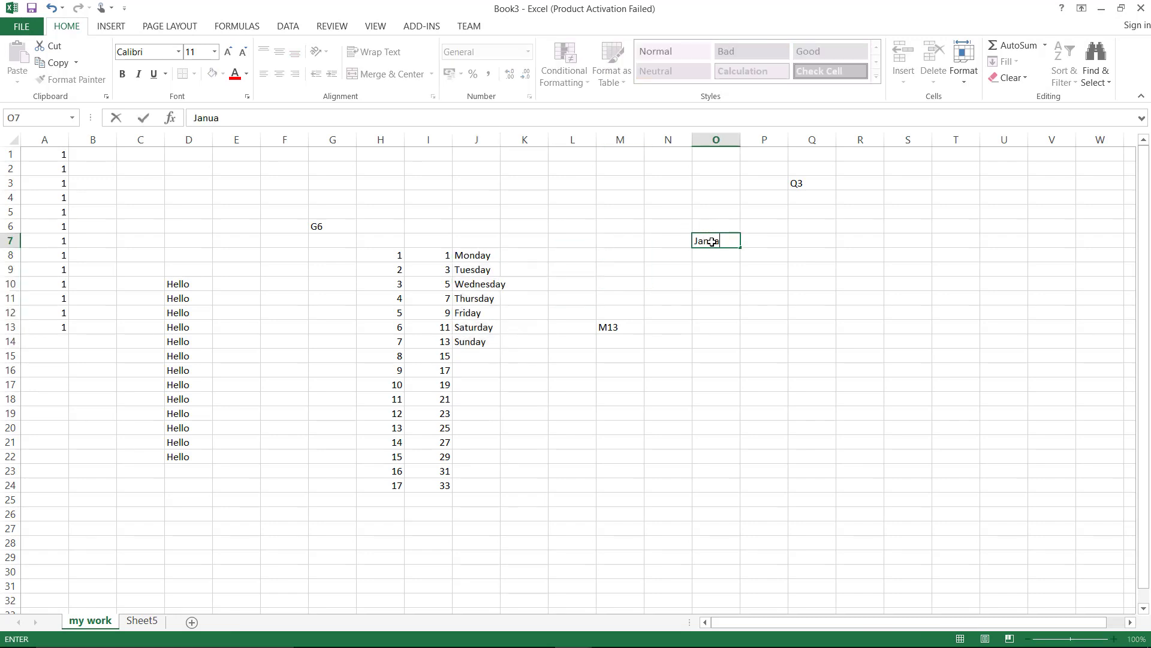
{"action": "type", "text": "ry"}
{"action": "key", "text": "Return"}
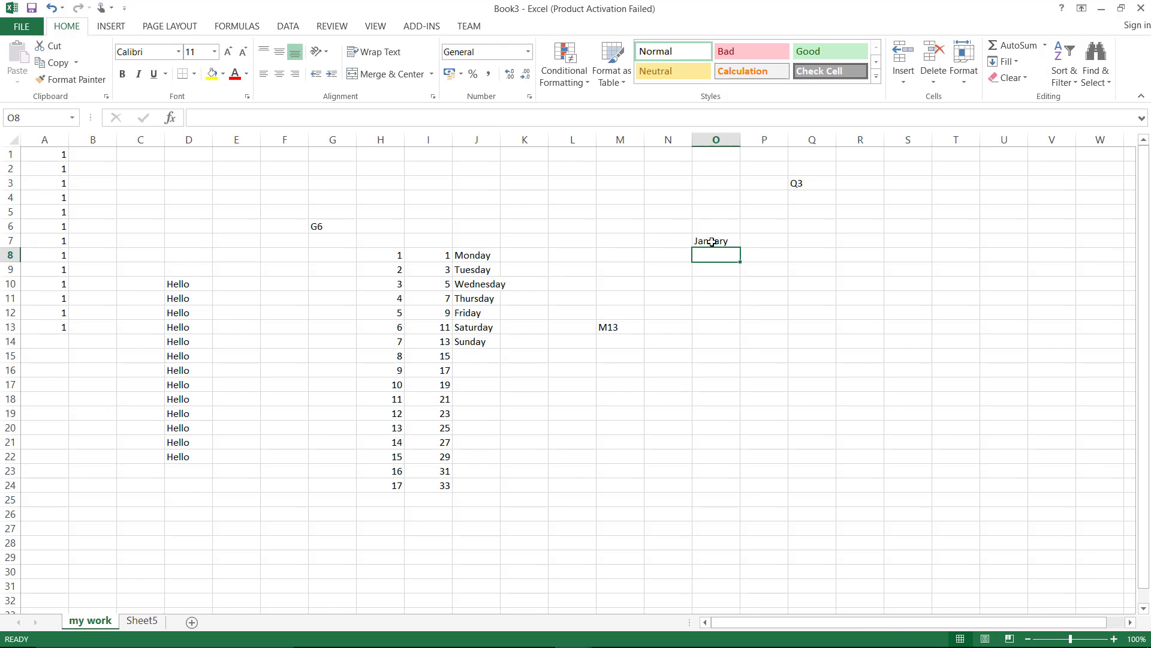
{"action": "left_click", "coordinate": [712, 241]}
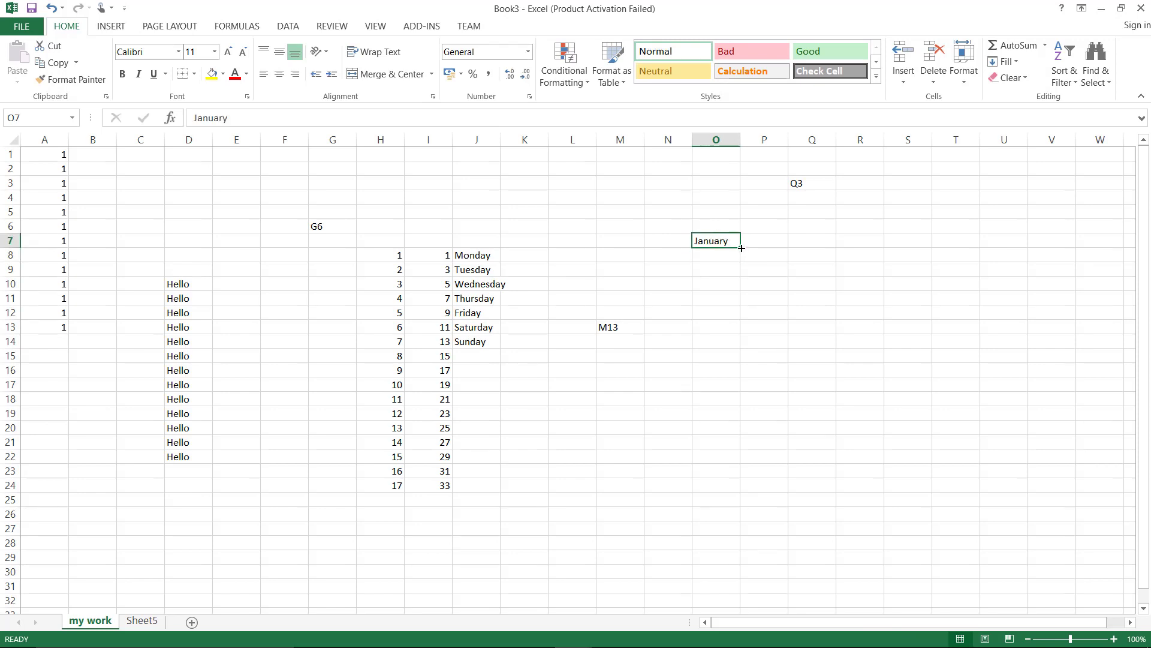
{"action": "left_click_drag", "start_coordinate": [742, 248], "coordinate": [757, 411]}
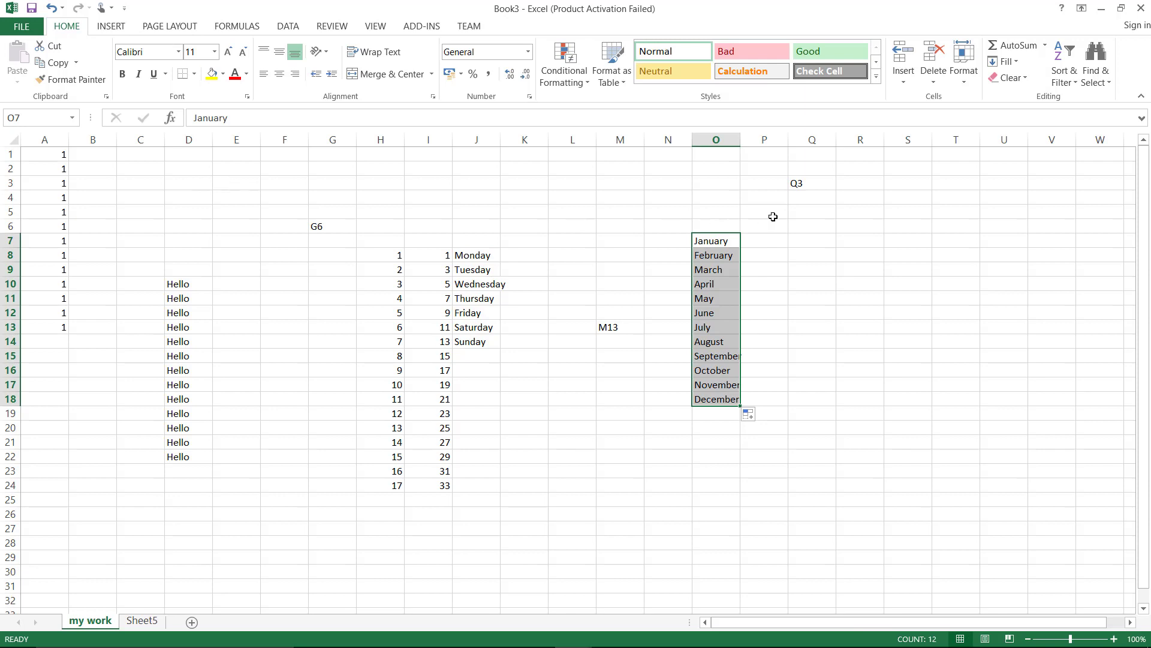
{"action": "left_click", "coordinate": [849, 225]}
Enter a, b, c in R6:R8 and repeat that pattern down to R16
{"action": "type", "text": "a"}
{"action": "key", "text": "Return"}
{"action": "type", "text": "b"}
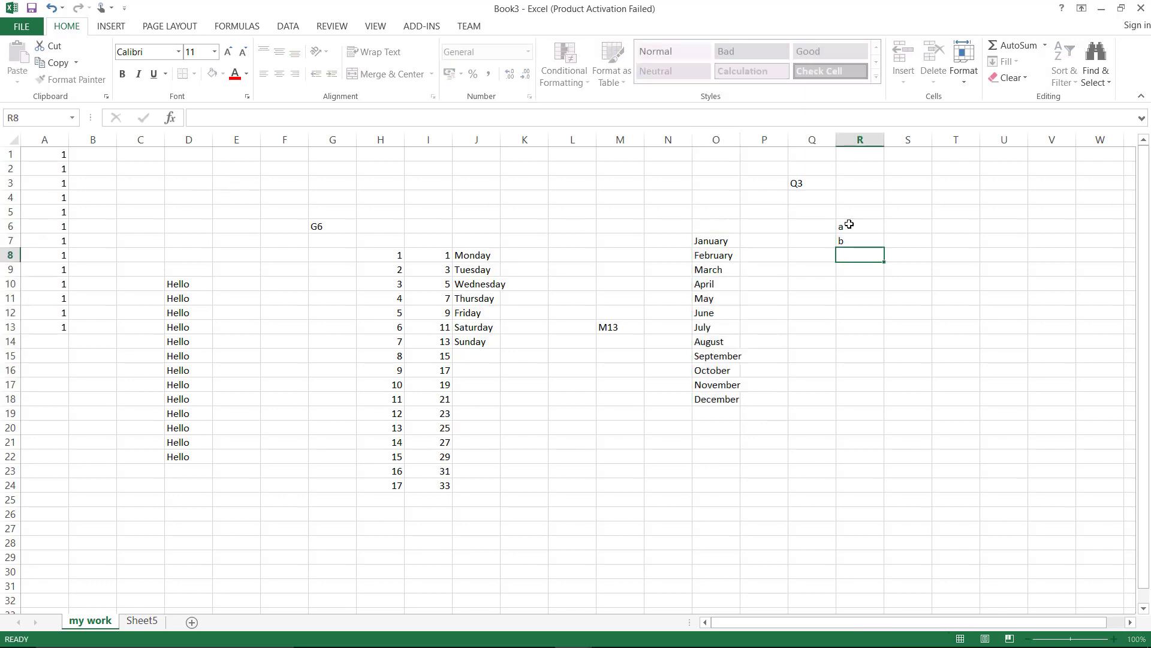
{"action": "key", "text": "Return"}
{"action": "type", "text": "c"}
{"action": "key", "text": "Return"}
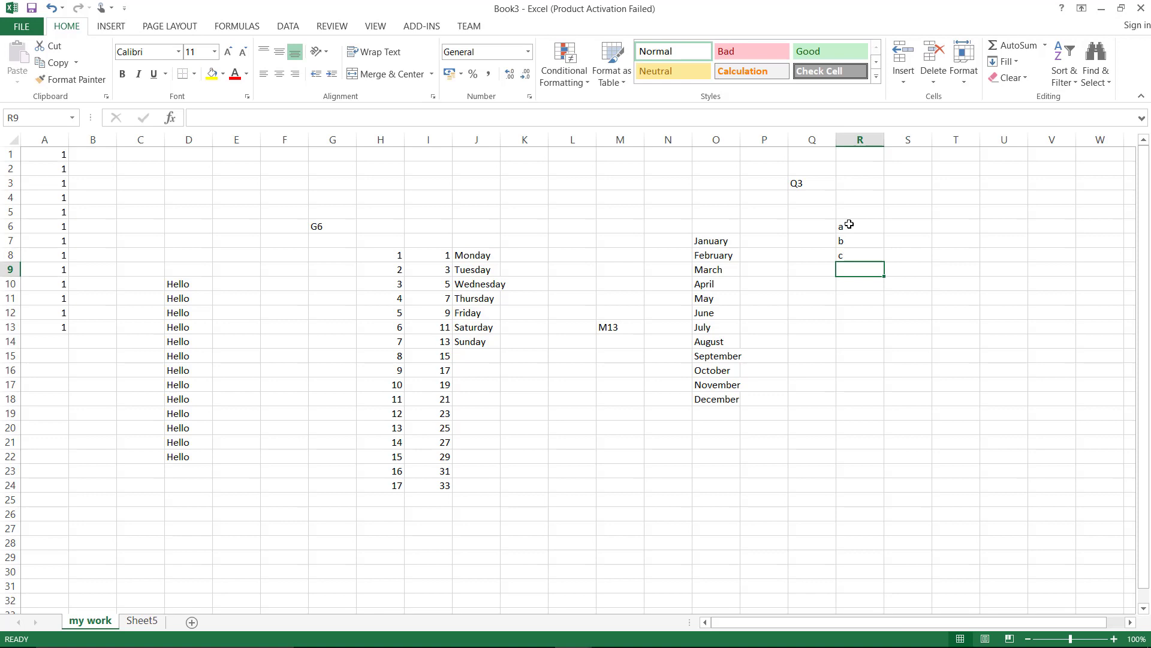
{"action": "left_click_drag", "start_coordinate": [849, 224], "coordinate": [890, 383]}
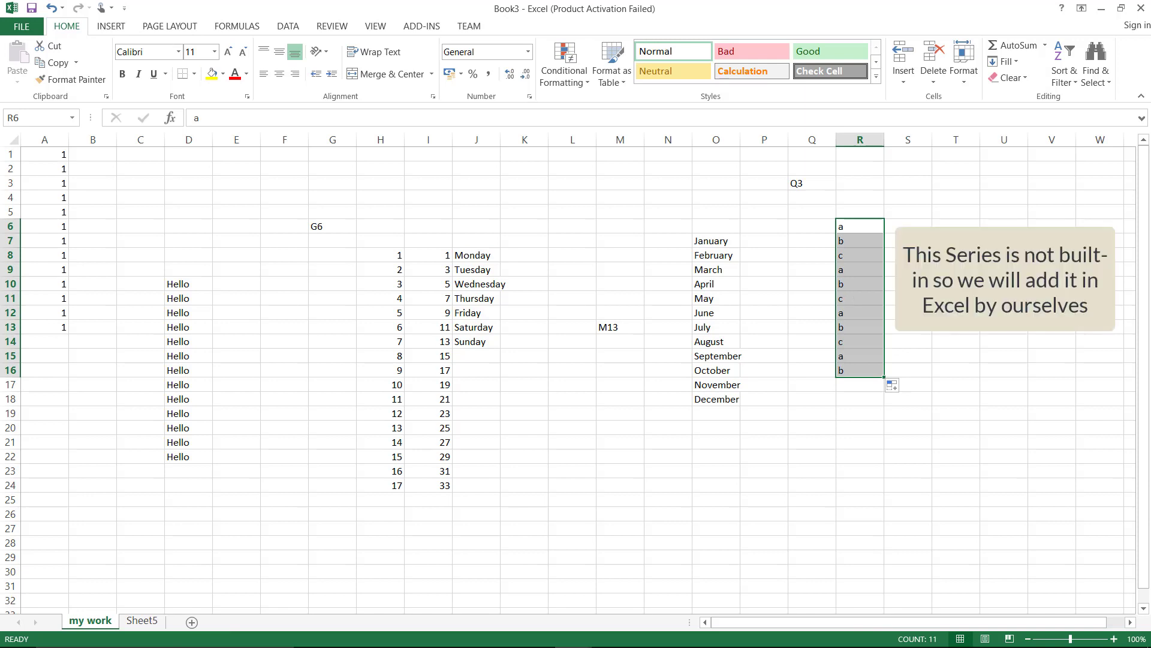
{"action": "left_click", "coordinate": [919, 226]}
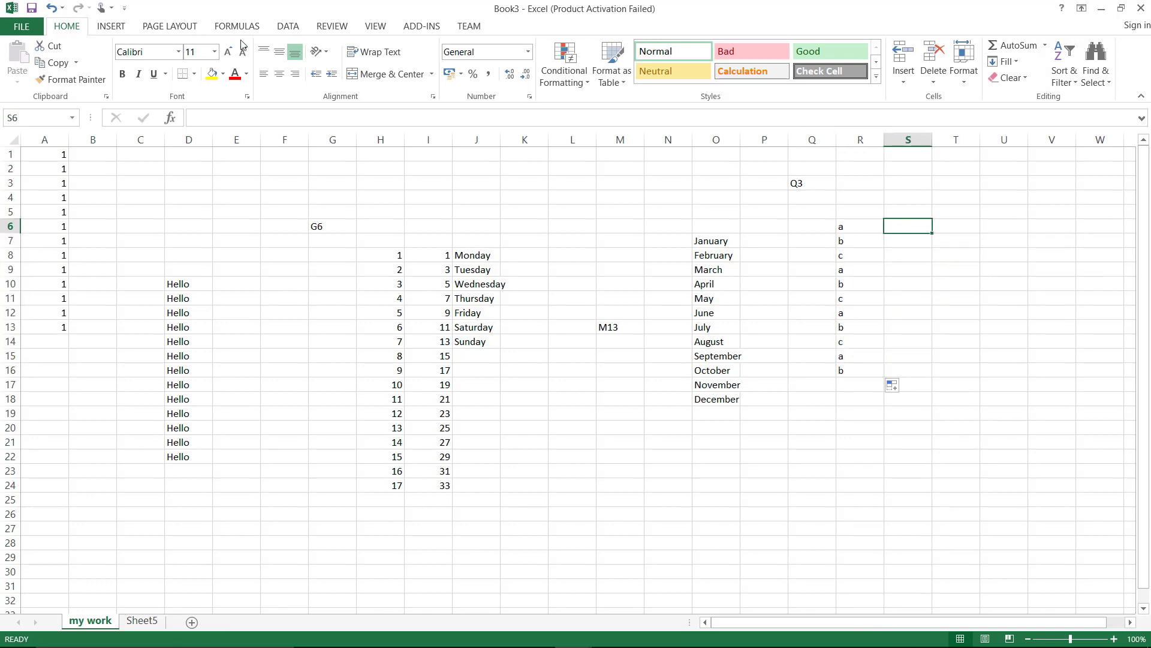
Open the Edit Custom Lists dialog from File > Options > Advanced
{"action": "left_click", "coordinate": [12, 26]}
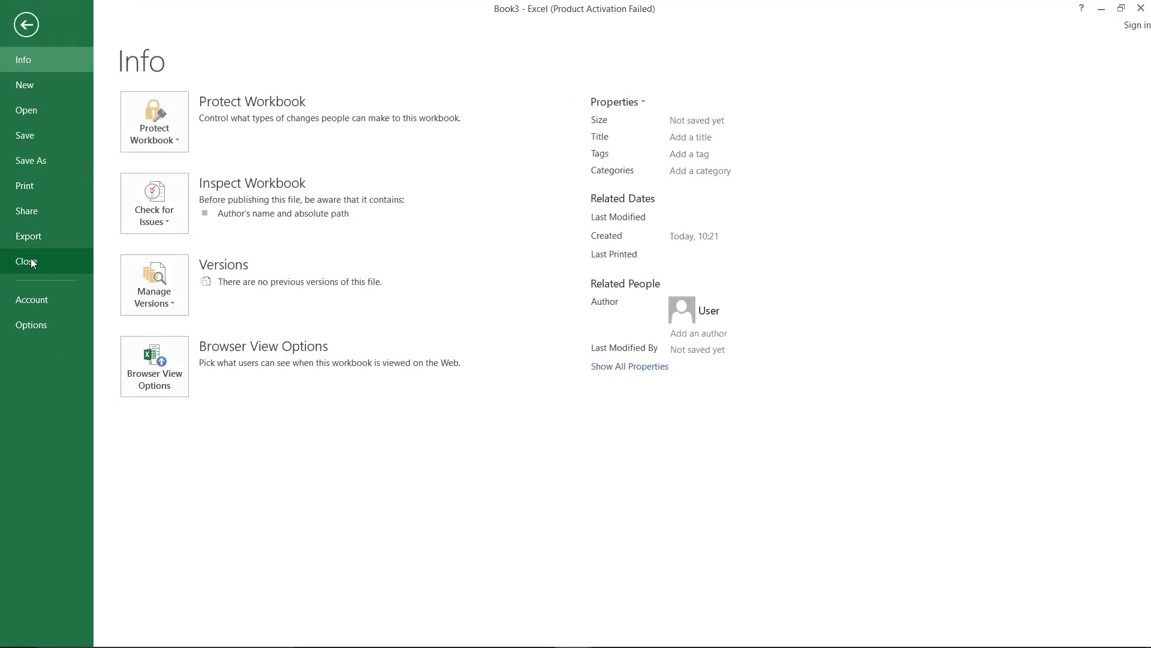
{"action": "left_click", "coordinate": [31, 324]}
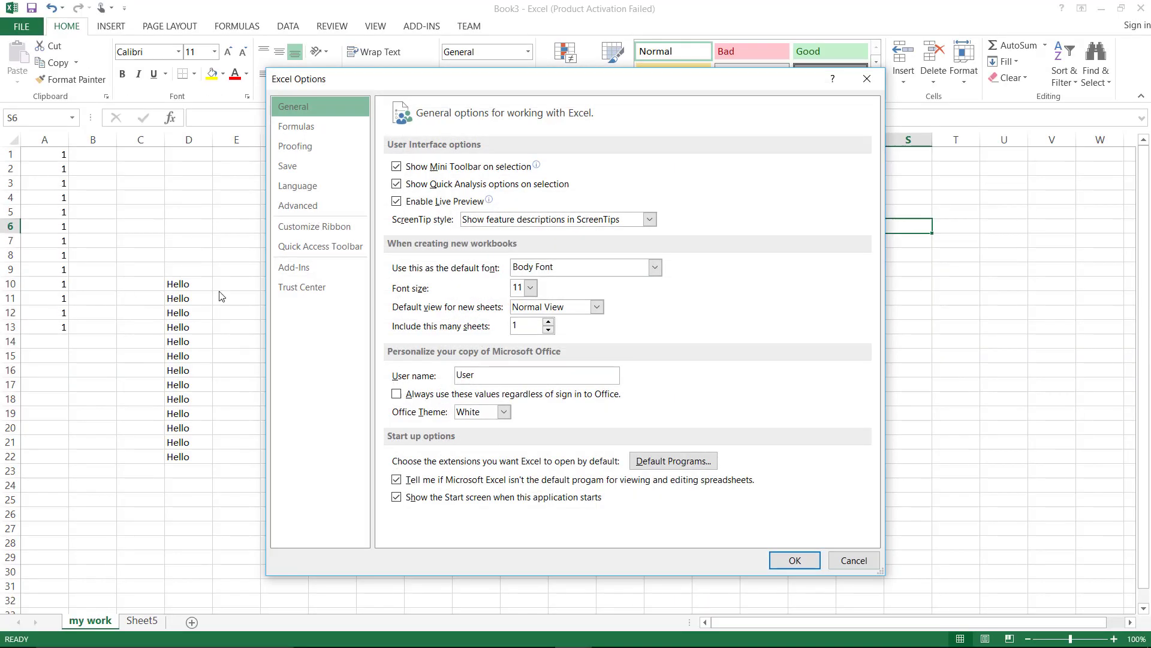
{"action": "left_click", "coordinate": [331, 210]}
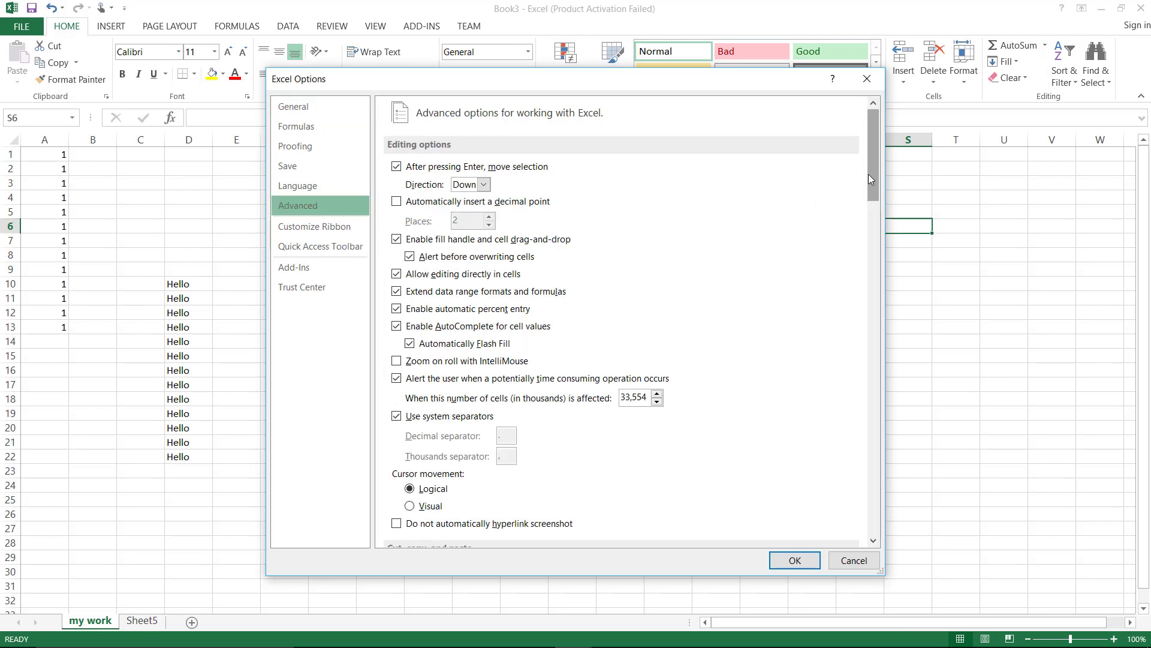
{"action": "left_click_drag", "start_coordinate": [869, 174], "coordinate": [873, 486]}
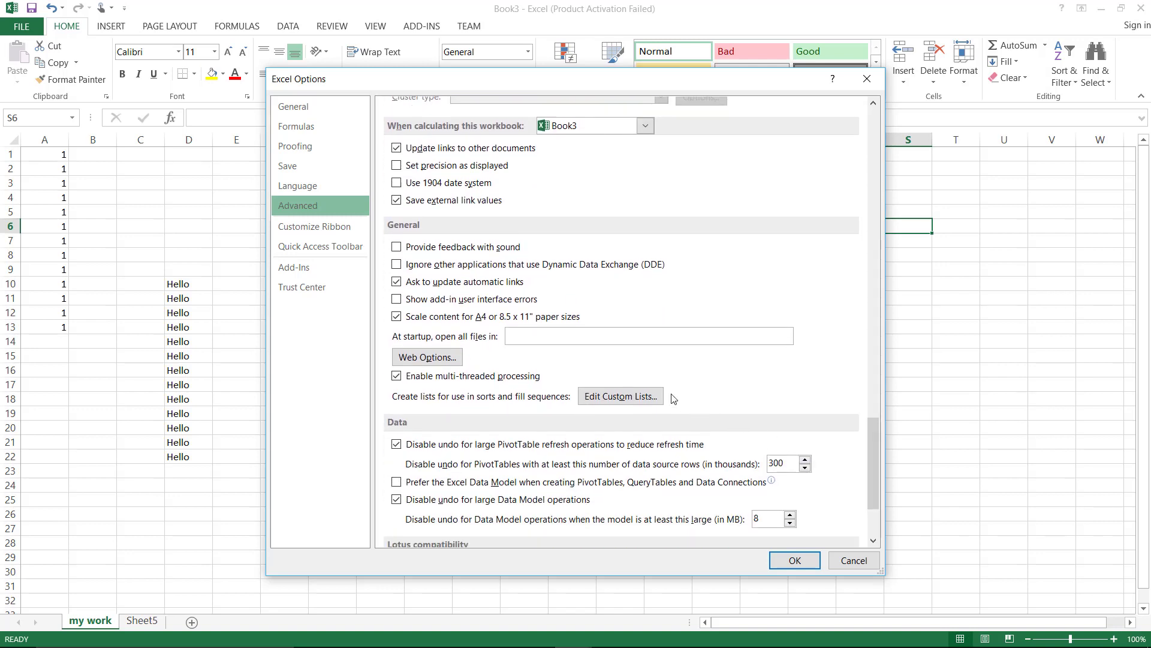
{"action": "left_click", "coordinate": [632, 402]}
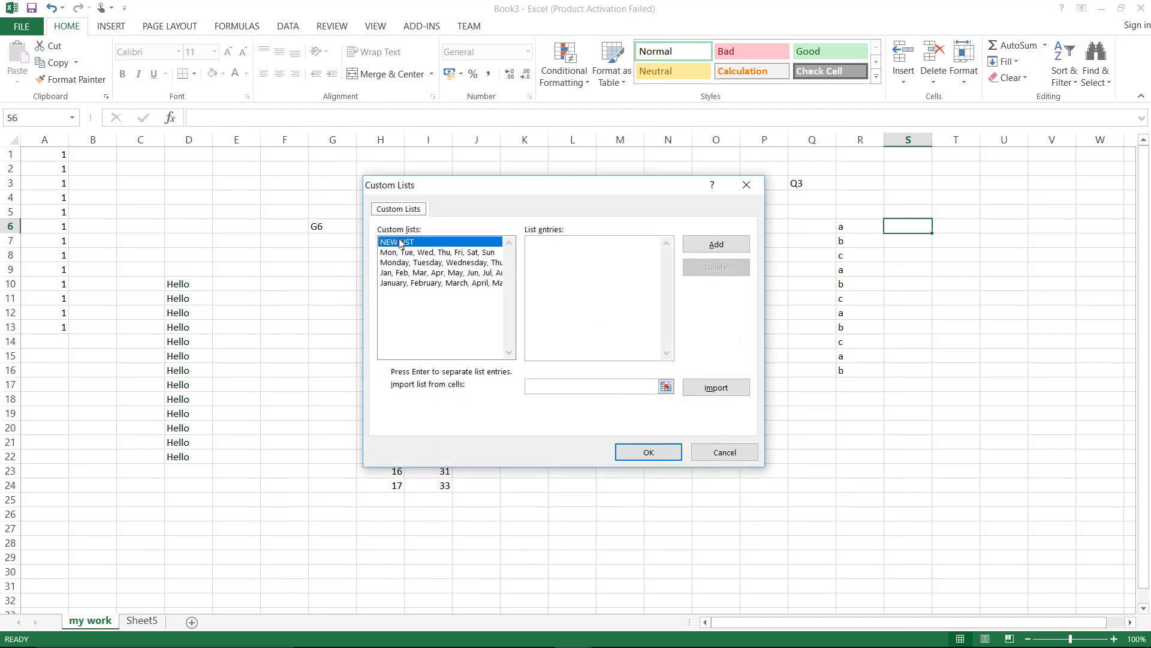
Type the letters a through z as list entries, one per line
{"action": "left_click", "coordinate": [609, 251]}
{"action": "key", "text": "Return"}
{"action": "type", "text": "n"}
{"action": "key", "text": "Return"}
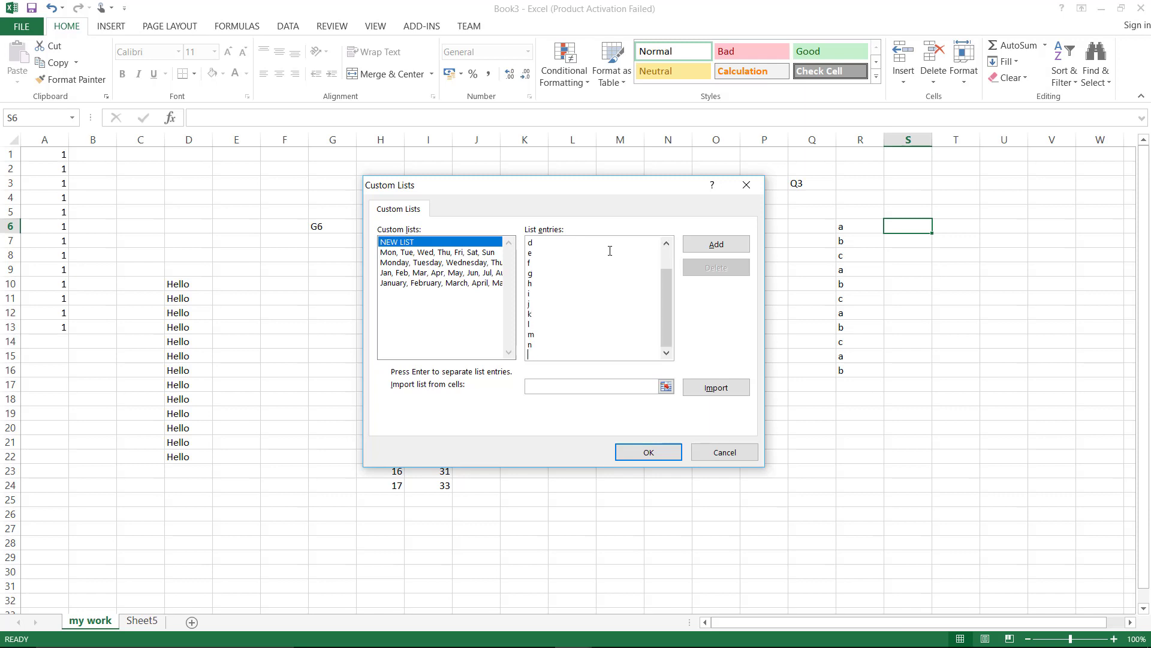
{"action": "type", "text": "o"}
{"action": "key", "text": "Return"}
{"action": "type", "text": "p"}
{"action": "key", "text": "Return"}
{"action": "type", "text": "q"}
{"action": "key", "text": "Return"}
{"action": "type", "text": "r"}
{"action": "key", "text": "Return"}
{"action": "type", "text": "s"}
{"action": "key", "text": "Return"}
{"action": "type", "text": "t"}
{"action": "key", "text": "Return"}
{"action": "type", "text": "u"}
{"action": "key", "text": "Return"}
{"action": "type", "text": "v w"}
{"action": "key", "text": "Return"}
{"action": "type", "text": "y"}
{"action": "key", "text": "Return"}
Add the a-to-z list and close the custom lists and Options dialogs
{"action": "left_click", "coordinate": [714, 245]}
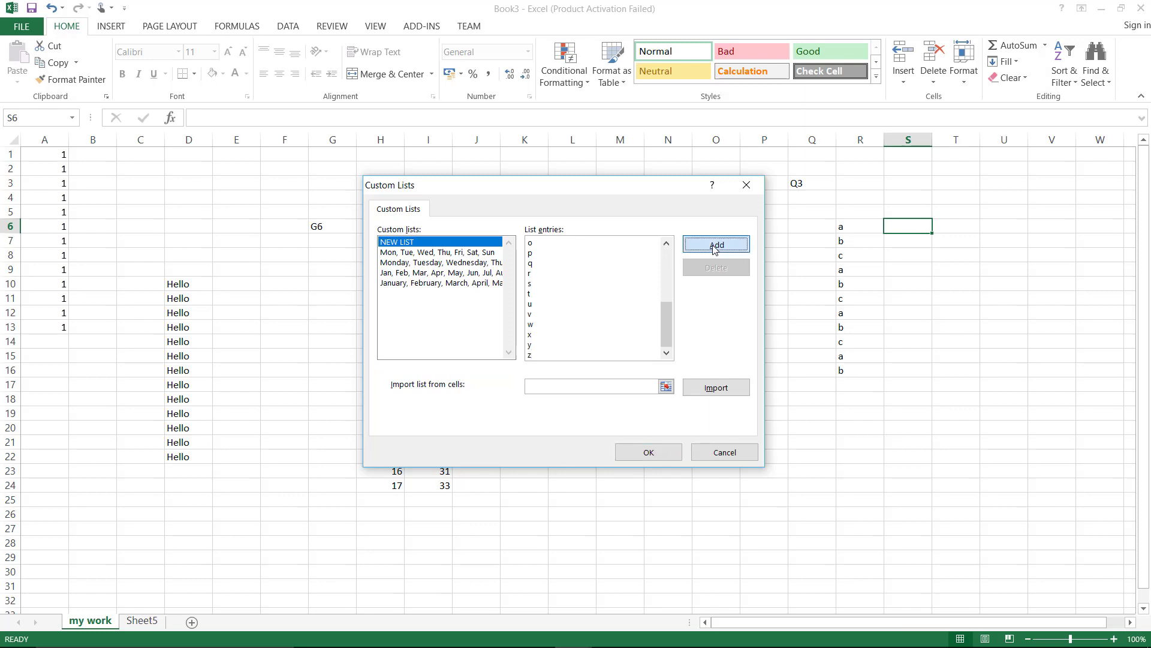
{"action": "left_click", "coordinate": [649, 453]}
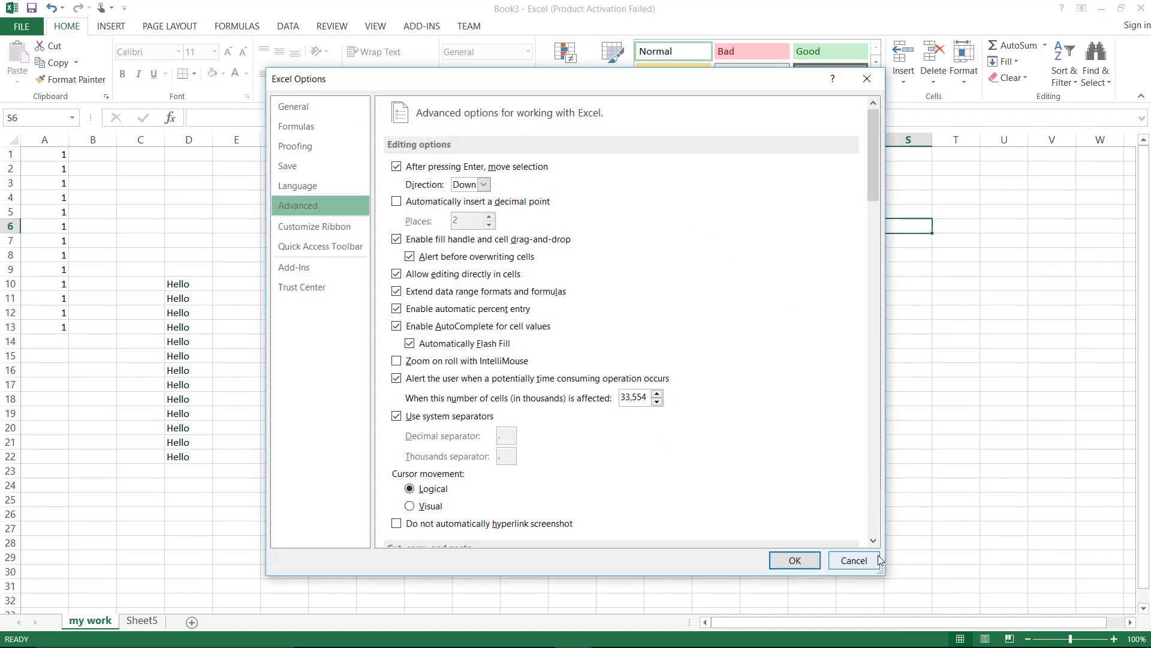
{"action": "left_click", "coordinate": [795, 560]}
{"action": "left_click", "coordinate": [958, 228]}
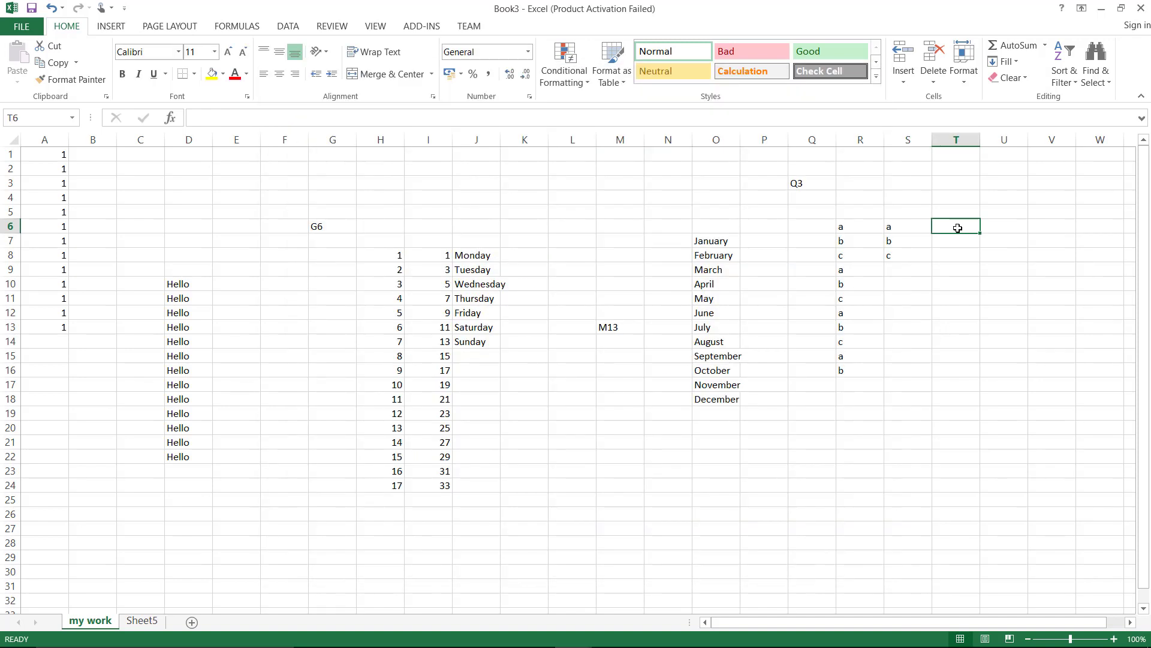
Type a in T6 and fill down through z at T31
{"action": "type", "text": "a"}
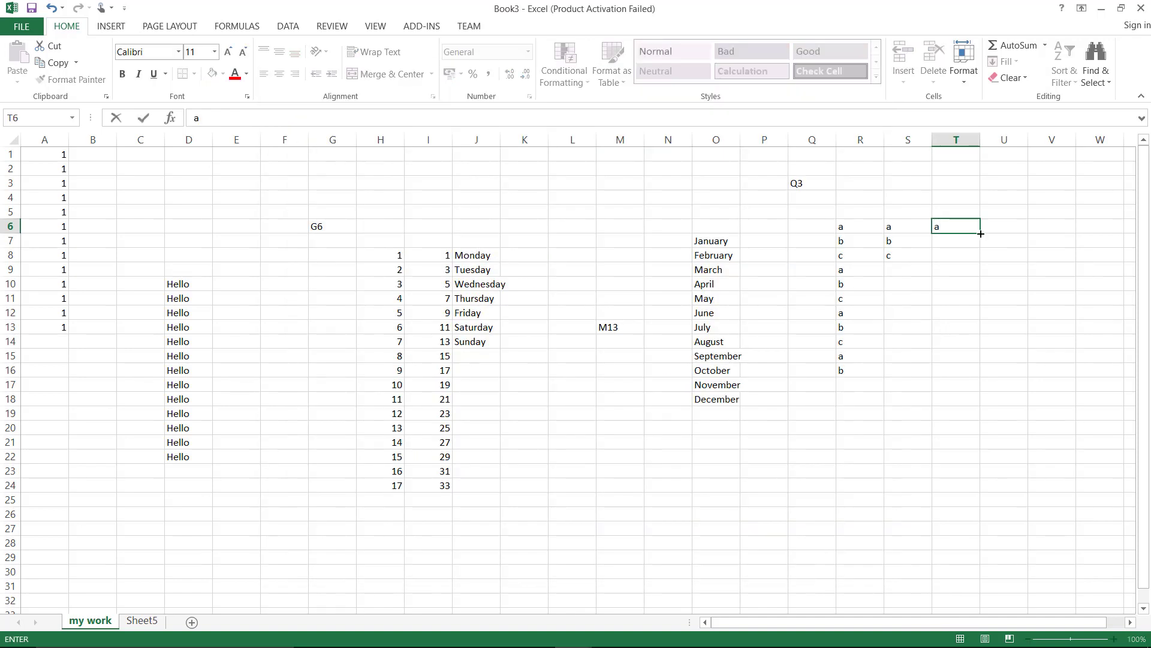
{"action": "left_click_drag", "start_coordinate": [981, 241], "coordinate": [997, 595]}
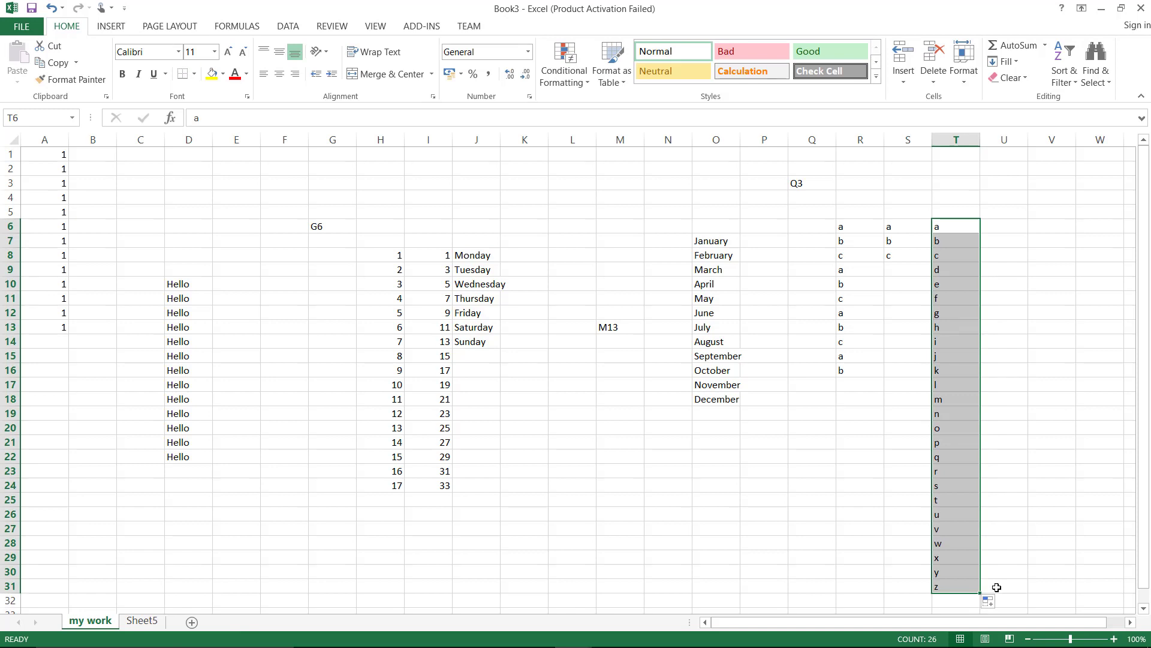
{"action": "left_click", "coordinate": [582, 413]}
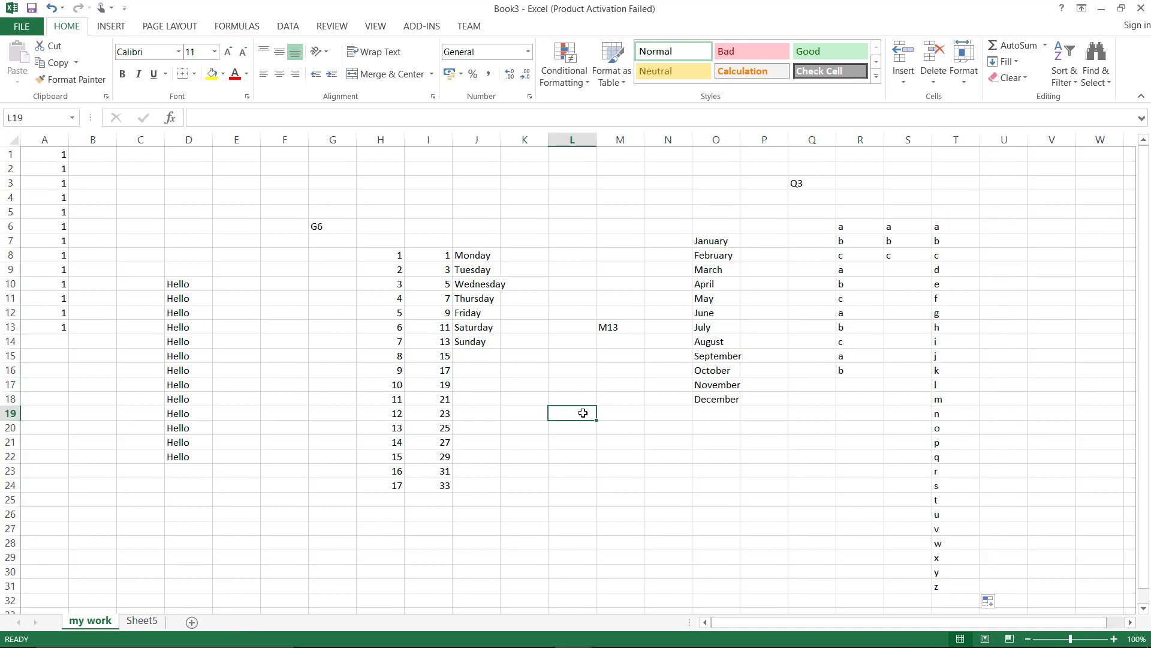
Enter abc, def, ghi and jkl in L19:L22 and select them
{"action": "type", "text": "abc"}
{"action": "key", "text": "Return"}
{"action": "type", "text": "def"}
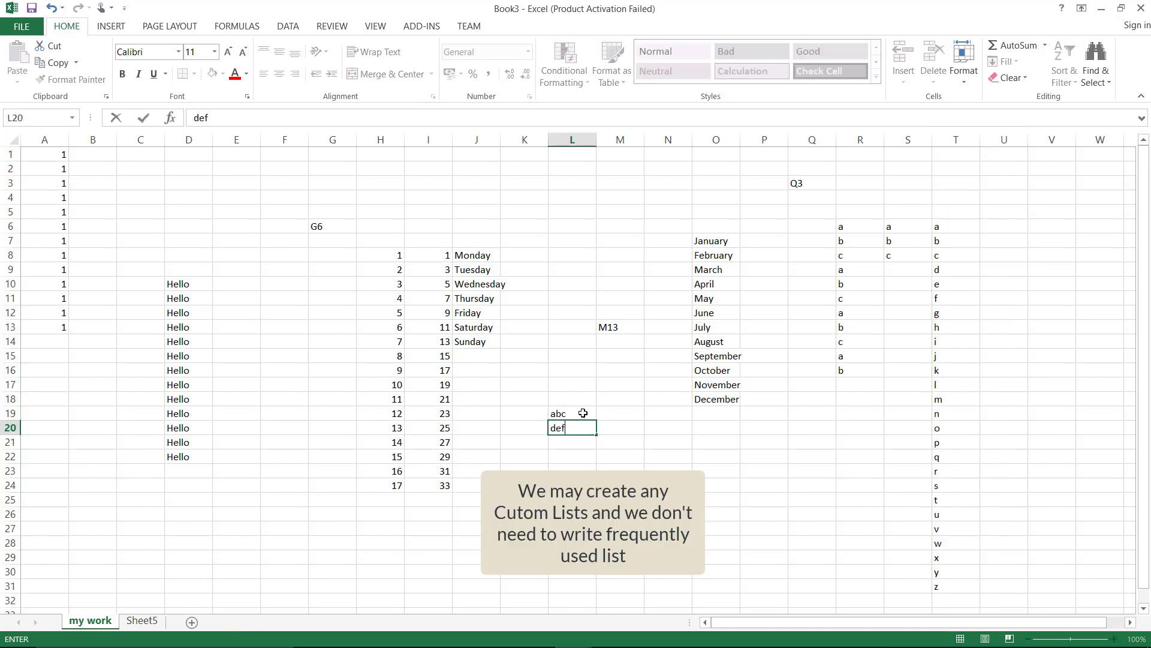
{"action": "key", "text": "Return"}
{"action": "type", "text": "ghi"}
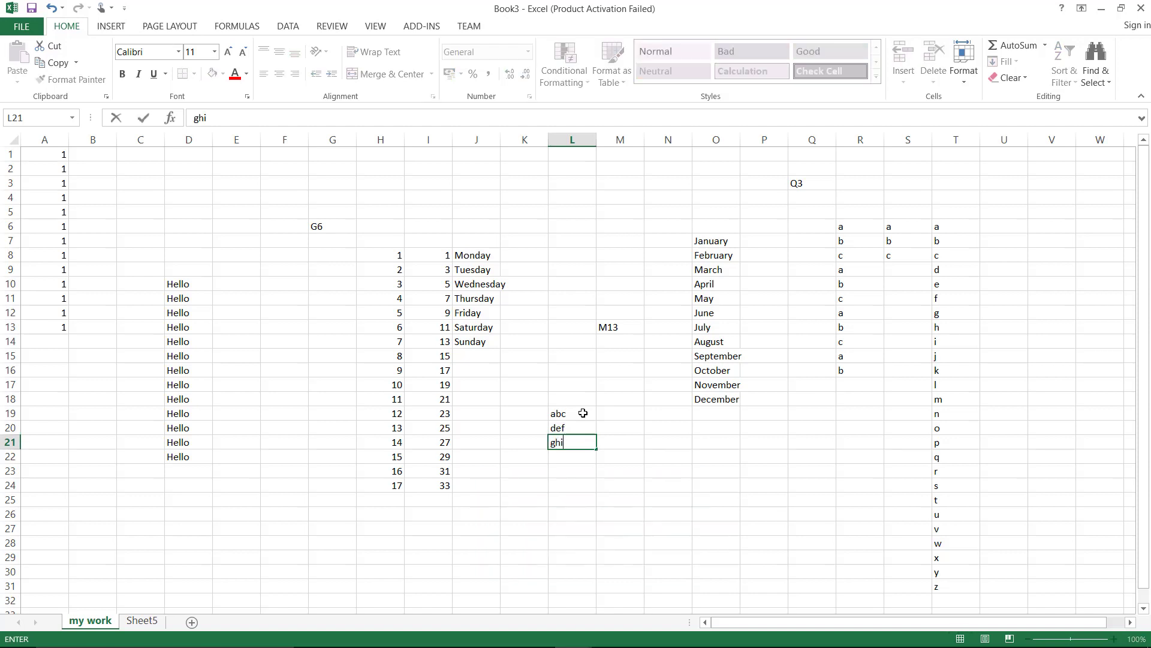
{"action": "key", "text": "Return"}
{"action": "type", "text": "jkl"}
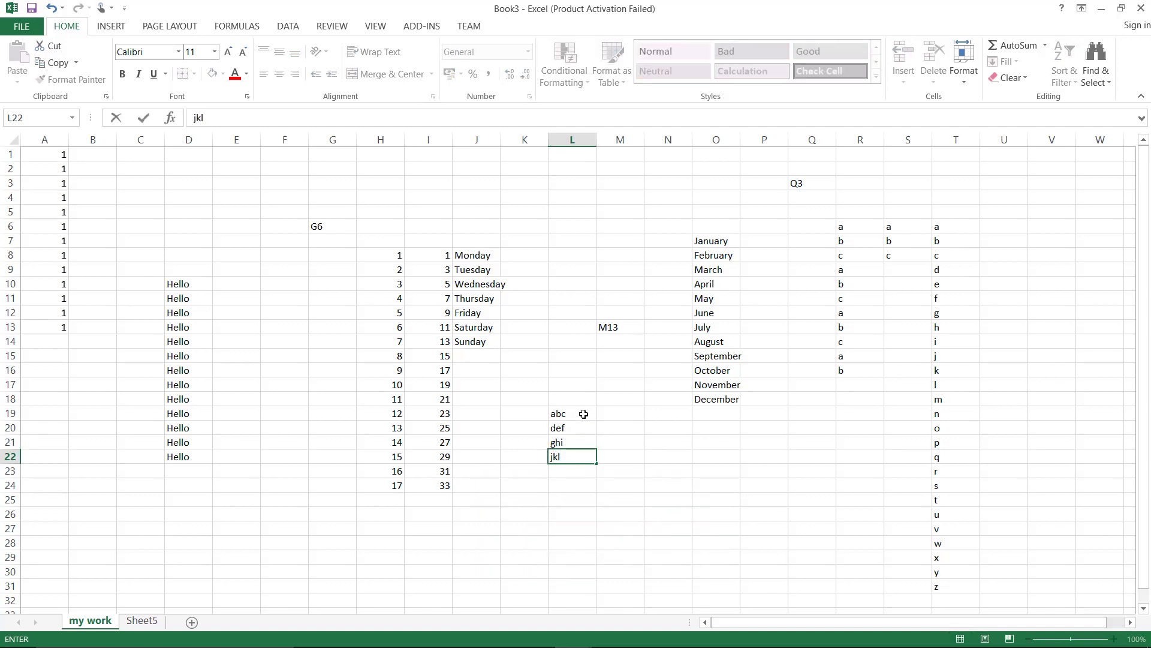
{"action": "left_click_drag", "start_coordinate": [584, 413], "coordinate": [586, 455]}
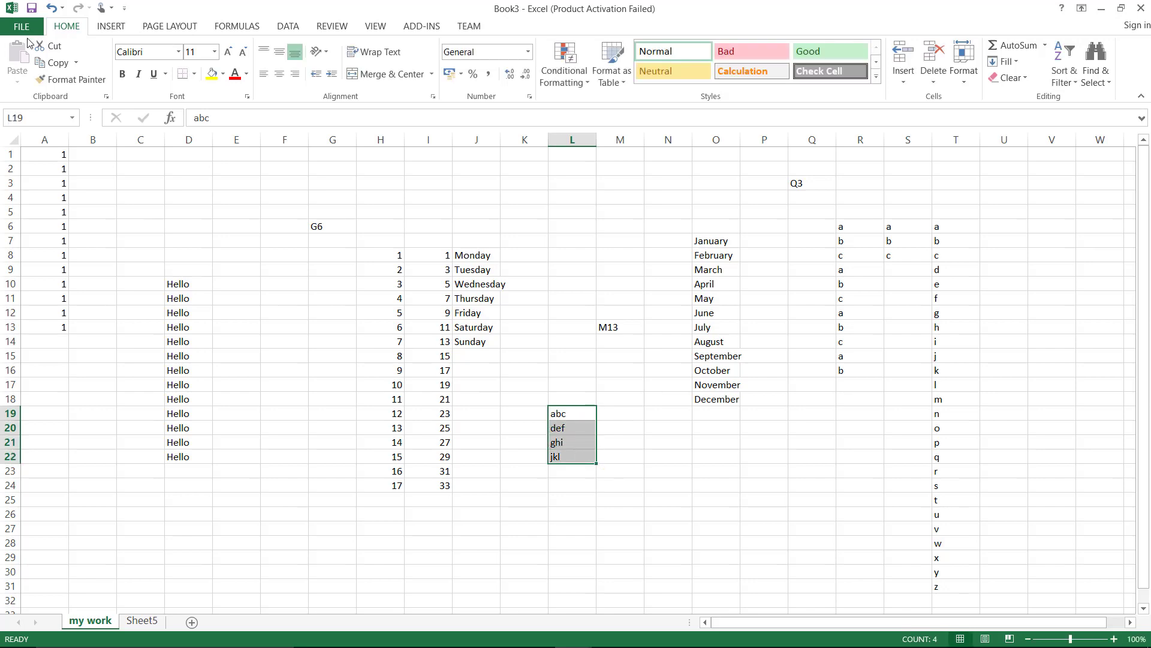
Import $L$19:$L$22 as a new custom list through File > Options > Advanced
{"action": "left_click", "coordinate": [27, 27]}
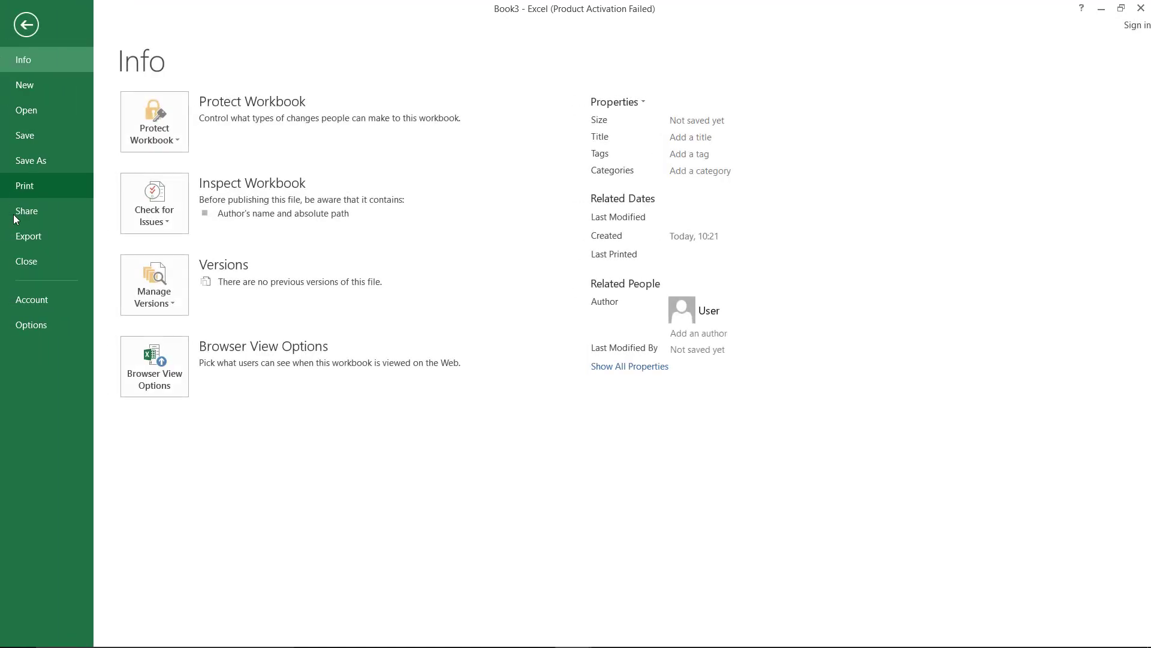
{"action": "left_click", "coordinate": [27, 323]}
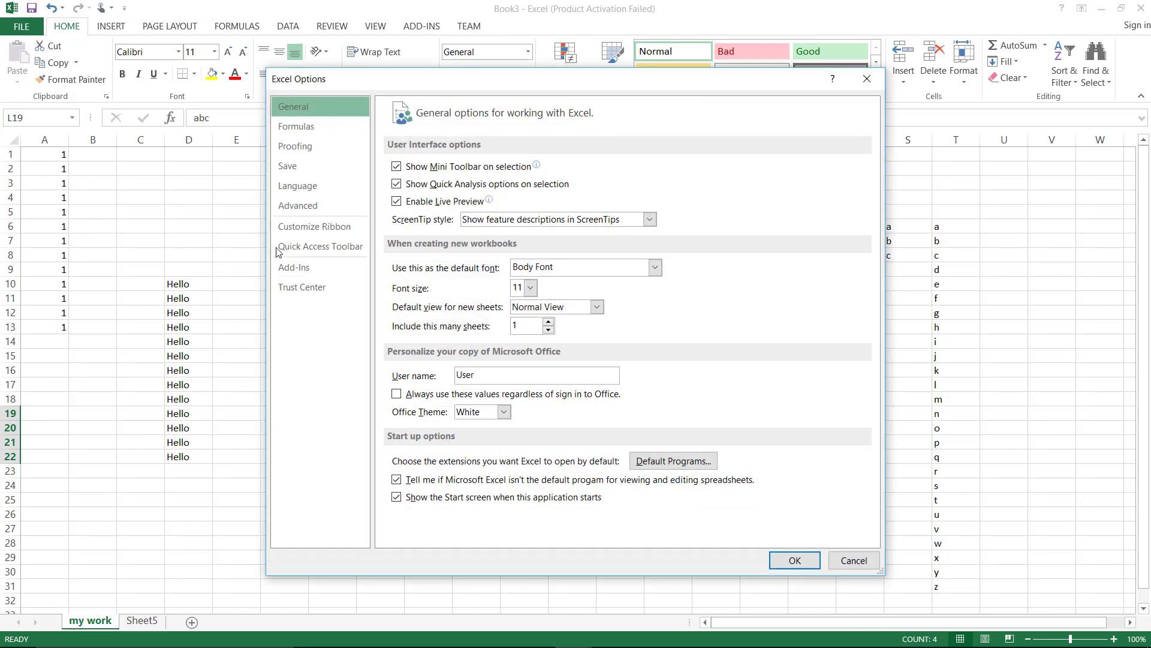
{"action": "left_click", "coordinate": [336, 205]}
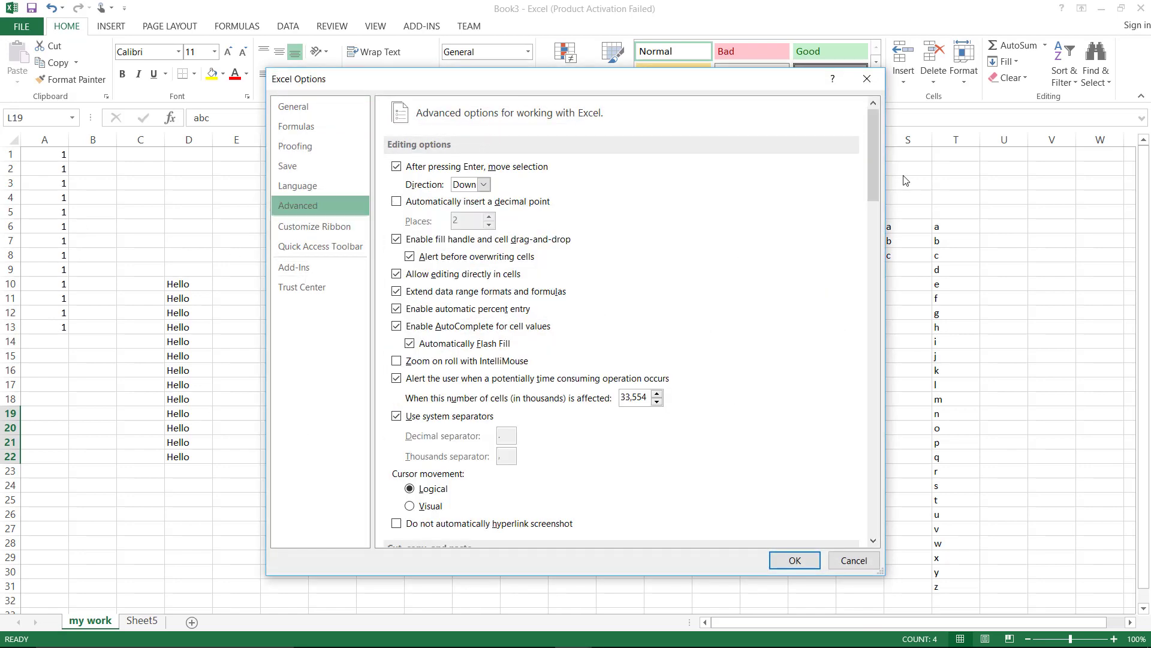
{"action": "left_click_drag", "start_coordinate": [879, 166], "coordinate": [895, 484]}
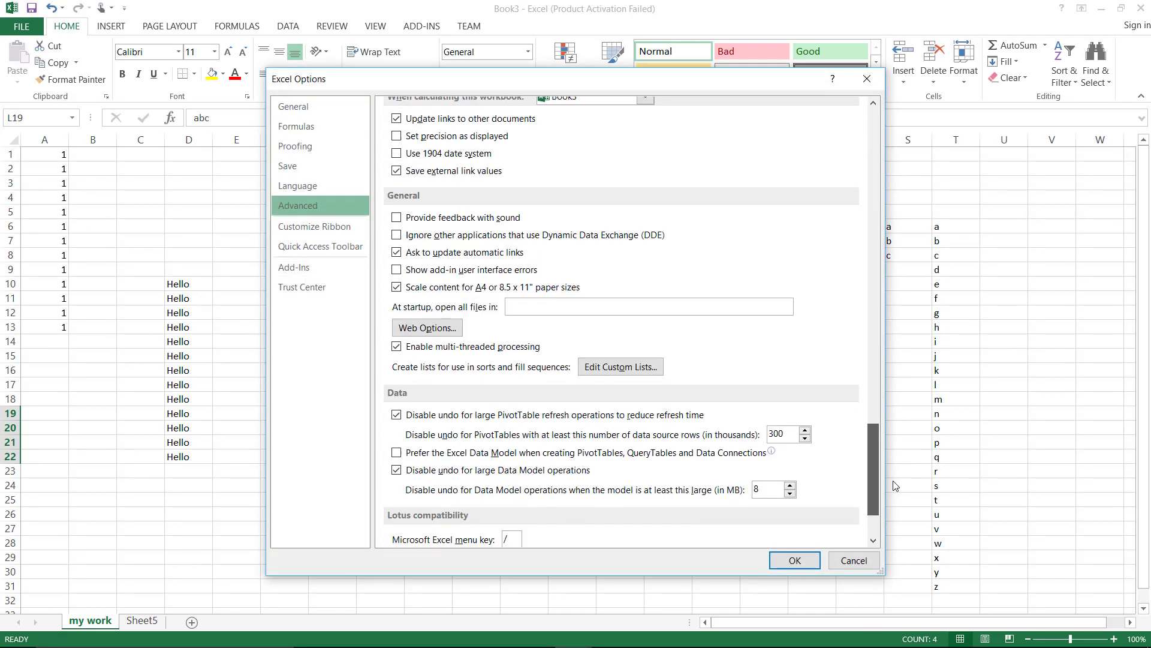
{"action": "left_click", "coordinate": [621, 366]}
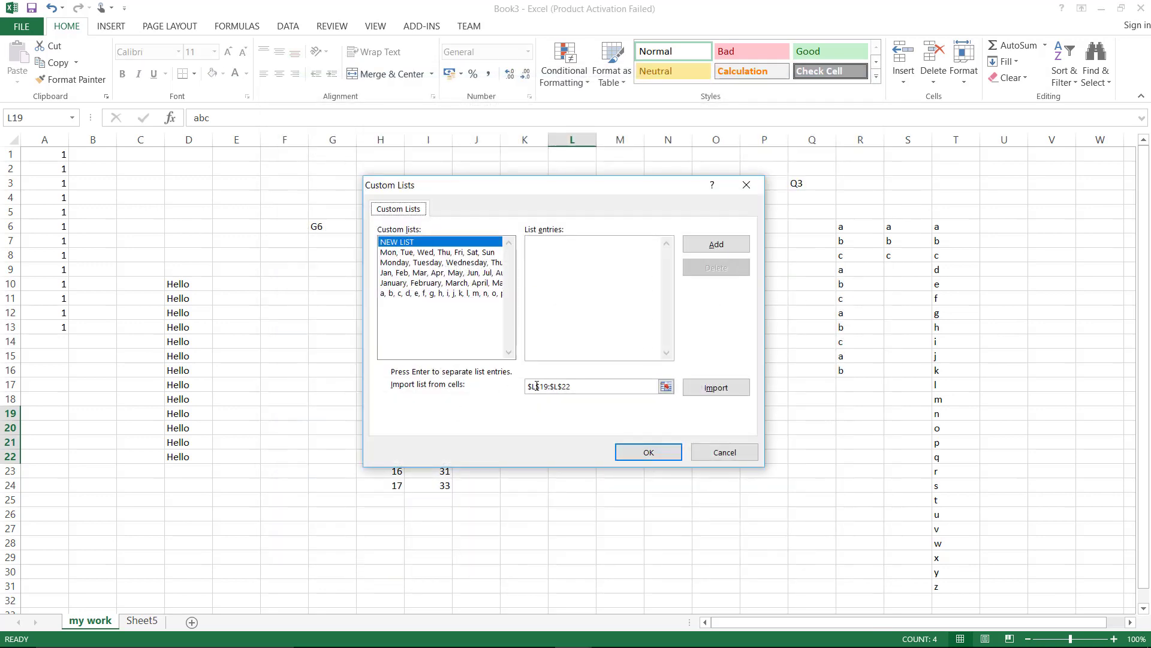
{"action": "left_click", "coordinate": [711, 388]}
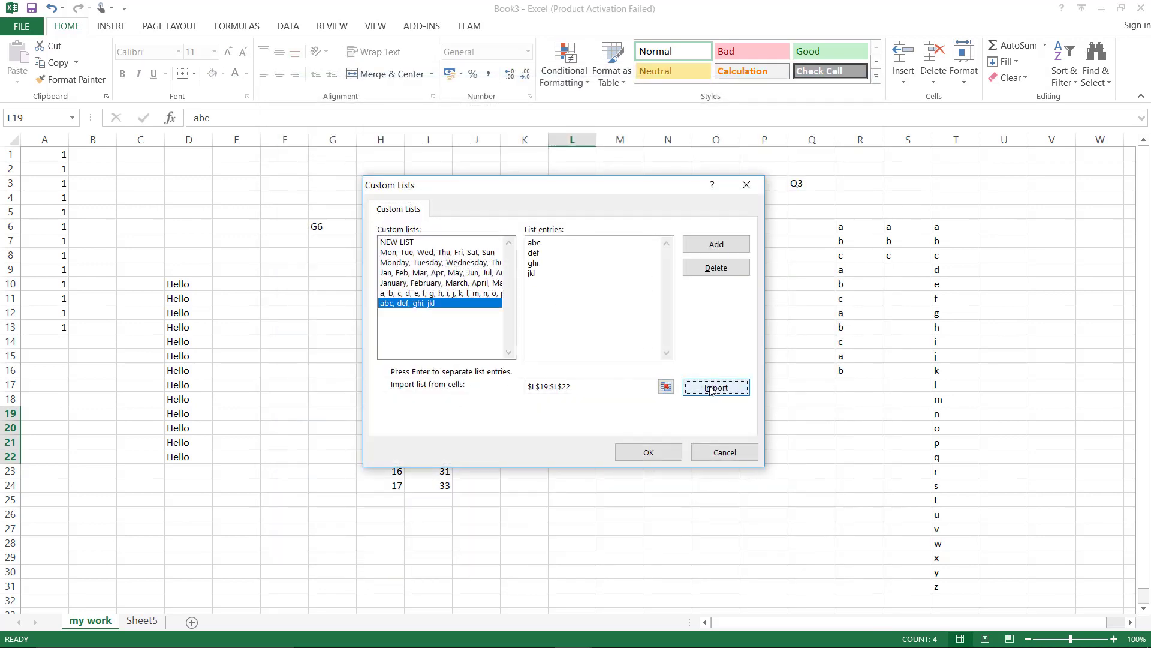
{"action": "left_click", "coordinate": [676, 458]}
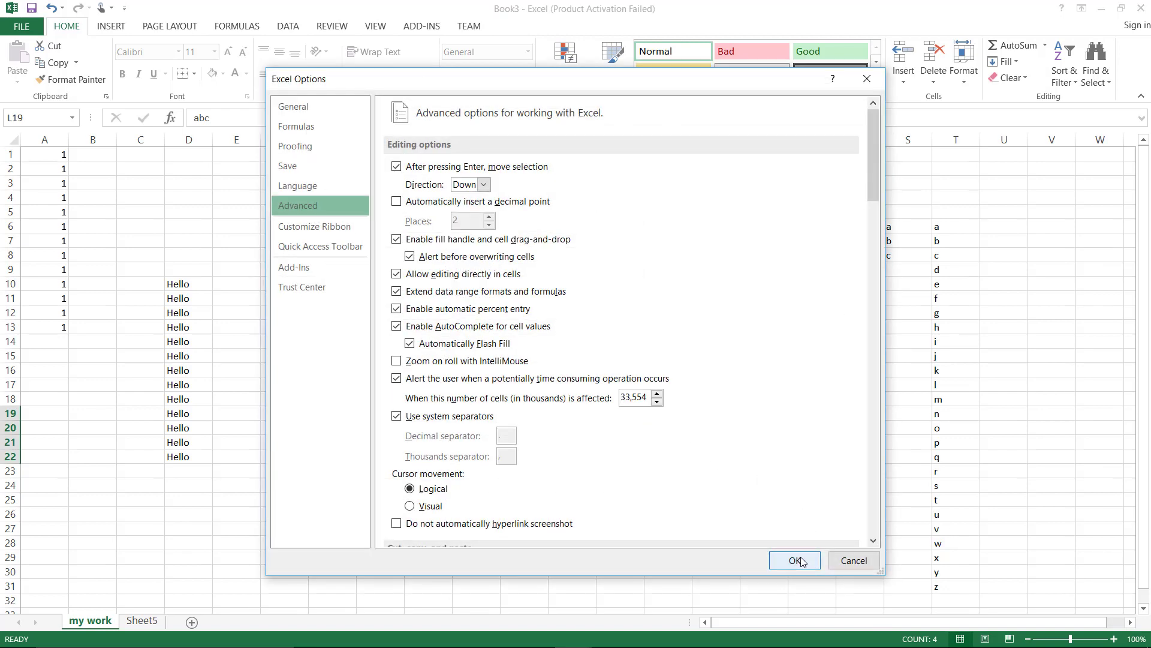
{"action": "left_click", "coordinate": [799, 561]}
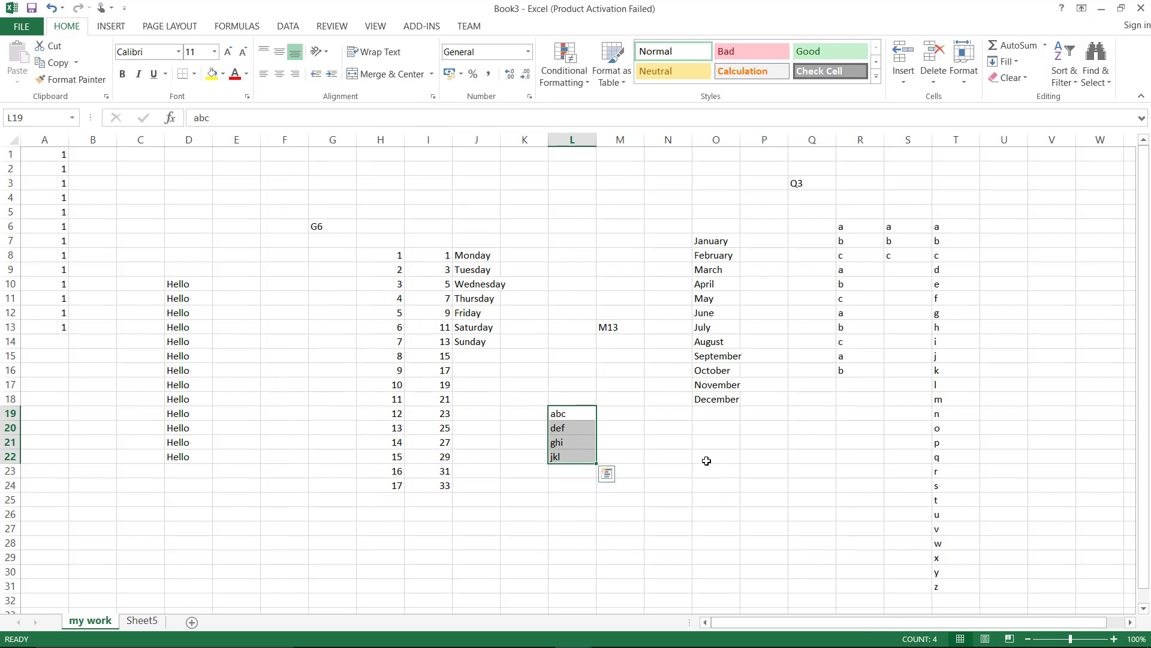
Enter abc in O22 and fill it down to O25 so def, ghi, jkl follow from the custom list
{"action": "left_click", "coordinate": [707, 461]}
{"action": "type", "text": "ab"}
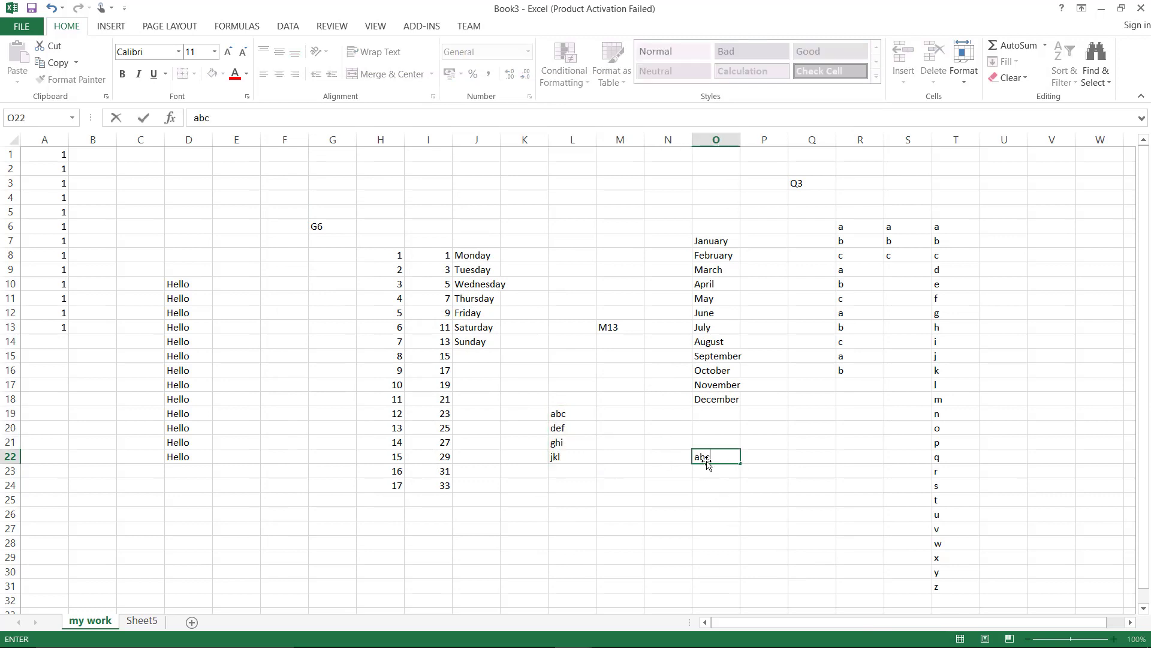
{"action": "type", "text": "c"}
{"action": "key", "text": "Return"}
{"action": "left_click", "coordinate": [707, 462]}
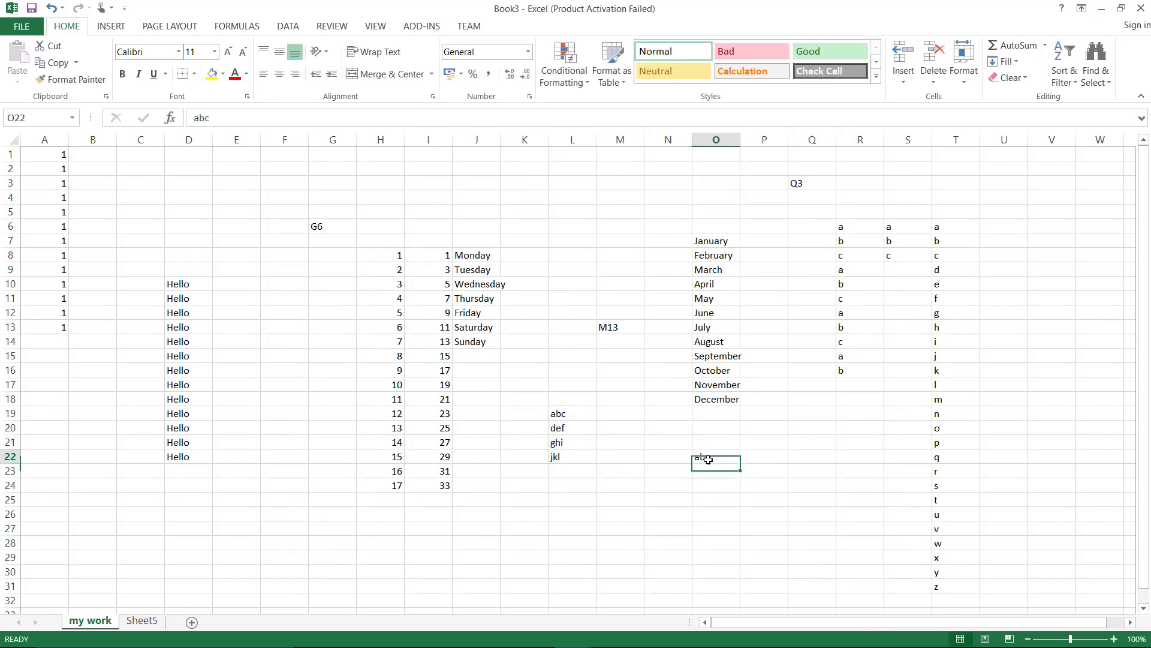
{"action": "left_click_drag", "start_coordinate": [742, 464], "coordinate": [742, 506]}
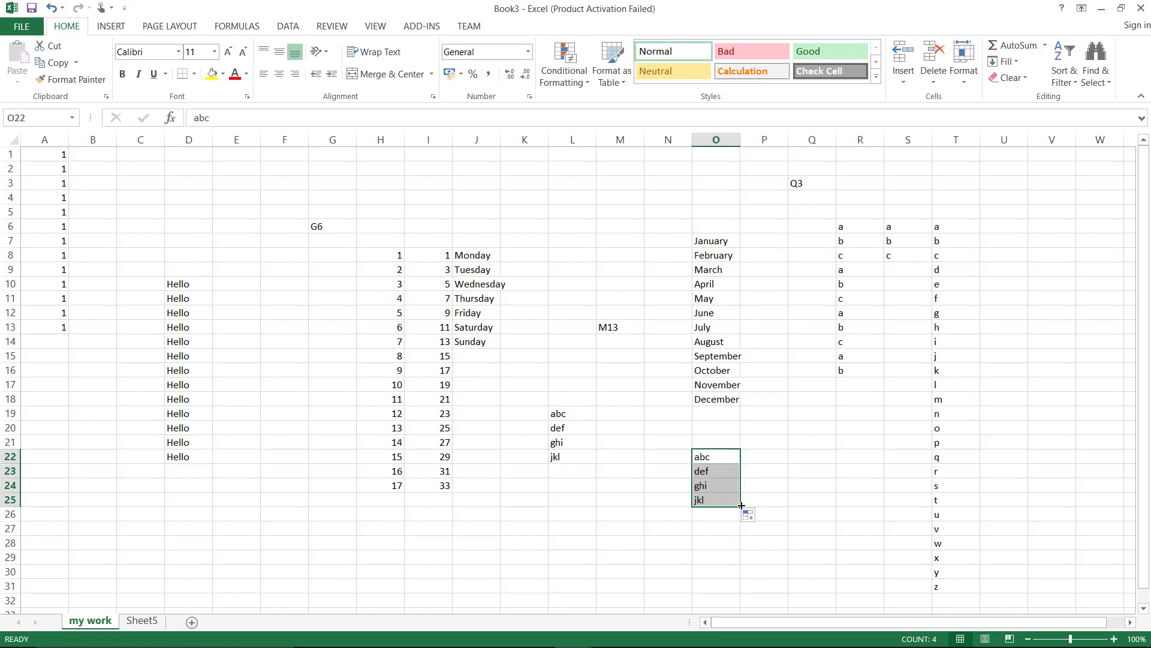
On Sheet5, enter the numbers 1, 2, 3, 4, 5 down cells A1:A5
{"action": "left_click", "coordinate": [153, 623]}
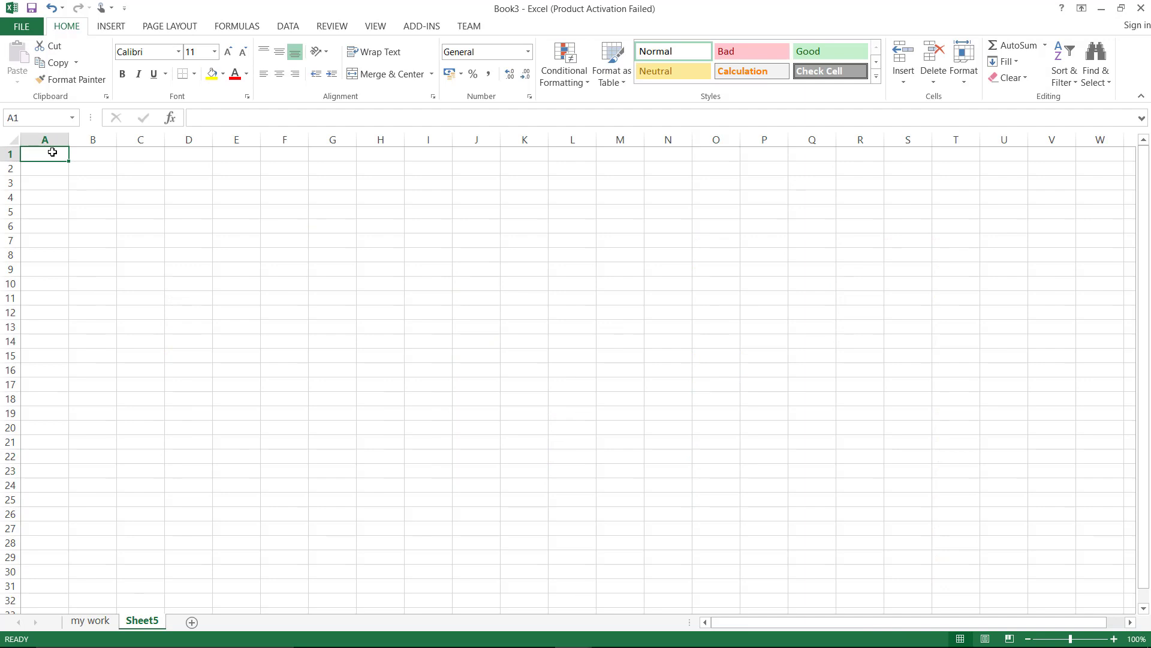
{"action": "type", "text": "1"}
{"action": "key", "text": "Return"}
{"action": "type", "text": "2"}
{"action": "key", "text": "Return"}
{"action": "type", "text": "3"}
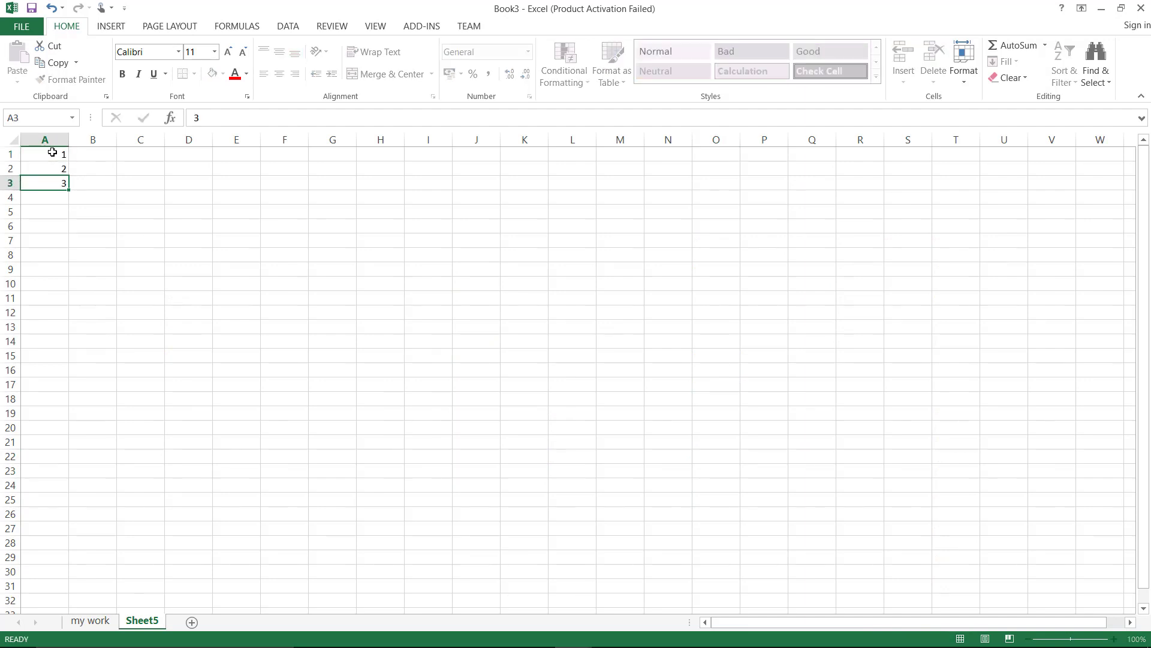
{"action": "key", "text": "Return"}
{"action": "type", "text": "4"}
{"action": "key", "text": "Return"}
{"action": "type", "text": "5"}
{"action": "key", "text": "Return"}
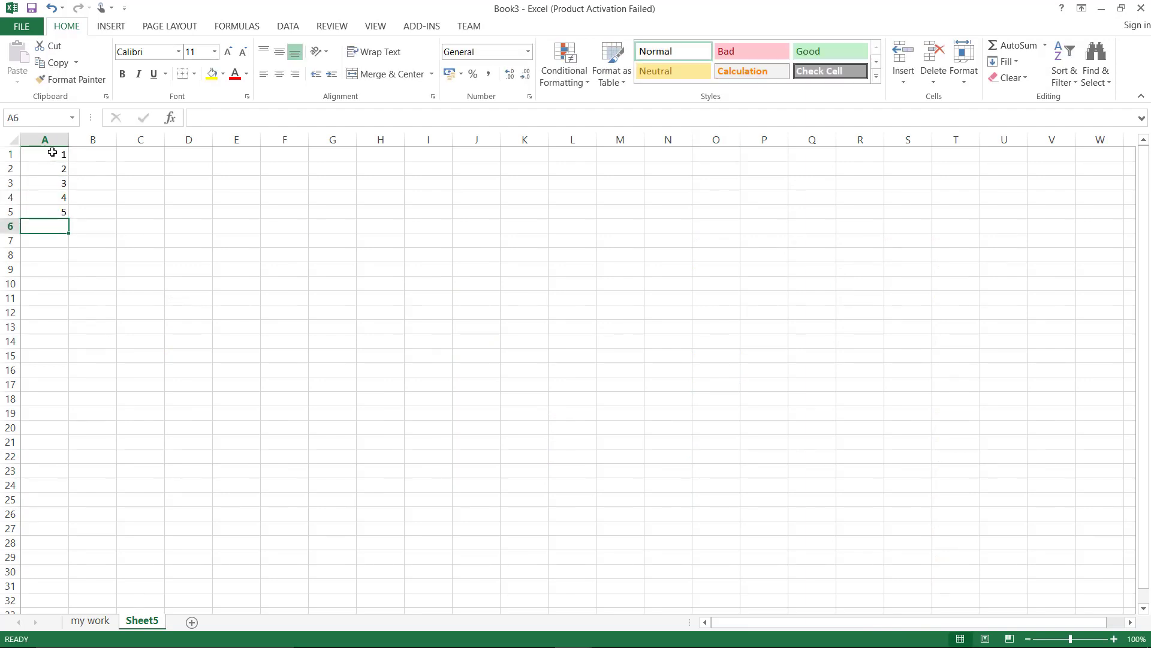
{"action": "left_click", "coordinate": [46, 183]}
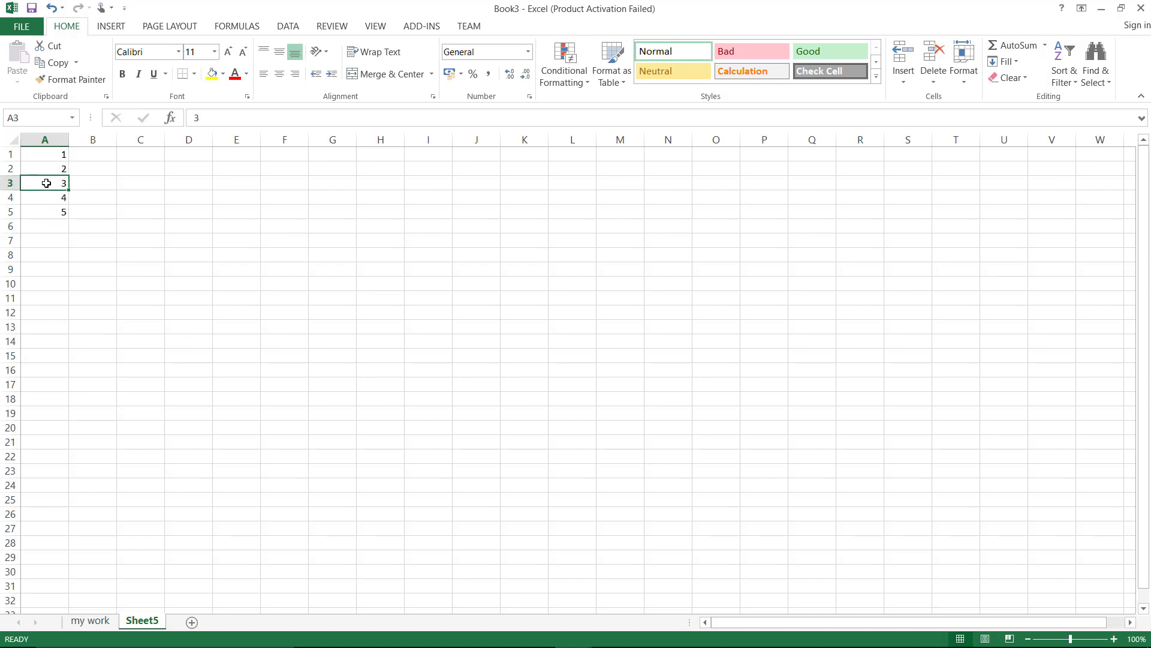
Insert a blank row at row 3 on Sheet5 and type 'new row' in A3
{"action": "right_click", "coordinate": [8, 183]}
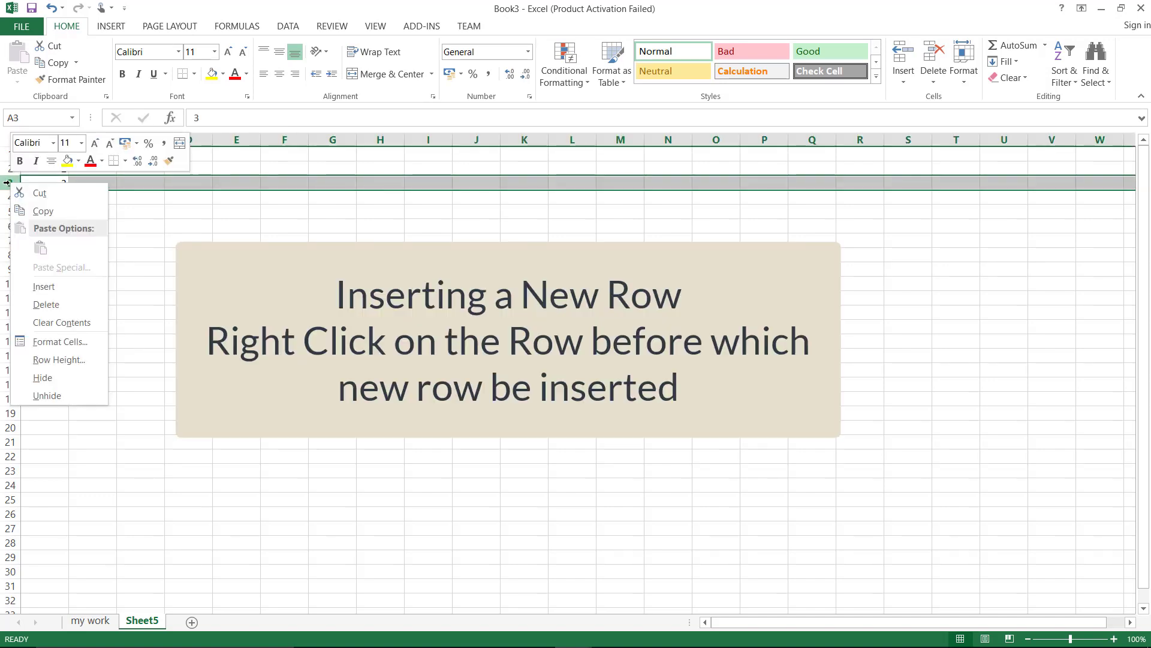
{"action": "left_click", "coordinate": [42, 288]}
{"action": "left_click", "coordinate": [54, 181]}
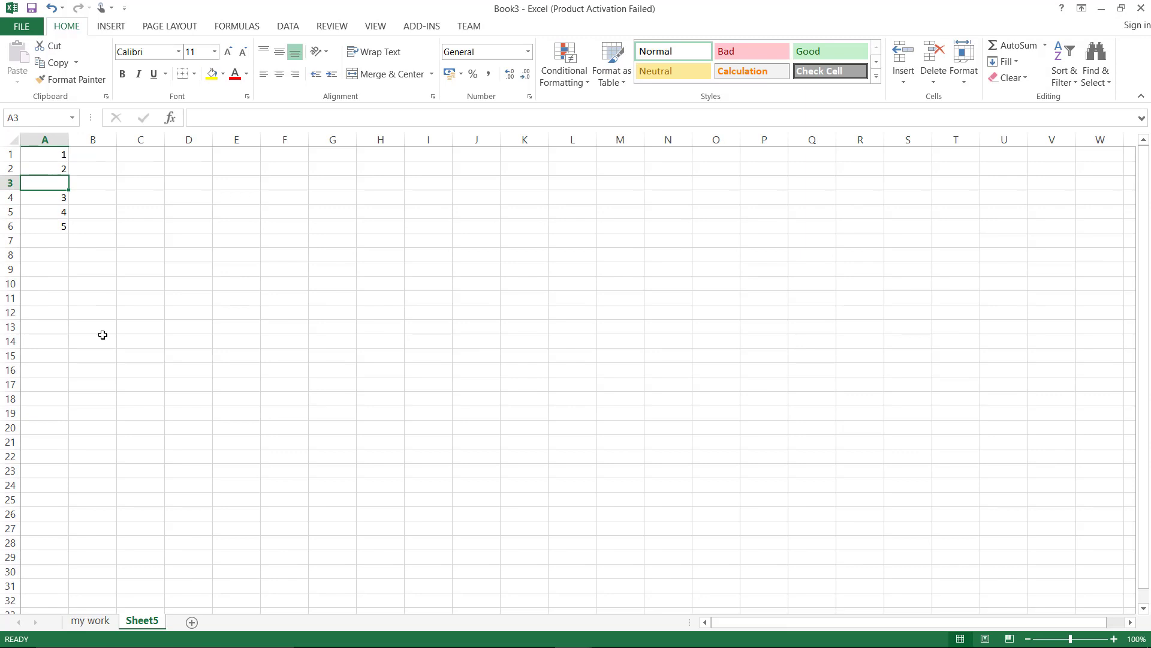
{"action": "type", "text": "new row"}
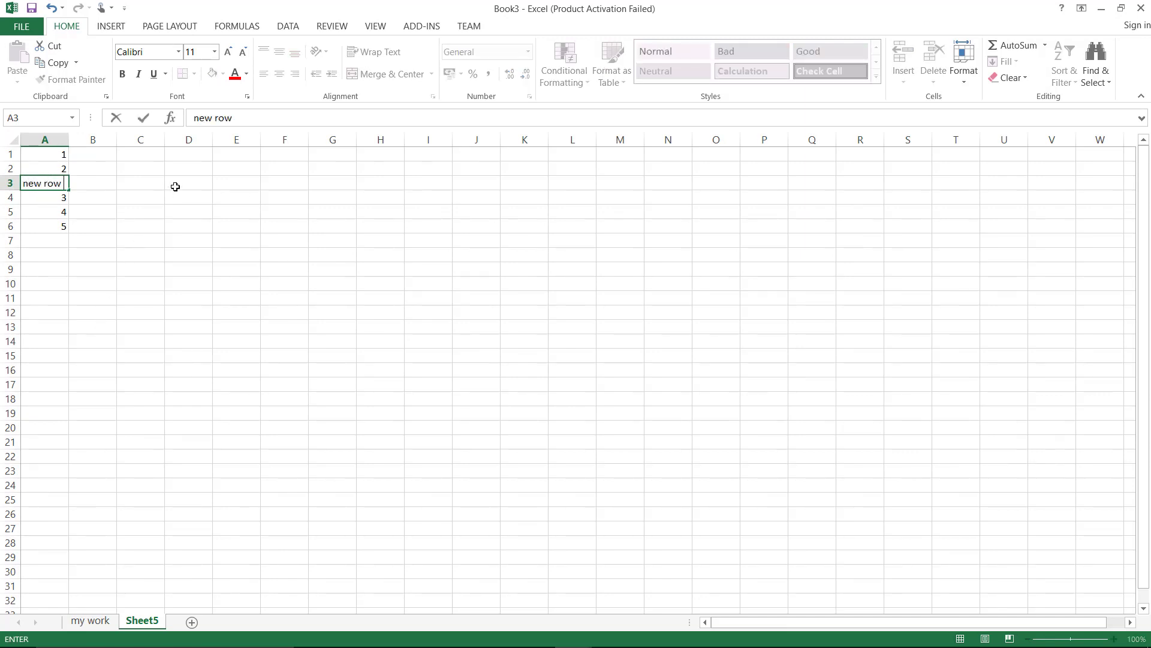
{"action": "left_click", "coordinate": [199, 155]}
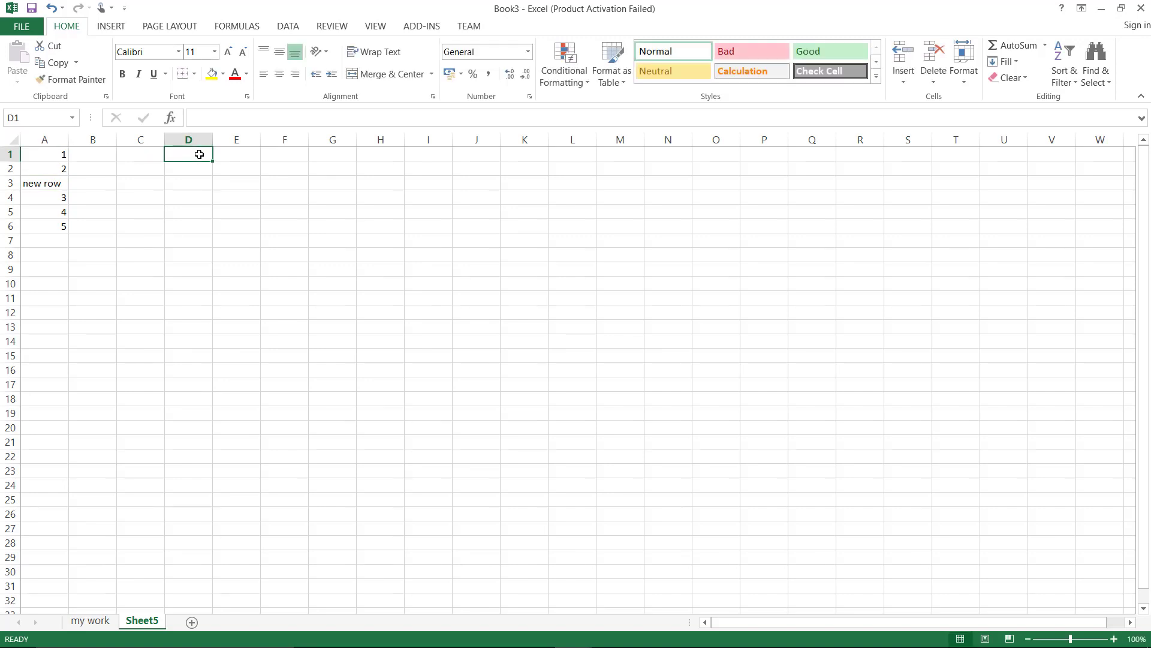
Enter 1, 2, 4, 5 across D1:G1, correcting the mistyped 44 in F1 to 4
{"action": "type", "text": "1"}
{"action": "key", "text": "Tab"}
{"action": "type", "text": "2"}
{"action": "key", "text": "Tab"}
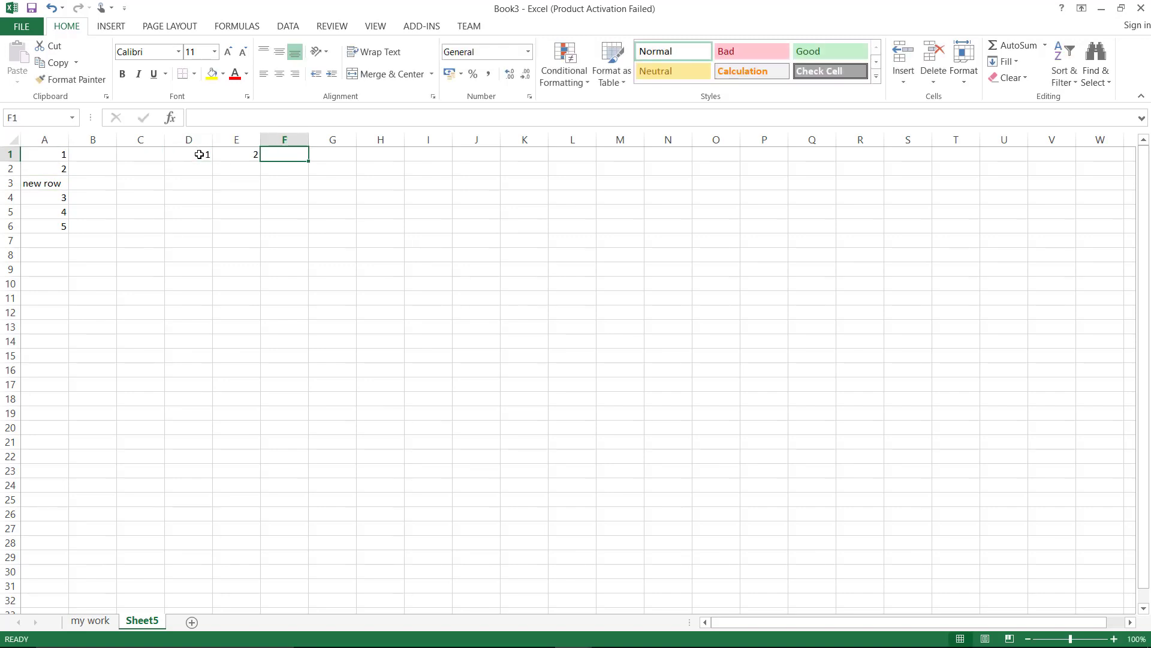
{"action": "type", "text": "44"}
{"action": "key", "text": "Tab"}
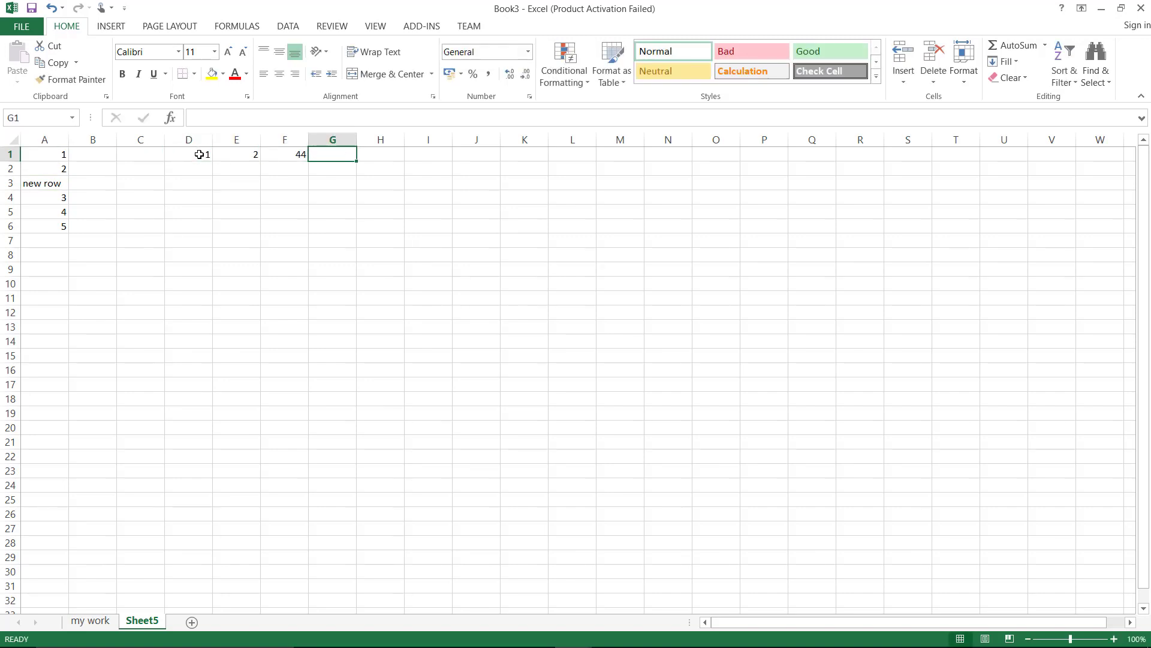
{"action": "key", "text": "Left"}
{"action": "key", "text": "BackSpace"}
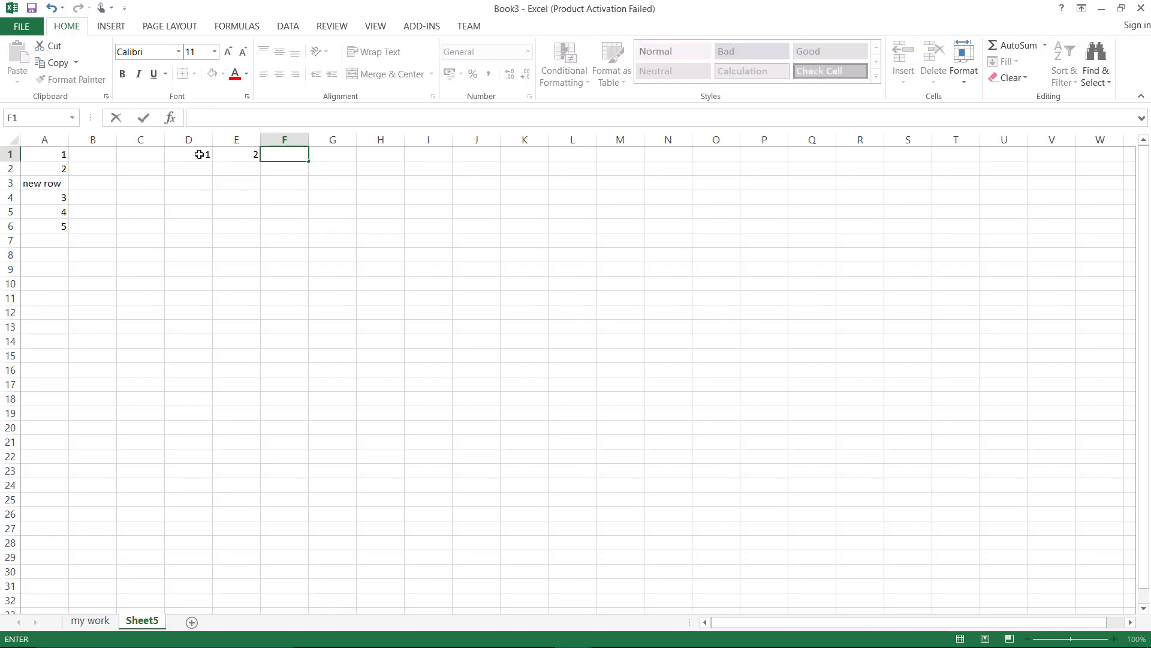
{"action": "type", "text": "4"}
{"action": "key", "text": "Tab"}
{"action": "type", "text": "5"}
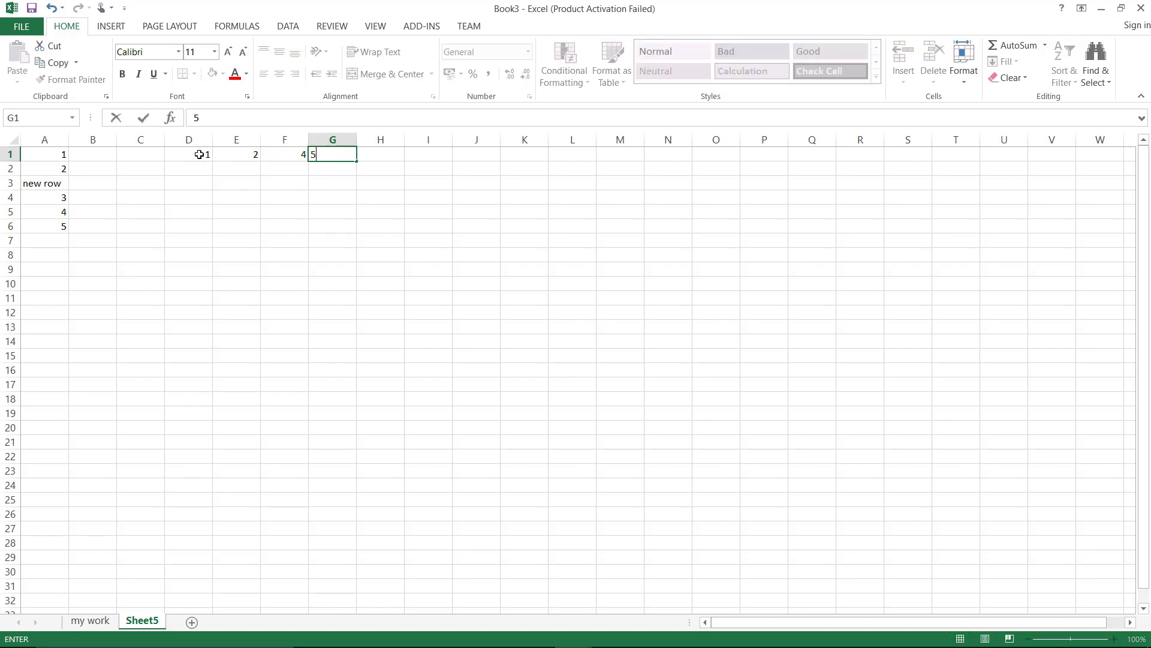
{"action": "key", "text": "Tab"}
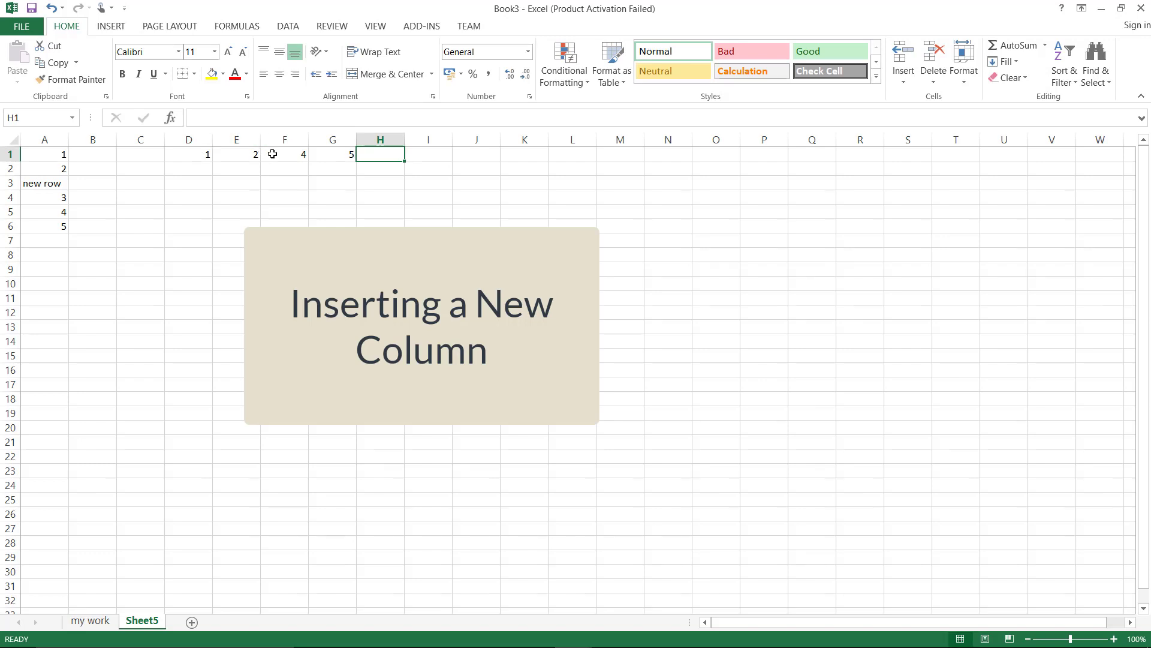
Insert an empty column at F and enter 3 in F1 so D1:H1 reads 1 to 5
{"action": "left_click", "coordinate": [284, 140]}
{"action": "right_click", "coordinate": [285, 141]}
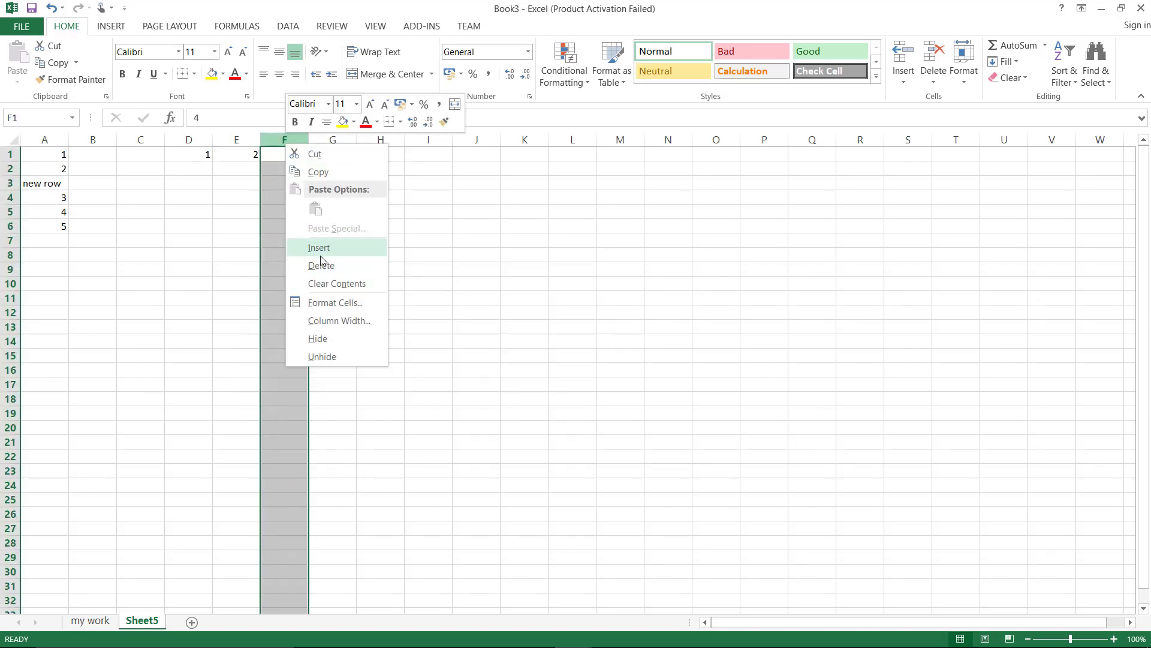
{"action": "left_click", "coordinate": [320, 254]}
{"action": "left_click", "coordinate": [287, 155]}
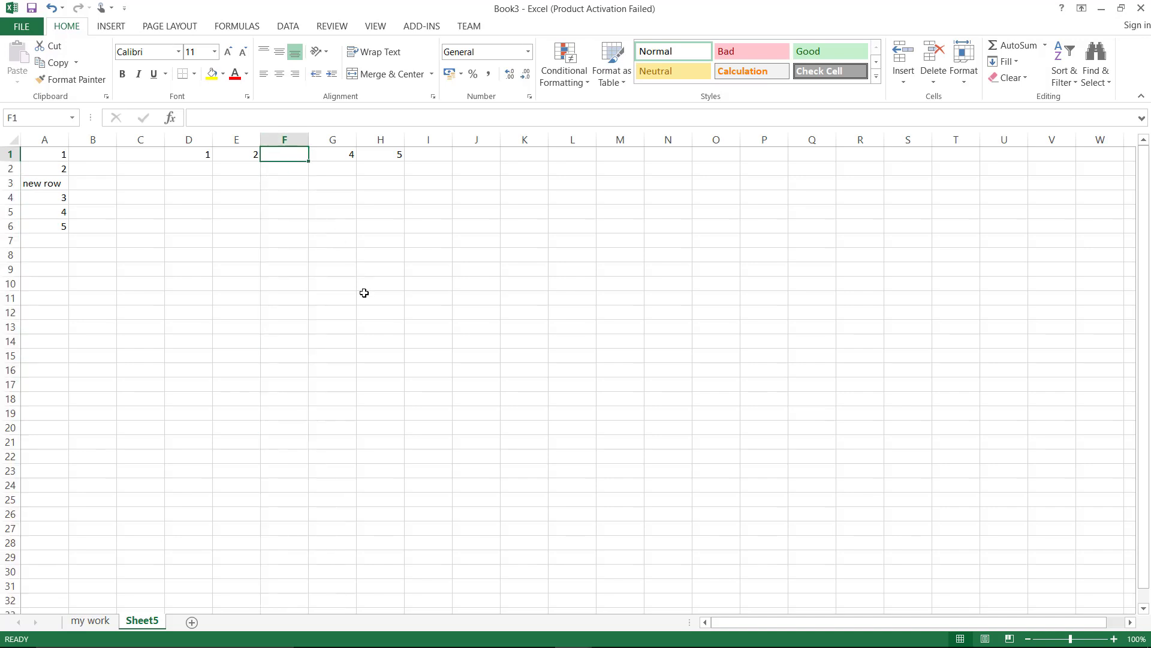
{"action": "type", "text": "3"}
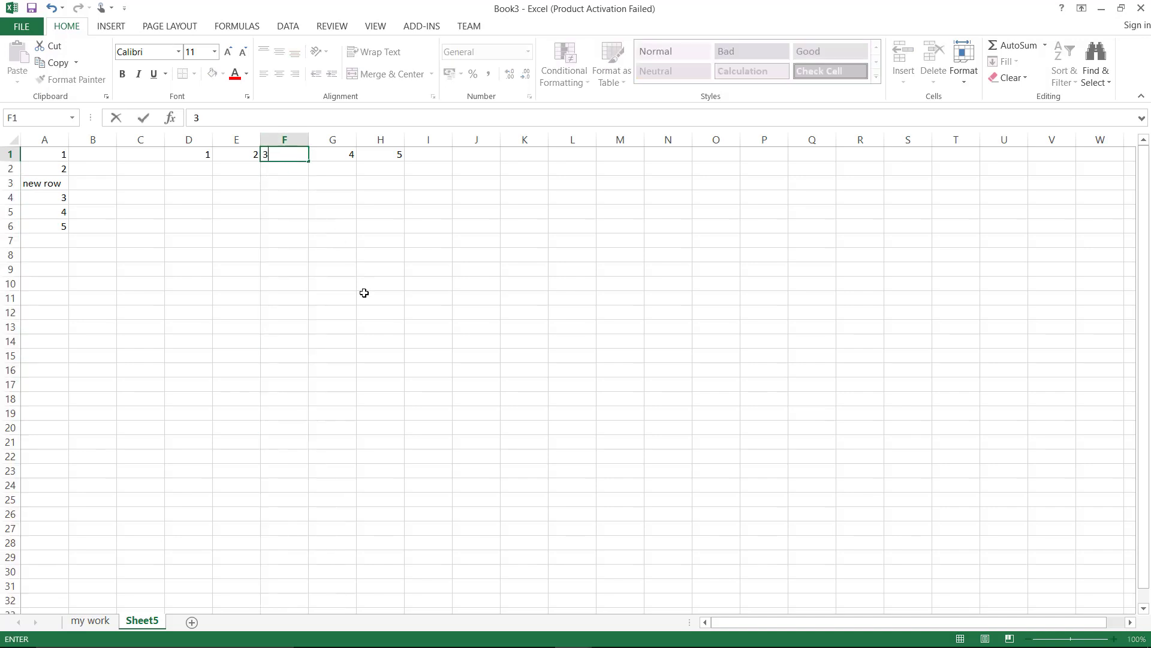
{"action": "left_click", "coordinate": [361, 247]}
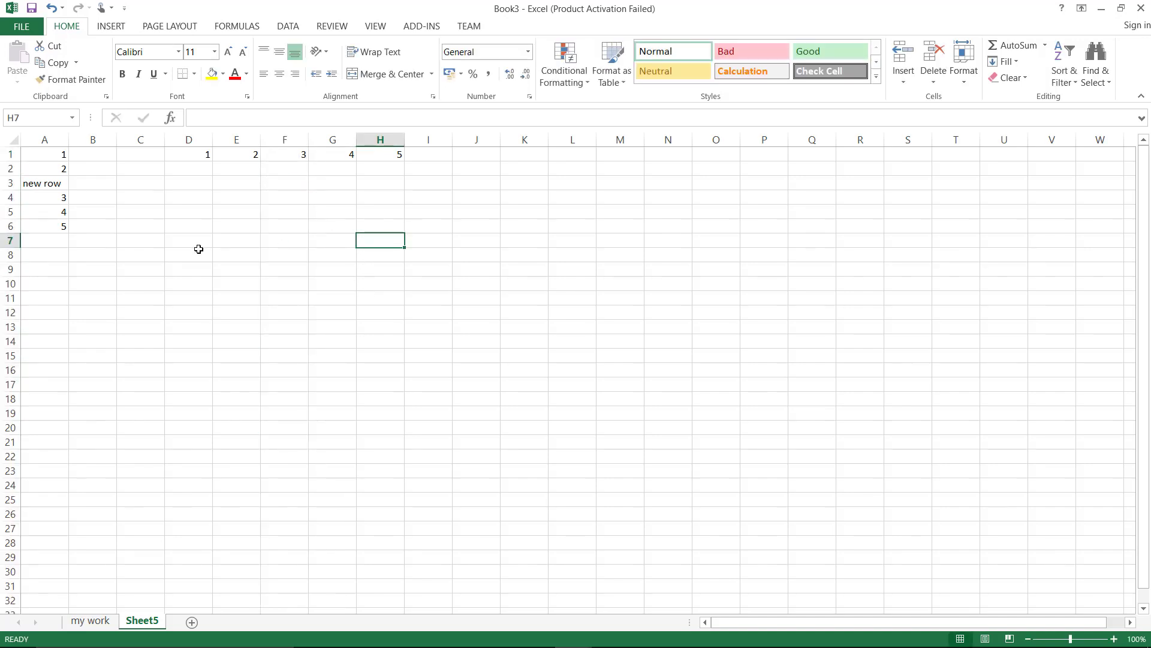
Delete the 'new row' row and column F holding 3, leaving 1–5 in A1:A5 and 1, 2, 4, 5 in D1:G1
{"action": "right_click", "coordinate": [8, 183]}
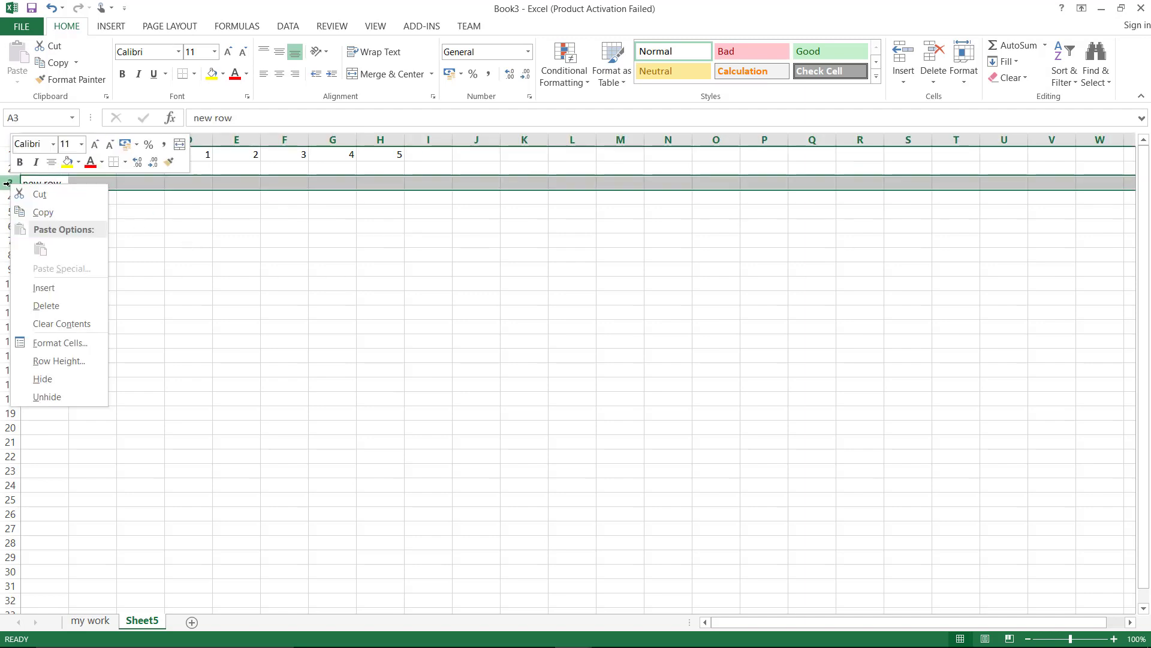
{"action": "left_click", "coordinate": [42, 306]}
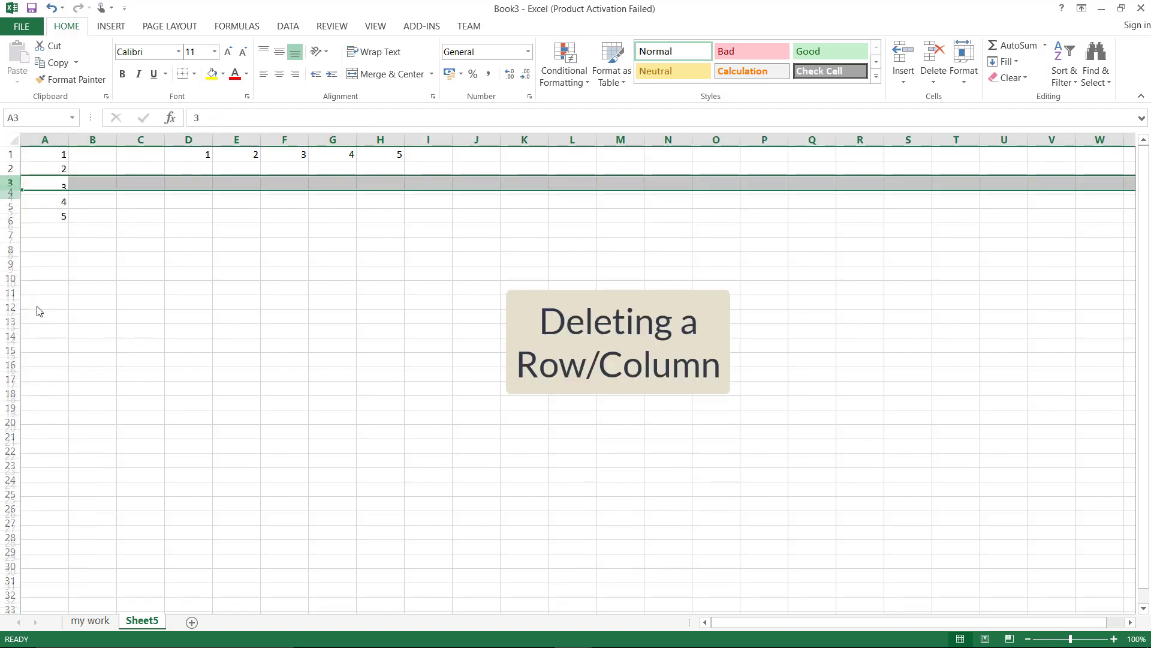
{"action": "right_click", "coordinate": [284, 138]}
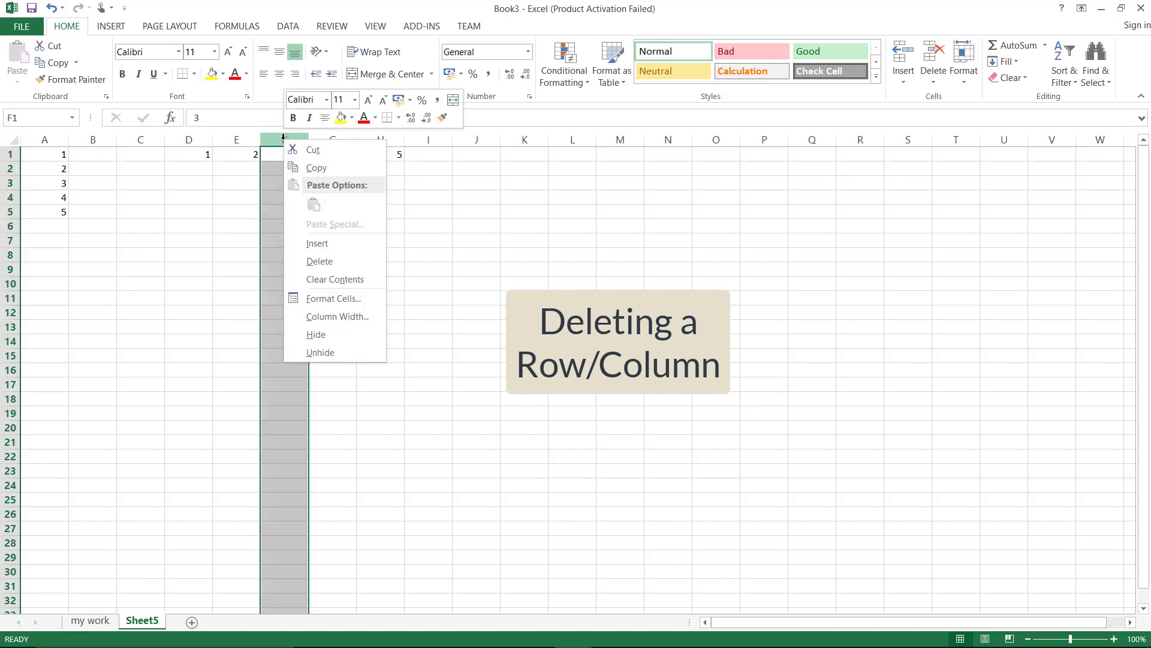
{"action": "left_click", "coordinate": [323, 262]}
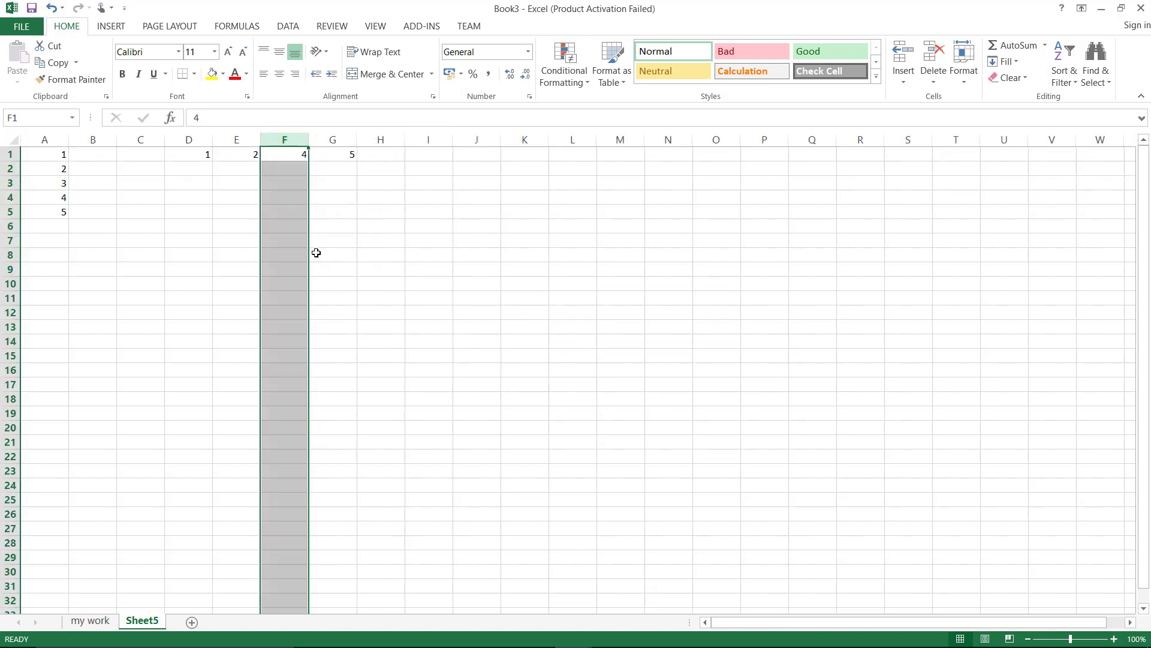
{"action": "left_click", "coordinate": [196, 238]}
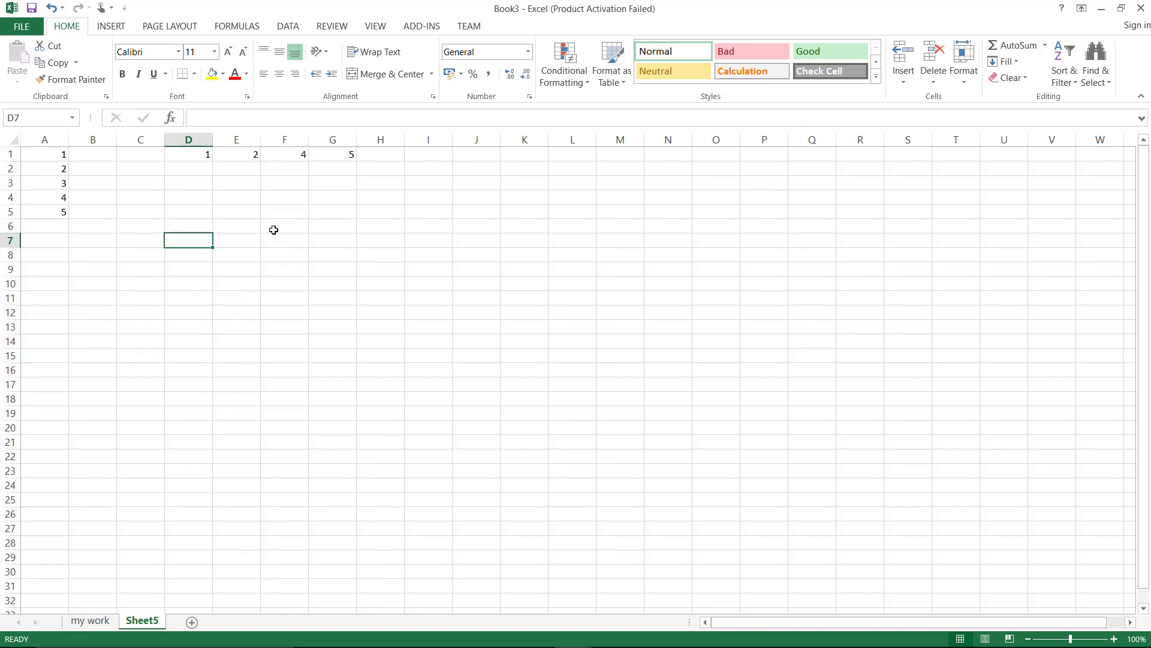
Enter abcdefghijklmnop in I2 and asdfg in J2
{"action": "left_click", "coordinate": [431, 171]}
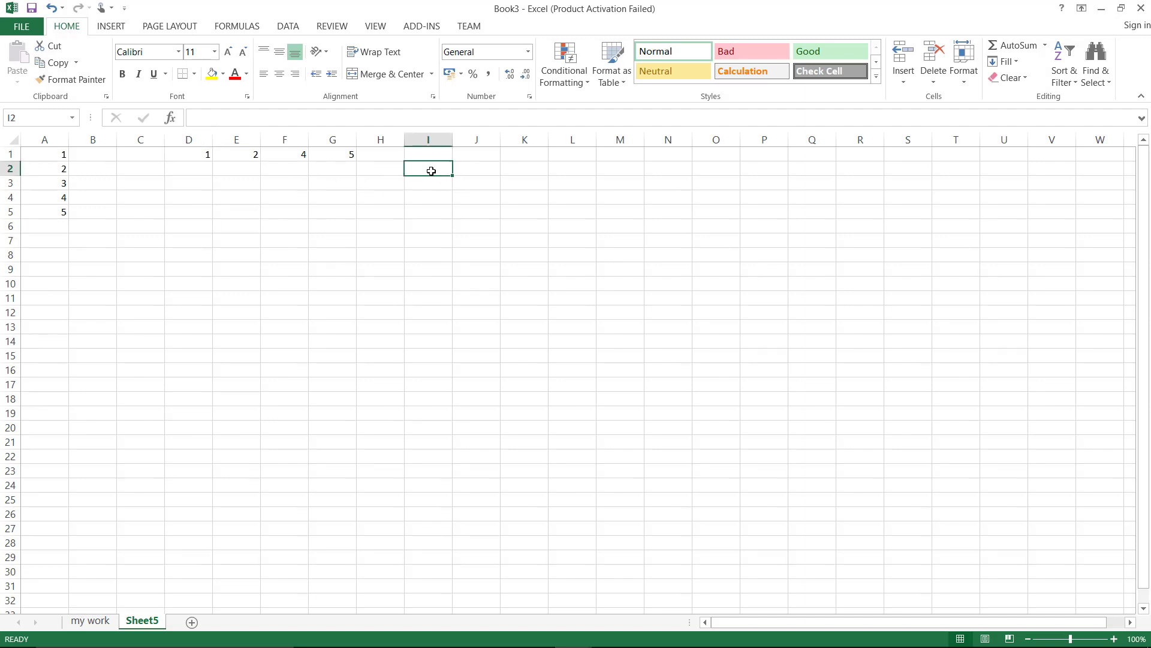
{"action": "type", "text": "abcd"}
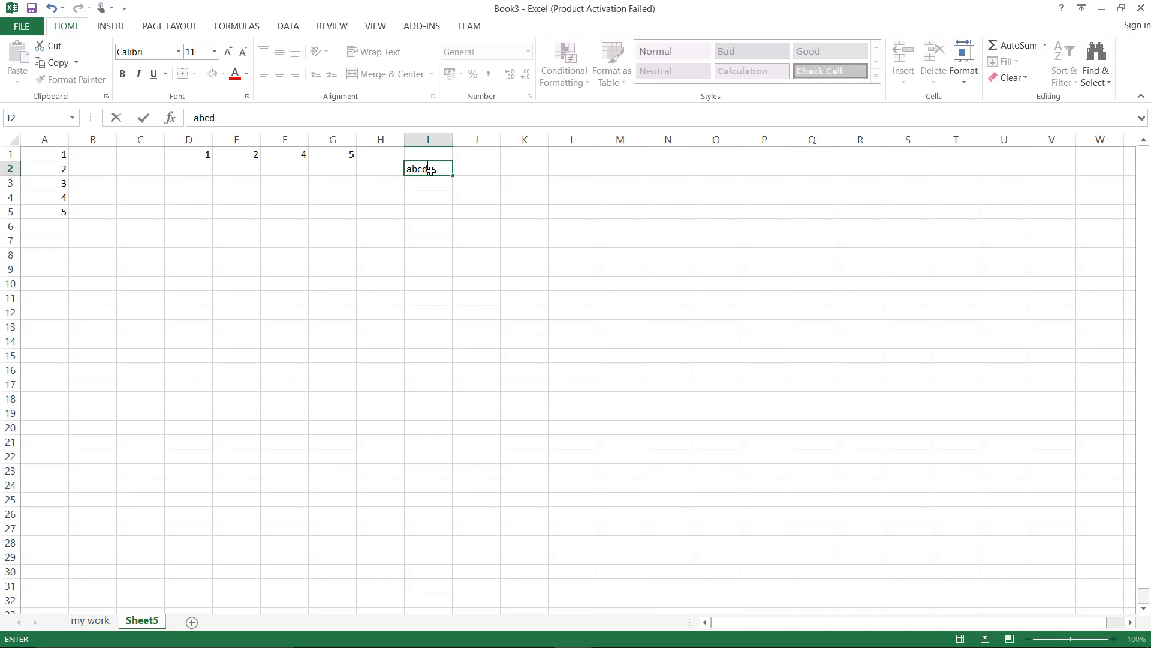
{"action": "type", "text": "efghijklmnop"}
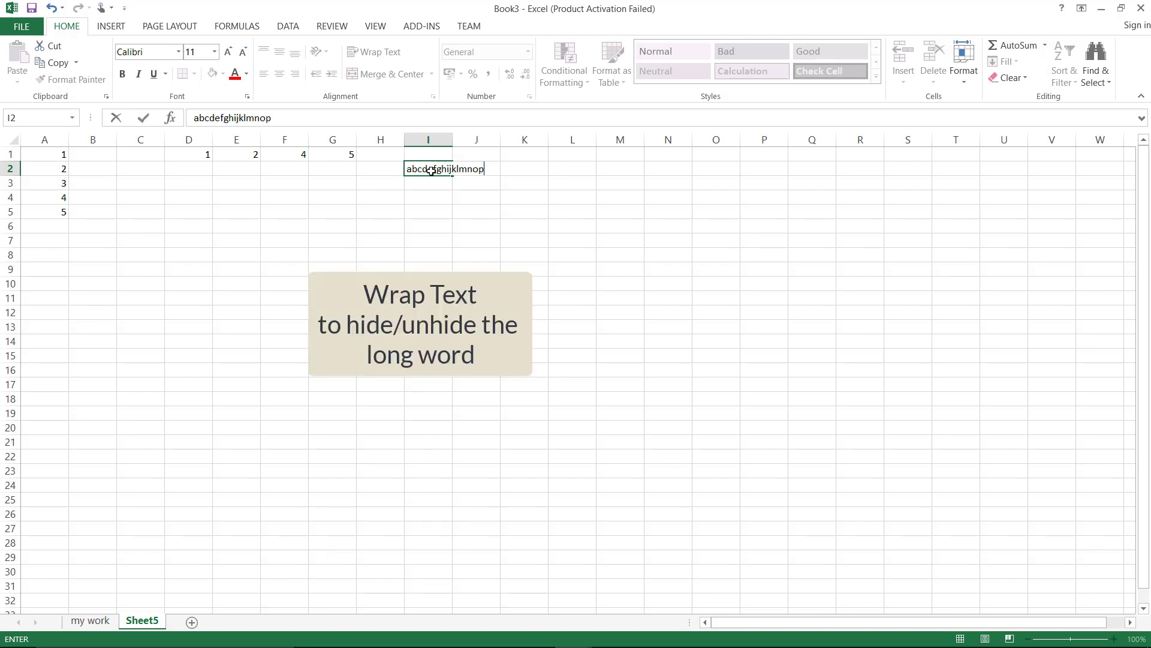
{"action": "key", "text": "Return"}
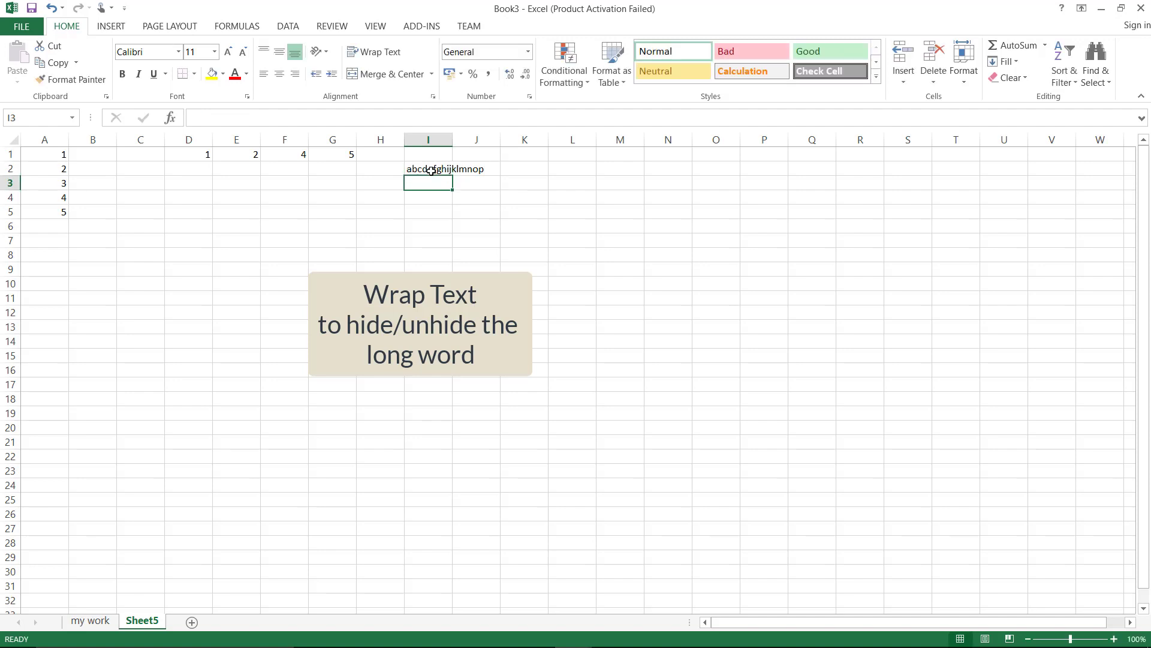
{"action": "left_click", "coordinate": [430, 170]}
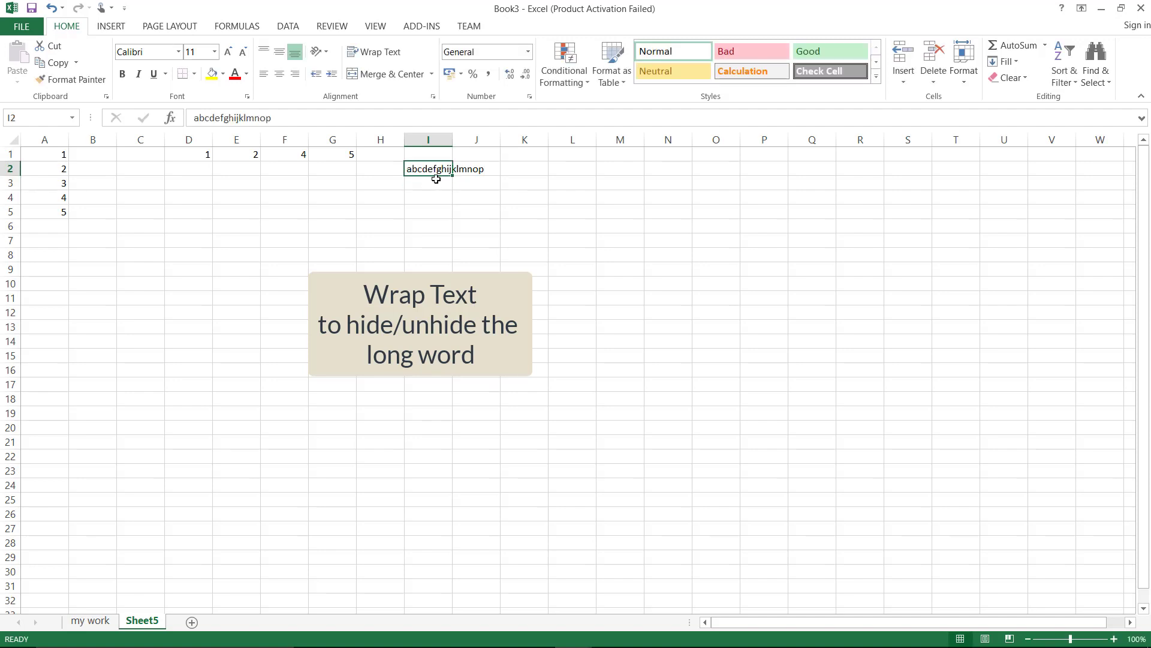
{"action": "left_click", "coordinate": [474, 170]}
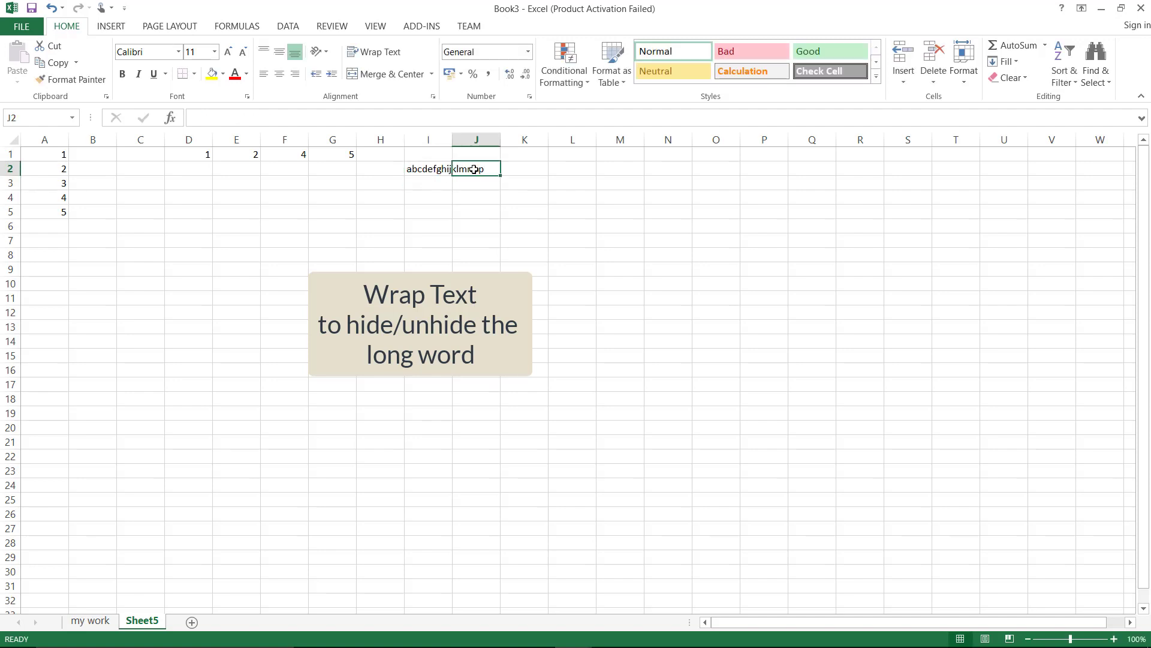
{"action": "type", "text": "asdf"}
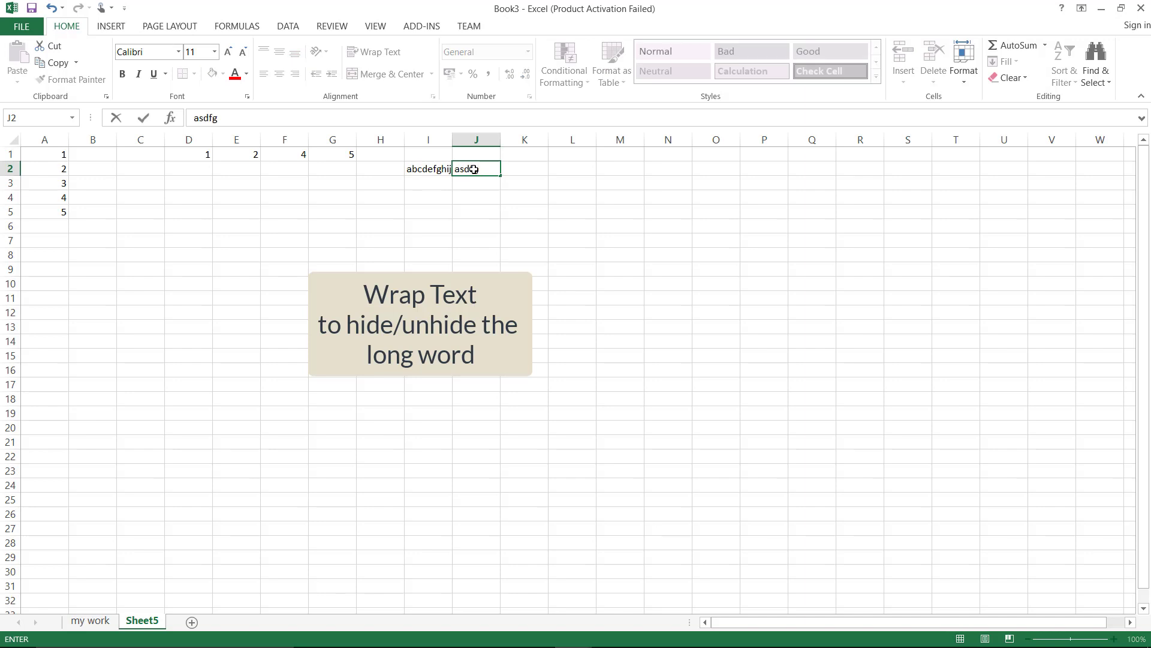
{"action": "type", "text": "g"}
{"action": "left_click", "coordinate": [419, 169]}
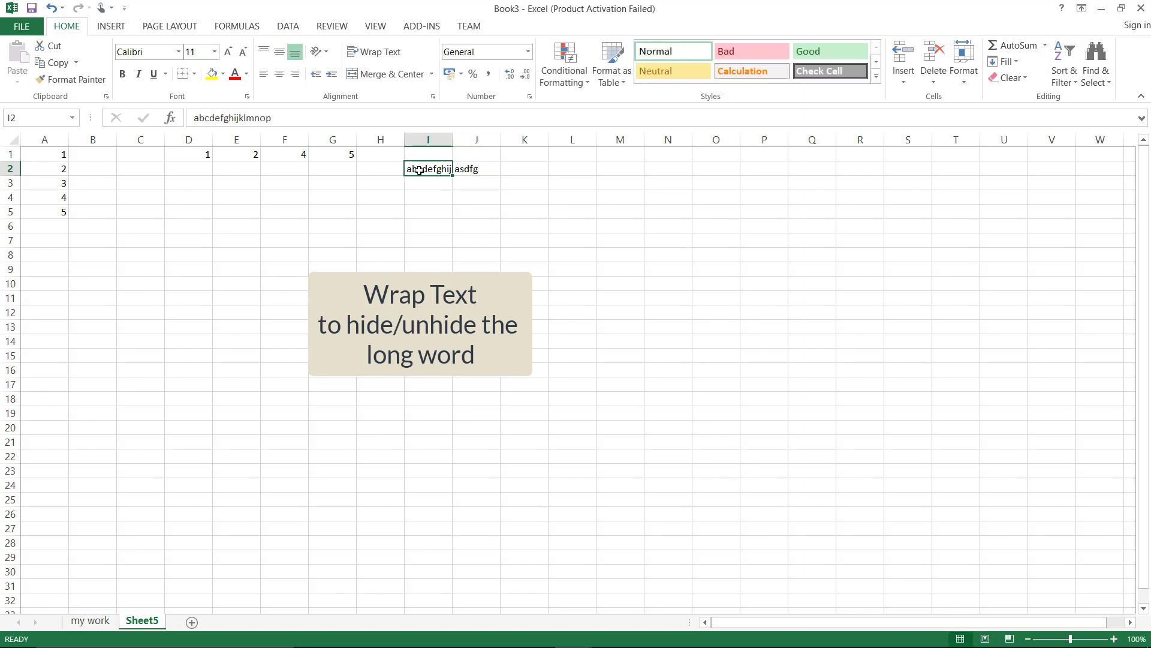
Turn Wrap Text on and then off again for I2, leaving the long text cut off
{"action": "left_click", "coordinate": [387, 54]}
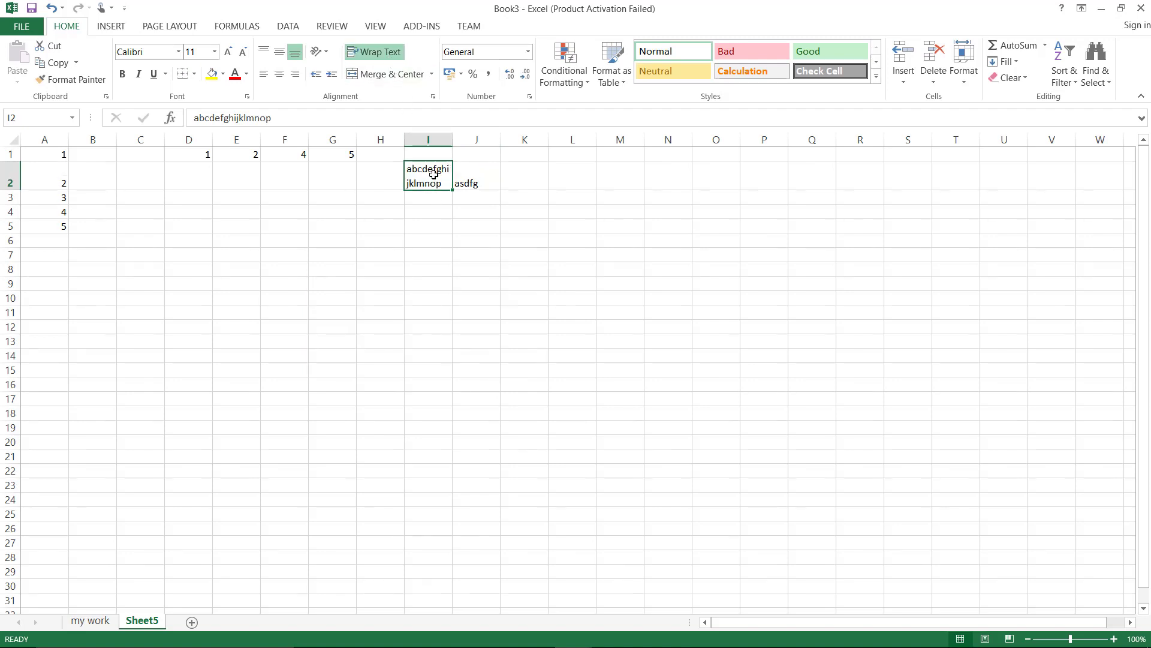
{"action": "left_click", "coordinate": [387, 55]}
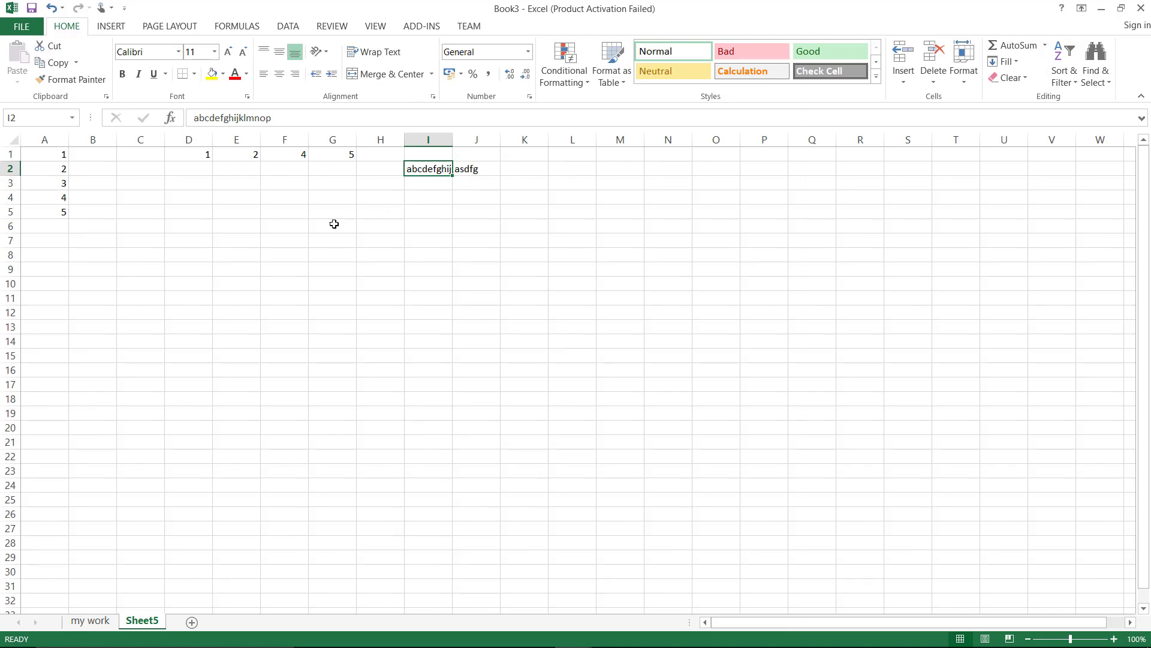
{"action": "left_click_drag", "start_coordinate": [331, 224], "coordinate": [414, 239]}
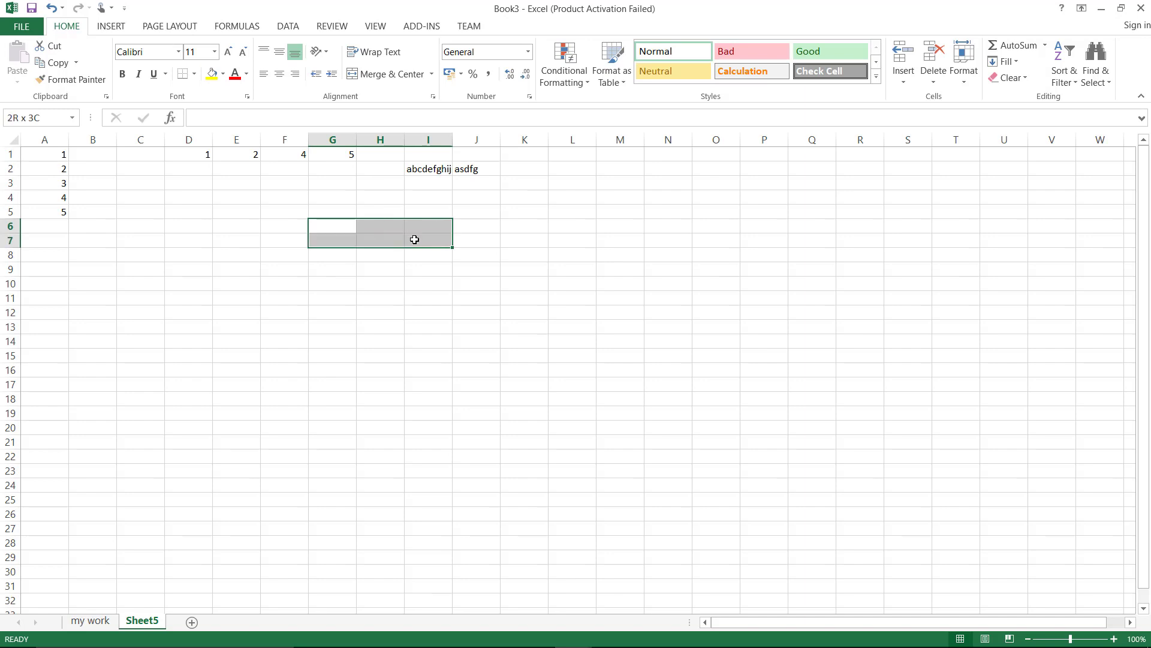
Merge and center G6:I7, type Hello in it, then unmerge so Hello stays in G6
{"action": "left_click", "coordinate": [393, 74]}
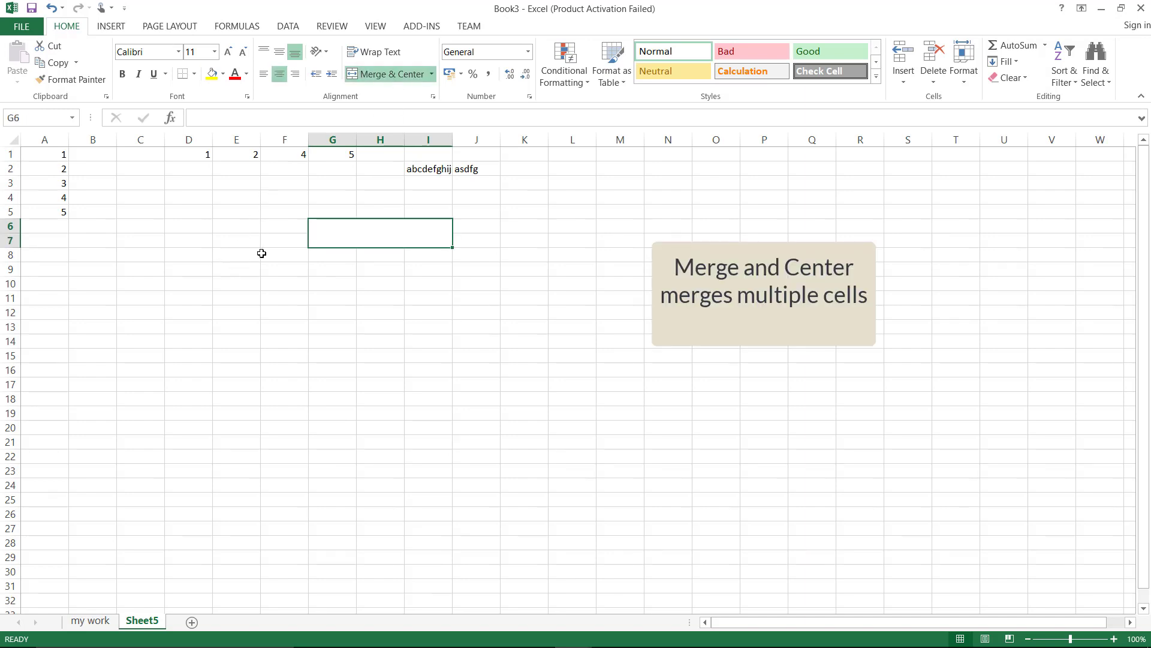
{"action": "left_click", "coordinate": [358, 286]}
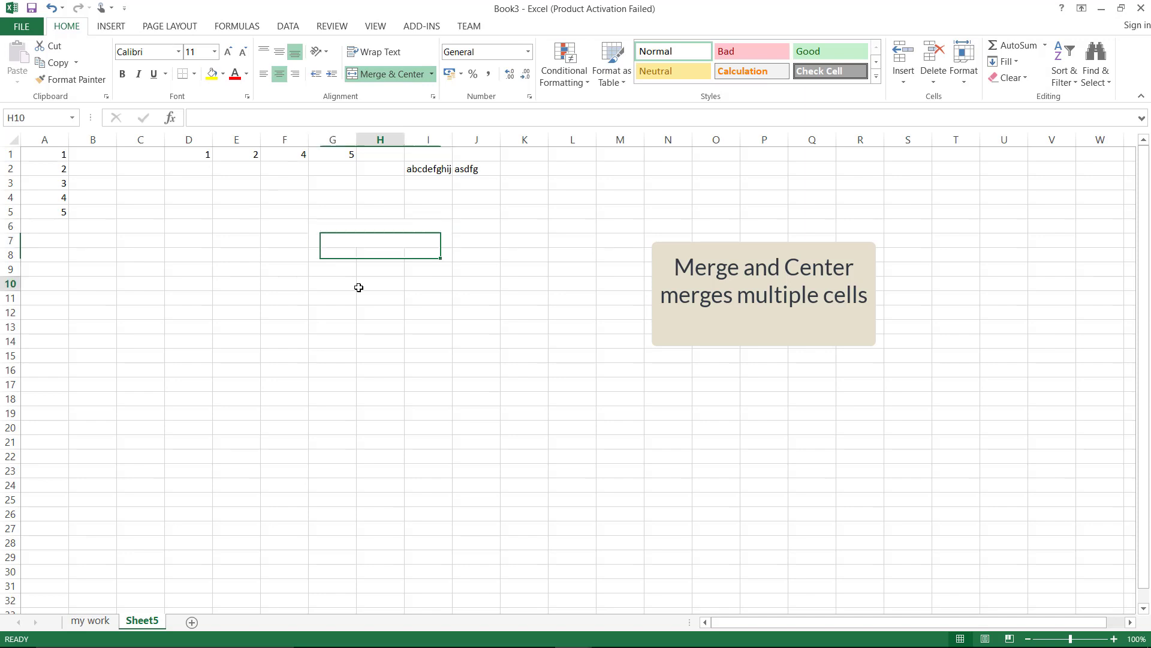
{"action": "left_click", "coordinate": [371, 228]}
{"action": "type", "text": "Hello"}
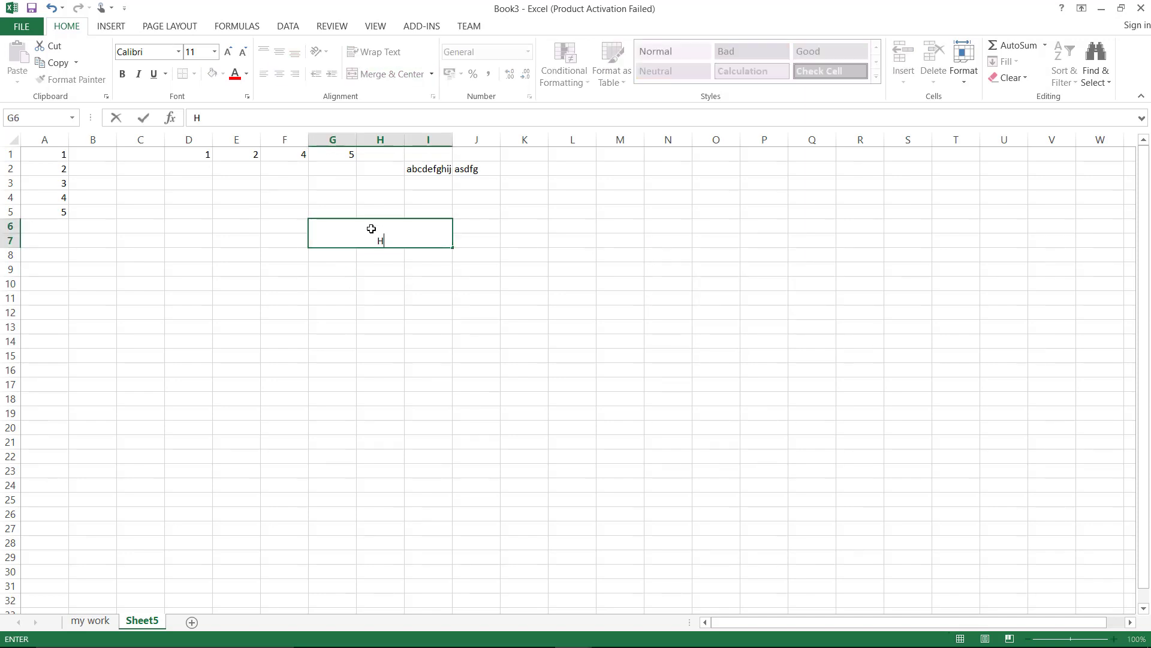
{"action": "key", "text": "Return"}
{"action": "key", "text": "Return"}
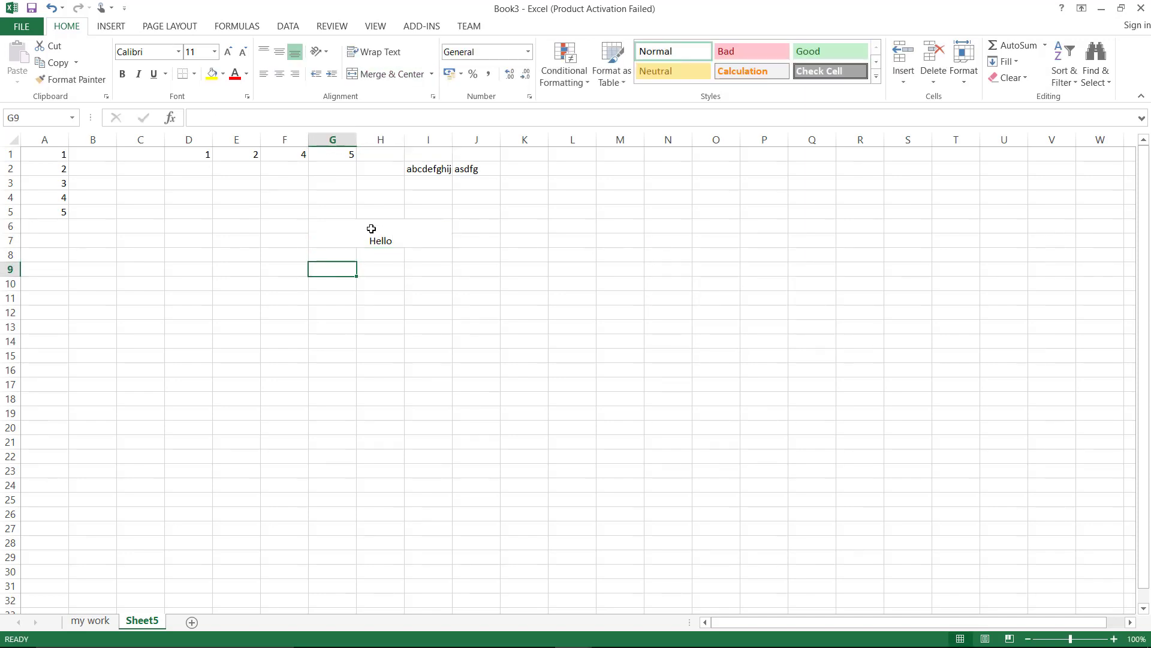
{"action": "left_click", "coordinate": [371, 228]}
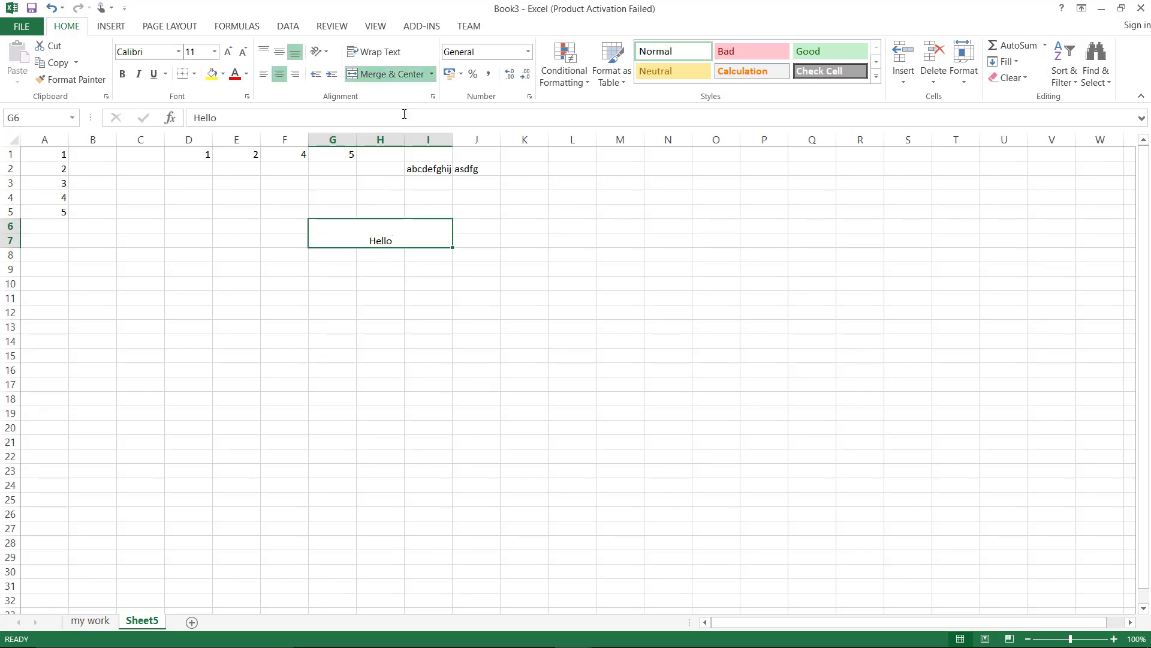
{"action": "left_click", "coordinate": [407, 74]}
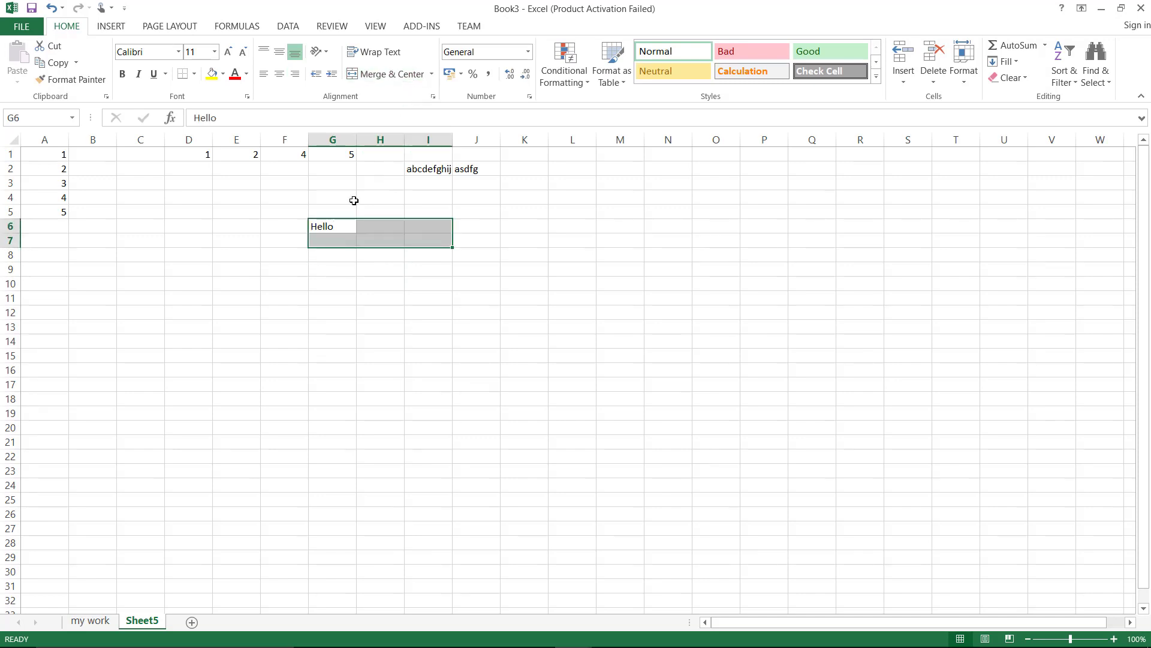
Add a new blank sheet, Sheet6, to the workbook
{"action": "right_click", "coordinate": [293, 304]}
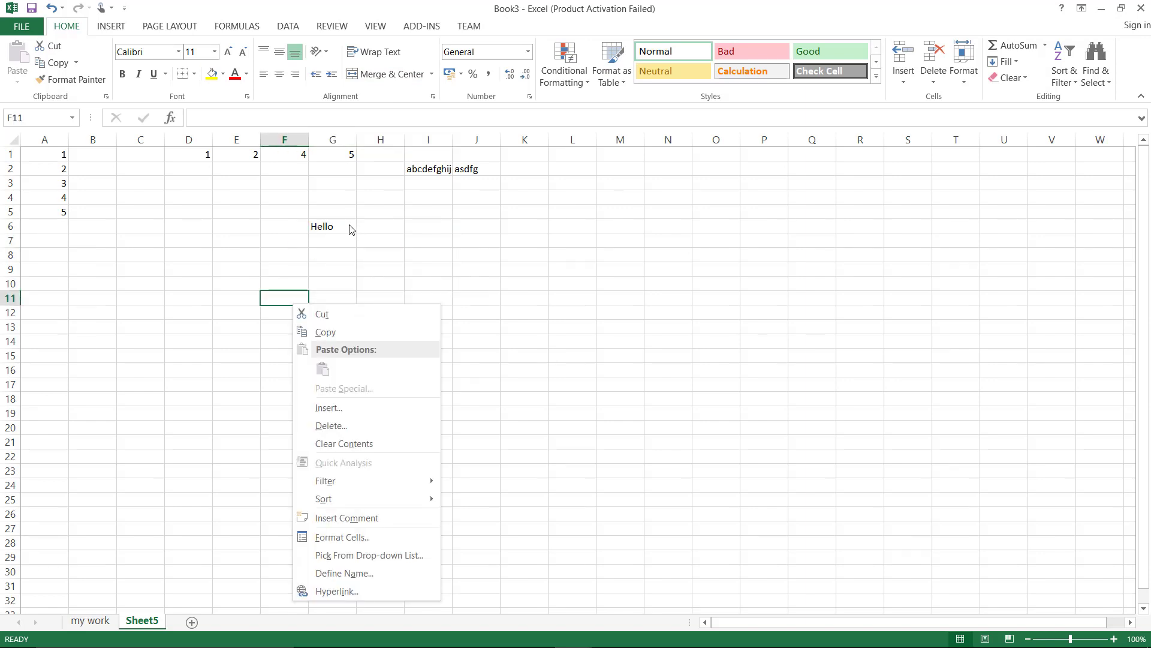
{"action": "key", "text": "Escape"}
{"action": "left_click_drag", "start_coordinate": [342, 227], "coordinate": [422, 239]}
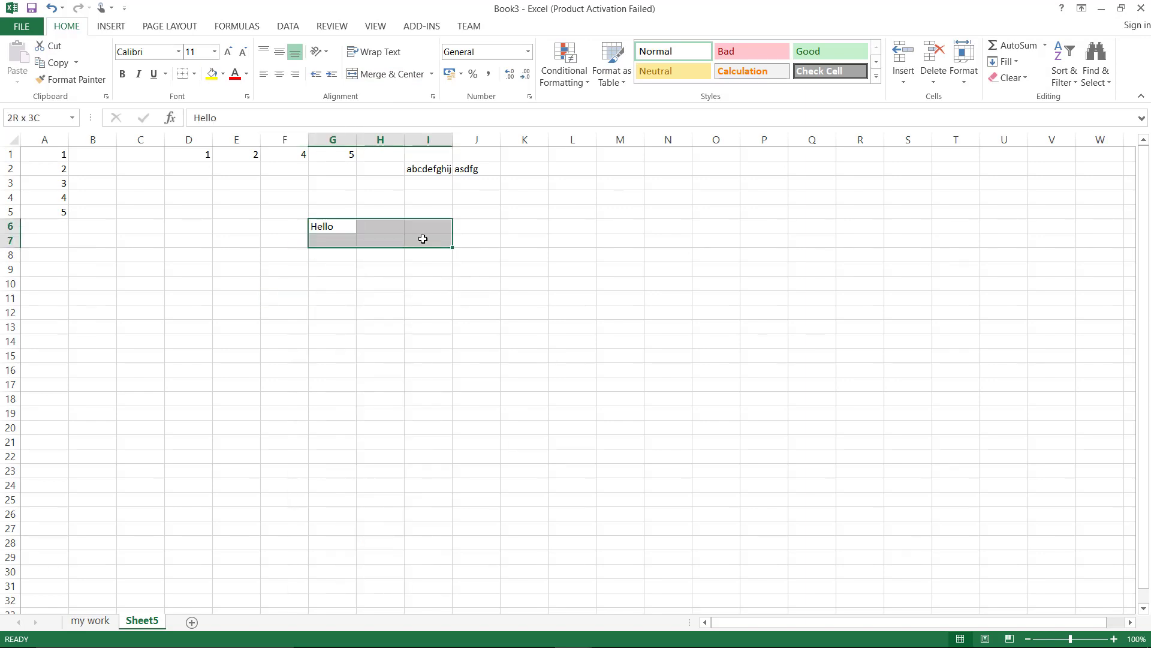
{"action": "left_click", "coordinate": [332, 287]}
{"action": "left_click", "coordinate": [192, 621]}
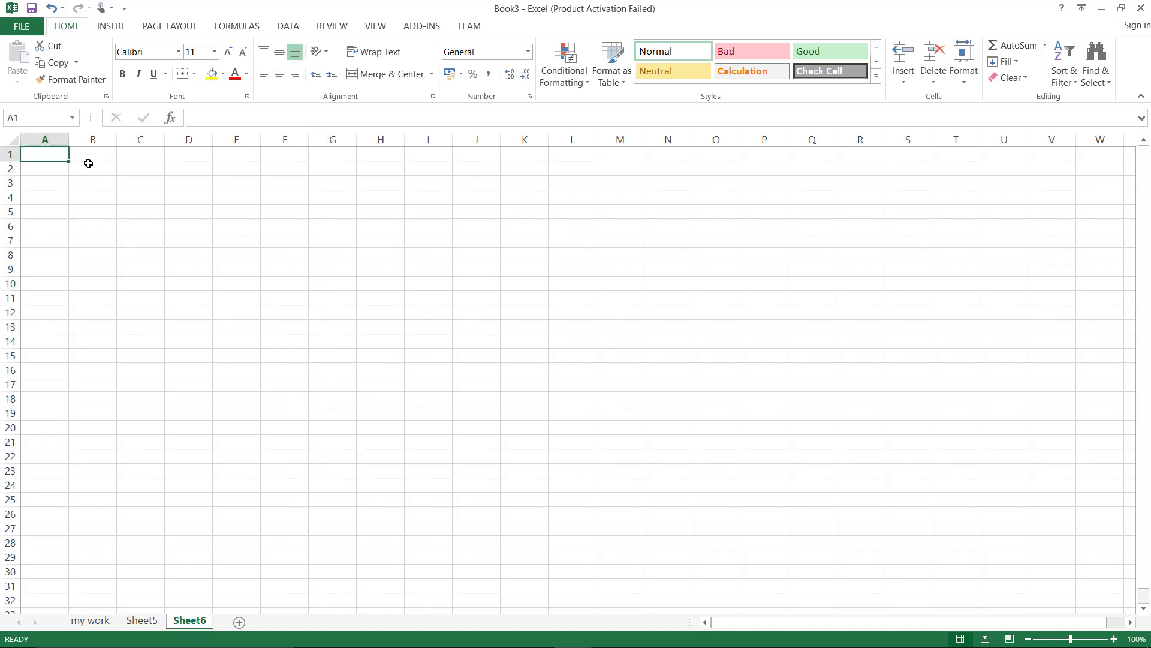
Enter the headers Name, age and Gender in A1:C1, removing the misplaced age entry from A2
{"action": "type", "text": "Name"}
{"action": "key", "text": "Return"}
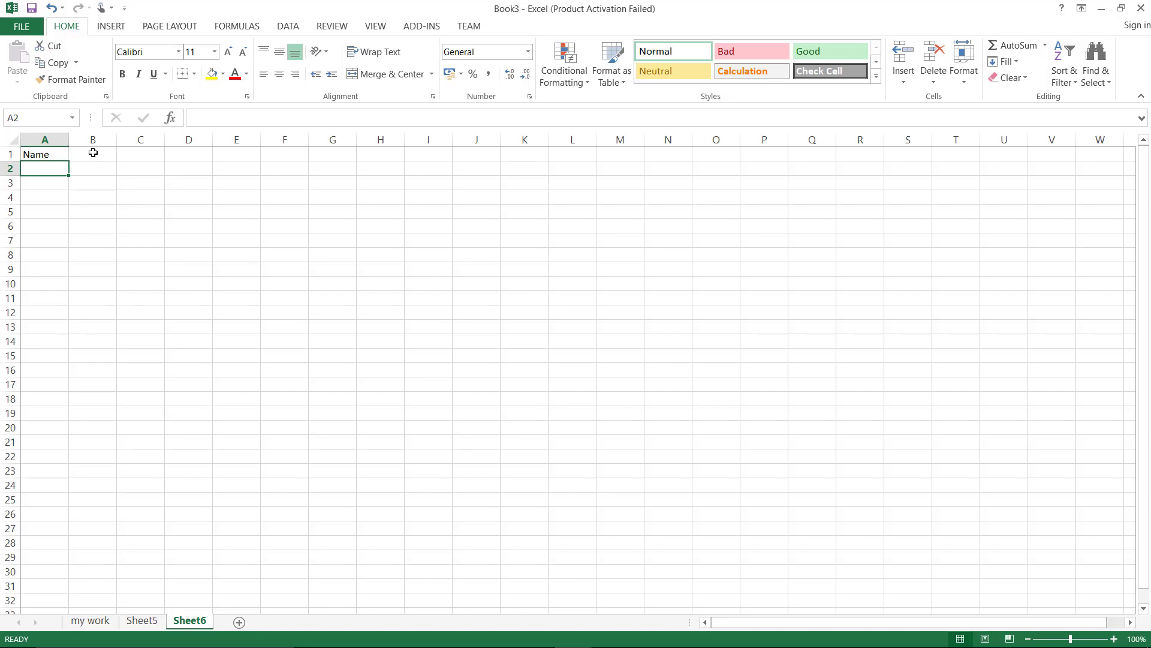
{"action": "type", "text": "age"}
{"action": "key", "text": "BackSpace"}
{"action": "key", "text": "BackSpace"}
{"action": "key", "text": "BackSpace"}
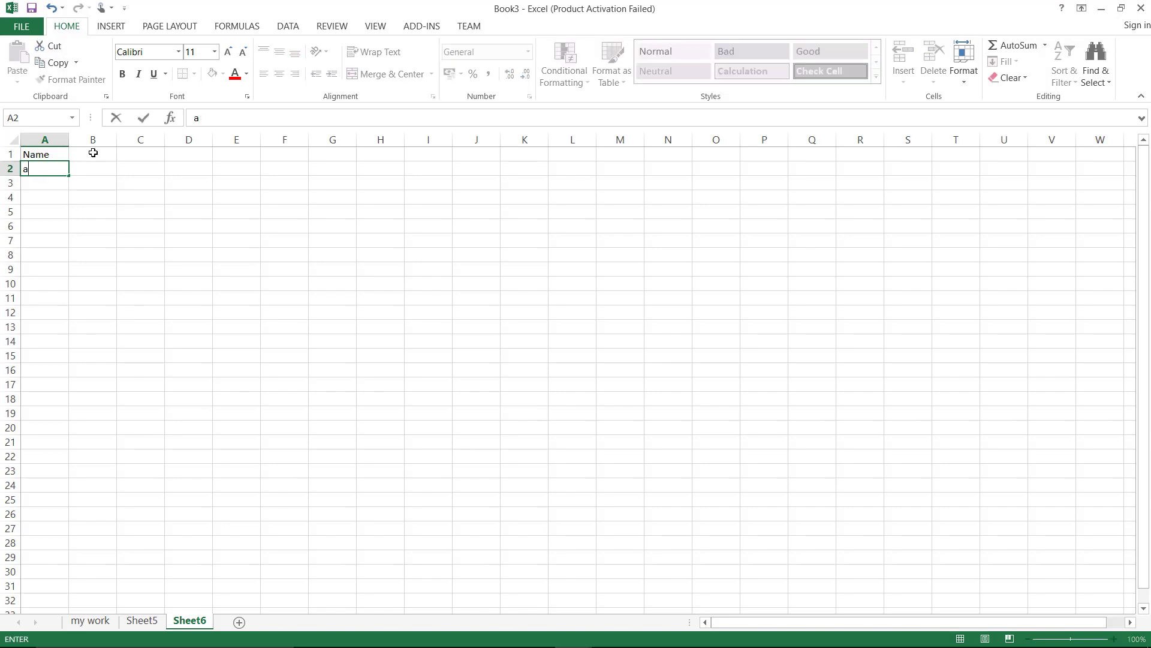
{"action": "key", "text": "Up"}
{"action": "left_click", "coordinate": [93, 153]}
{"action": "type", "text": "age"}
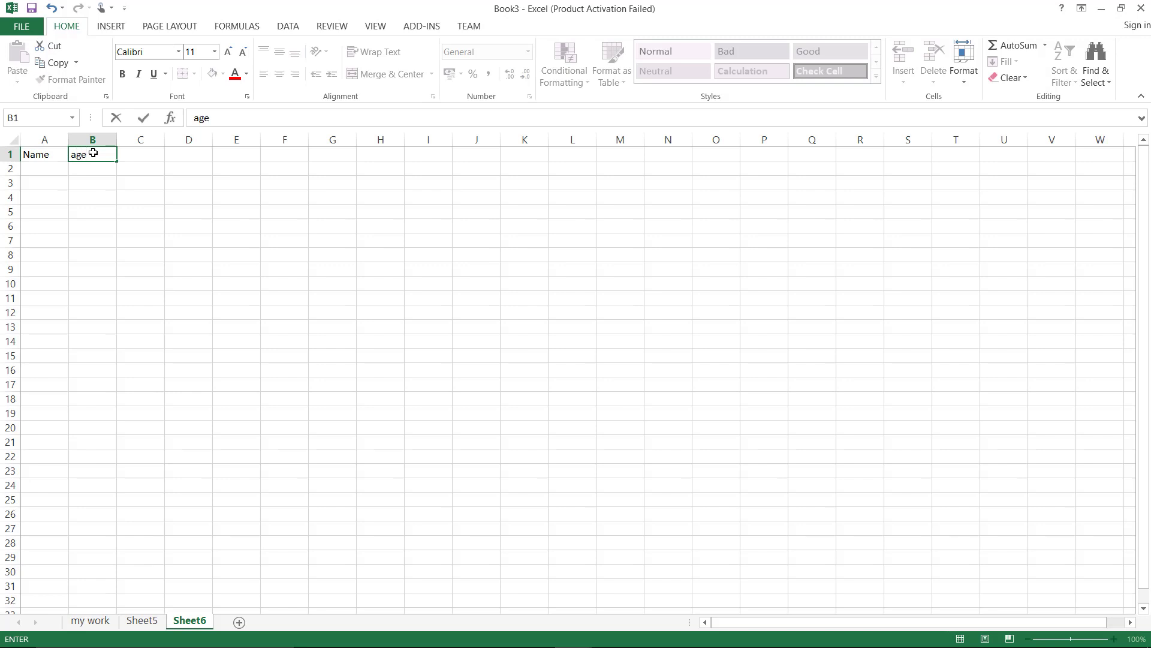
{"action": "key", "text": "Return"}
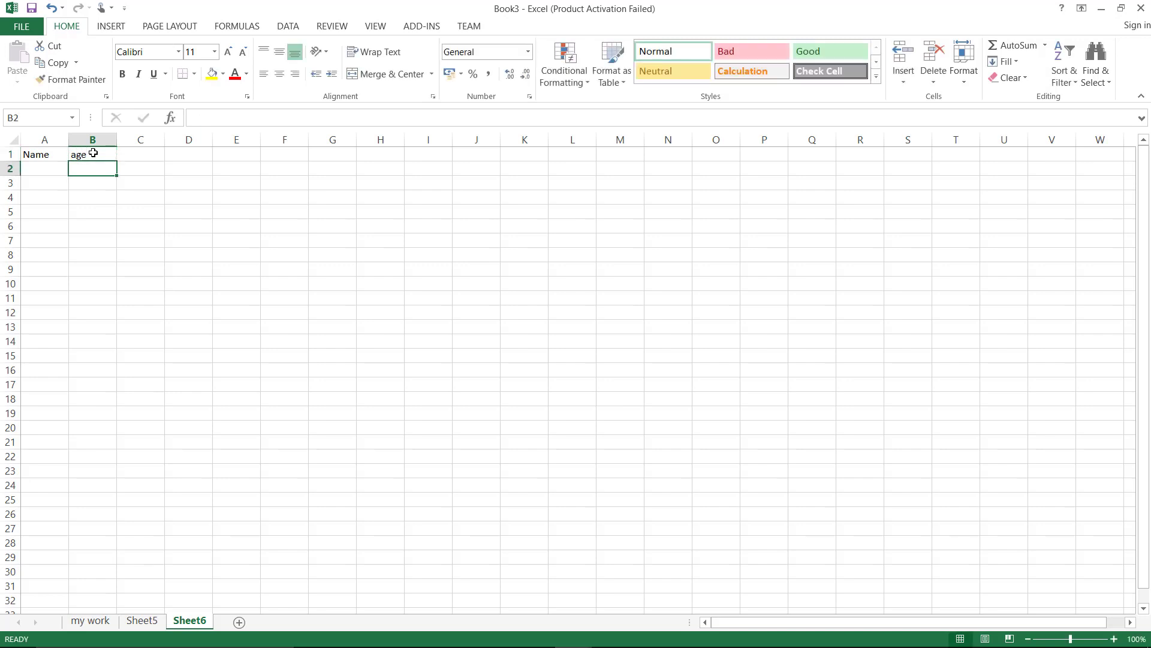
{"action": "key", "text": "Up"}
{"action": "key", "text": "Right"}
{"action": "type", "text": "Gen"}
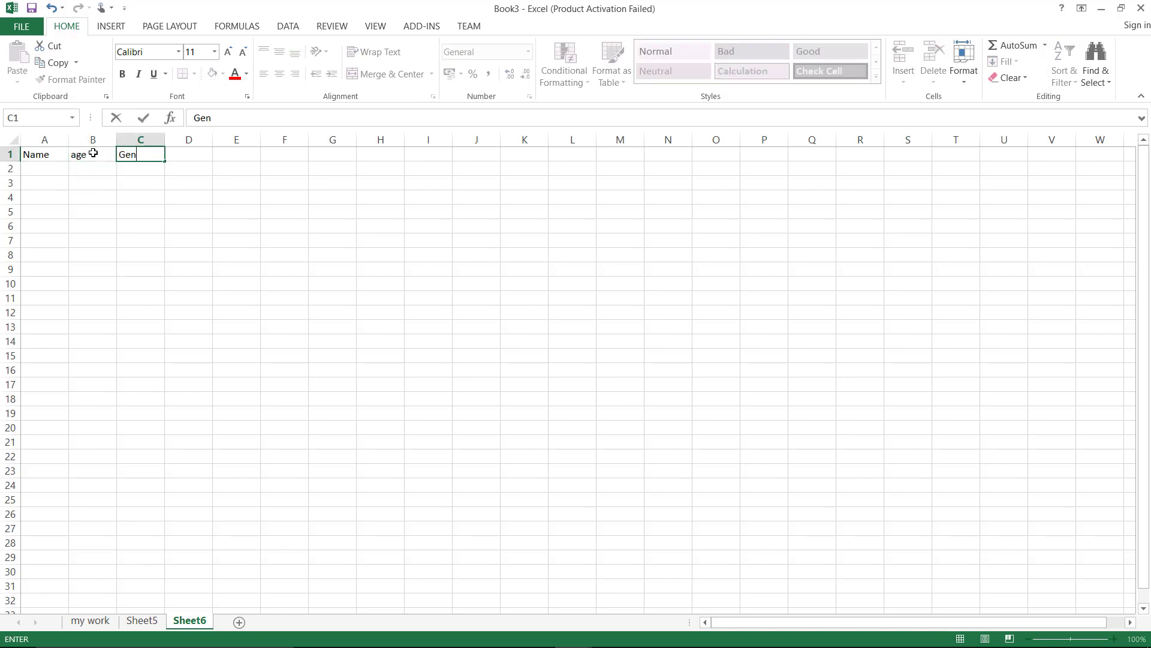
{"action": "key", "text": "Left"}
{"action": "key", "text": "Left"}
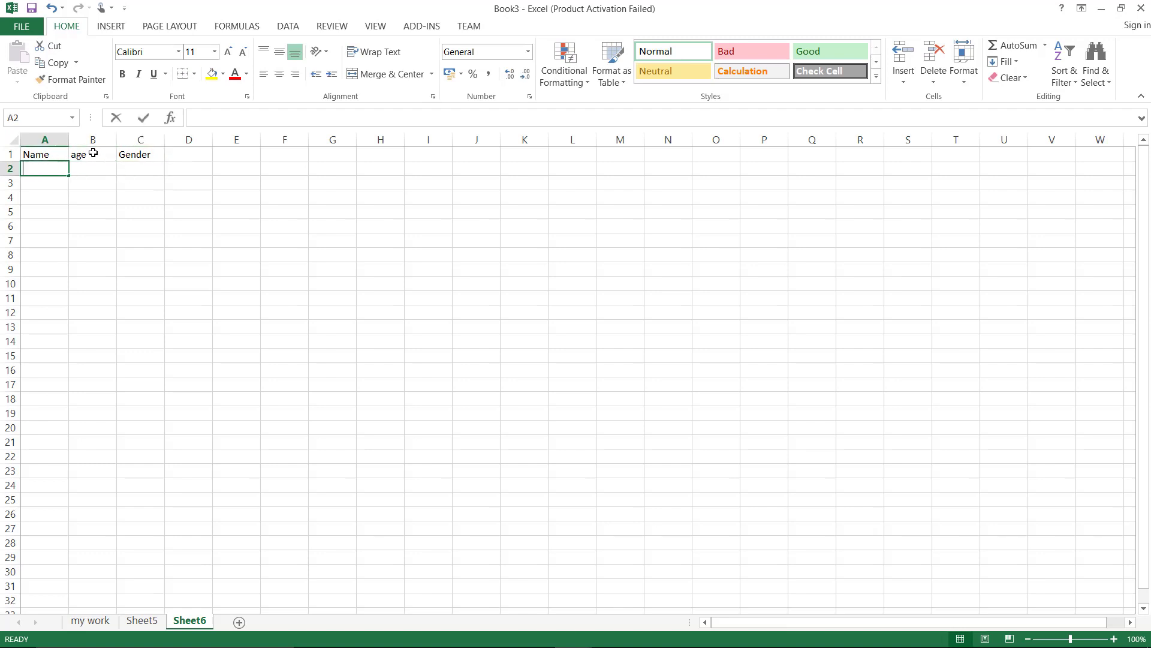
Start the names abc, def, ghi in column A and fill the repeating pattern down to A502
{"action": "type", "text": "abc"}
{"action": "key", "text": "Return"}
{"action": "type", "text": "def"}
{"action": "key", "text": "Return"}
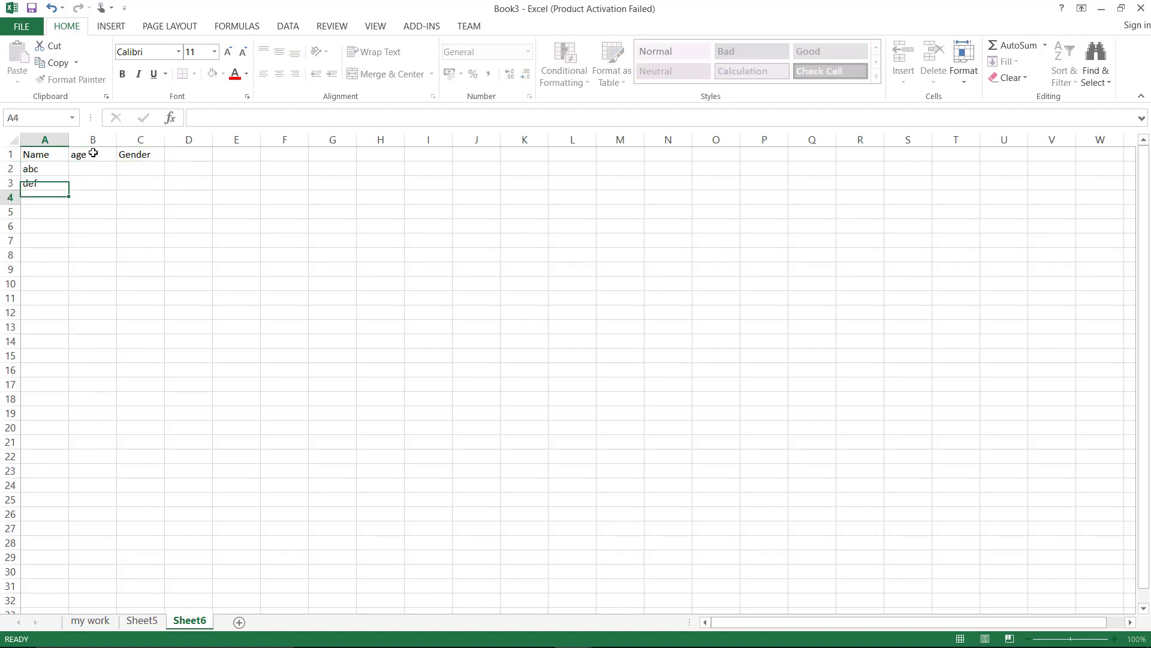
{"action": "type", "text": "ghi"}
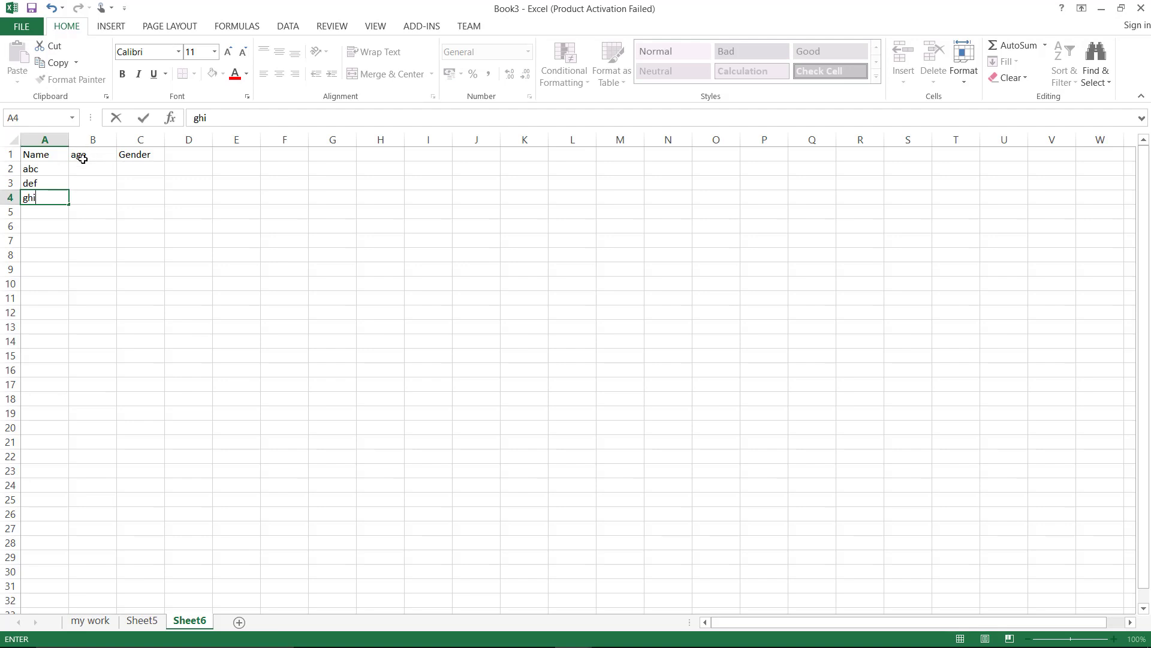
{"action": "left_click_drag", "start_coordinate": [54, 165], "coordinate": [58, 564]}
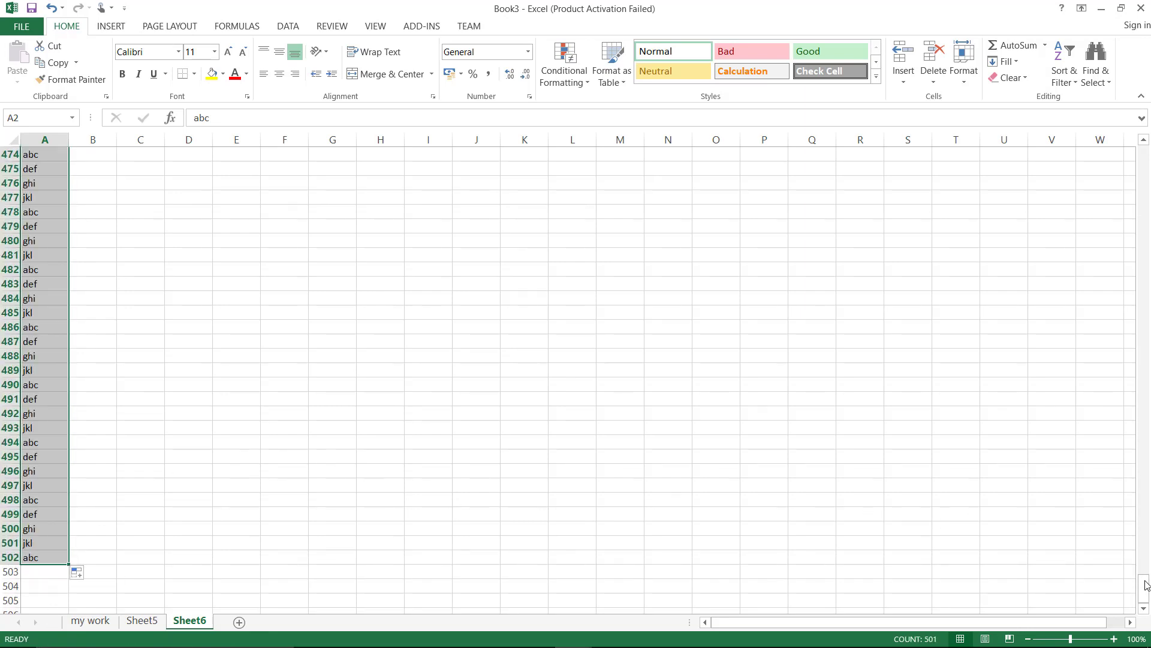
{"action": "left_click", "coordinate": [1142, 163]}
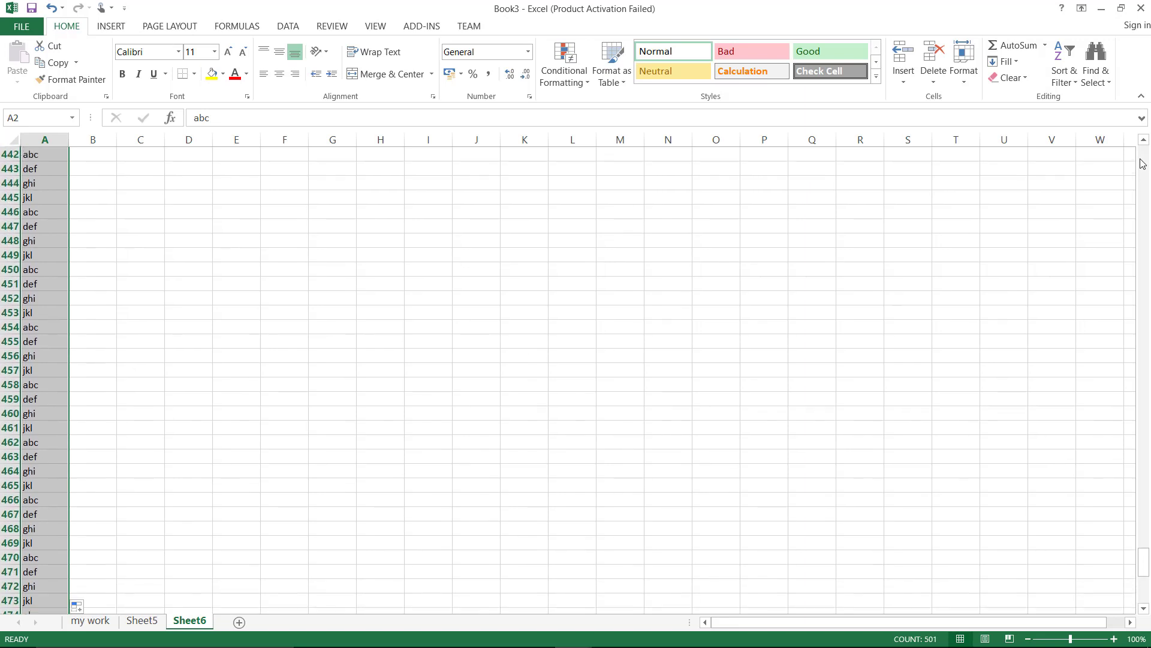
{"action": "key", "text": "ctrl+Home"}
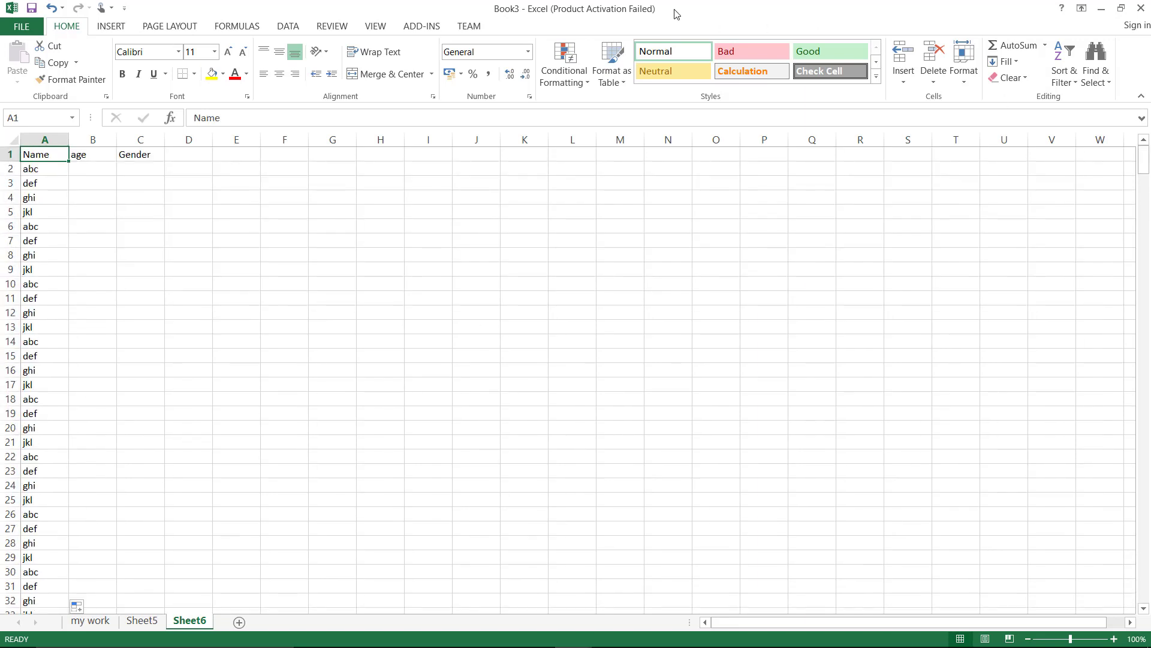
Enter age 12 in B2 and copy it down column B to row 502
{"action": "left_click", "coordinate": [110, 164]}
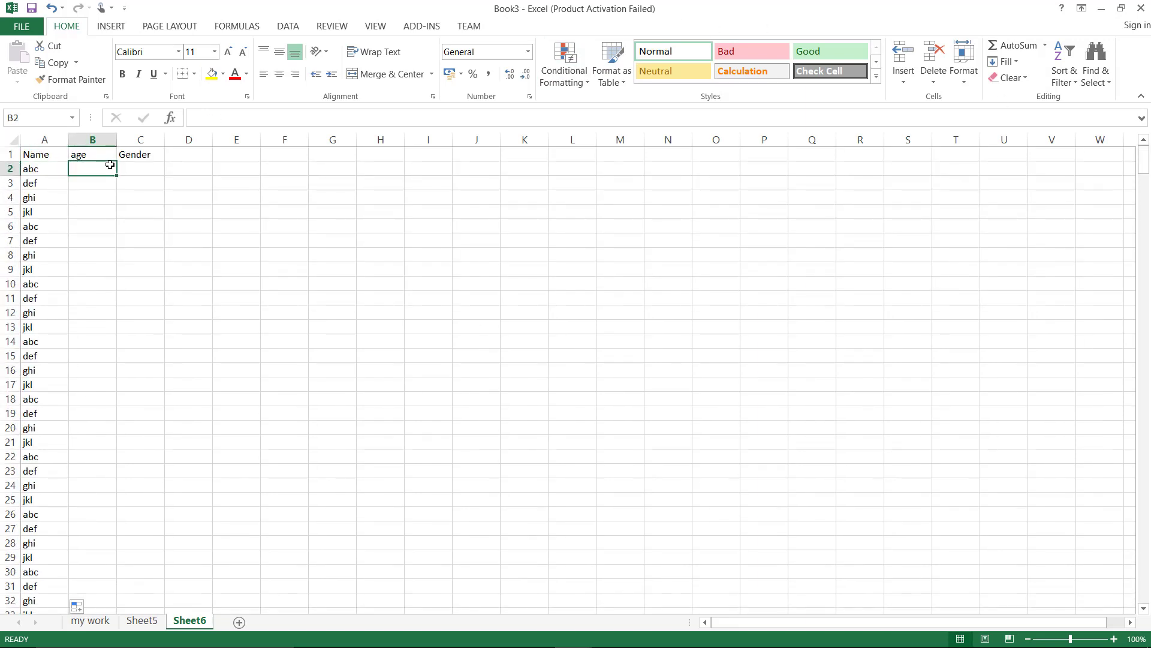
{"action": "type", "text": "12"}
{"action": "key", "text": "Return"}
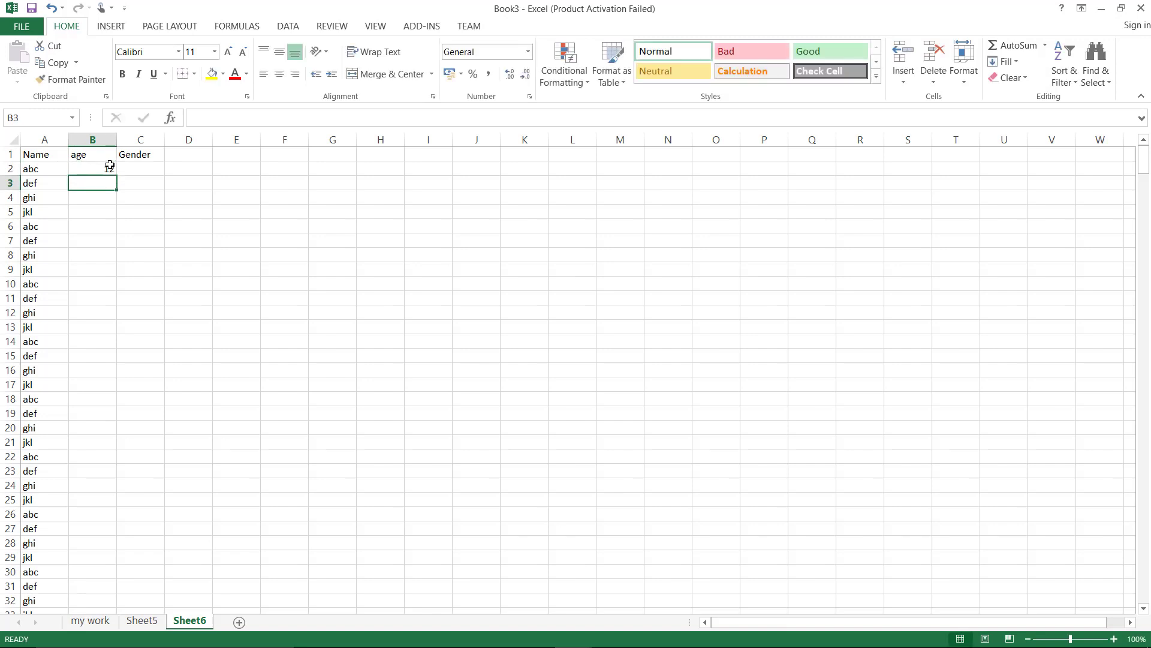
{"action": "left_click", "coordinate": [110, 166]}
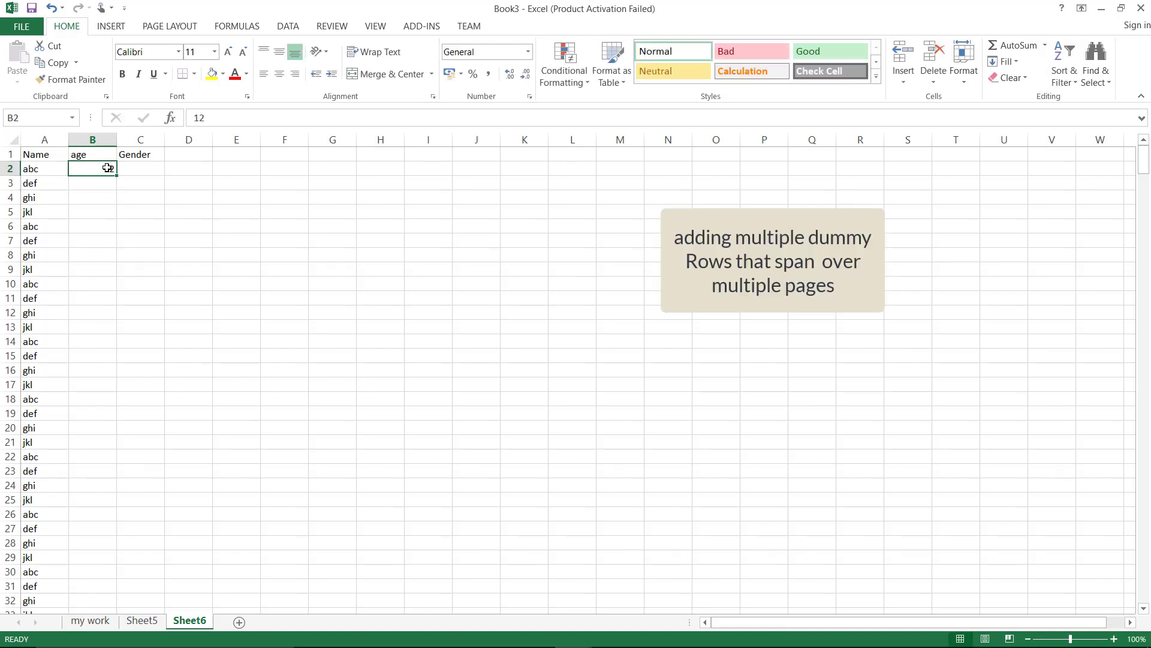
{"action": "left_click_drag", "start_coordinate": [118, 177], "coordinate": [66, 587]}
{"action": "left_click", "coordinate": [329, 565]}
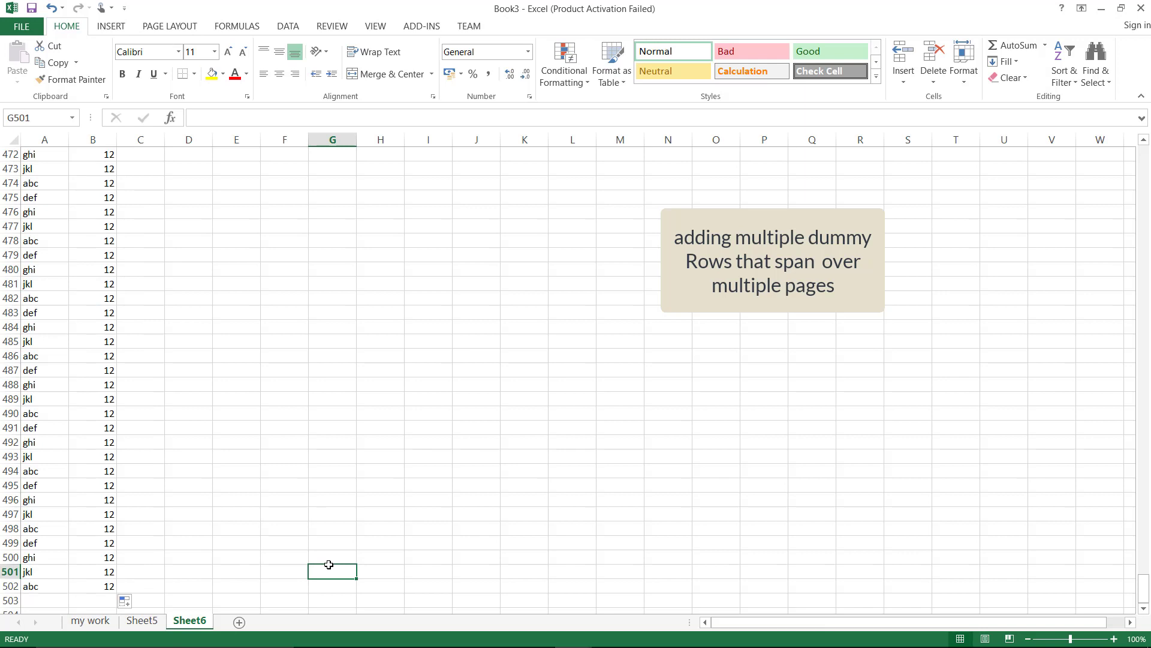
{"action": "key", "text": "ctrl+Home"}
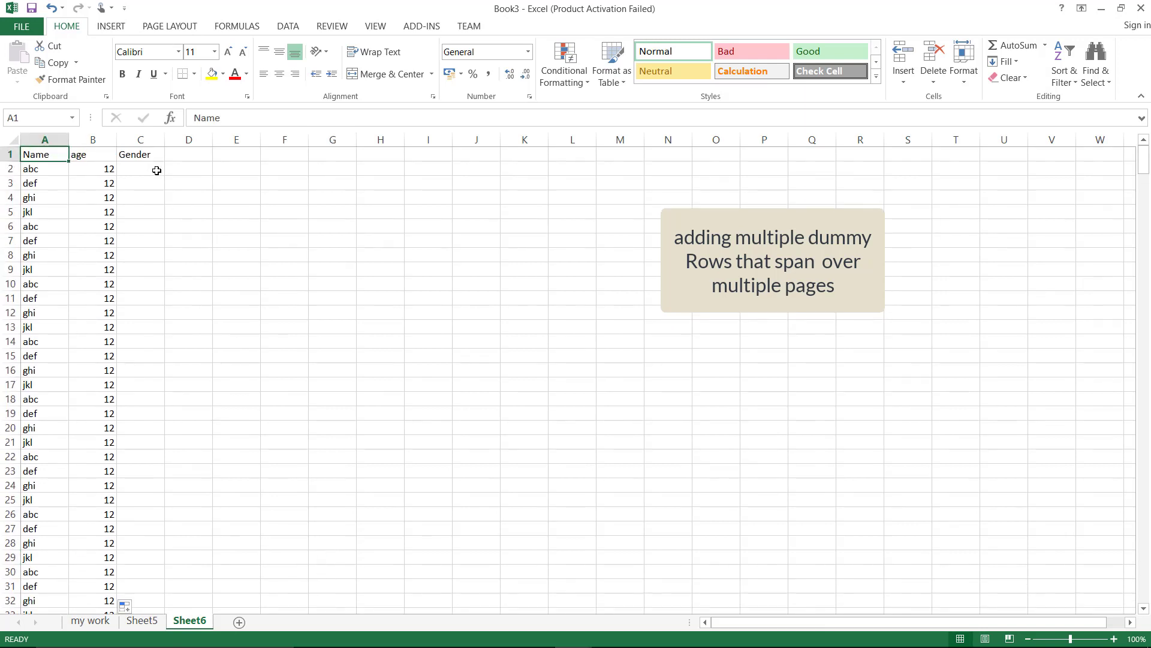
Enter M and F in C2:C3 and fill the gender letters down to C502
{"action": "left_click", "coordinate": [157, 171]}
{"action": "type", "text": "M"}
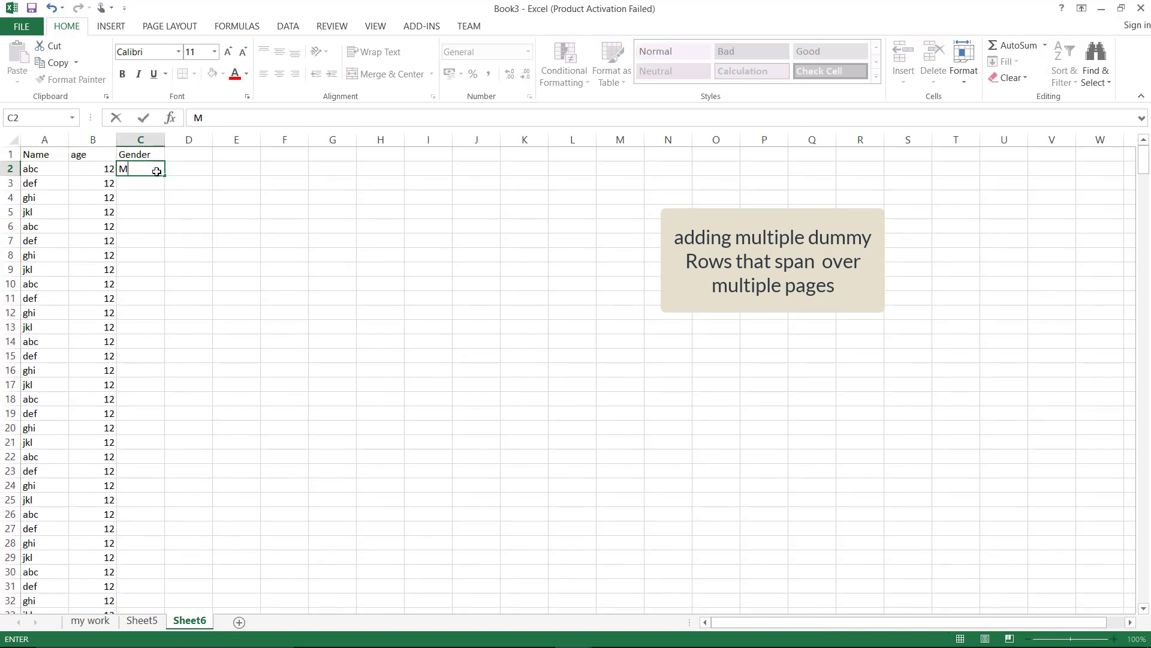
{"action": "key", "text": "Return"}
{"action": "type", "text": "F"}
{"action": "key", "text": "Return"}
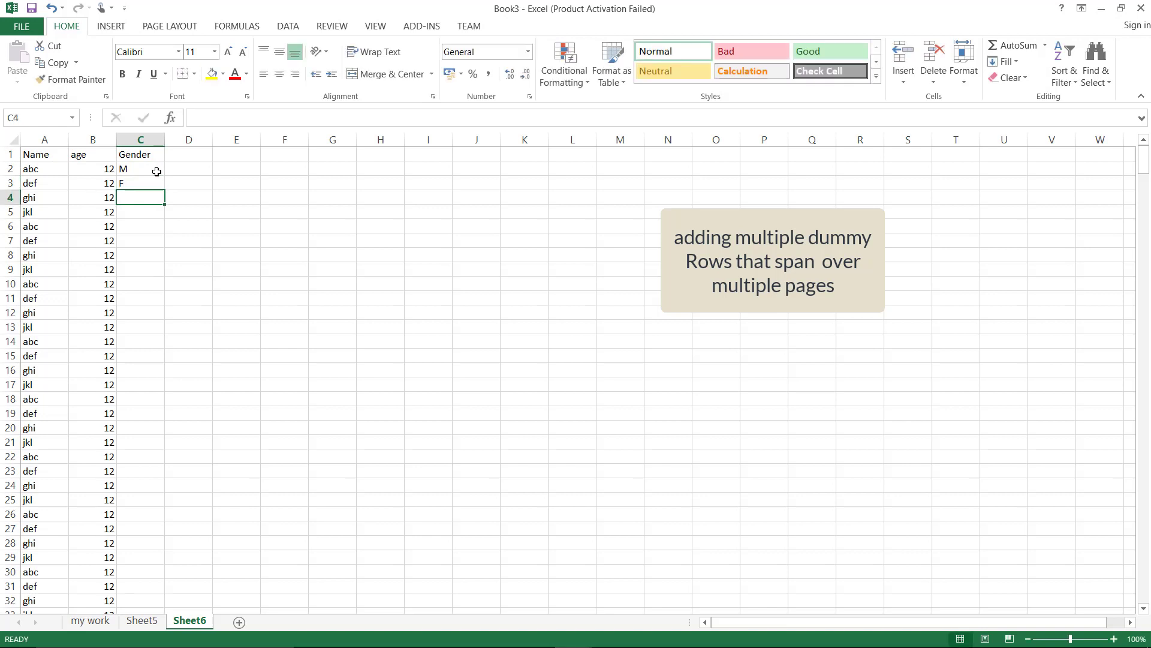
{"action": "left_click_drag", "start_coordinate": [154, 166], "coordinate": [183, 591]}
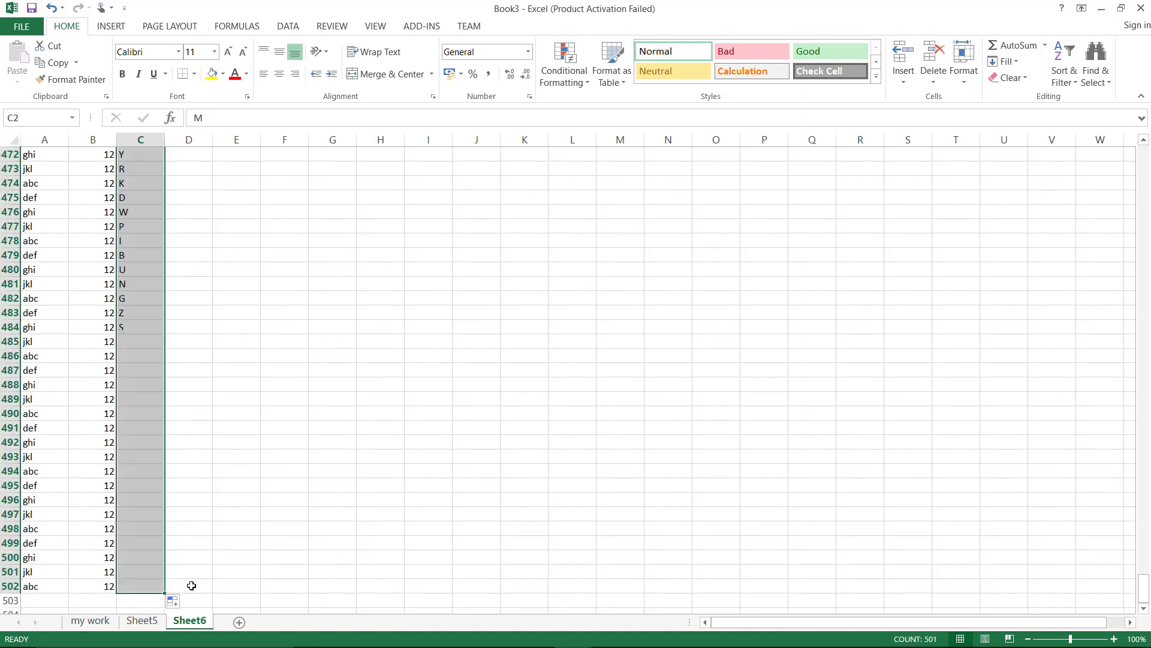
{"action": "left_click", "coordinate": [275, 540]}
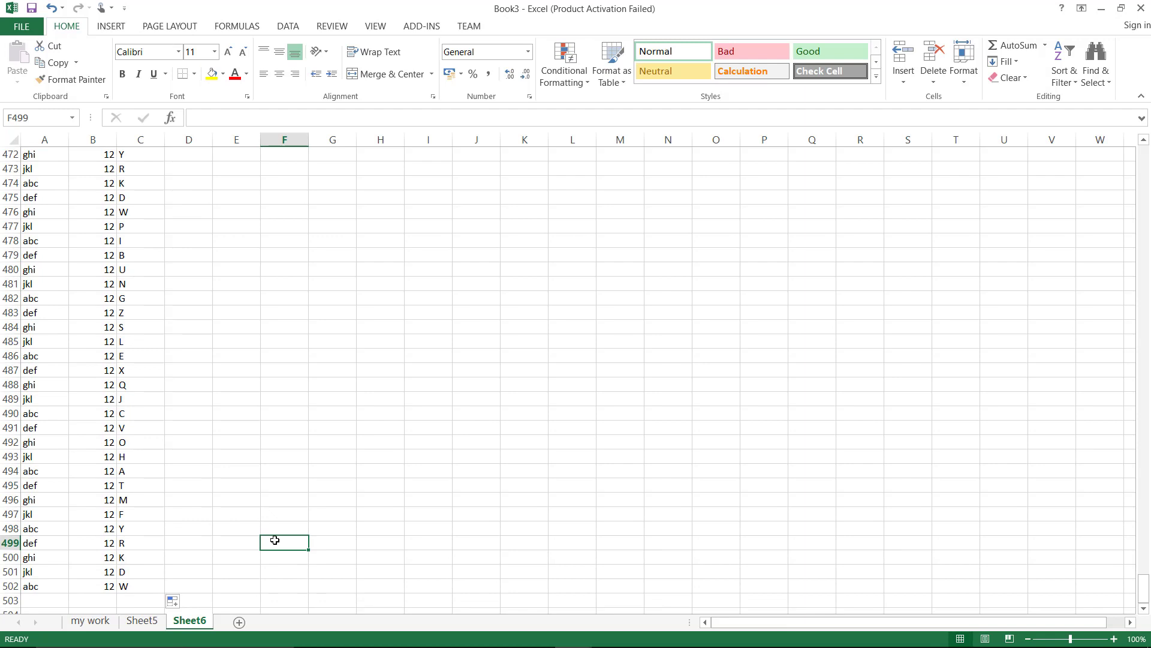
{"action": "key", "text": "ctrl+Home"}
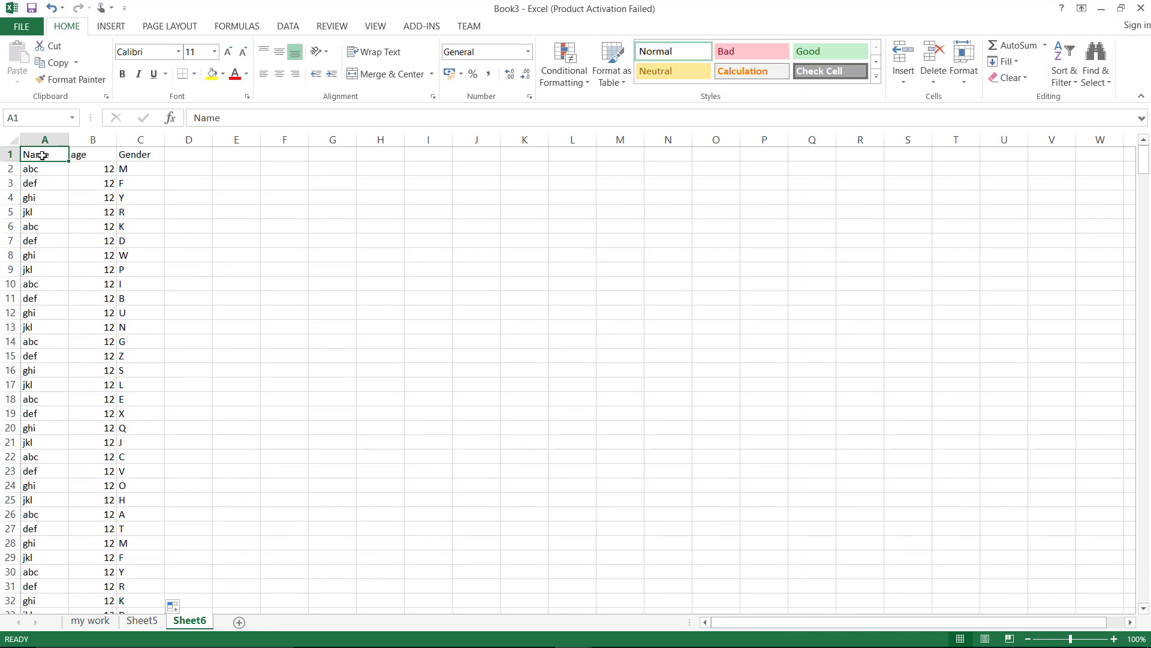
Set the sheet's print area to A1:C8
{"action": "left_click_drag", "start_coordinate": [42, 156], "coordinate": [128, 251]}
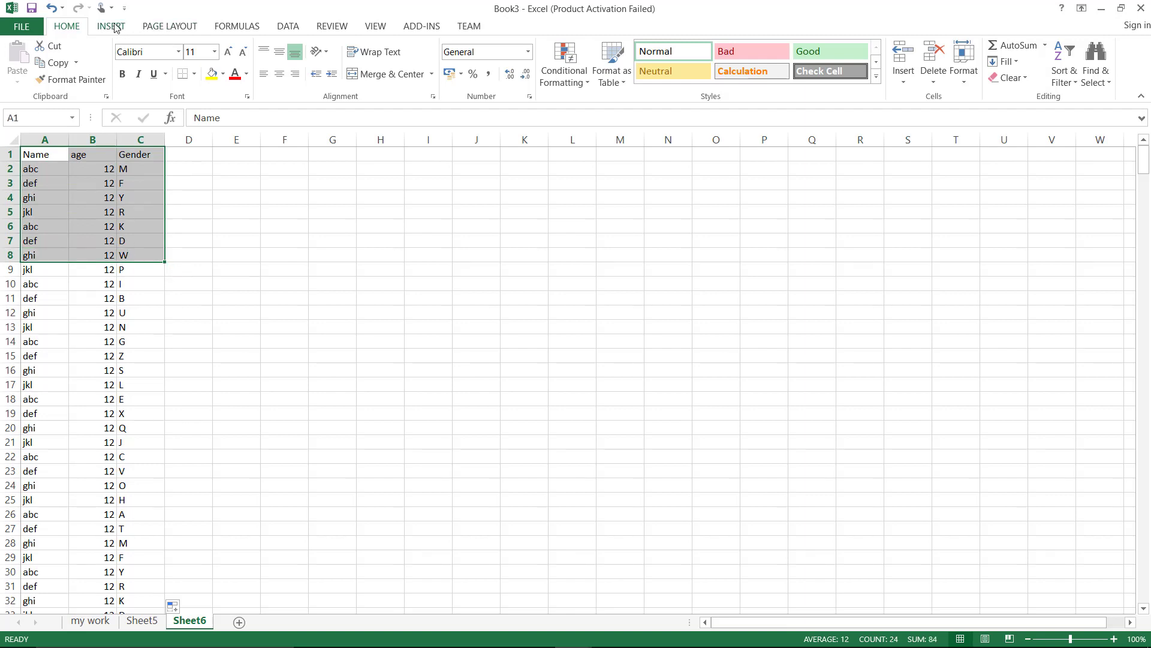
{"action": "left_click", "coordinate": [115, 28]}
{"action": "left_click", "coordinate": [146, 28]}
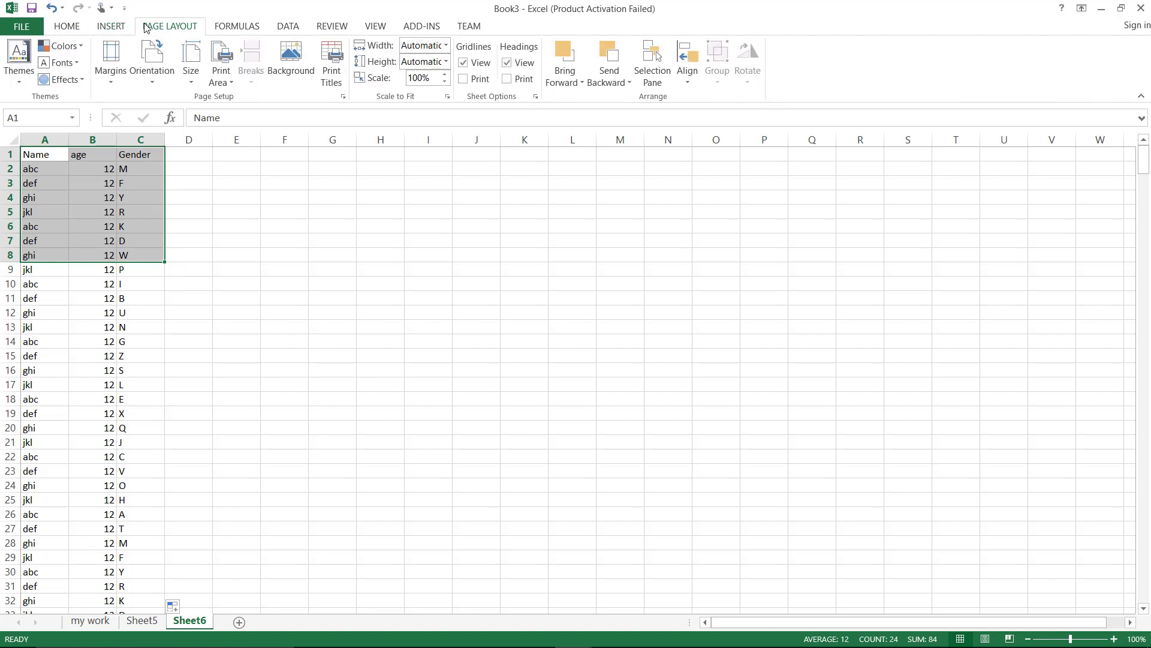
{"action": "left_click", "coordinate": [231, 83]}
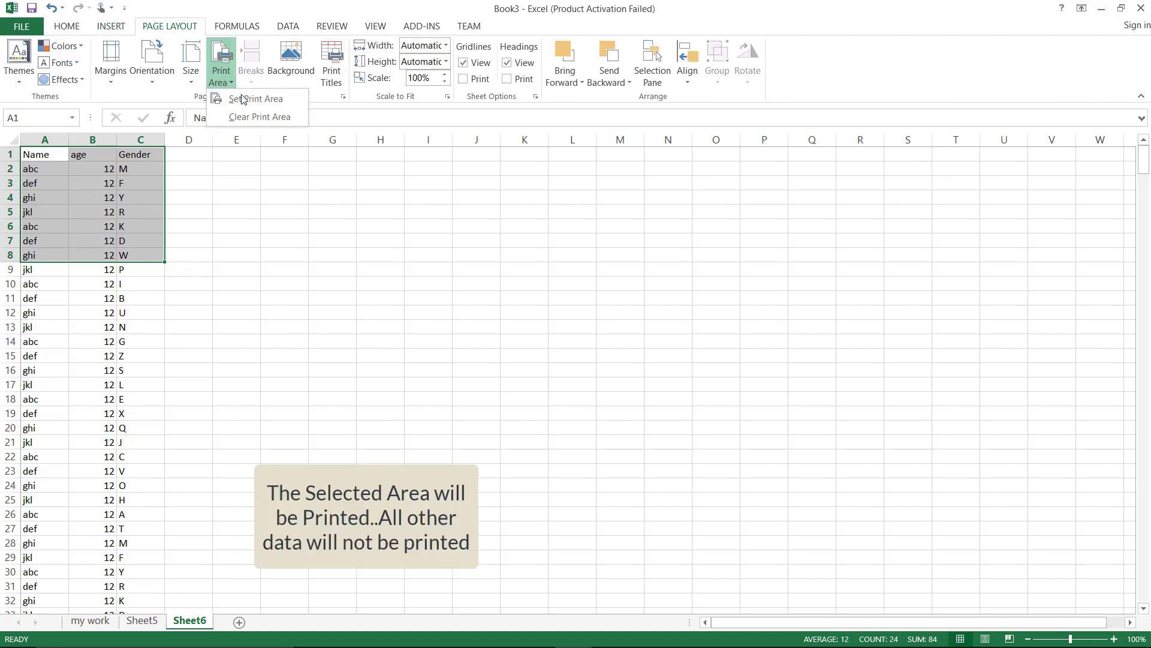
{"action": "left_click", "coordinate": [243, 99]}
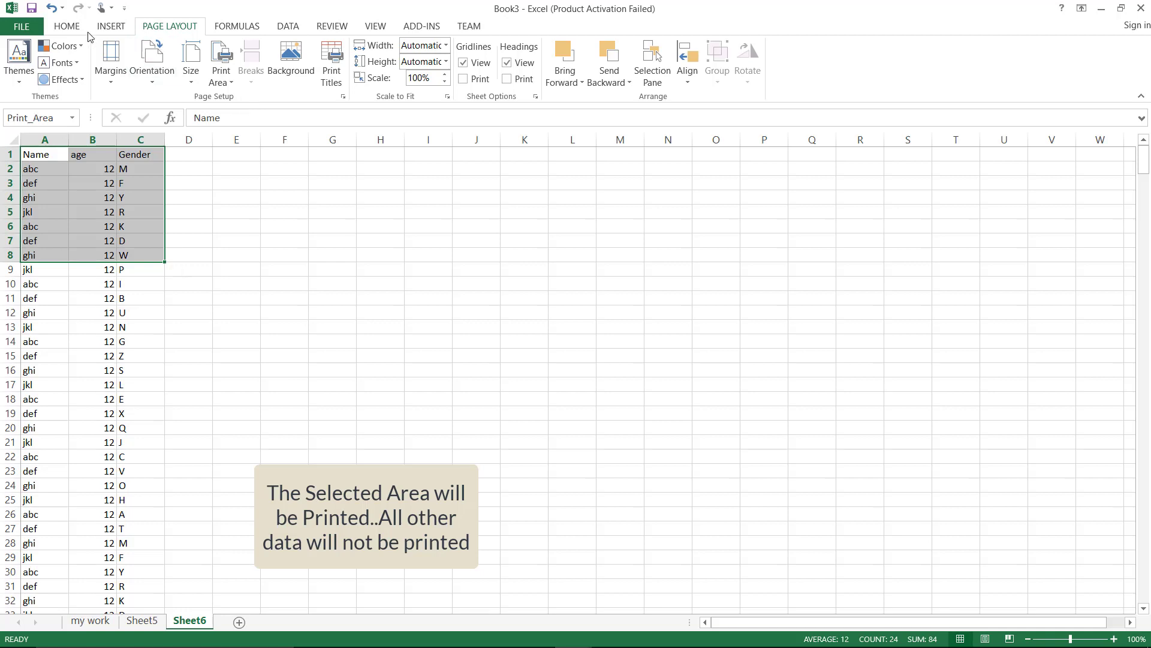
Check the print preview shows only rows 1–8 on one page, then return to the sheet
{"action": "left_click", "coordinate": [29, 26]}
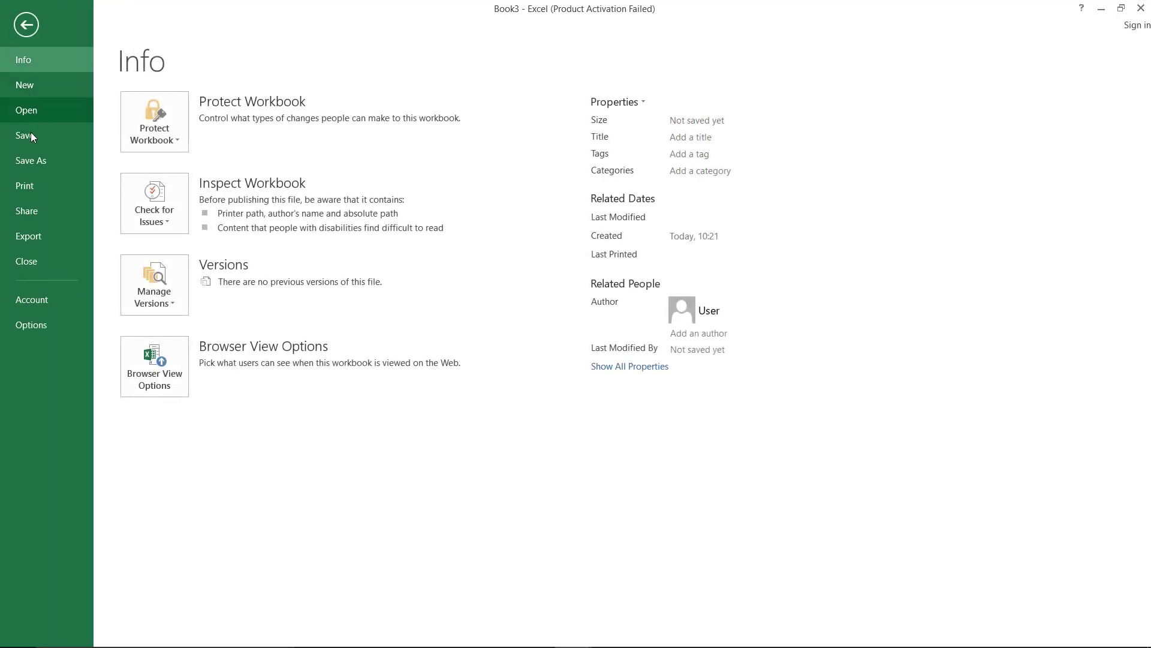
{"action": "left_click", "coordinate": [30, 184]}
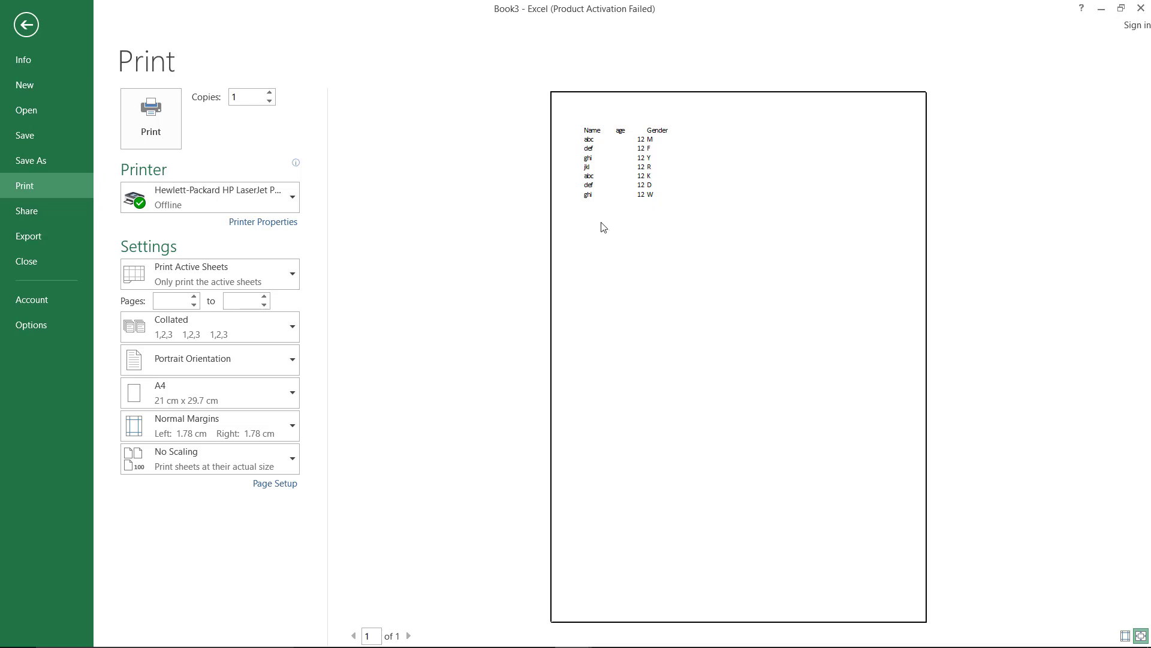
{"action": "left_click", "coordinate": [34, 24]}
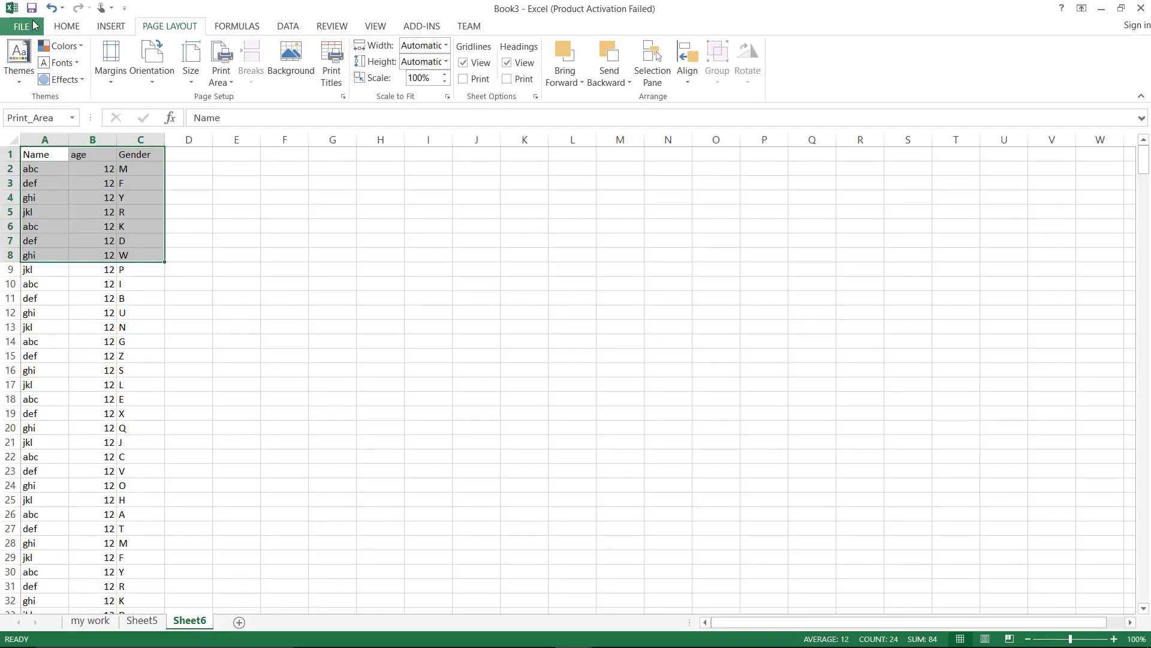
Clear the print area and deselect the table range
{"action": "left_click", "coordinate": [227, 86]}
{"action": "left_click", "coordinate": [245, 116]}
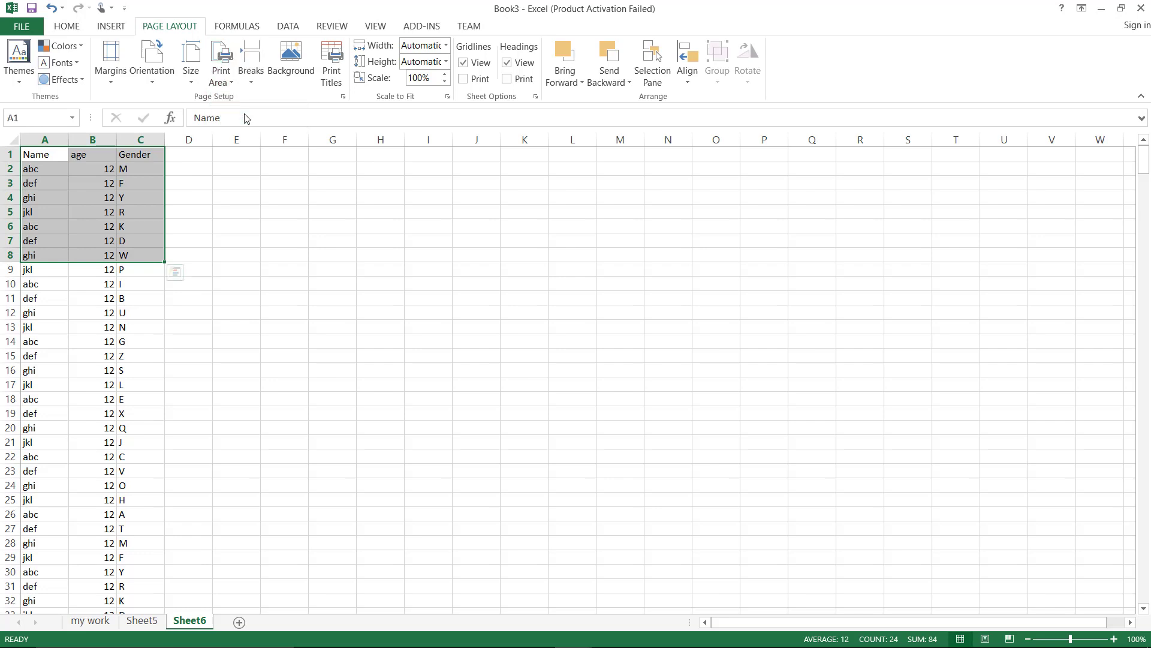
{"action": "left_click", "coordinate": [290, 275]}
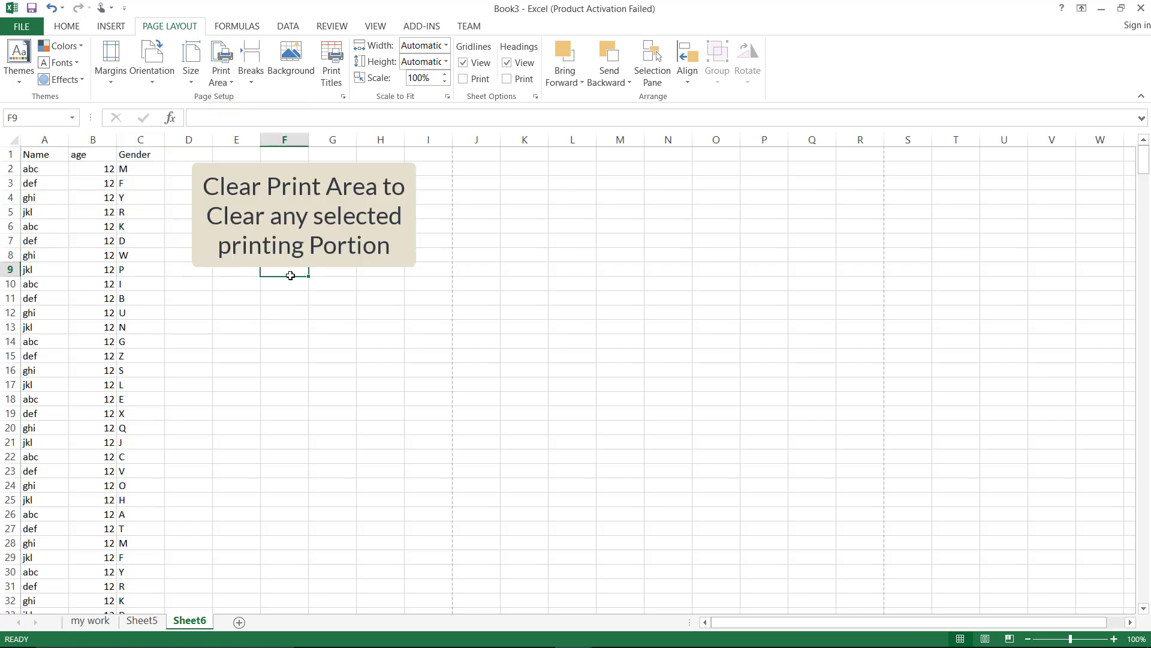
Page through the full 11-page print preview, then return and select header row A1:C1
{"action": "key", "text": "ctrl+p"}
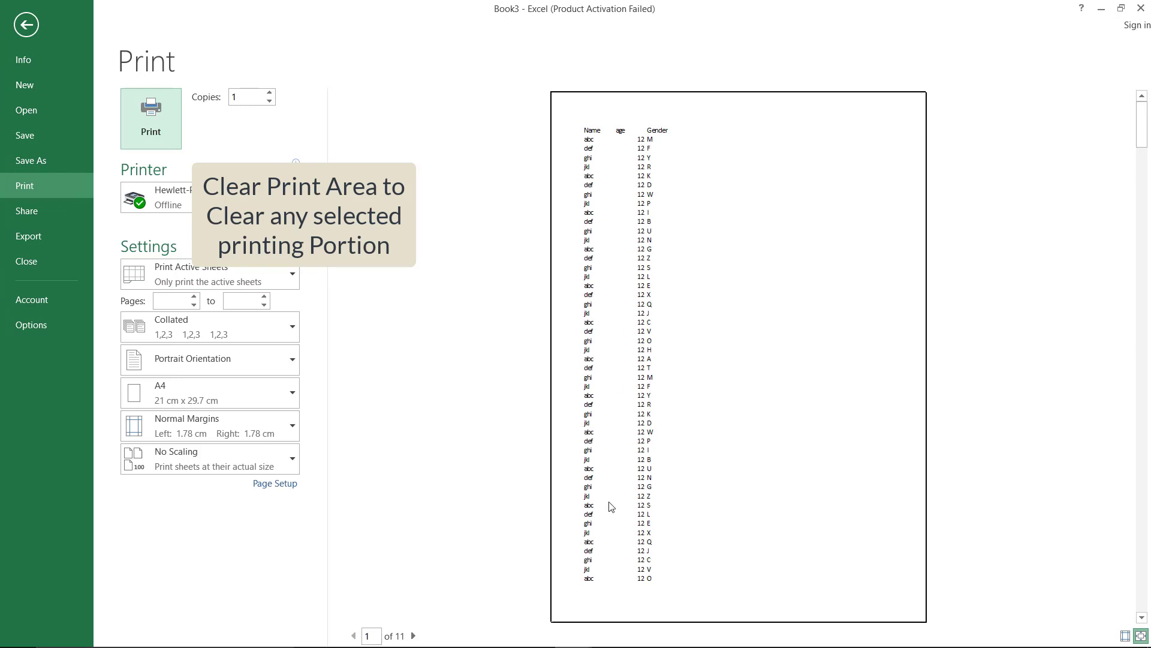
{"action": "left_click", "coordinate": [413, 636]}
{"action": "left_click", "coordinate": [413, 636]}
{"action": "left_click", "coordinate": [414, 636]}
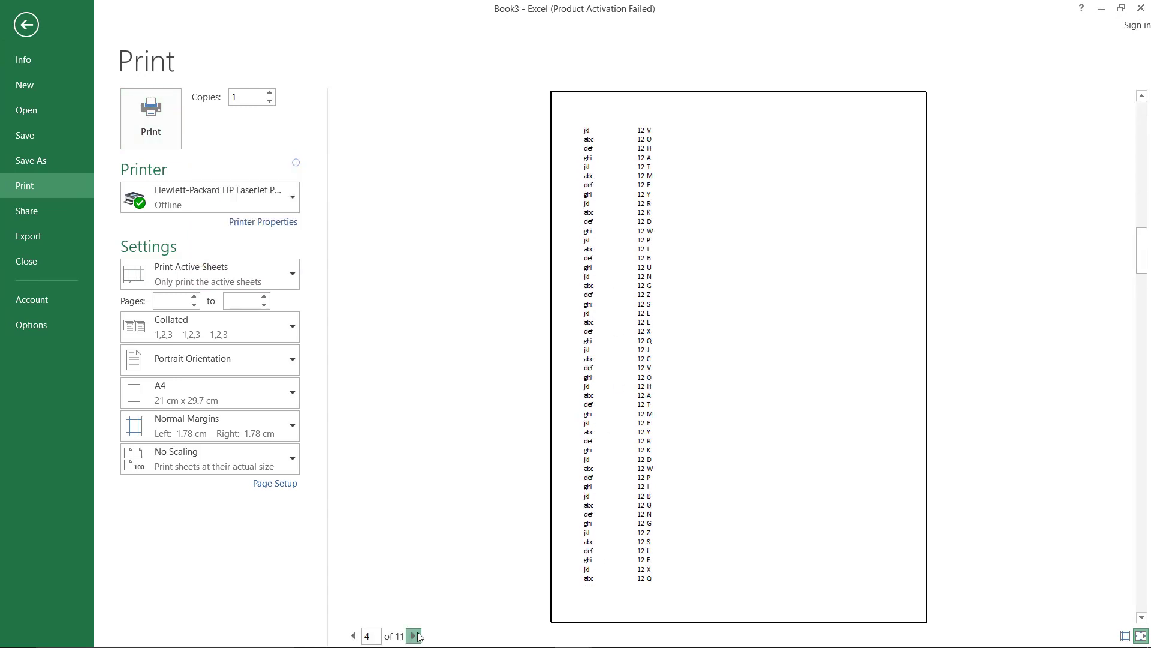
{"action": "left_click", "coordinate": [414, 635]}
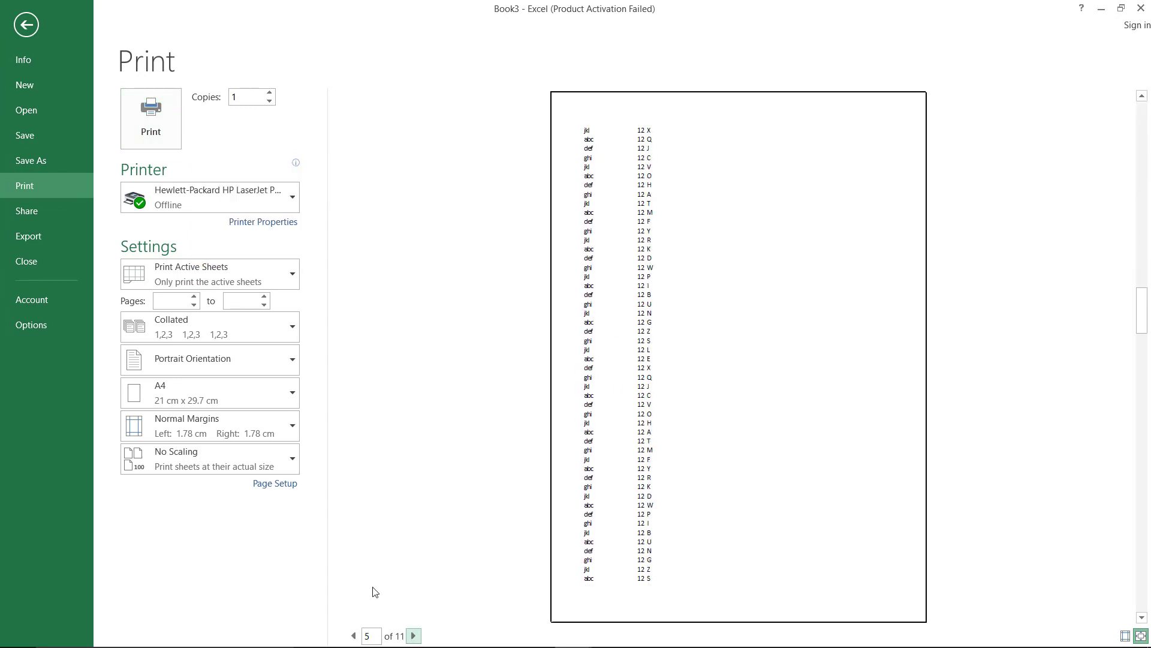
{"action": "left_click", "coordinate": [26, 24]}
{"action": "left_click_drag", "start_coordinate": [36, 154], "coordinate": [136, 154]}
{"action": "left_click", "coordinate": [75, 26]}
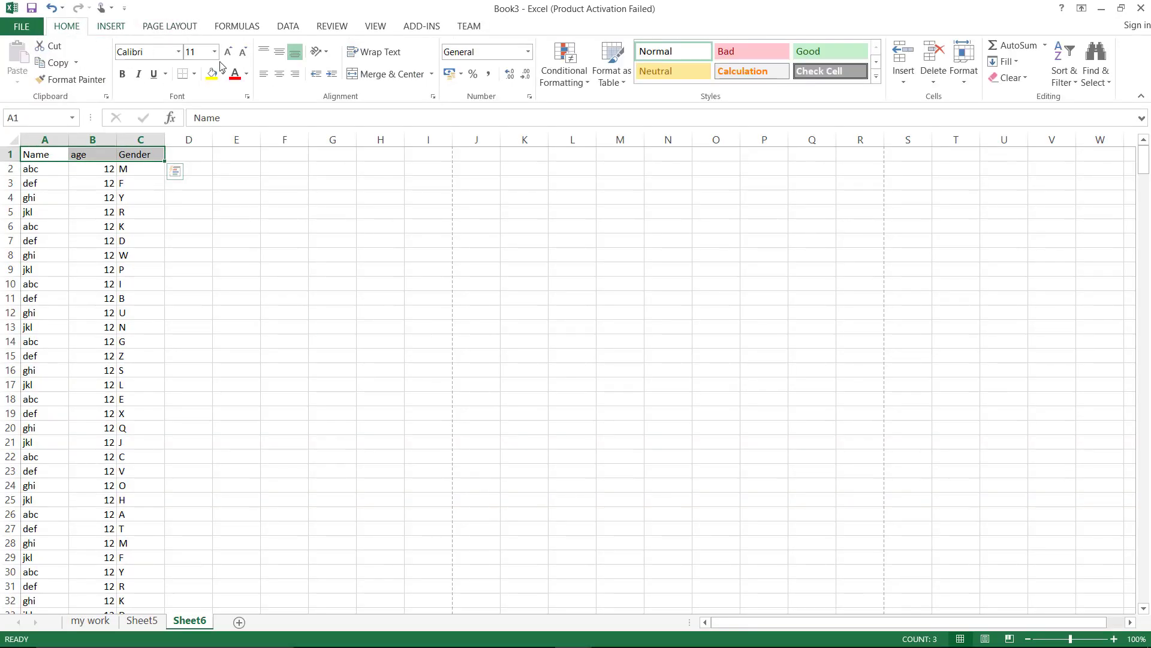
Fill the header cells dark blue and set row 1 to repeat at the top of every printed page
{"action": "left_click", "coordinate": [223, 74]}
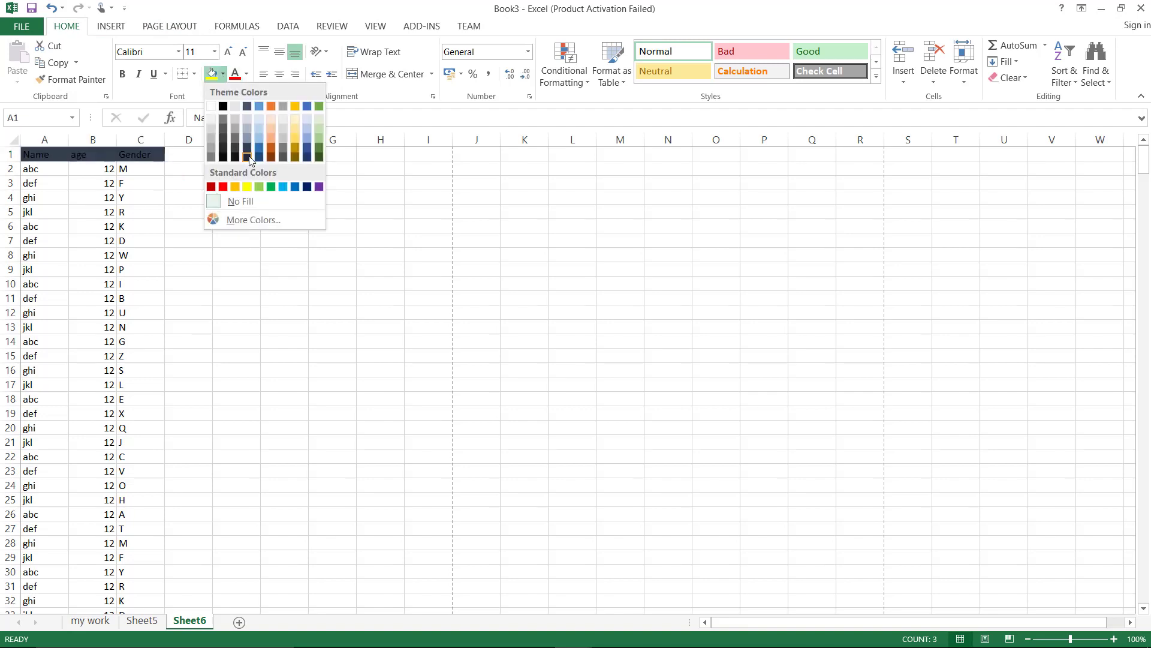
{"action": "left_click", "coordinate": [307, 150]}
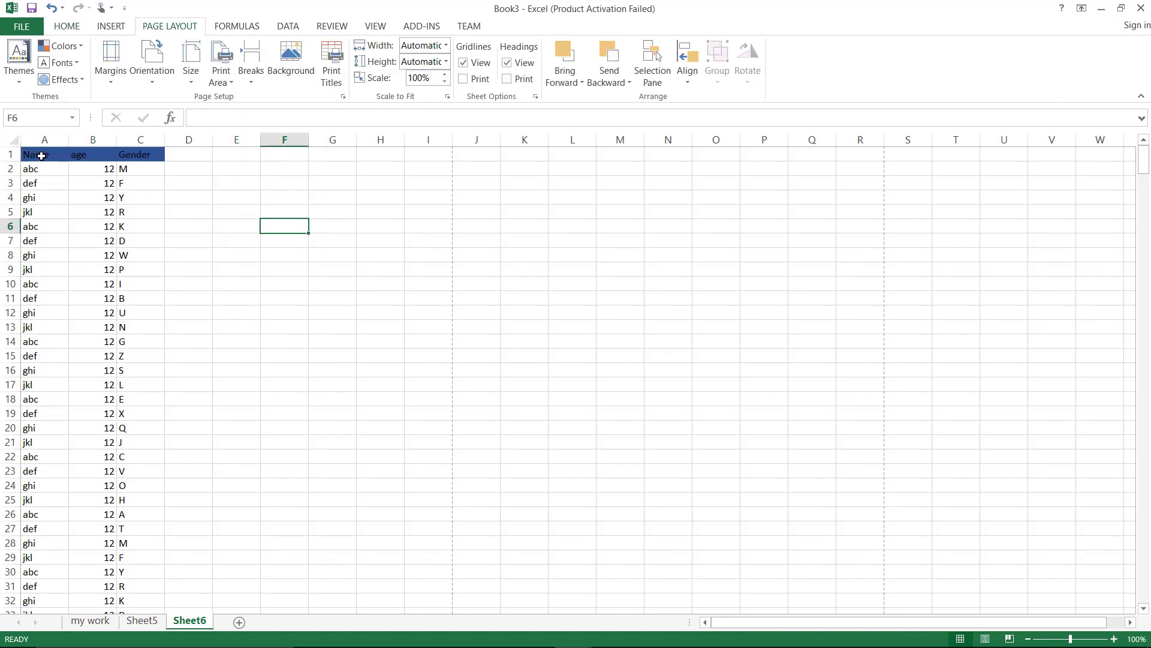
{"action": "left_click", "coordinate": [331, 78]}
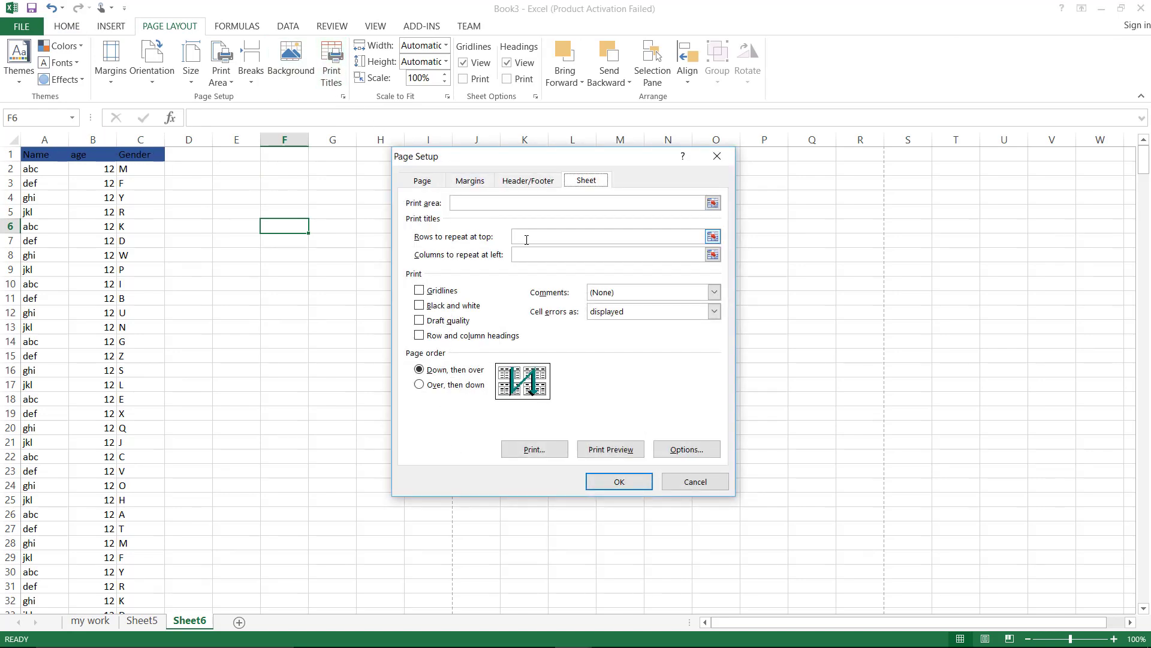
{"action": "left_click", "coordinate": [526, 240]}
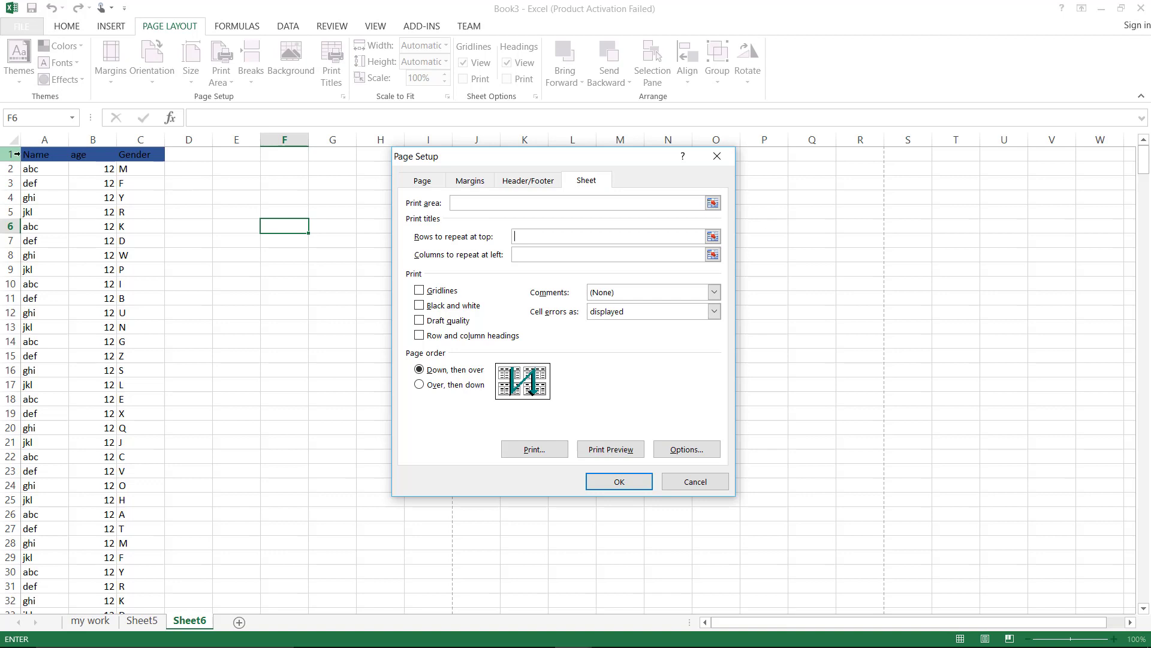
{"action": "left_click", "coordinate": [10, 153]}
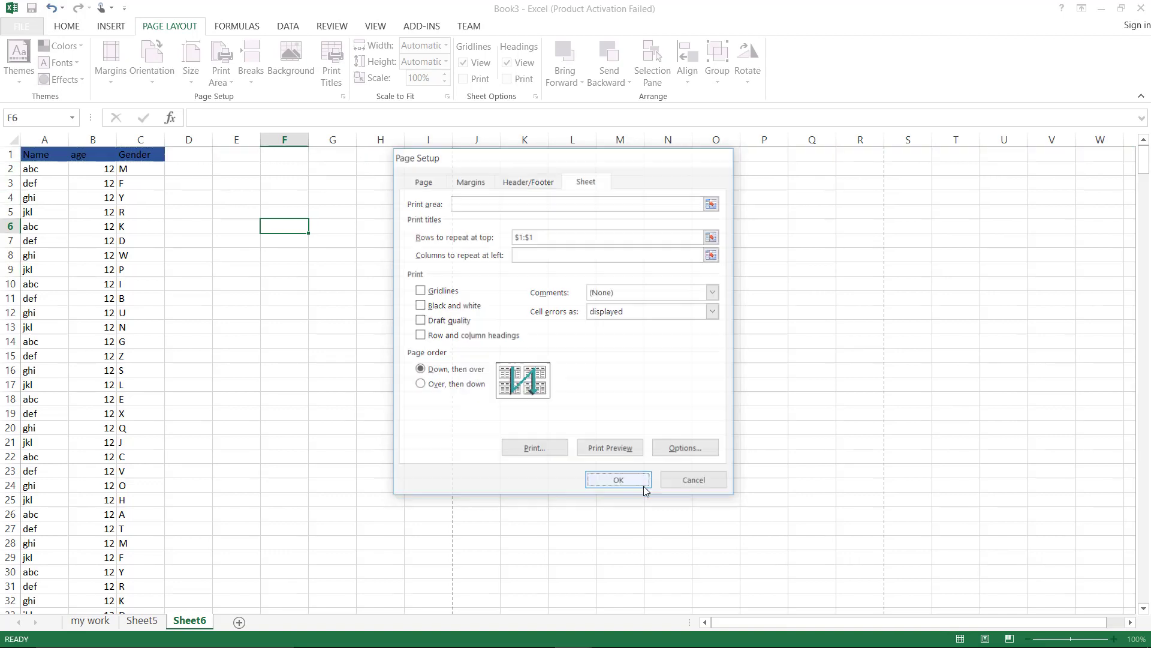
{"action": "left_click", "coordinate": [618, 481]}
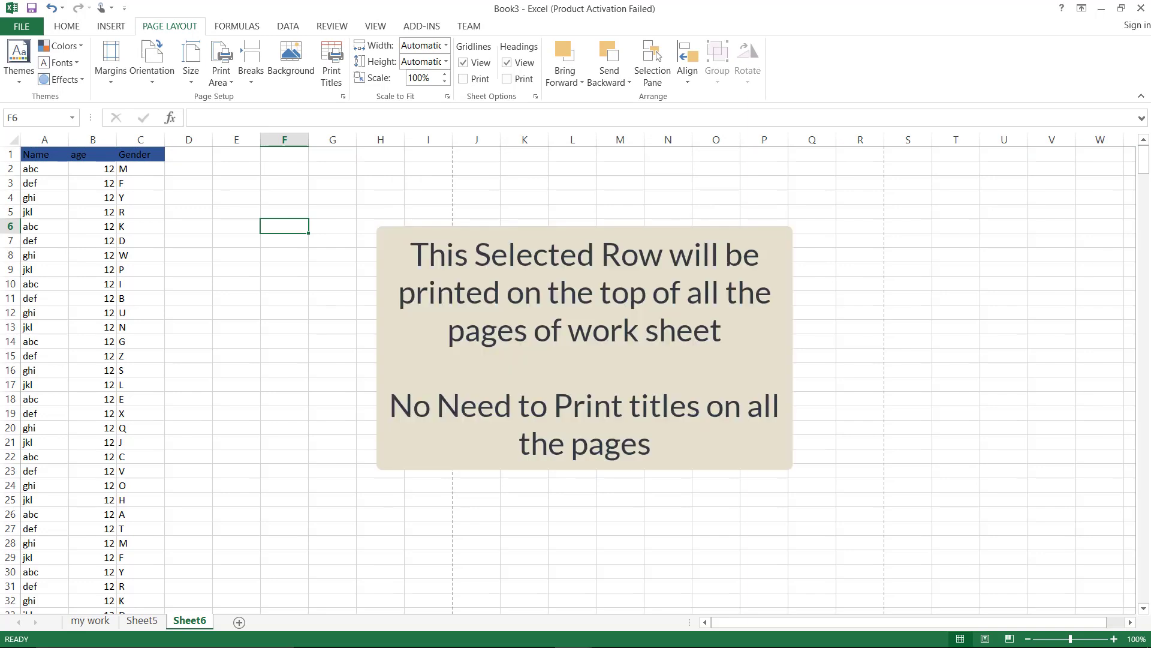
Step through print preview pages 2–5 to confirm the repeating header, then exit the preview
{"action": "key", "text": "ctrl+p"}
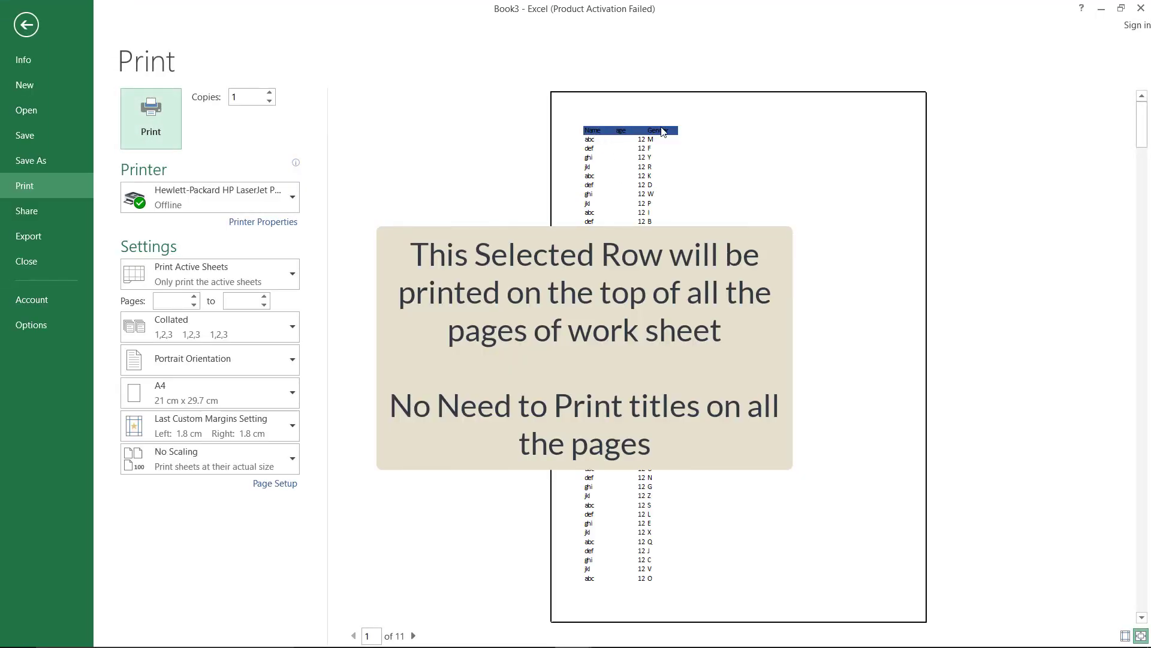
{"action": "left_click", "coordinate": [413, 635]}
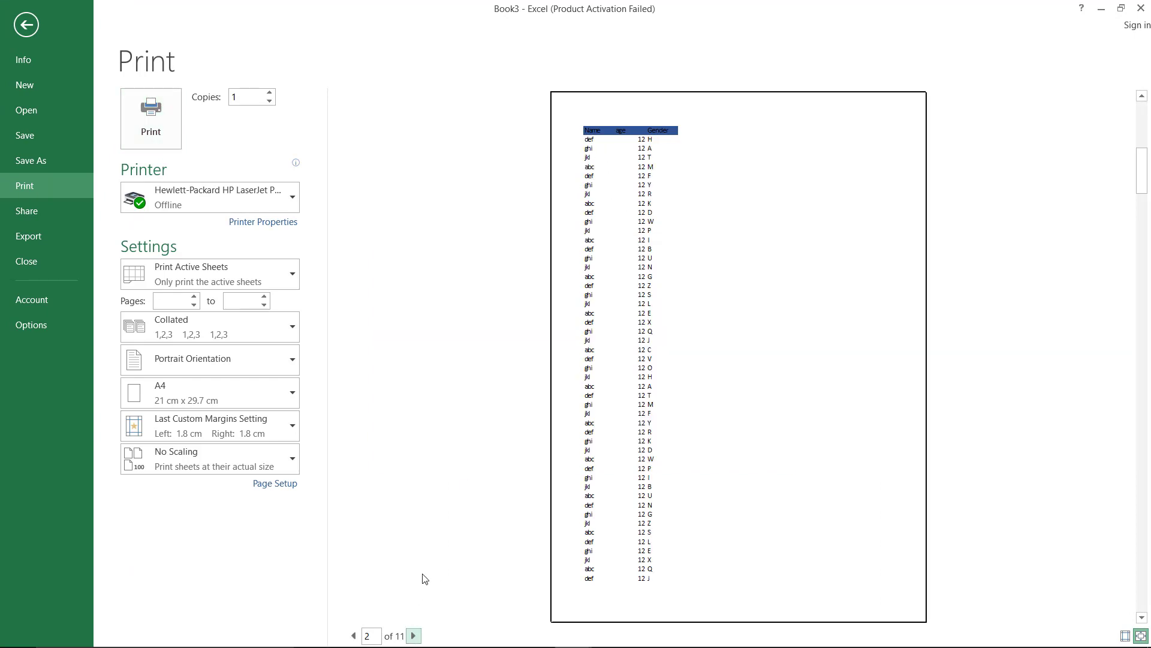
{"action": "left_click", "coordinate": [413, 636]}
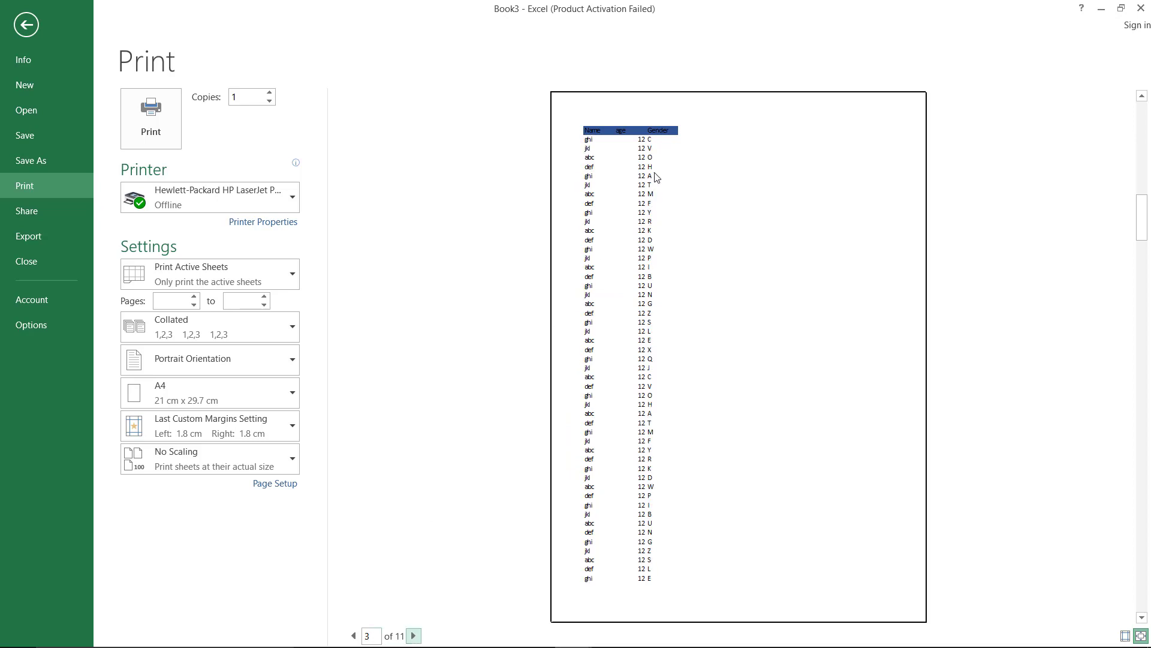
{"action": "left_click", "coordinate": [414, 635]}
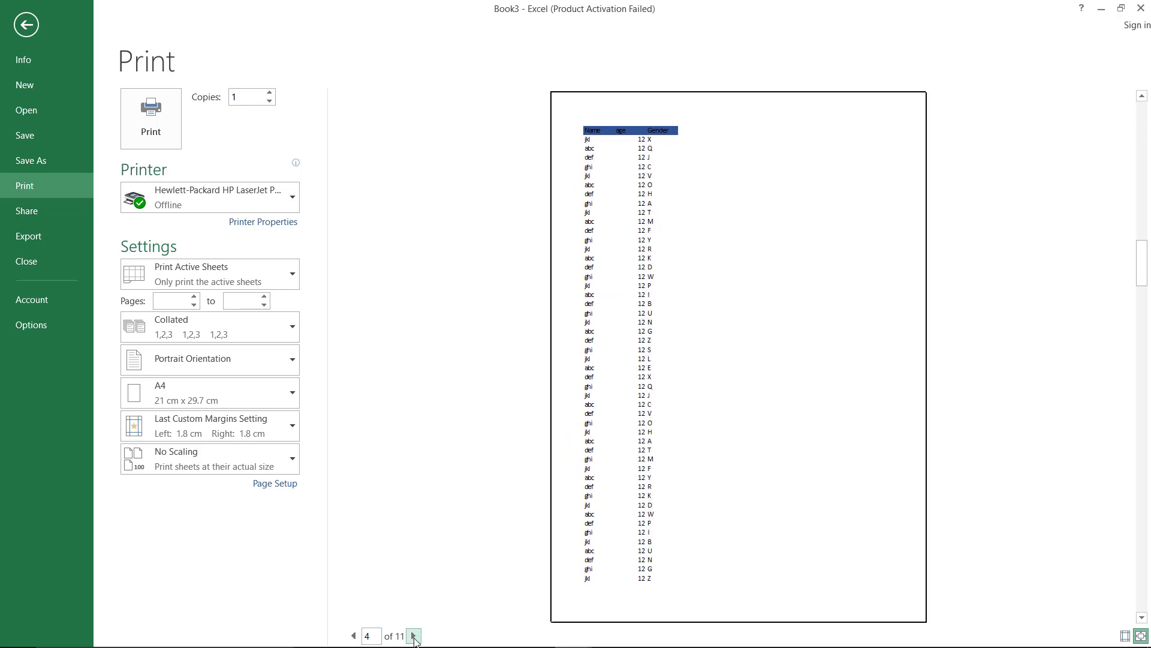
{"action": "left_click", "coordinate": [414, 636]}
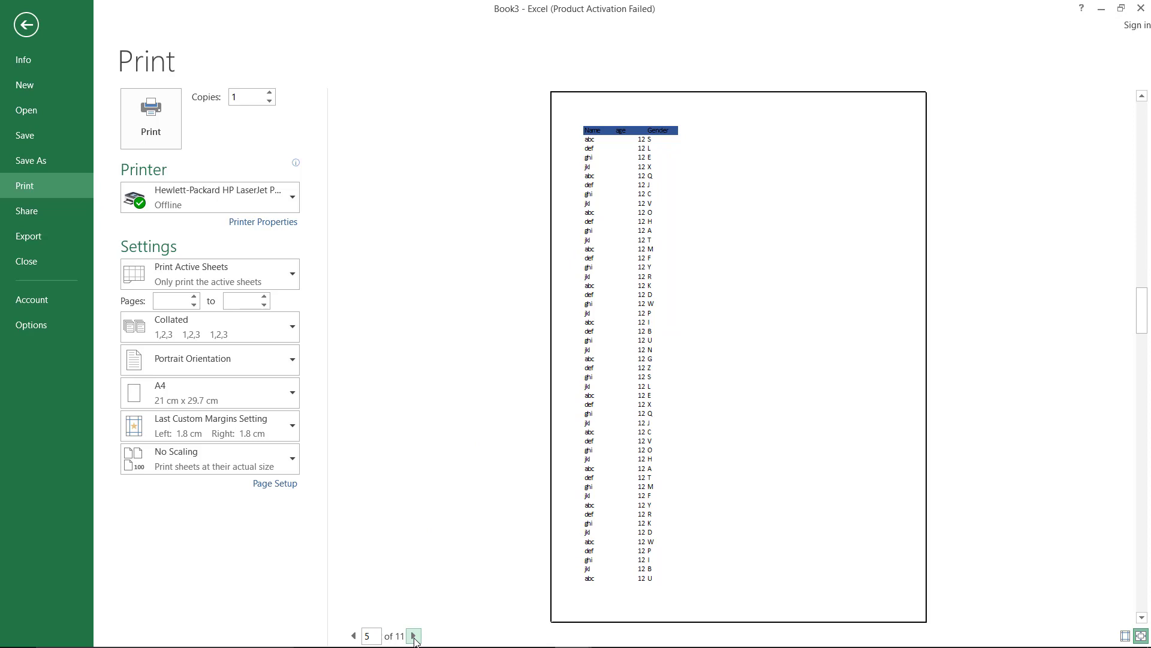
{"action": "key", "text": "Escape"}
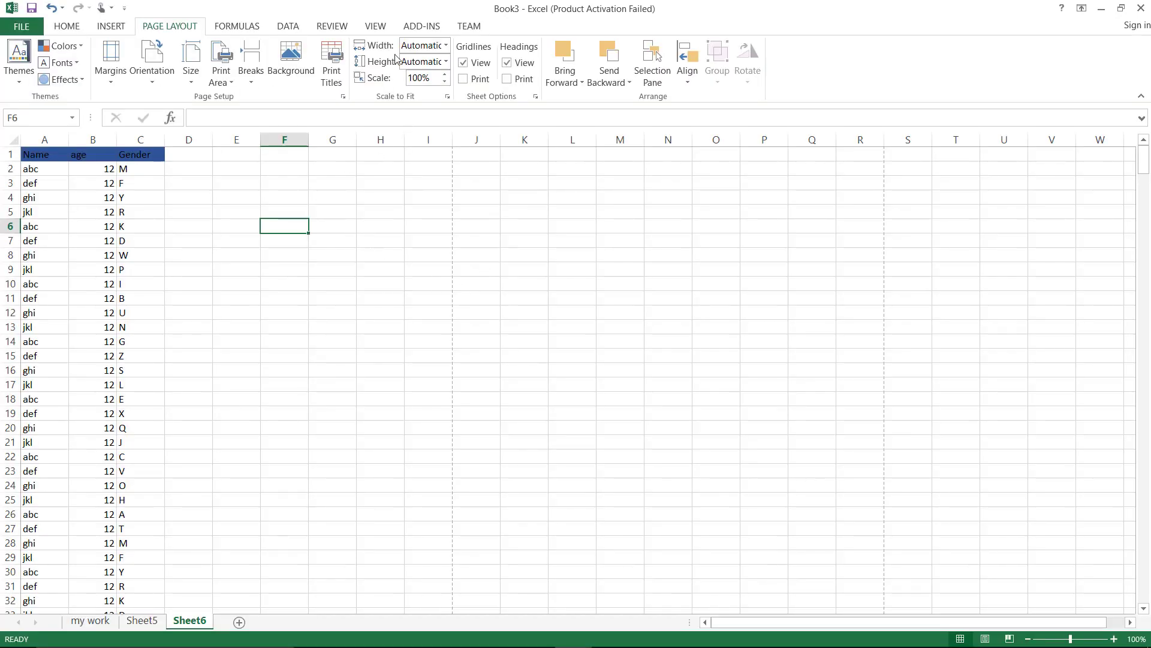
Freeze the top row and scroll to check the header stays visible
{"action": "left_click", "coordinate": [375, 27]}
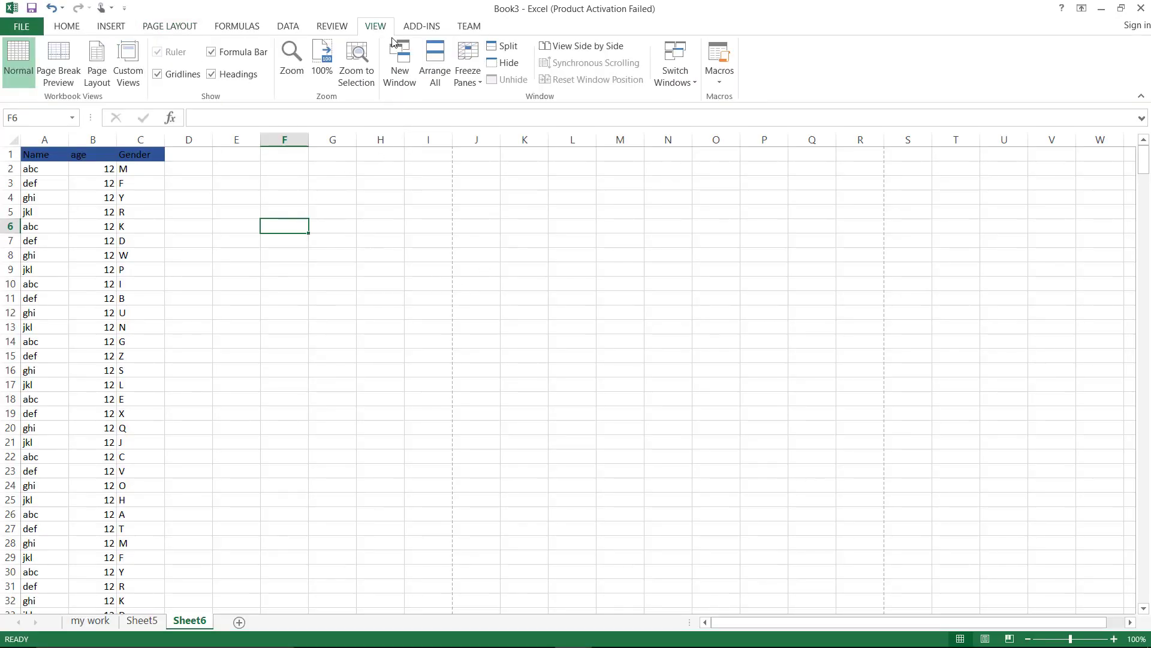
{"action": "left_click", "coordinate": [480, 84]}
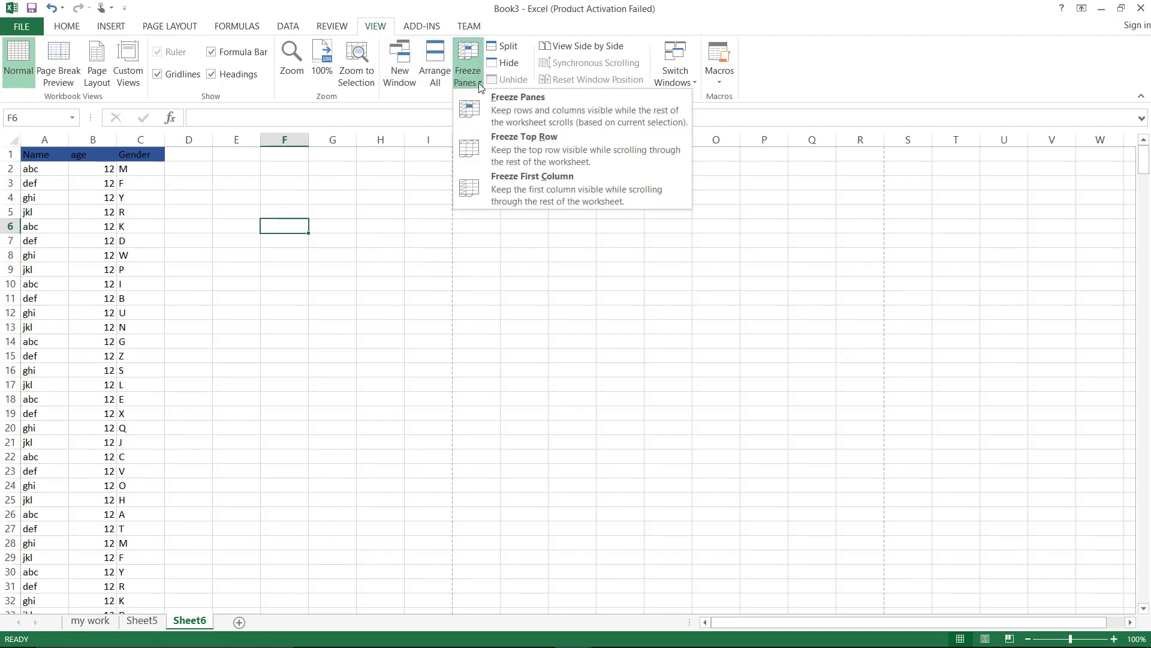
{"action": "left_click", "coordinate": [502, 147]}
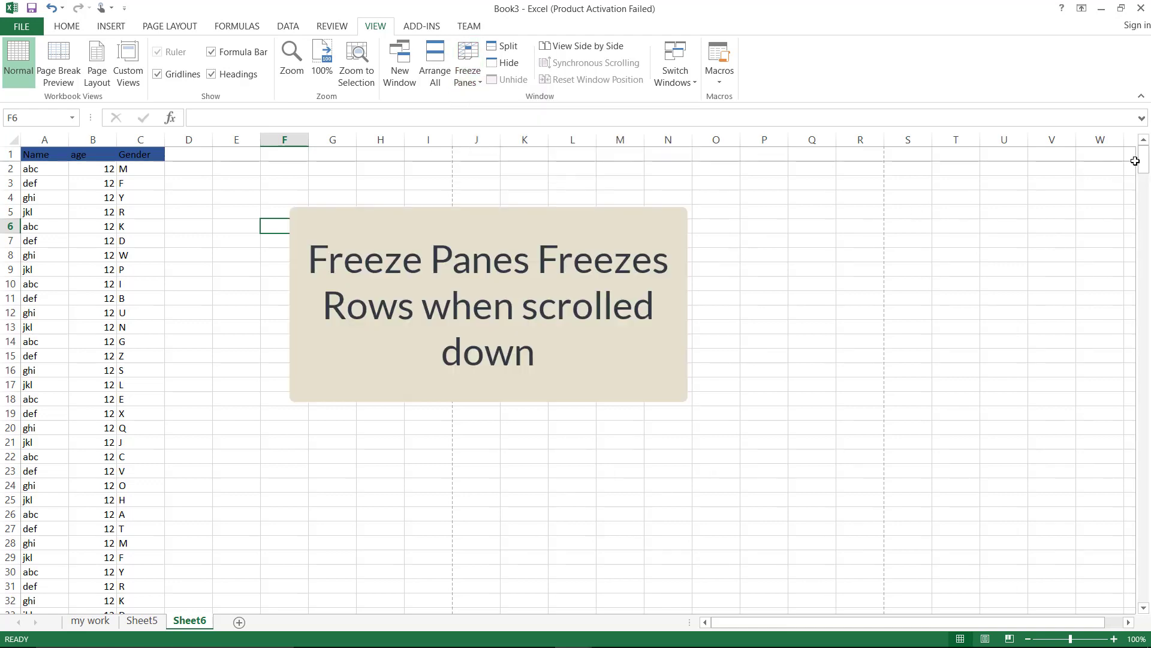
{"action": "left_click_drag", "start_coordinate": [1143, 168], "coordinate": [1144, 211]}
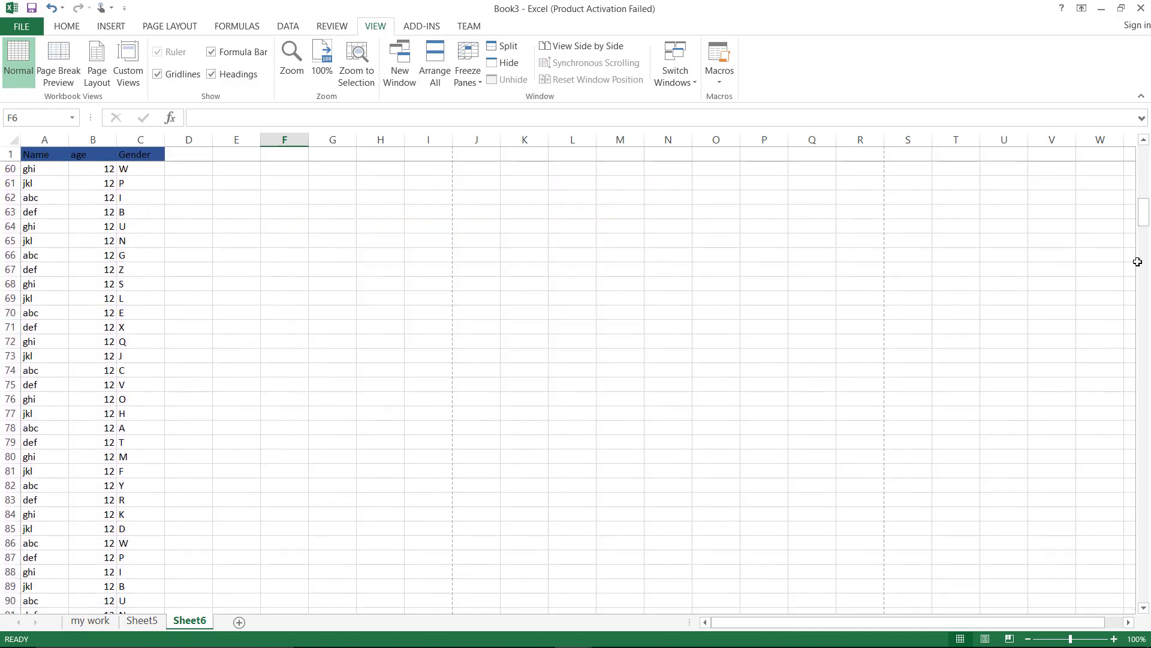
{"action": "left_click_drag", "start_coordinate": [1147, 222], "coordinate": [1144, 159]}
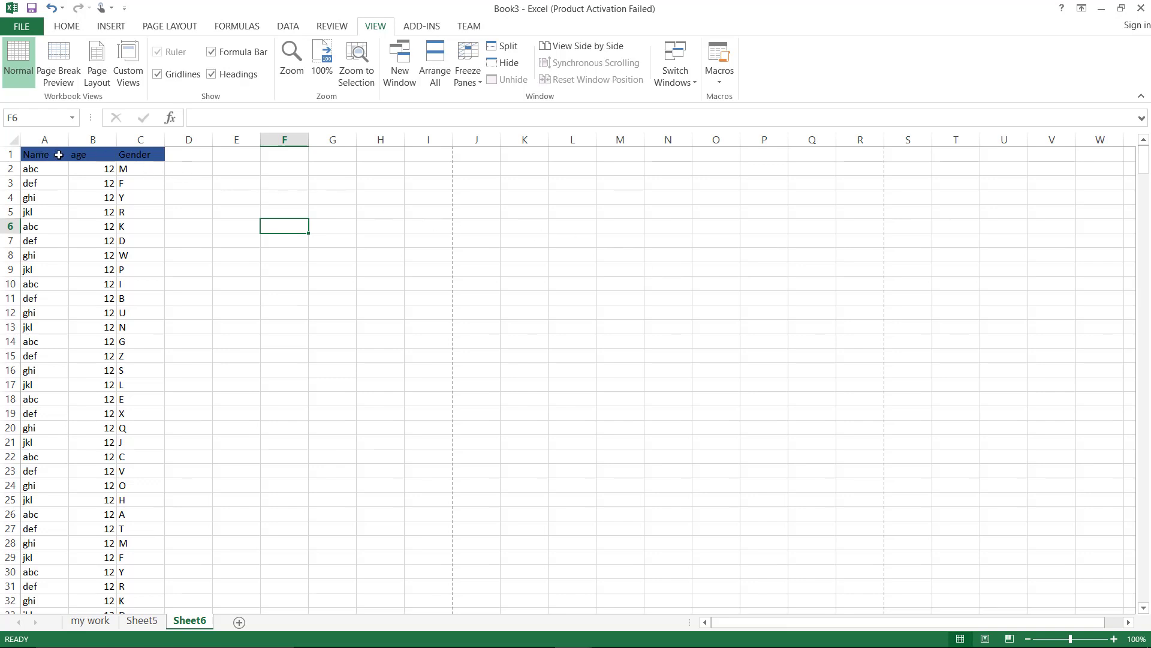
Unfreeze the panes and select row 4
{"action": "left_click", "coordinate": [468, 69]}
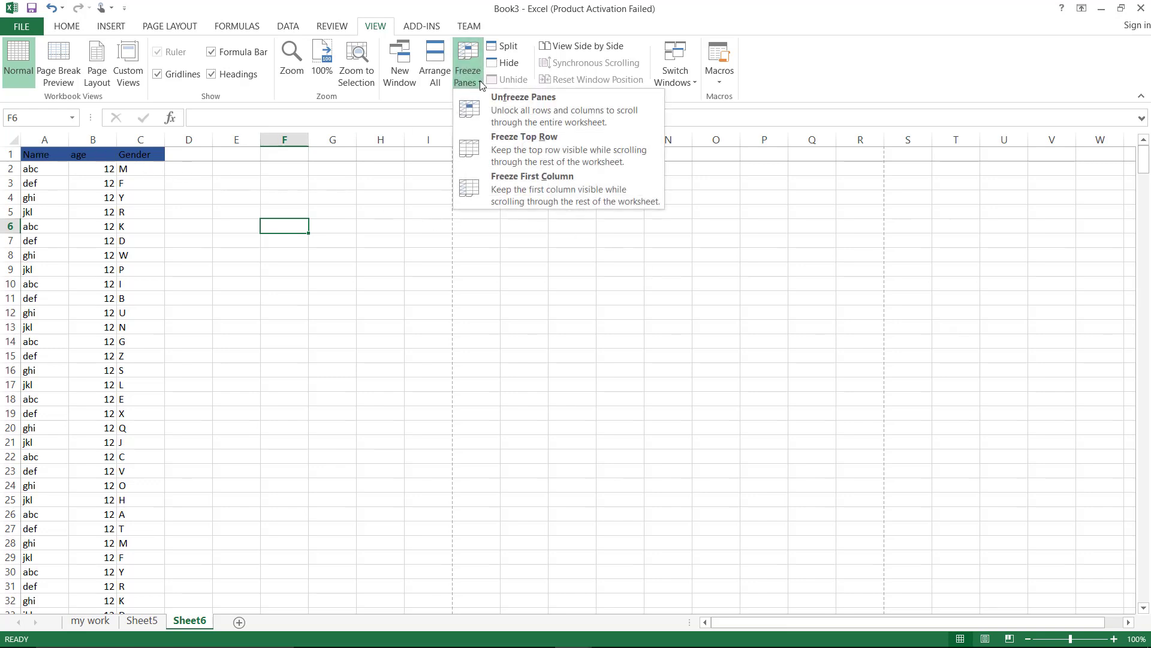
{"action": "left_click", "coordinate": [510, 106]}
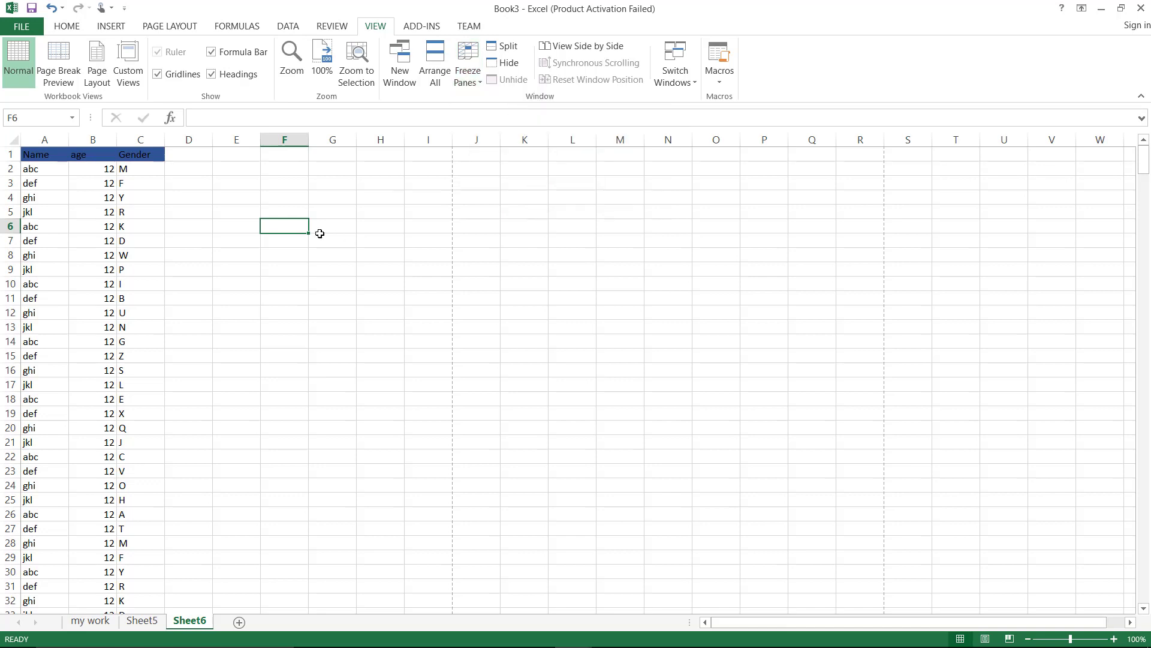
{"action": "left_click", "coordinate": [8, 154]}
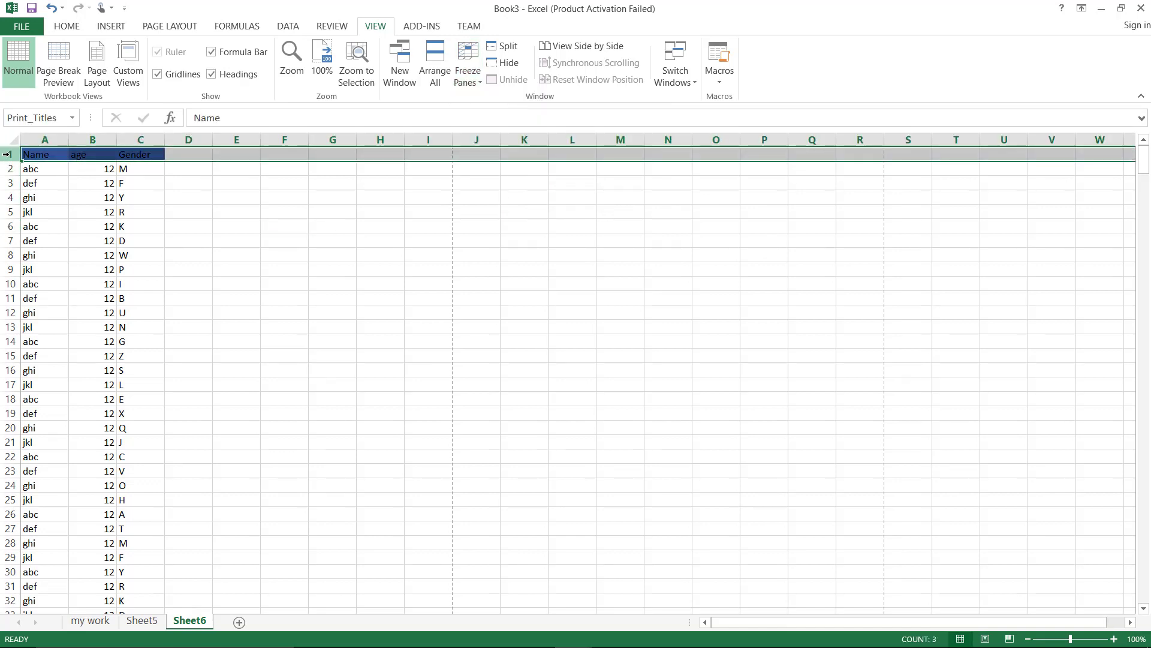
{"action": "left_click", "coordinate": [10, 198]}
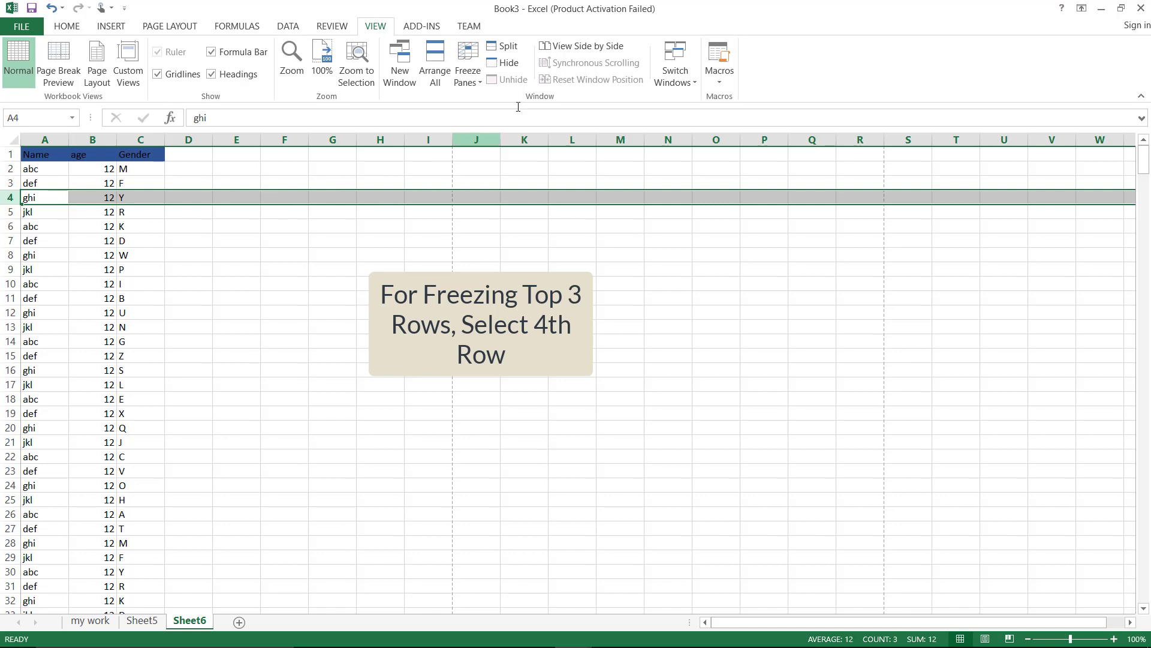
Freeze panes above row 4 so rows 1–3 stay fixed, scrolling down to confirm
{"action": "left_click", "coordinate": [474, 81]}
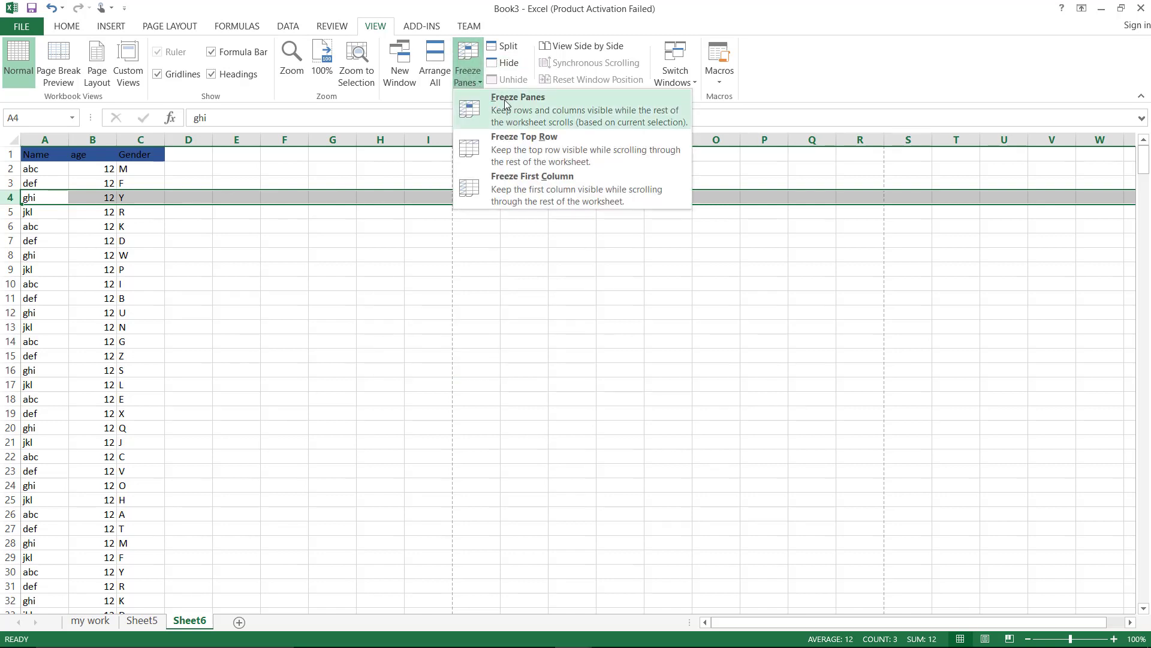
{"action": "left_click", "coordinate": [505, 99]}
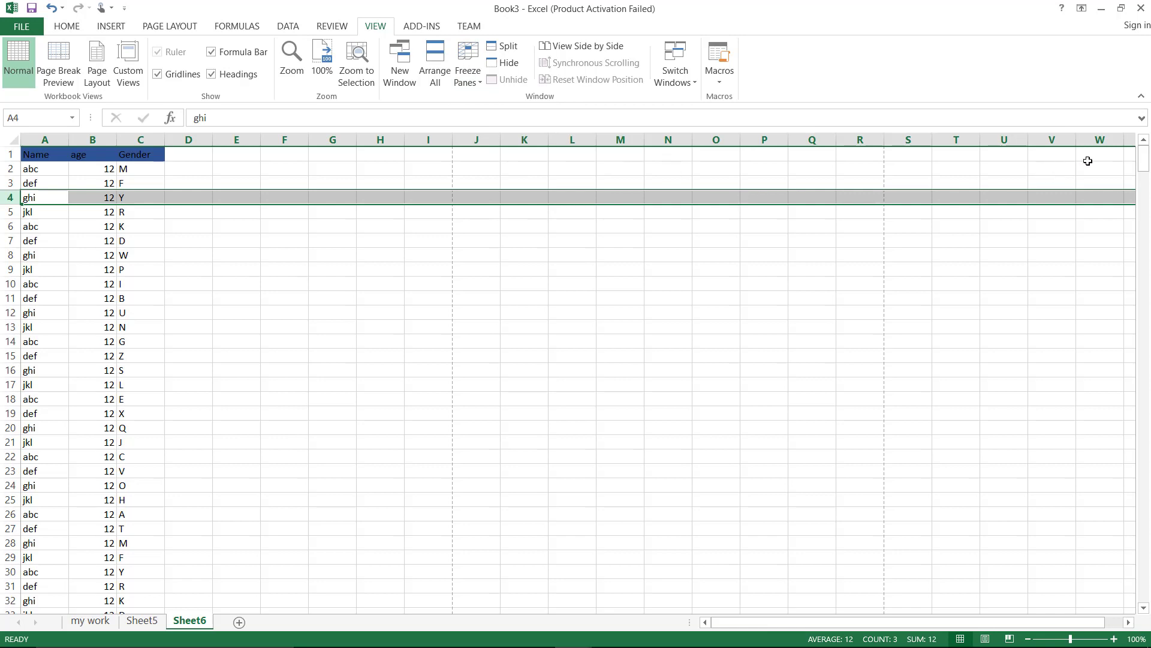
{"action": "scroll", "coordinate": [1148, 168], "scroll_direction": "down", "scroll_amount": 14}
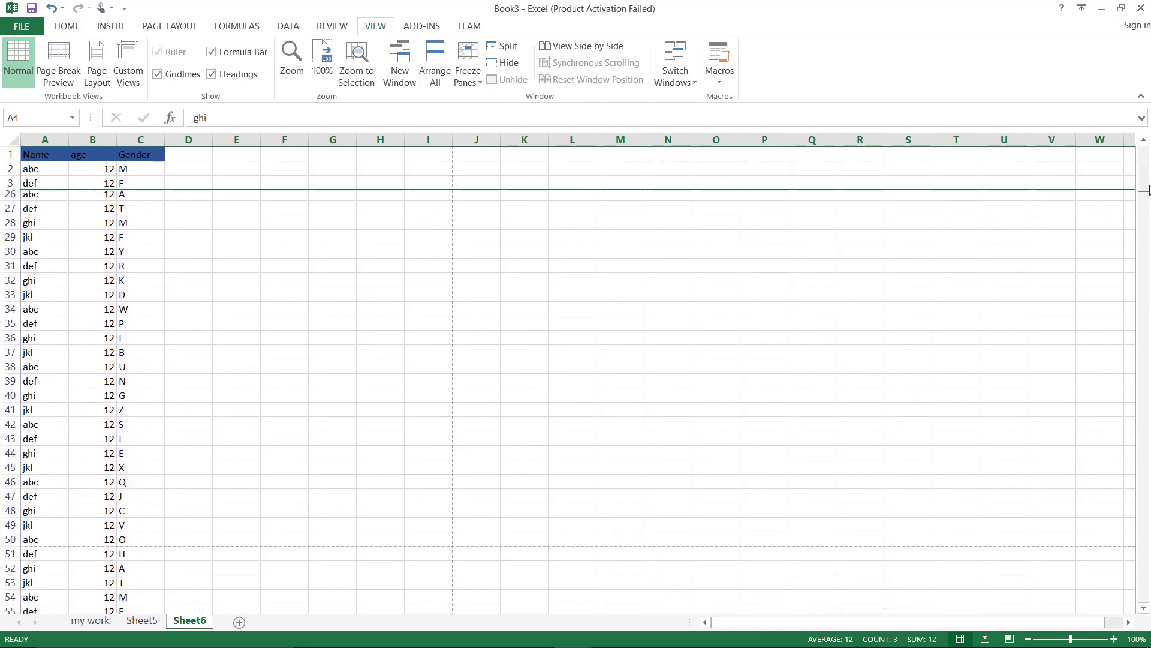
{"action": "scroll", "coordinate": [1148, 290], "scroll_direction": "down", "scroll_amount": 20}
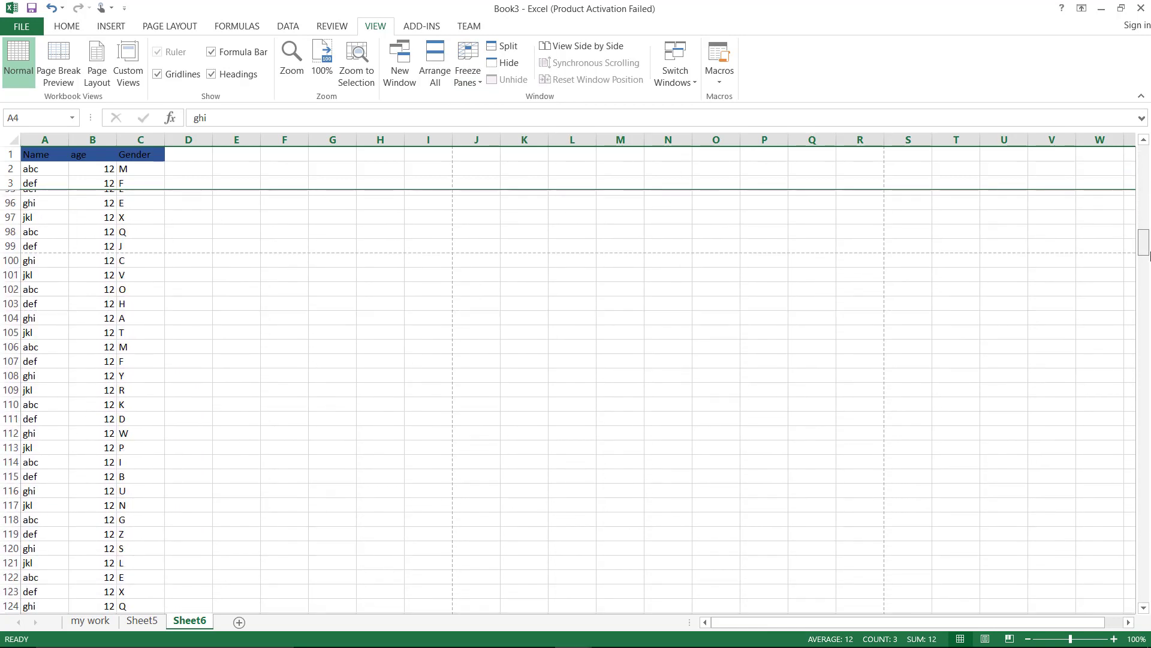
{"action": "scroll", "coordinate": [1148, 290], "scroll_direction": "down", "scroll_amount": 8}
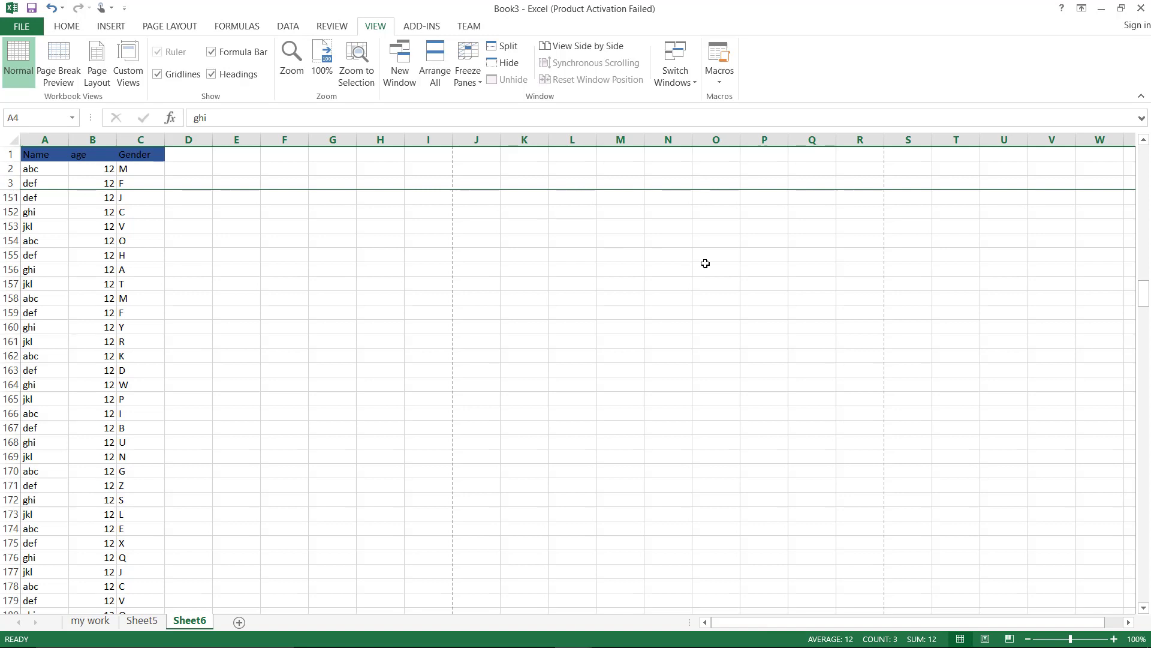
Enter the numbers 12, 23, 45, 56 and 78 into H152:H156
{"action": "left_click", "coordinate": [385, 209]}
{"action": "type", "text": "12"}
{"action": "key", "text": "Return"}
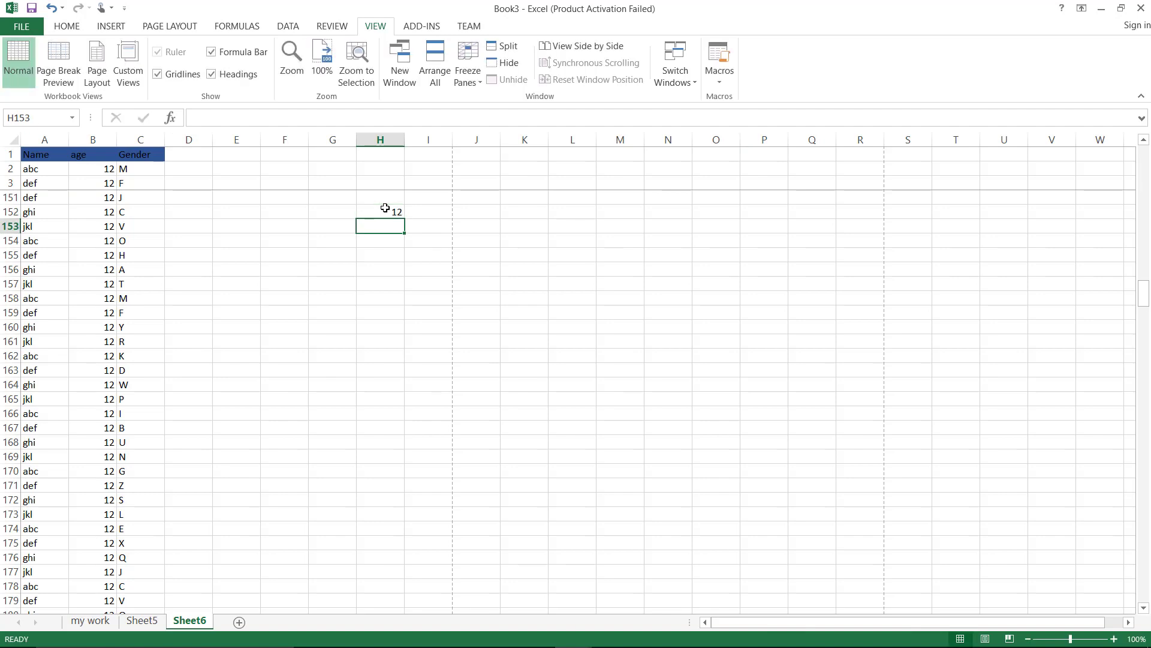
{"action": "type", "text": "23"}
{"action": "key", "text": "Return"}
{"action": "key", "text": "Return"}
{"action": "type", "text": "56"}
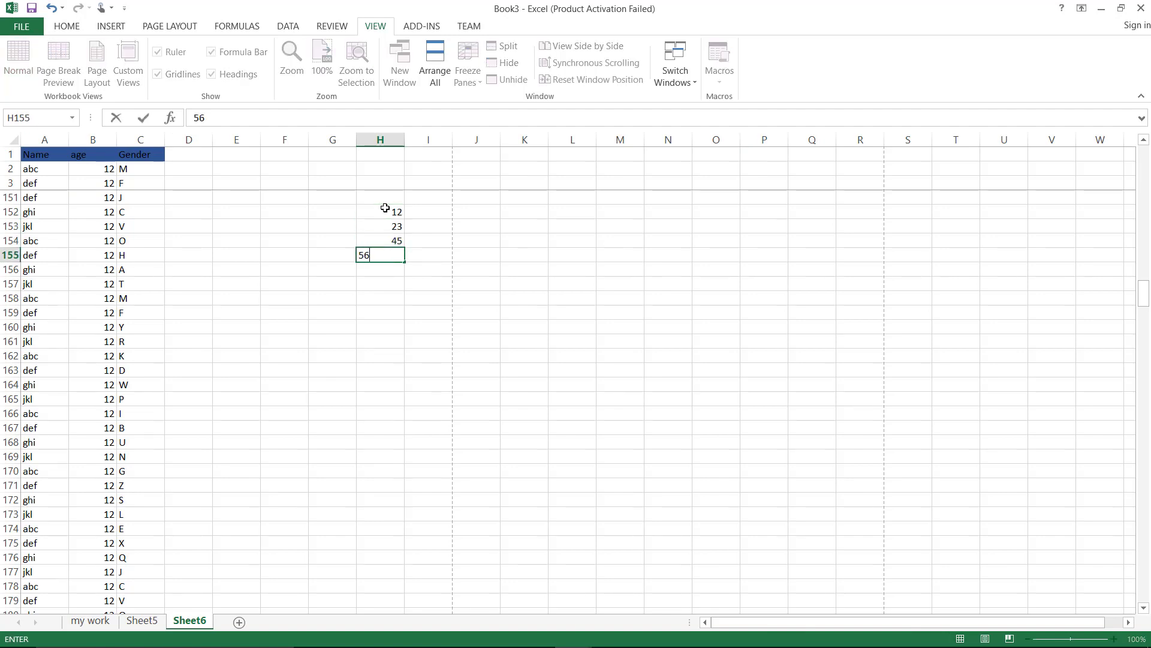
{"action": "key", "text": "Return"}
{"action": "type", "text": "78"}
{"action": "key", "text": "Return"}
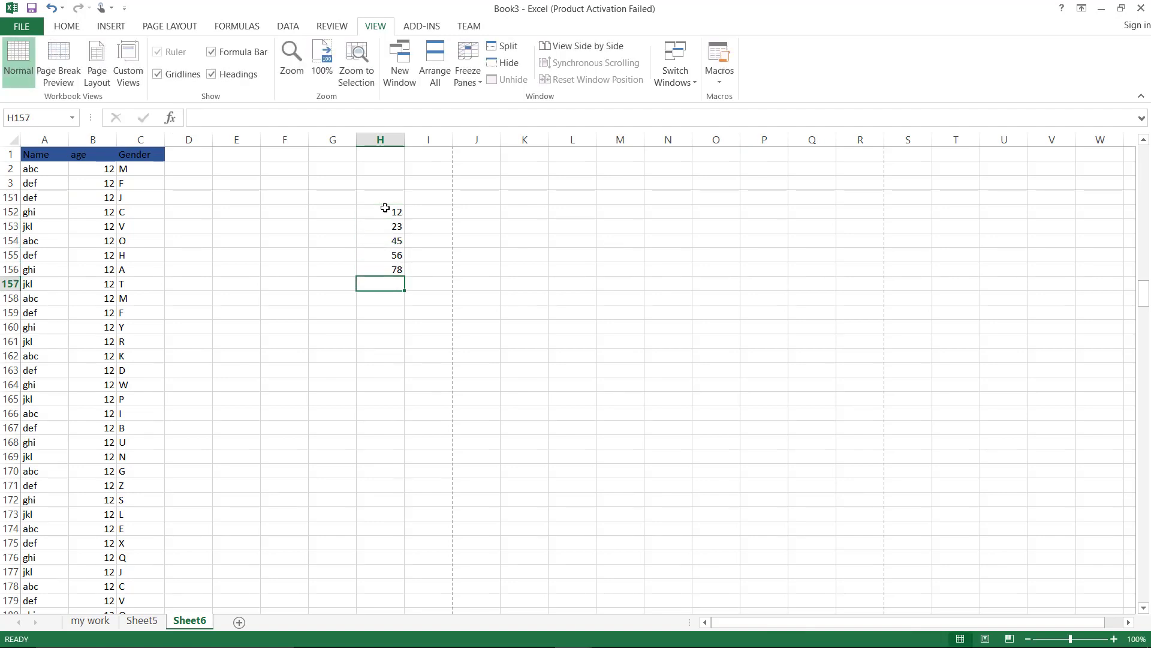
Total H152:H156 in H157 with AutoSum, giving 214
{"action": "left_click", "coordinate": [67, 27]}
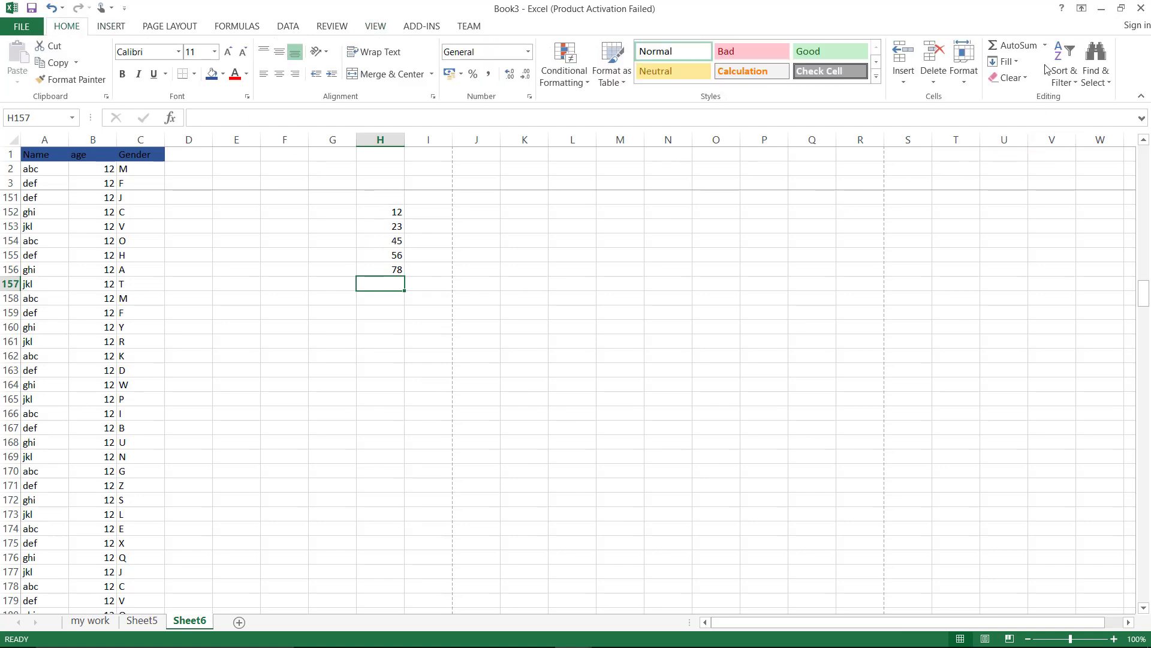
{"action": "left_click", "coordinate": [1045, 46]}
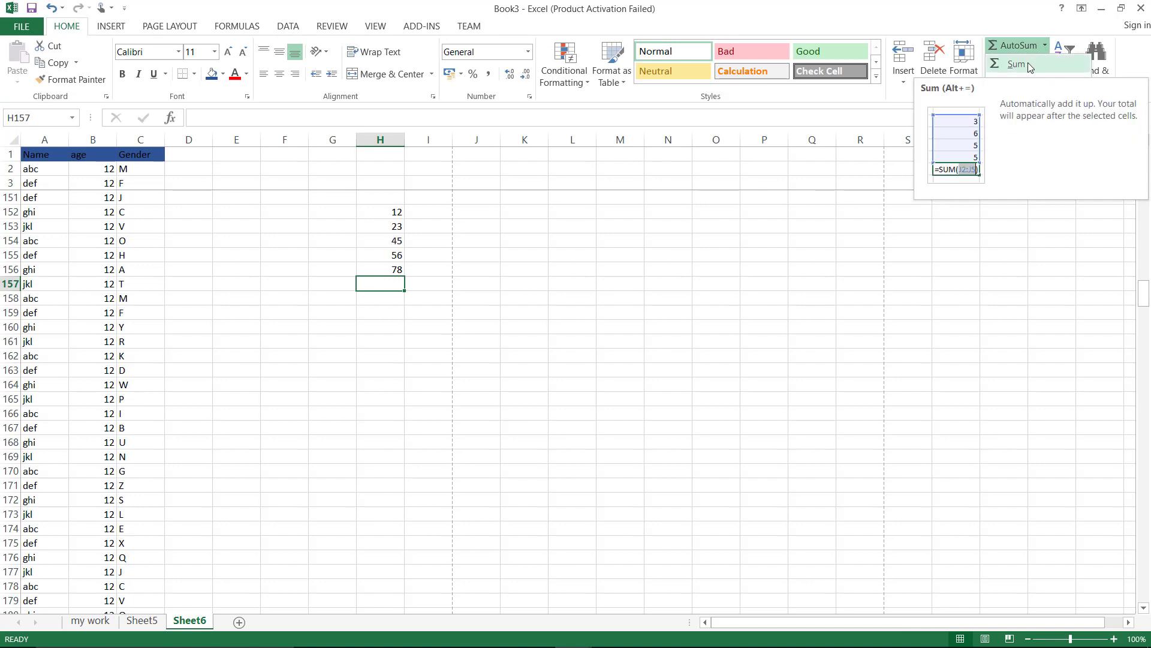
{"action": "left_click", "coordinate": [1030, 67]}
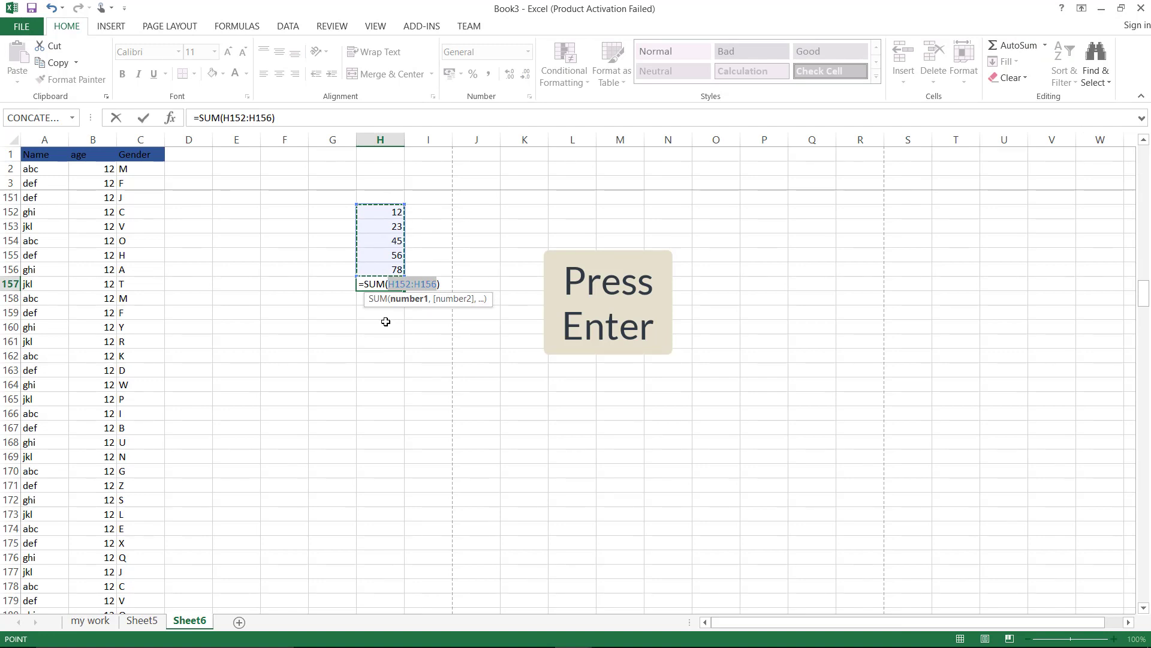
{"action": "key", "text": "Return"}
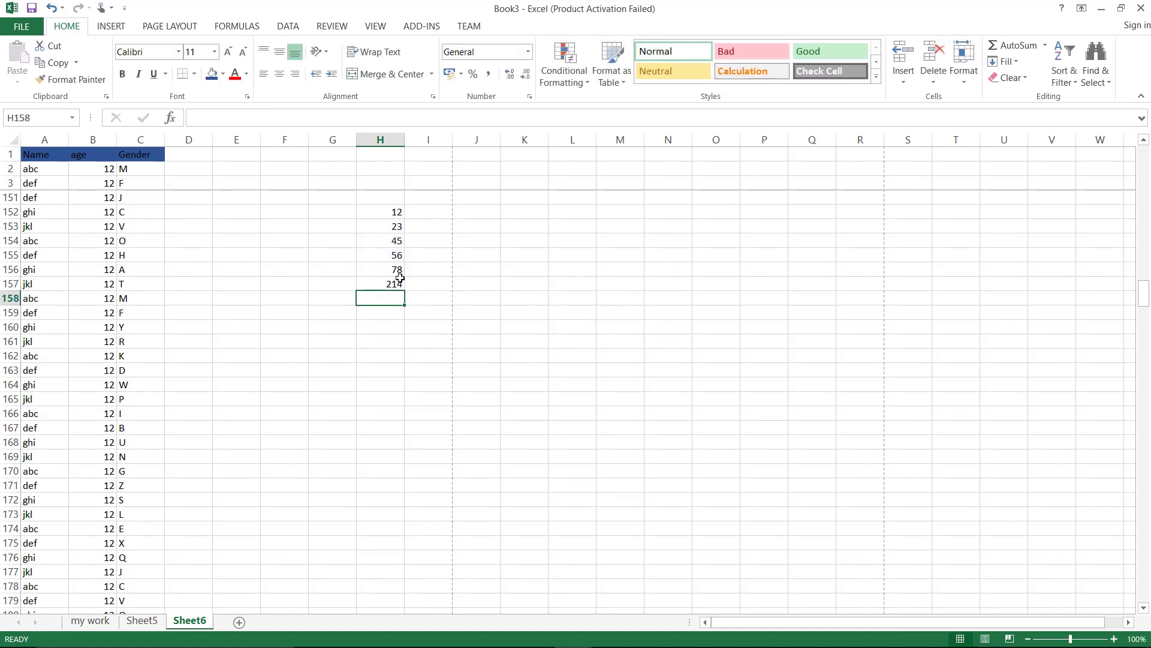
{"action": "left_click", "coordinate": [400, 284]}
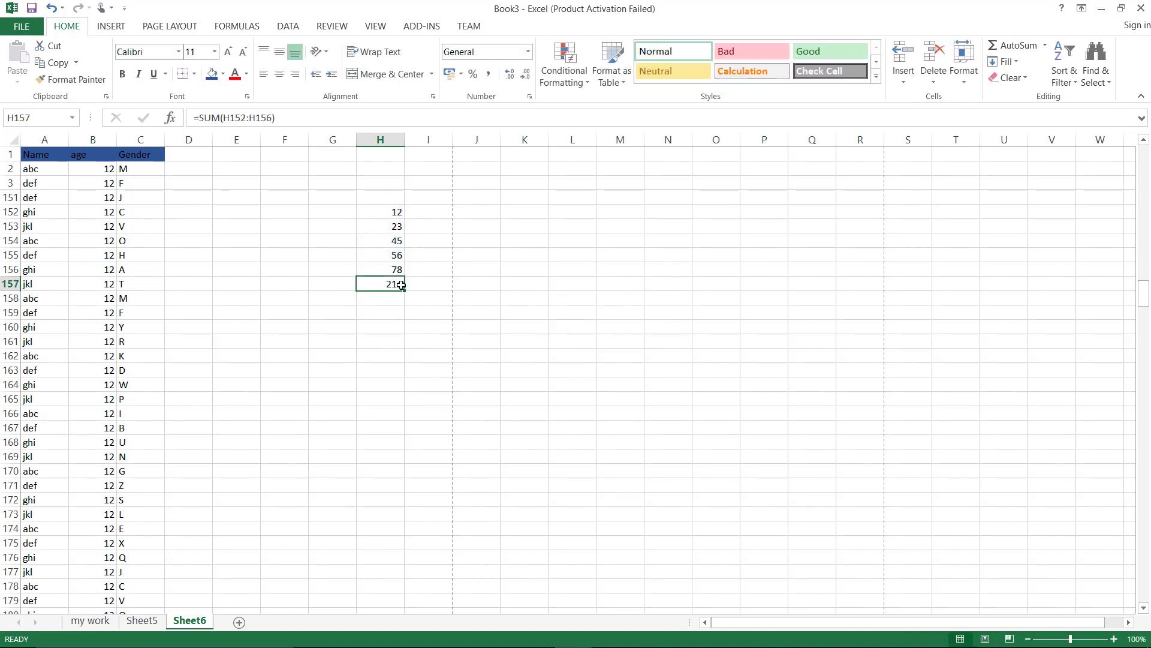
Change H152 to 13 and H156 to 80, confirming the total updates to 217, then clear H157
{"action": "left_click", "coordinate": [394, 217]}
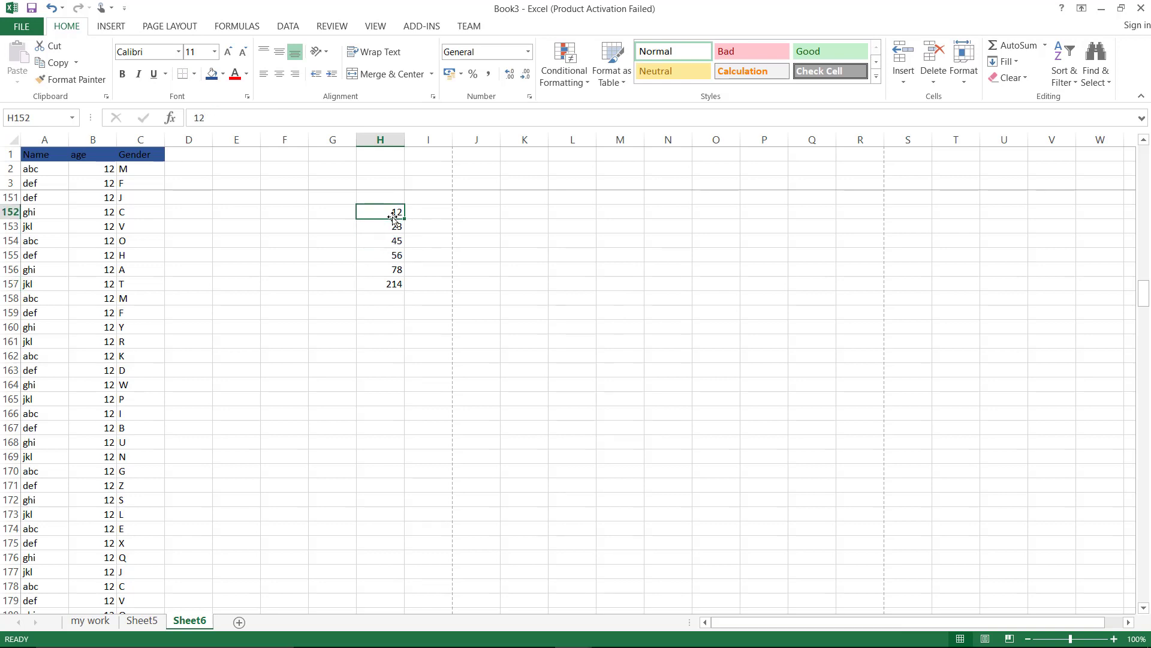
{"action": "type", "text": "1"}
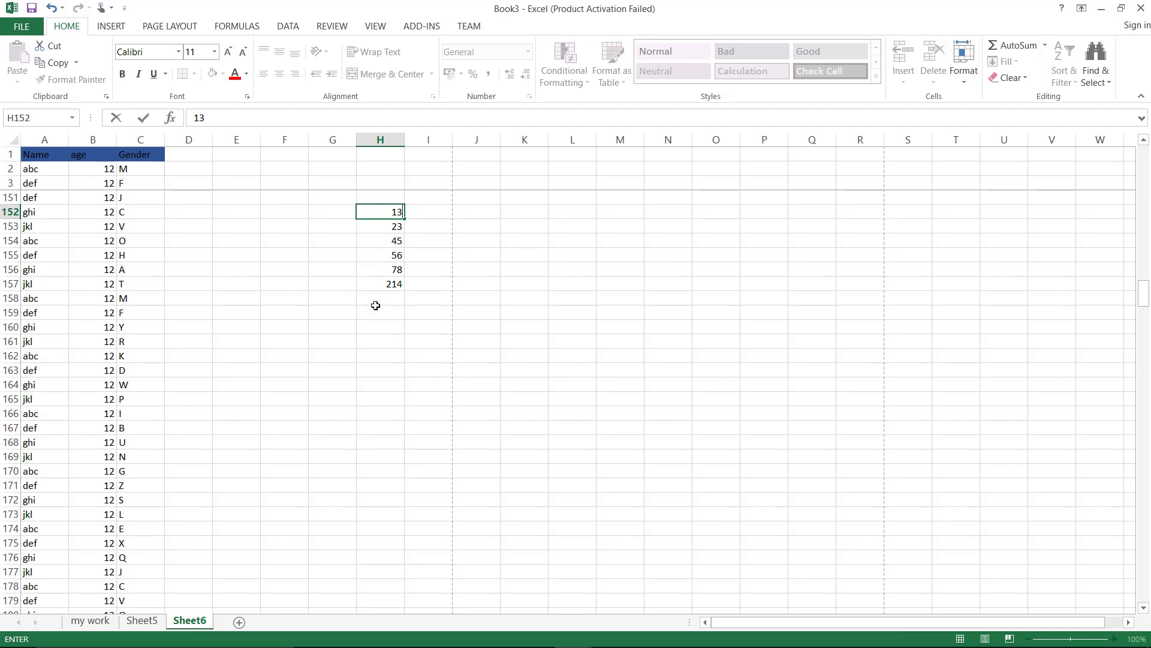
{"action": "key", "text": "Return"}
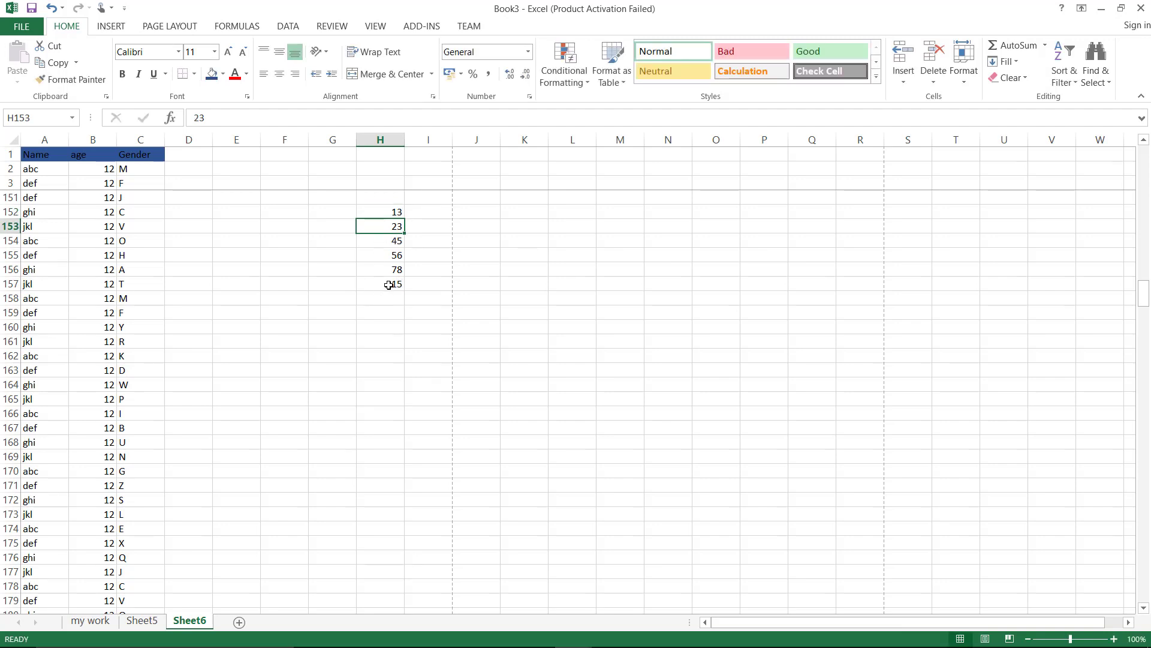
{"action": "left_click", "coordinate": [389, 284]}
{"action": "left_click", "coordinate": [396, 270]}
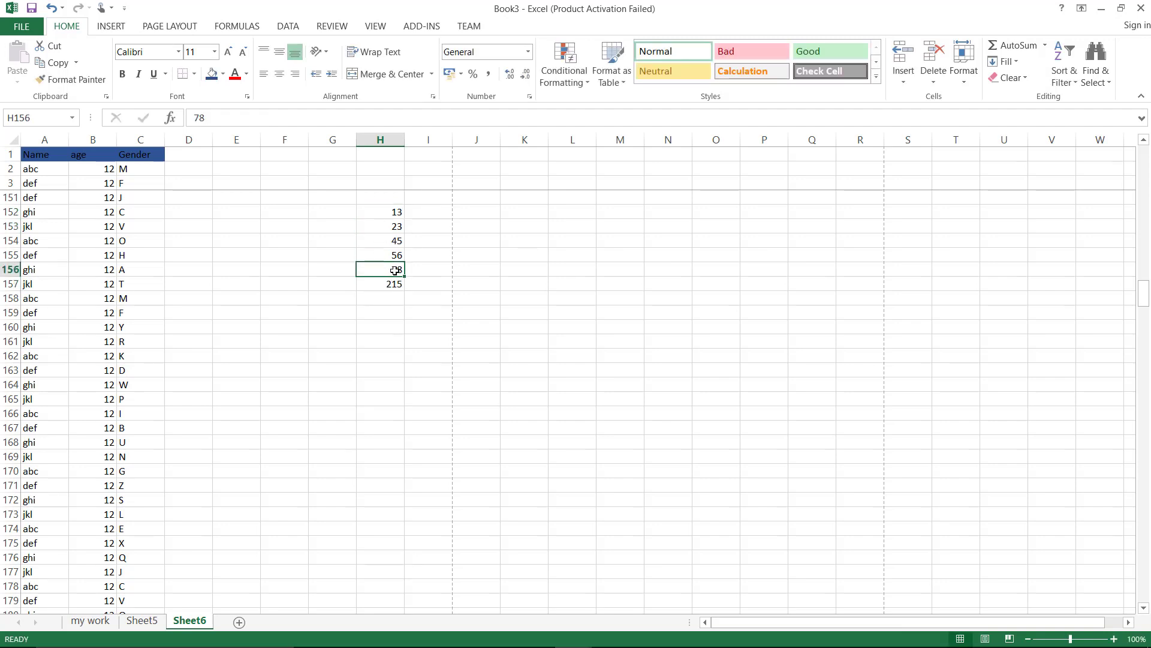
{"action": "type", "text": "80"}
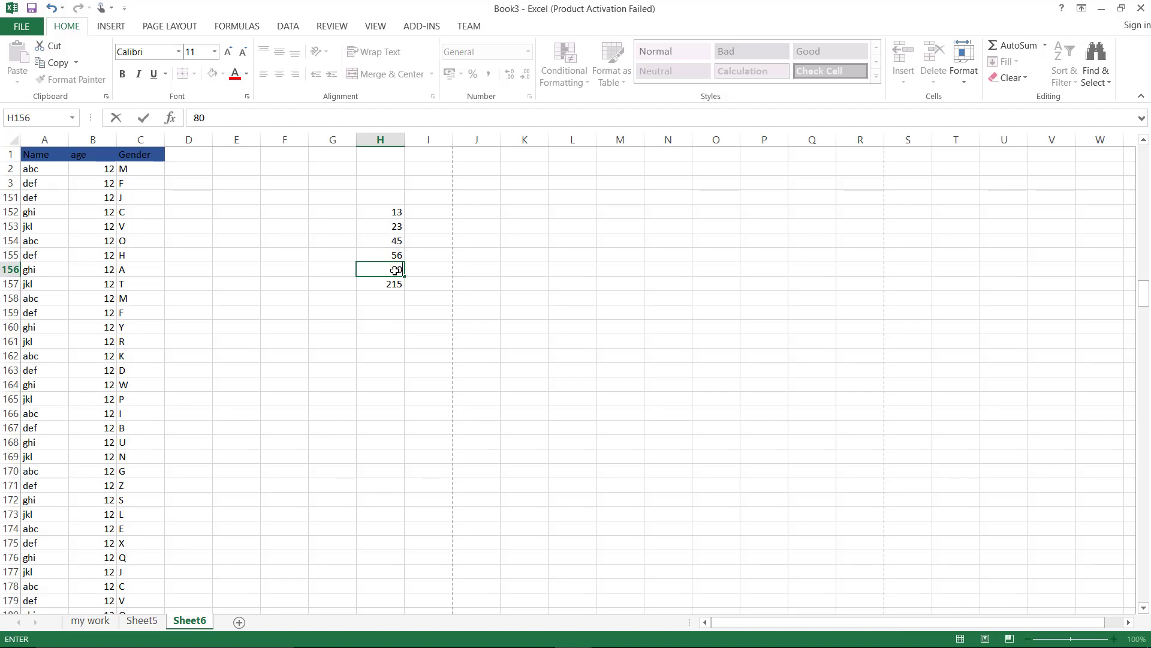
{"action": "key", "text": "Return"}
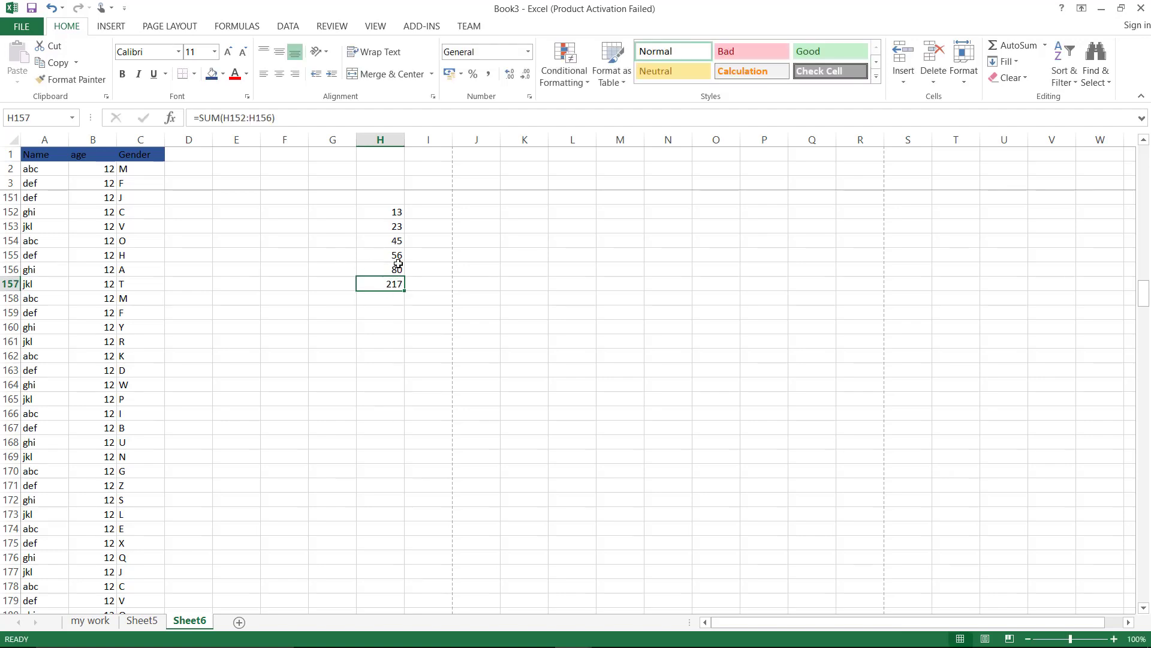
{"action": "key", "text": "BackSpace"}
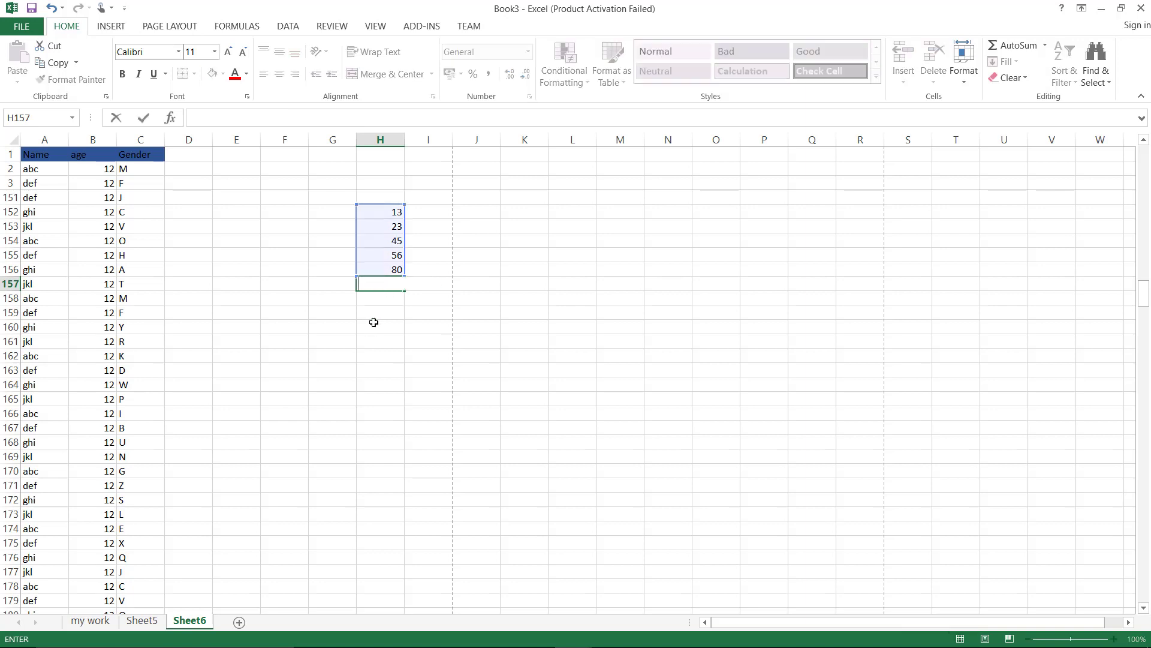
Insert an AVERAGE of H152:H156 into H157, then delete it
{"action": "key", "text": "Escape"}
{"action": "key", "text": "BackSpace"}
{"action": "key", "text": "Return"}
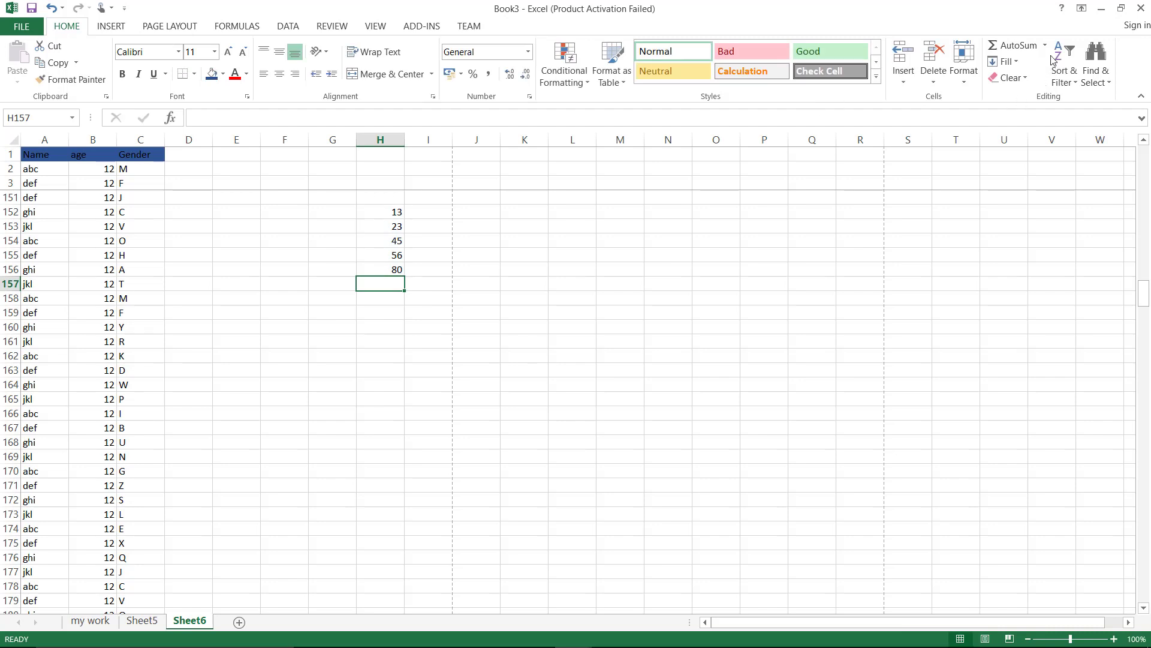
{"action": "left_click", "coordinate": [1046, 46]}
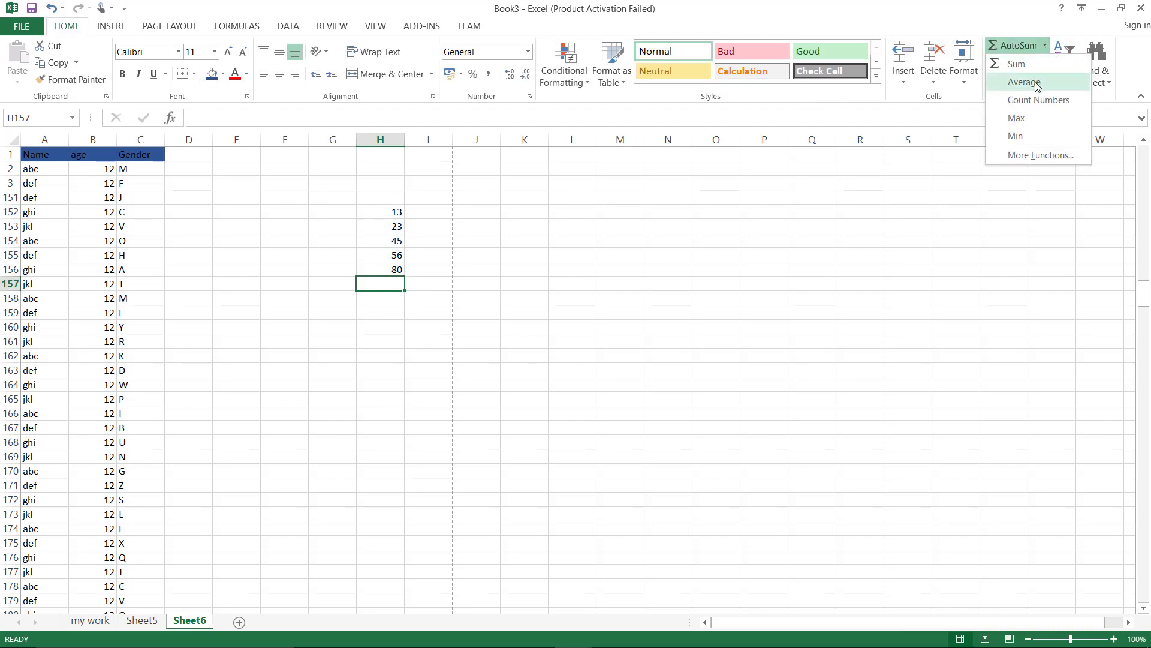
{"action": "left_click", "coordinate": [1023, 81]}
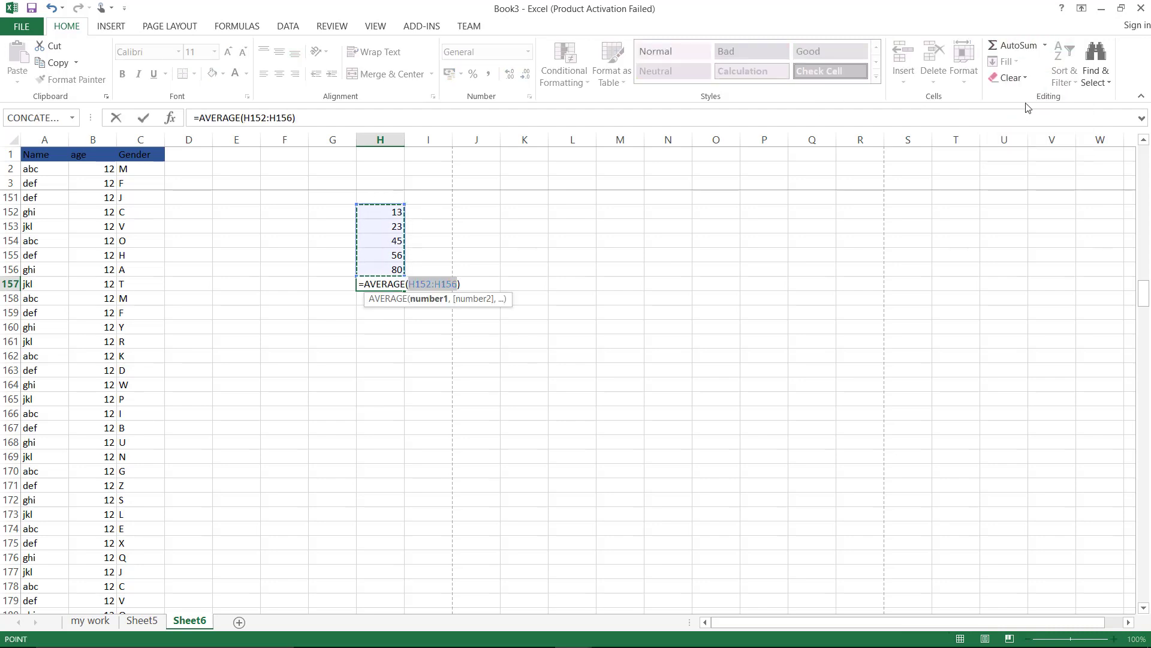
{"action": "key", "text": "Return"}
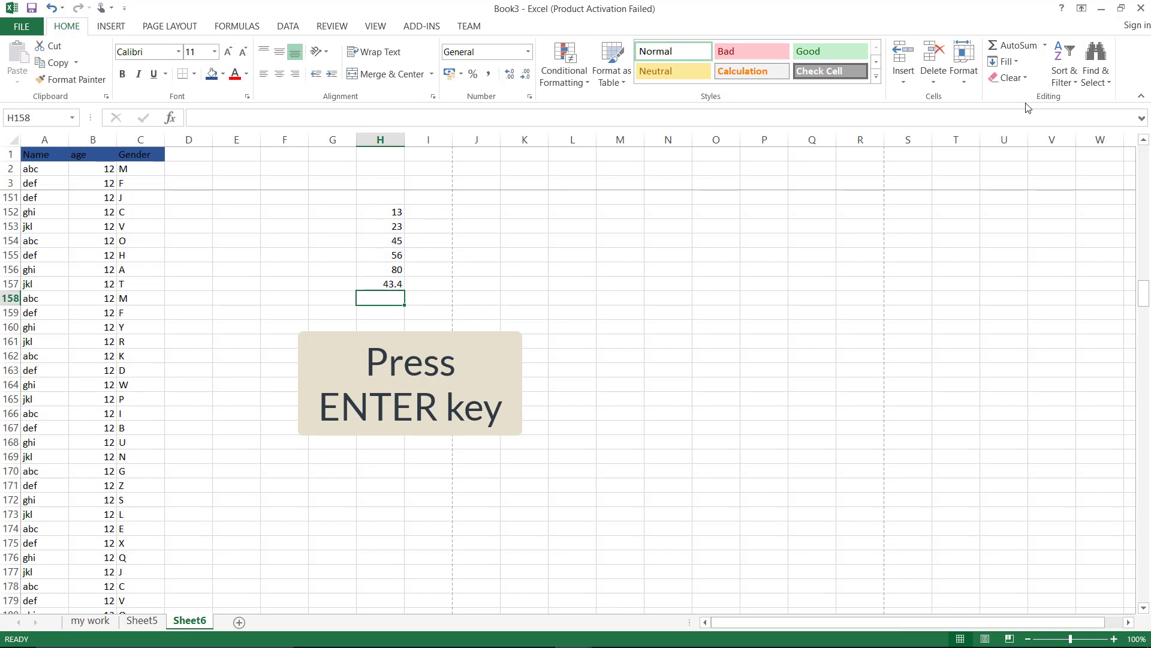
{"action": "left_click", "coordinate": [394, 286]}
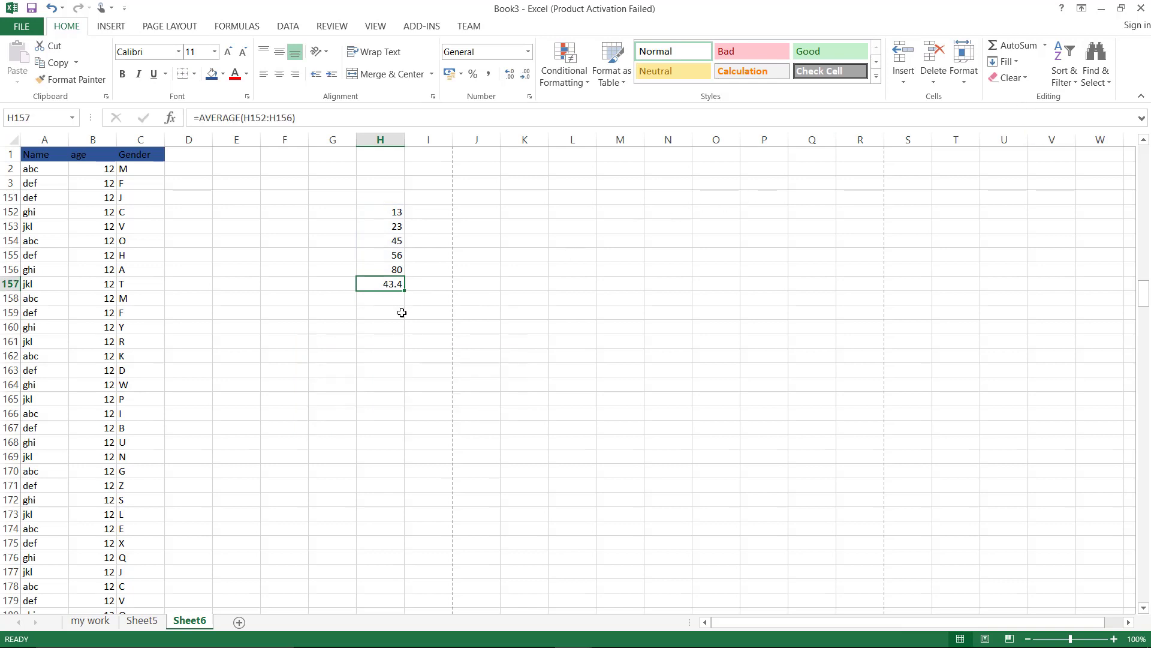
{"action": "key", "text": "BackSpace"}
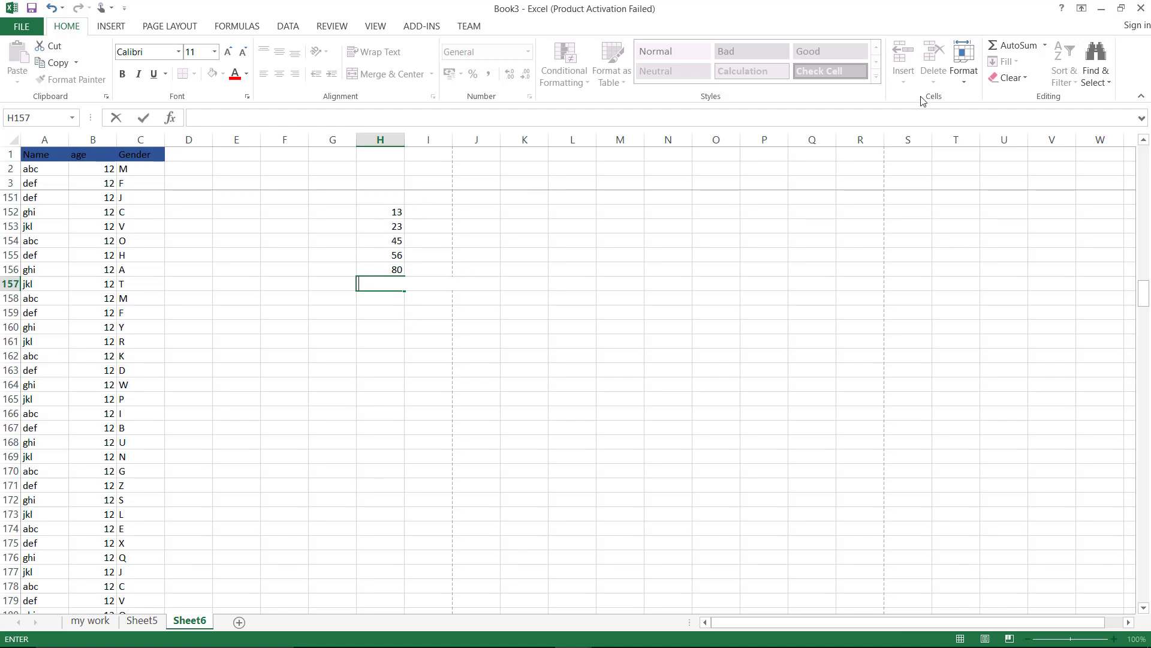
Insert a COUNT of H152:H156 into H157, returning 5, then clear it
{"action": "left_click", "coordinate": [1044, 45]}
{"action": "left_click", "coordinate": [1032, 100]}
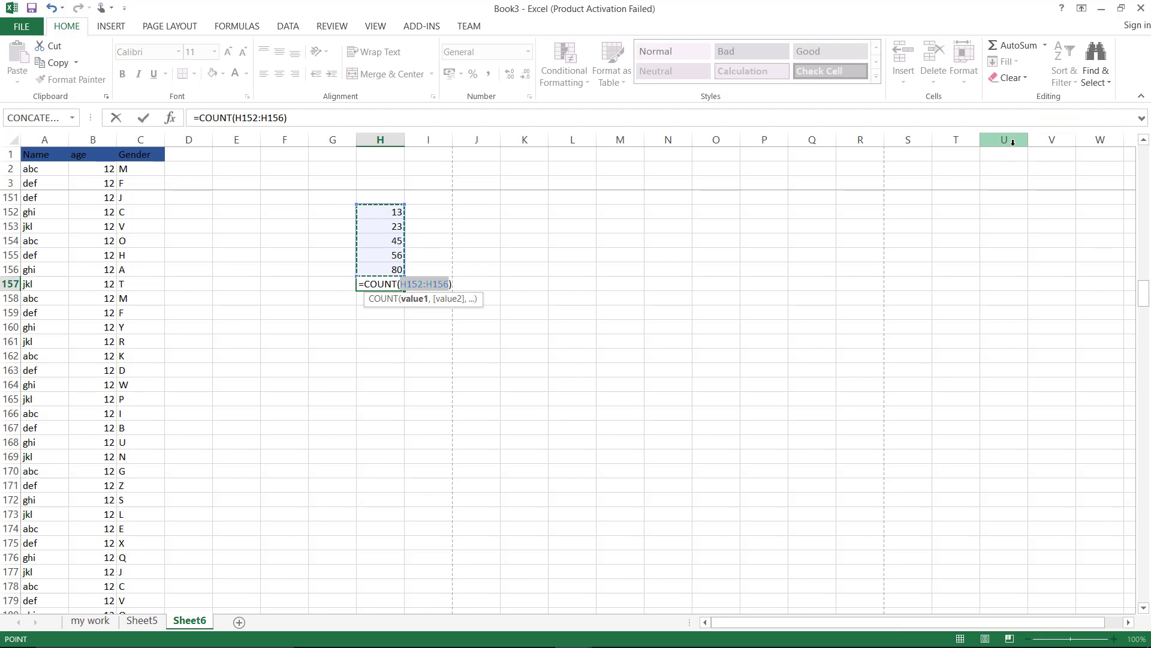
{"action": "key", "text": "Return"}
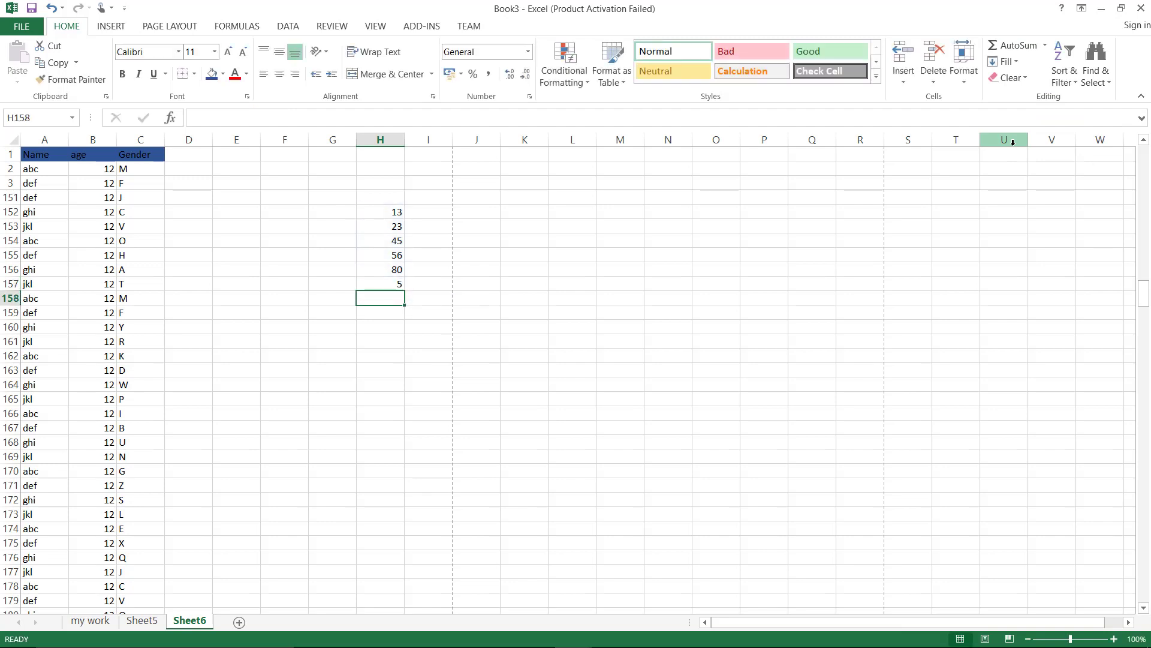
{"action": "left_click", "coordinate": [391, 283]}
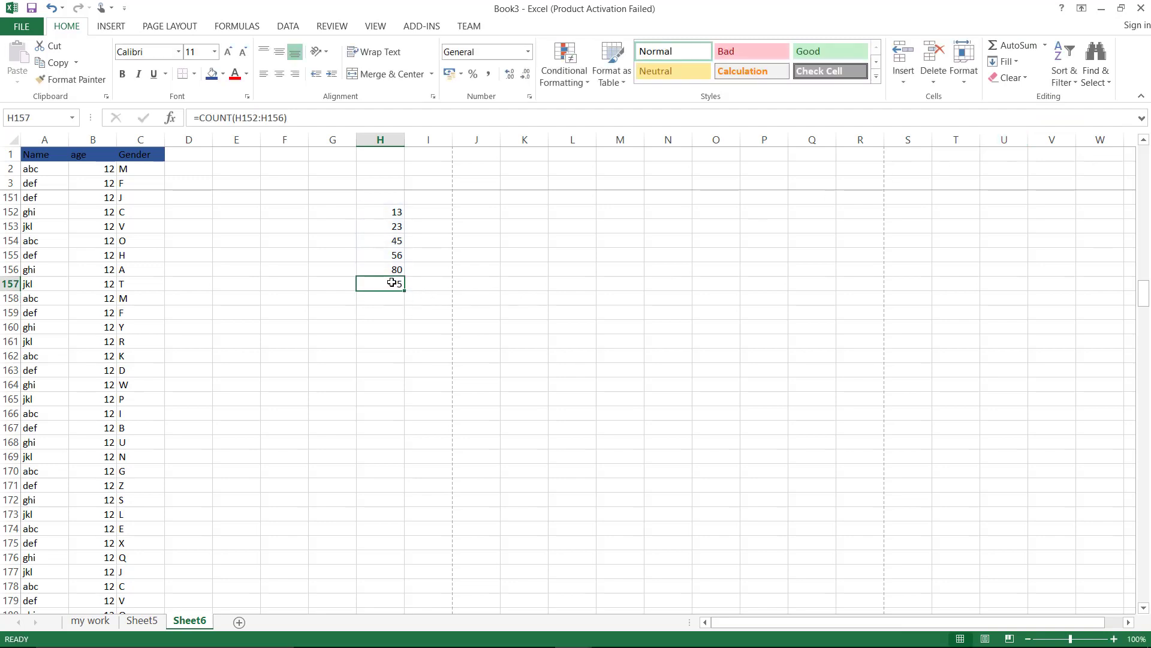
{"action": "key", "text": "BackSpace"}
Select H152:H156, place their MAX in H157, then delete it
{"action": "left_click", "coordinate": [653, 246]}
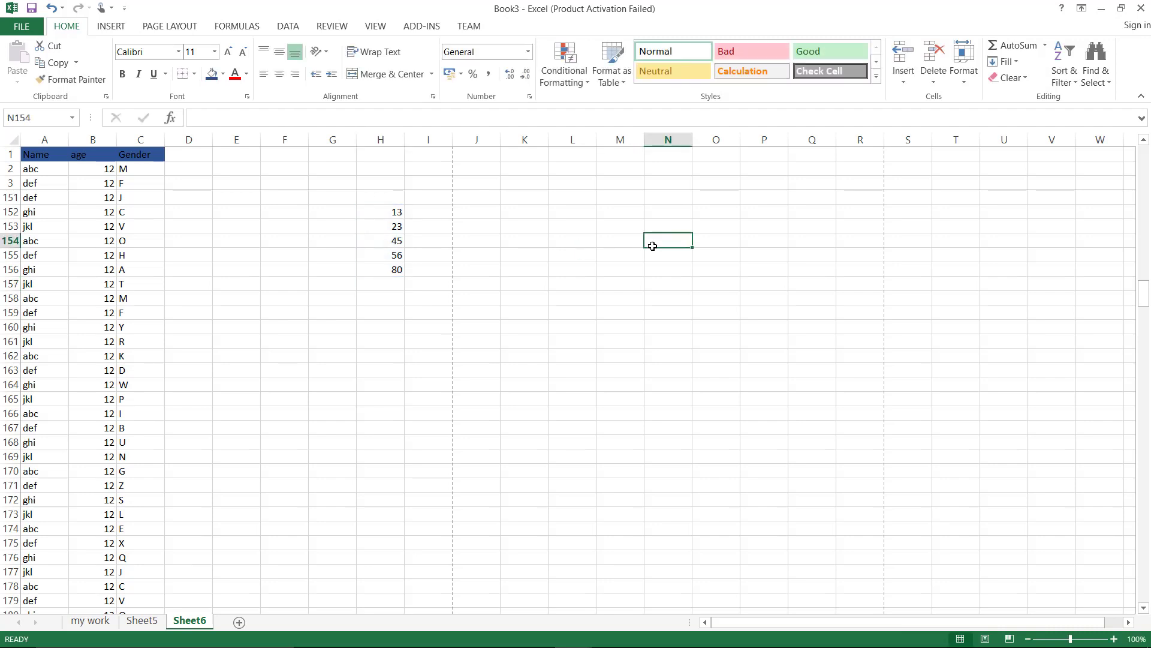
{"action": "left_click_drag", "start_coordinate": [392, 211], "coordinate": [397, 267]}
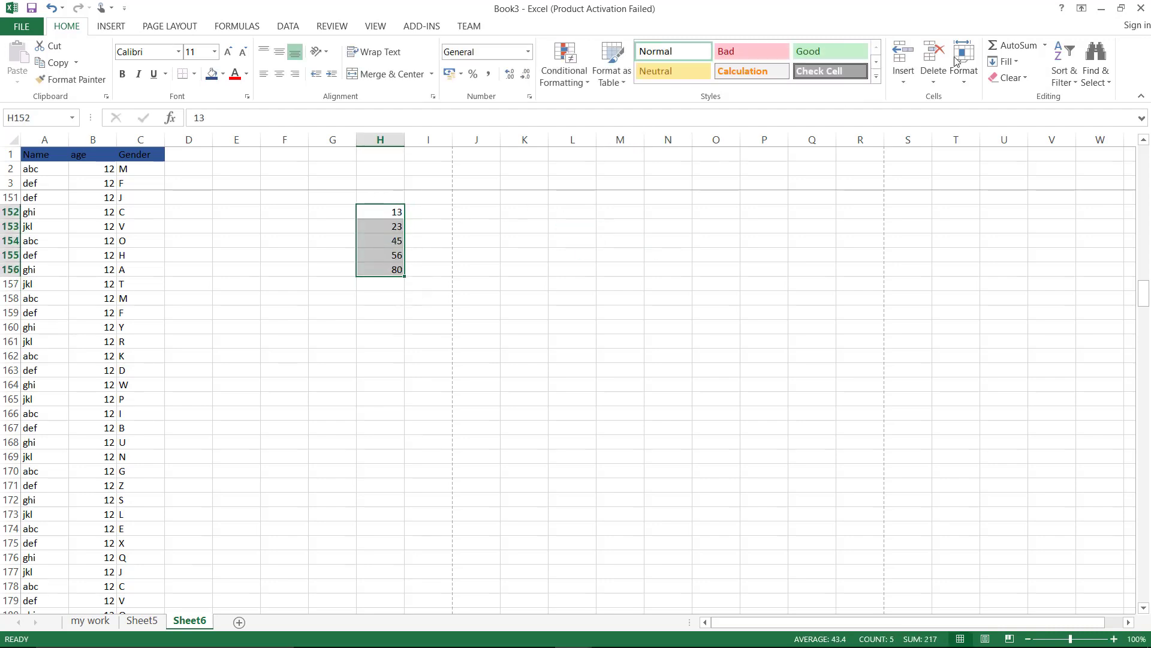
{"action": "left_click", "coordinate": [1045, 46]}
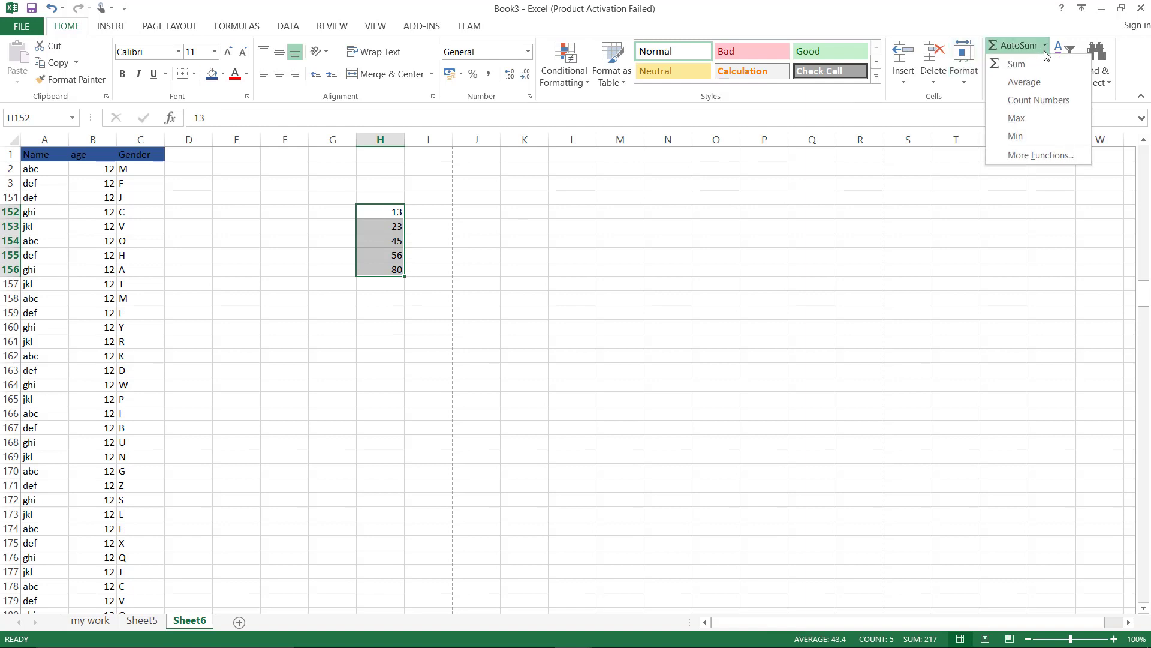
{"action": "left_click", "coordinate": [1017, 118]}
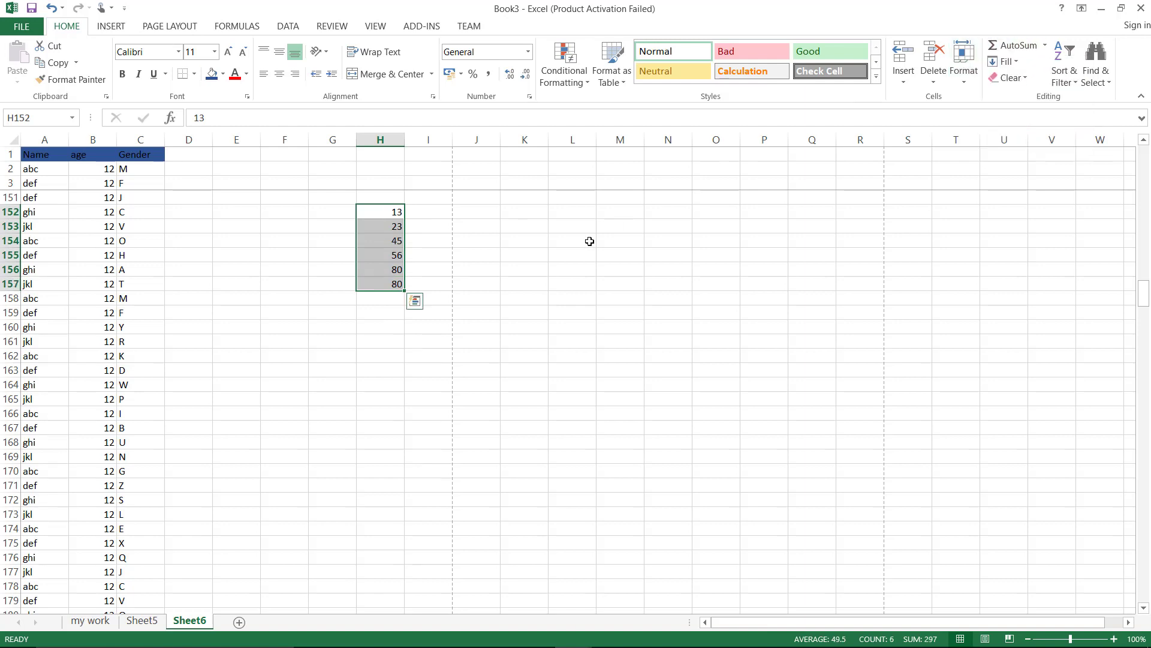
{"action": "left_click", "coordinate": [393, 284]}
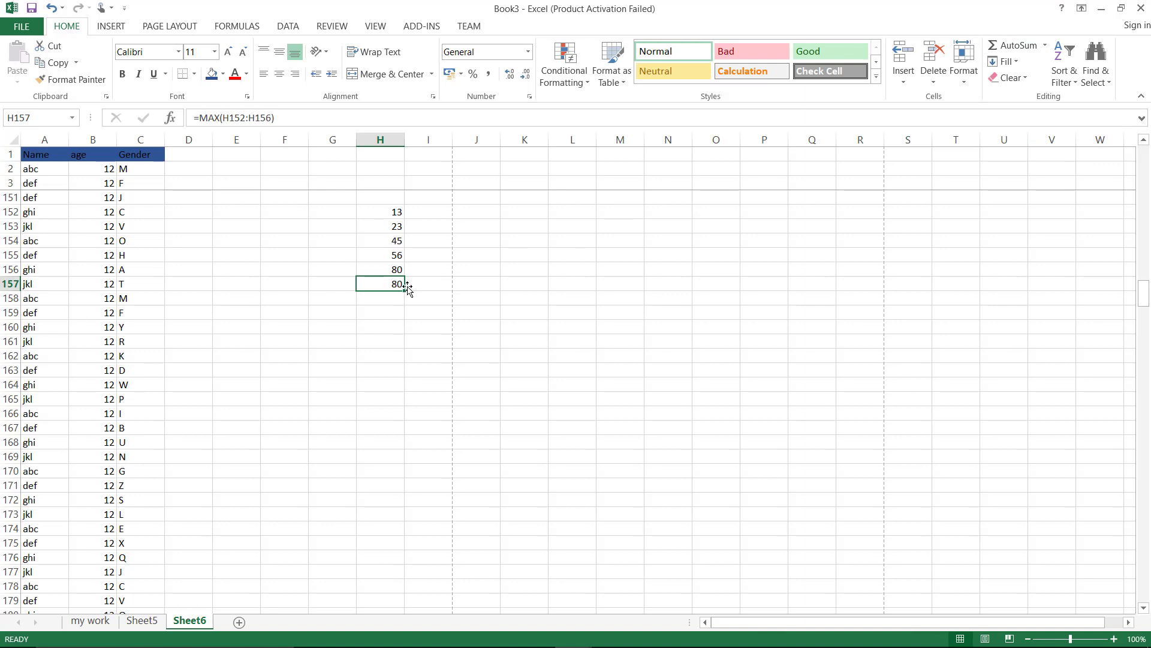
{"action": "key", "text": "BackSpace"}
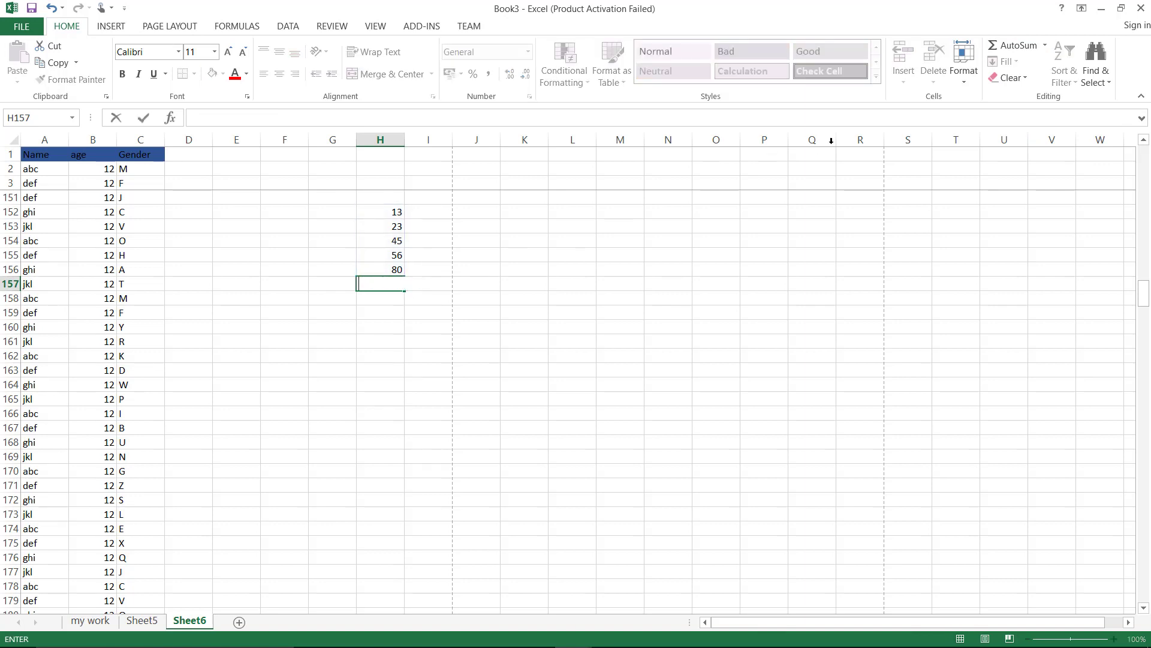
Insert =MIN(H152:H156) into H157, returning 13
{"action": "left_click", "coordinate": [1044, 48]}
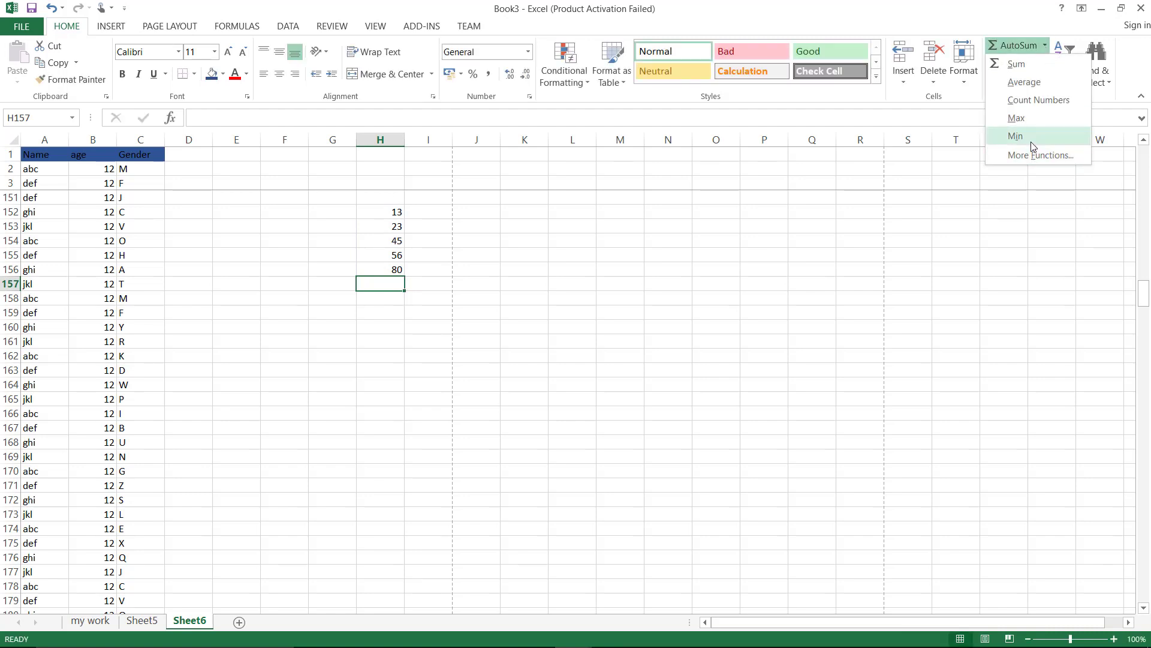
{"action": "left_click", "coordinate": [1031, 140]}
{"action": "key", "text": "Return"}
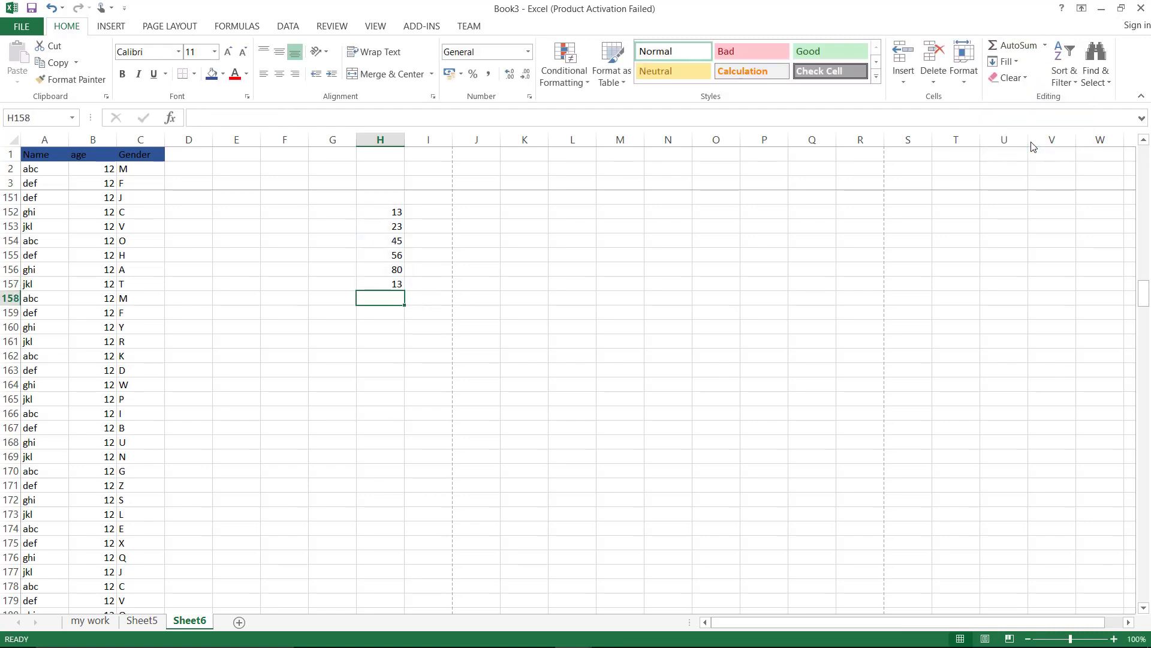
{"action": "left_click", "coordinate": [397, 285]}
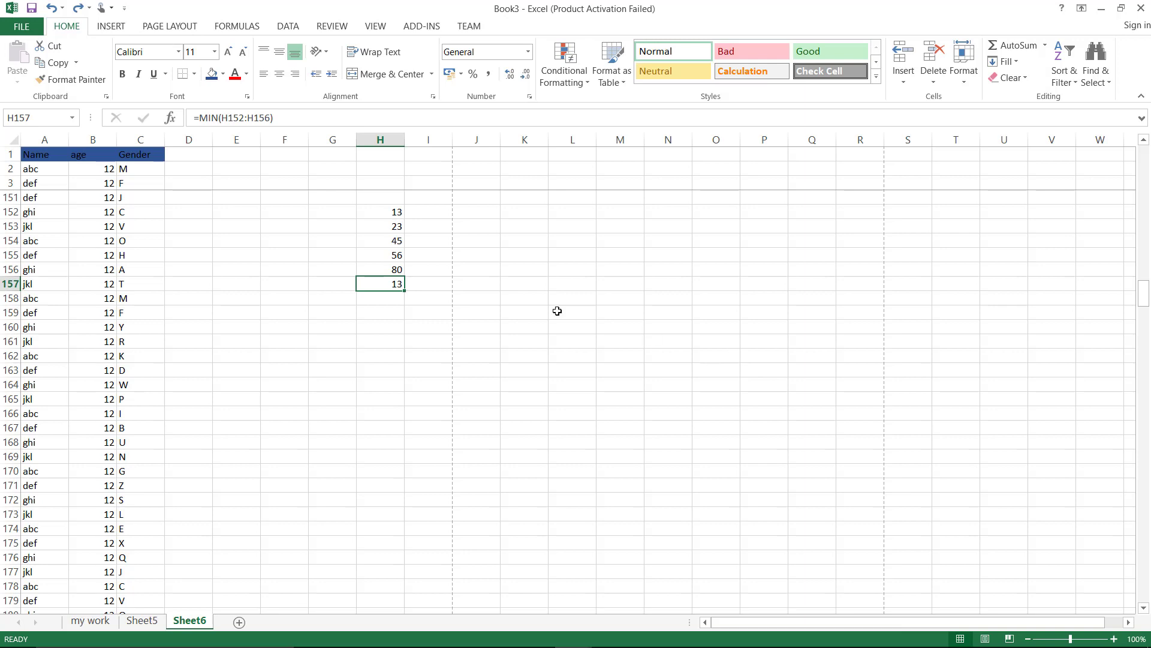
{"action": "left_click_drag", "start_coordinate": [92, 139], "coordinate": [137, 139]}
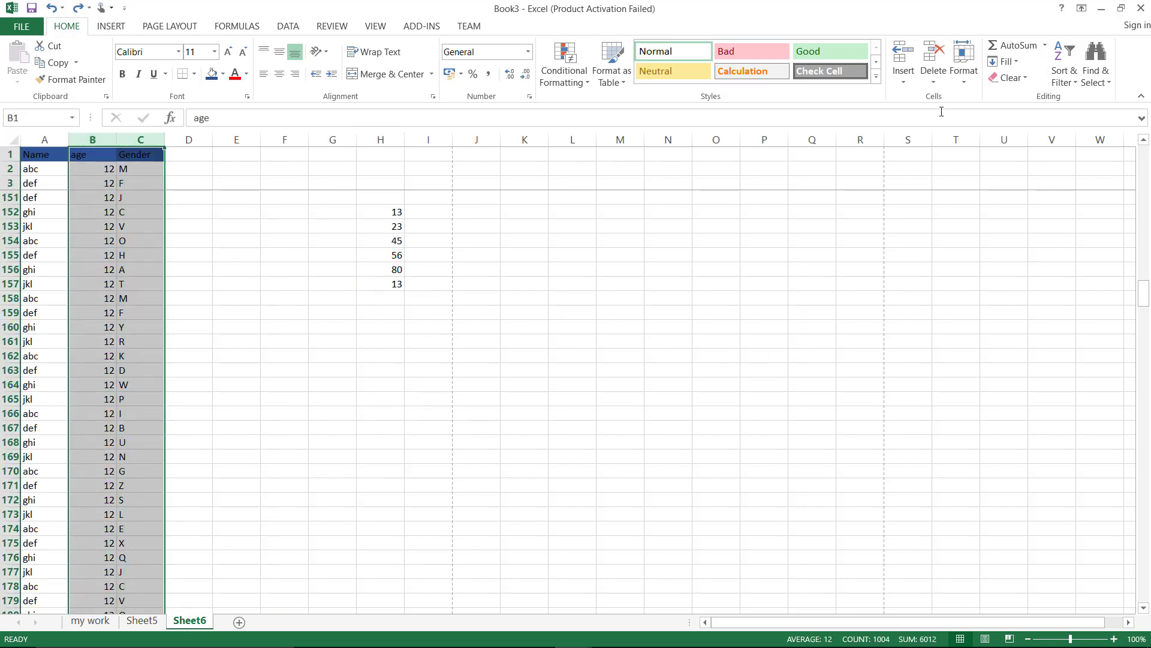
{"action": "left_click", "coordinate": [964, 66]}
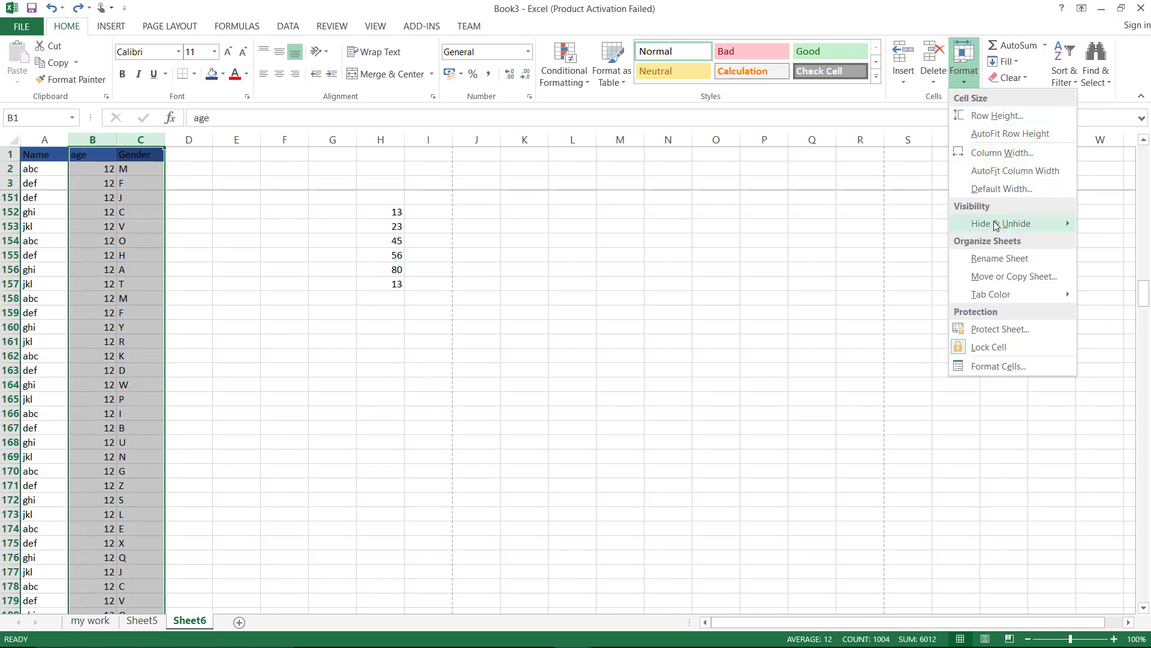
{"action": "mouse_move", "coordinate": [994, 223]}
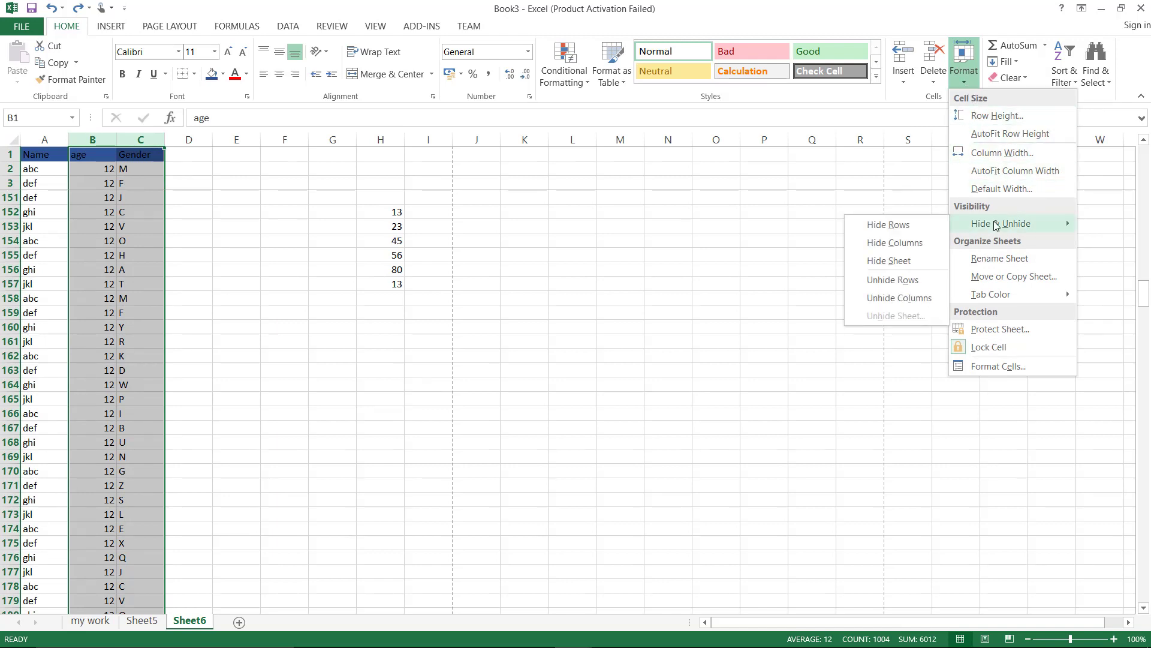
{"action": "left_click", "coordinate": [897, 241]}
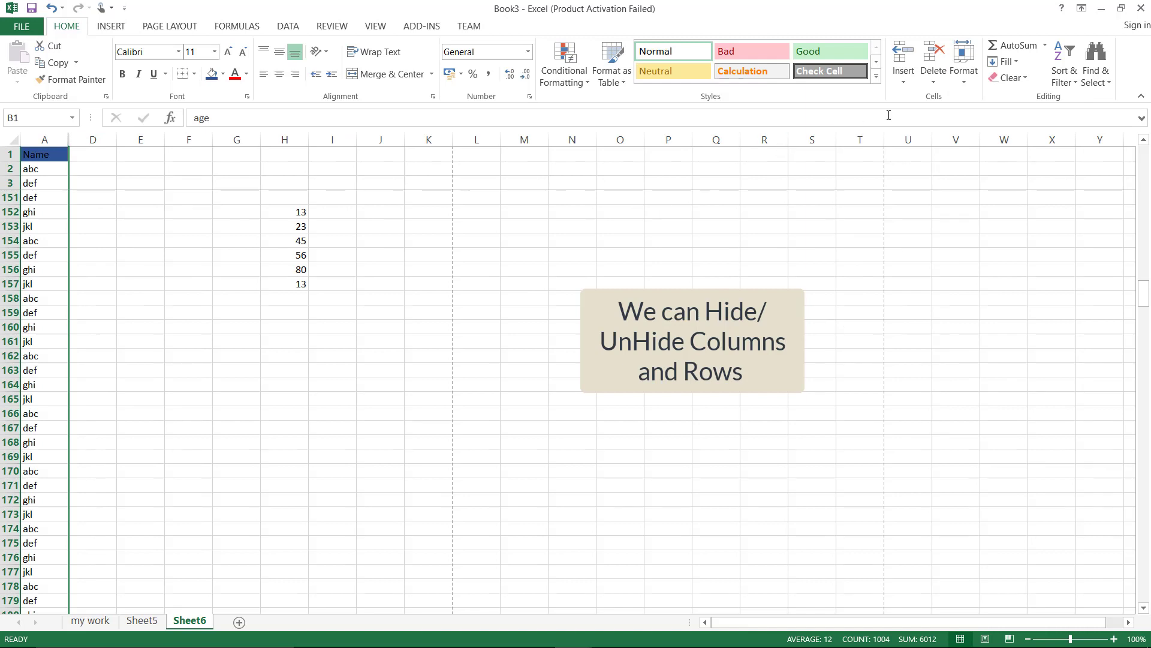
{"action": "left_click", "coordinate": [968, 81]}
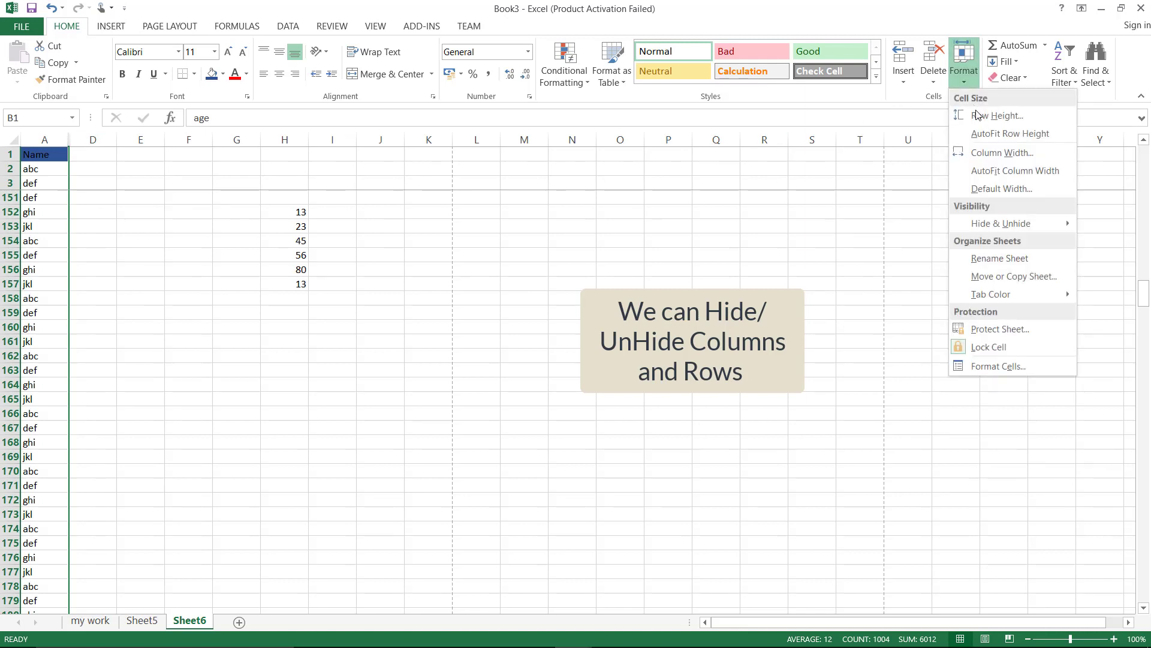
{"action": "mouse_move", "coordinate": [998, 227]}
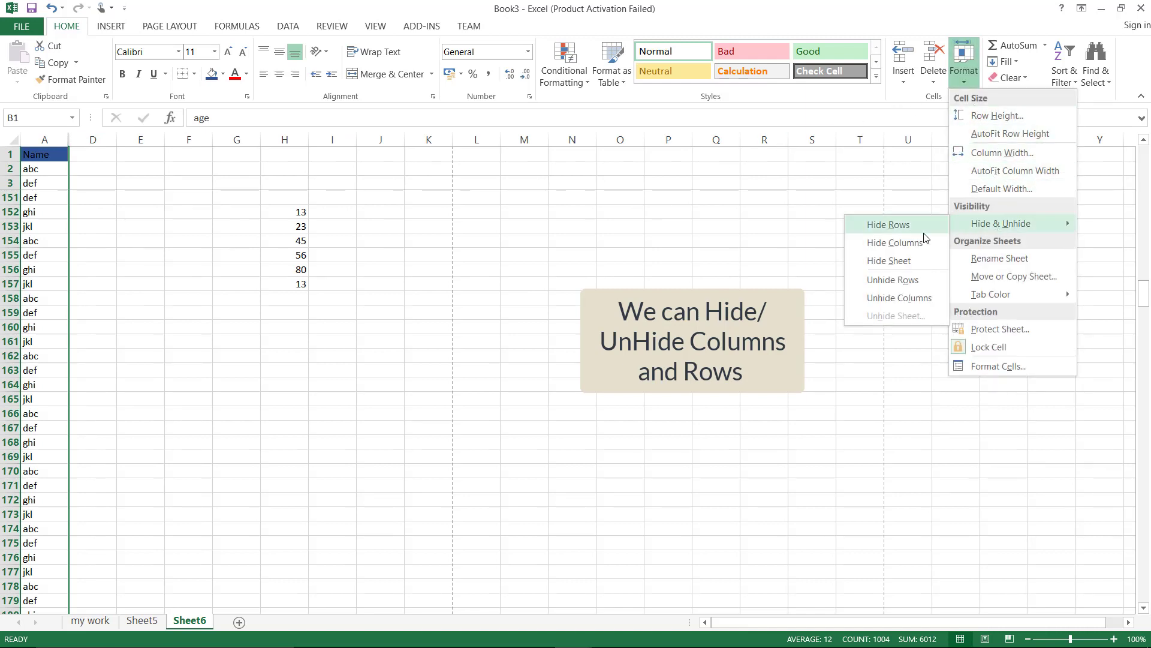
{"action": "left_click", "coordinate": [905, 300]}
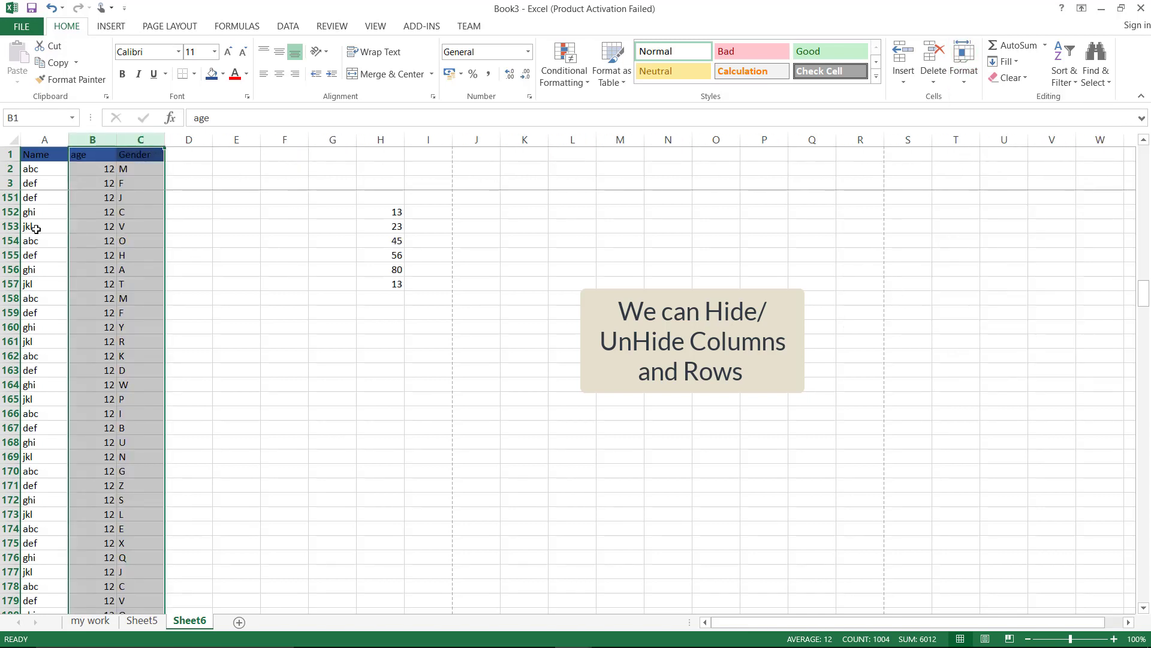
{"action": "left_click", "coordinate": [224, 270]}
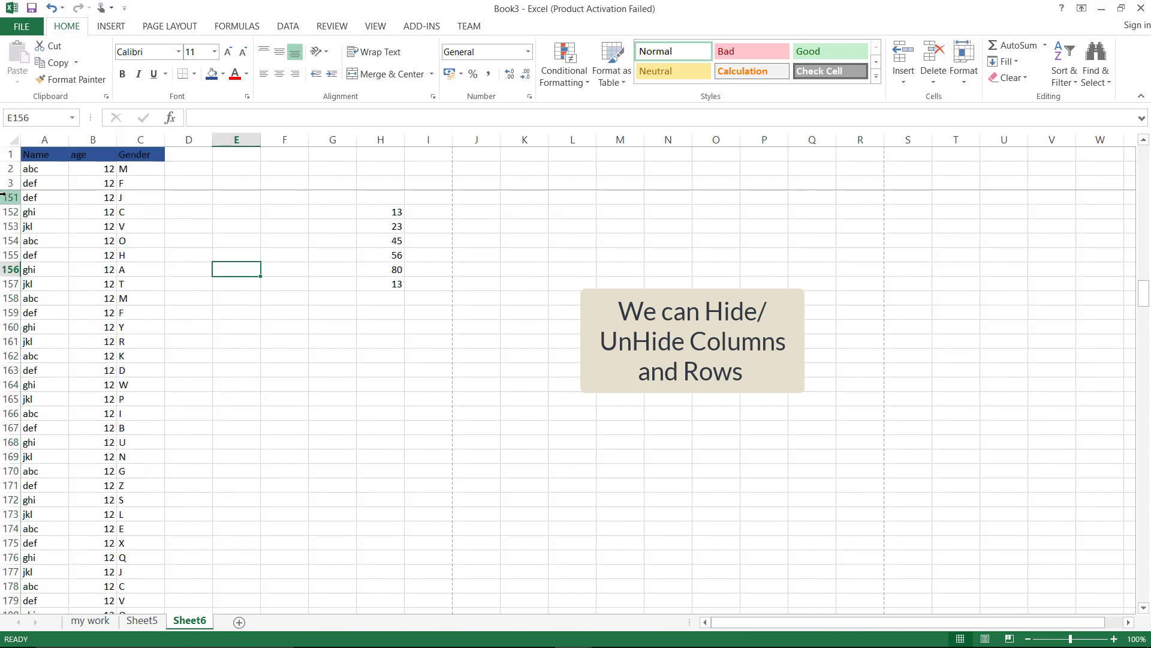
Hide rows 151–155 using Format > Hide & Unhide
{"action": "left_click_drag", "start_coordinate": [3, 197], "coordinate": [6, 257]}
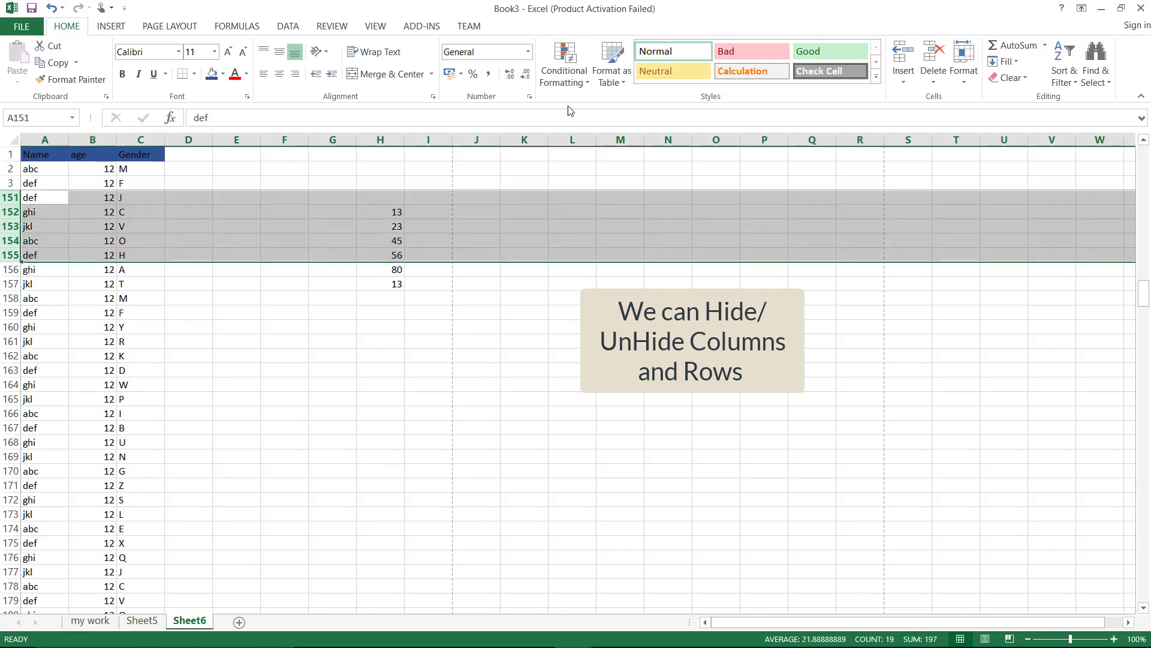
{"action": "left_click", "coordinate": [963, 69]}
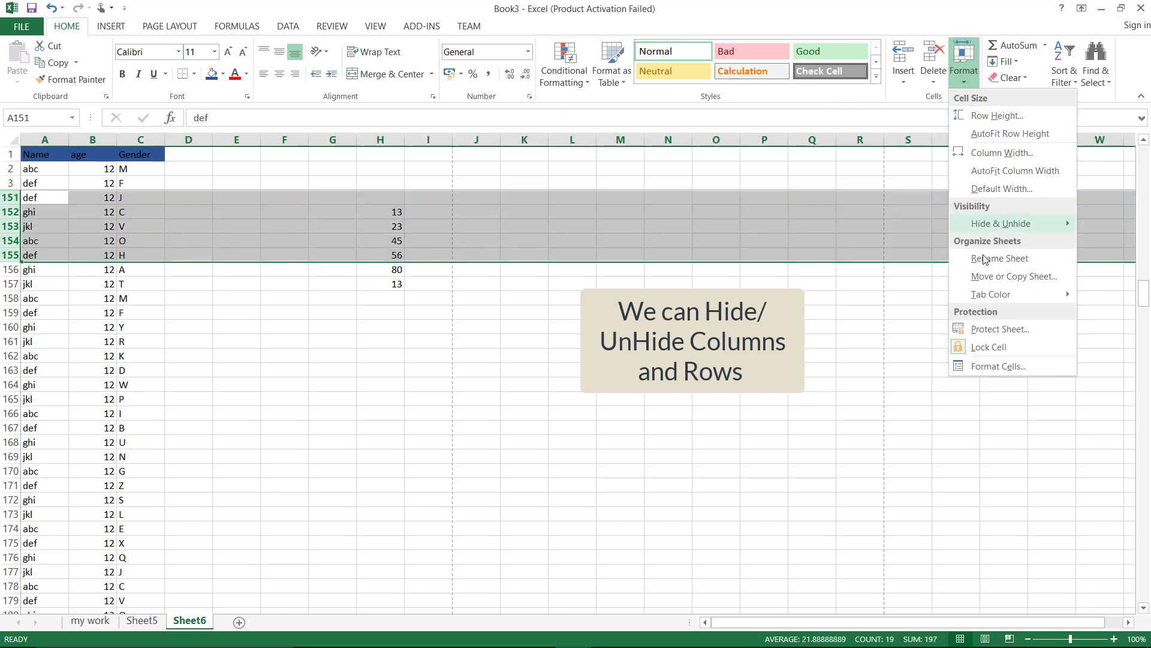
{"action": "mouse_move", "coordinate": [982, 225]}
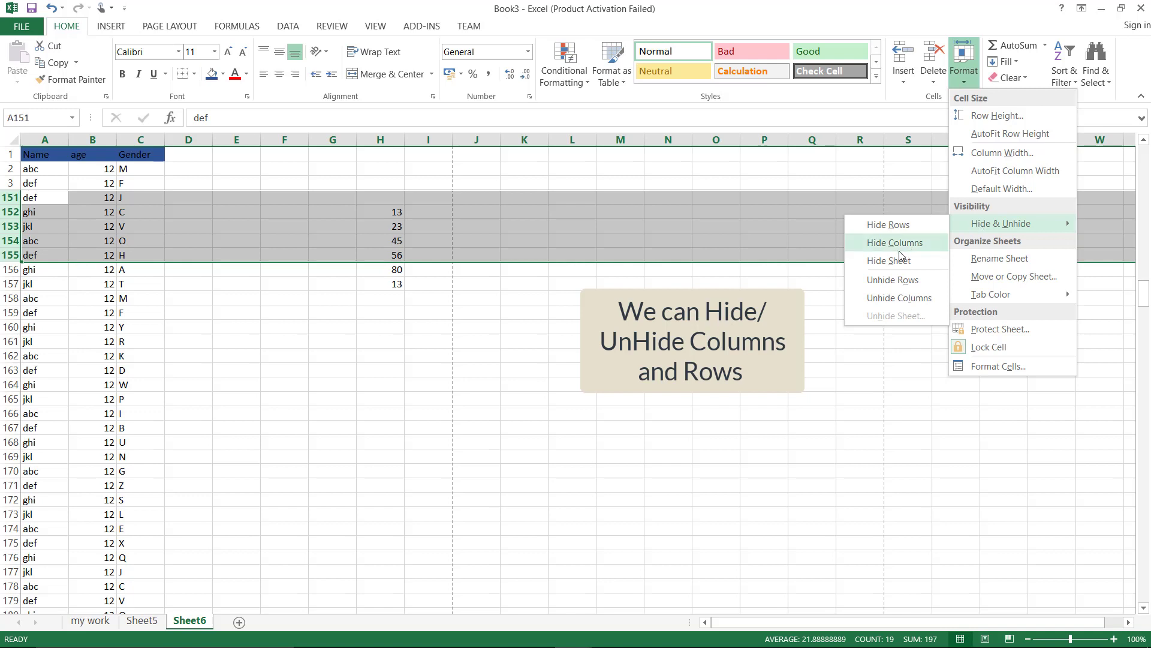
{"action": "left_click", "coordinate": [893, 226]}
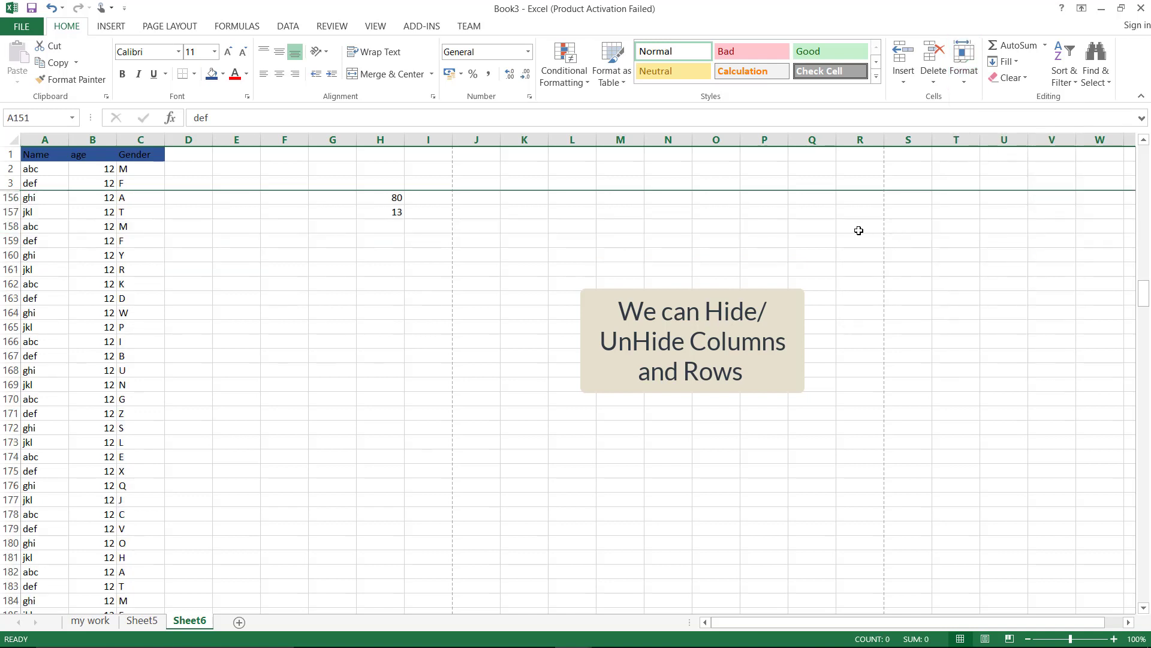
Unhide rows 151–155 and deselect them
{"action": "left_click", "coordinate": [963, 66]}
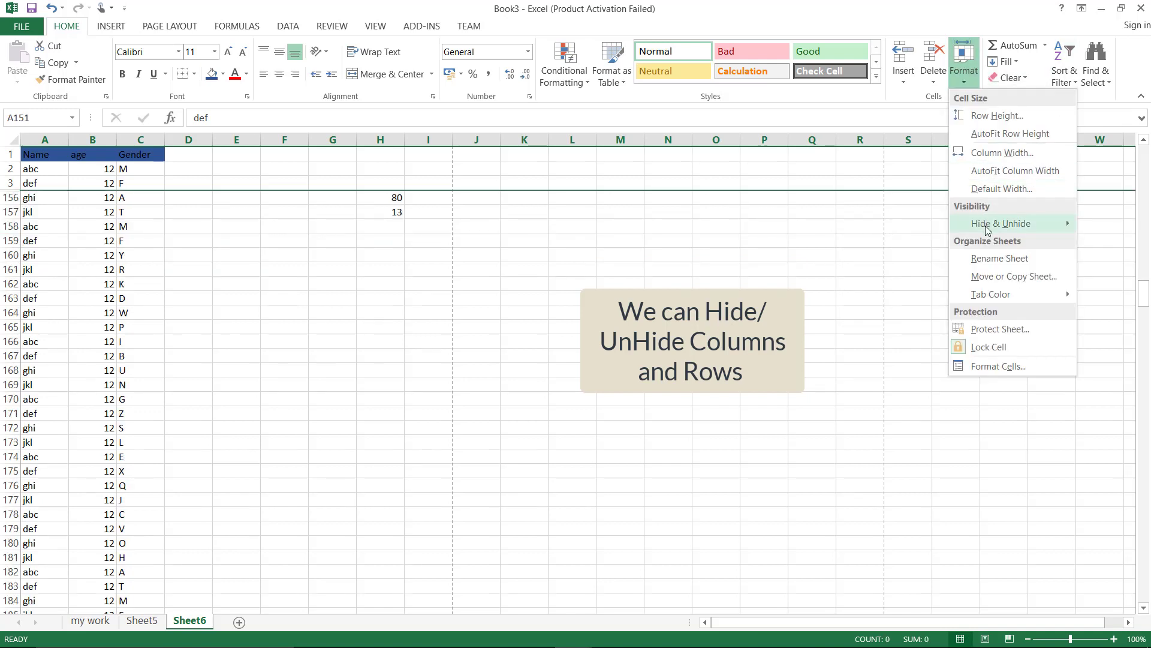
{"action": "mouse_move", "coordinate": [986, 231]}
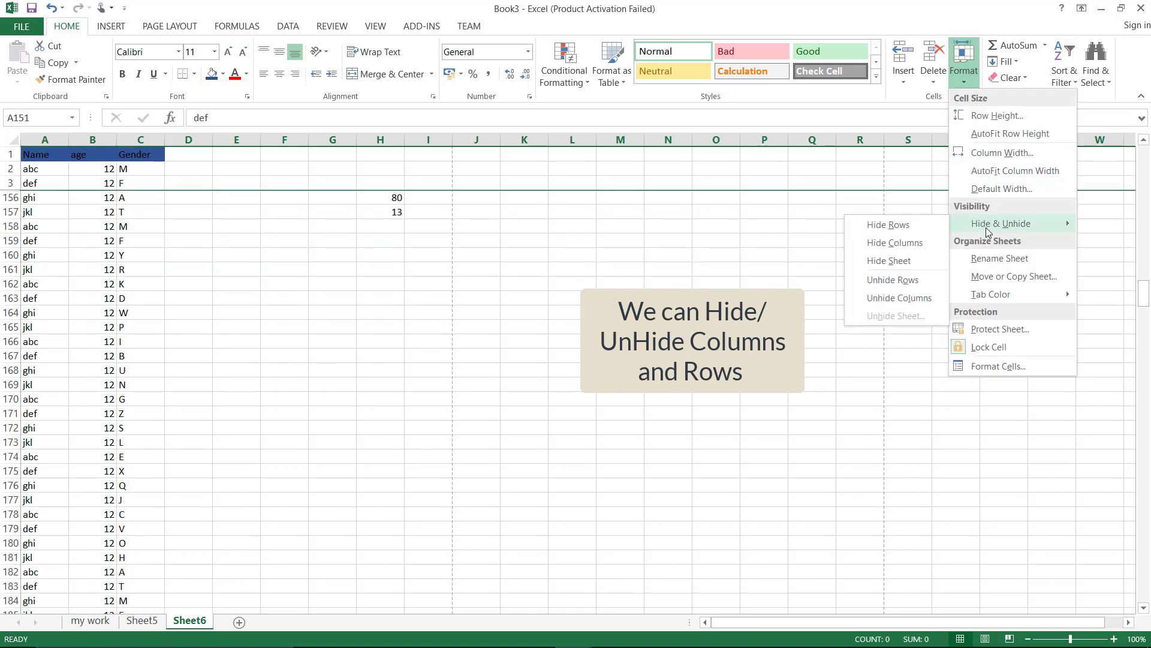
{"action": "left_click", "coordinate": [879, 286]}
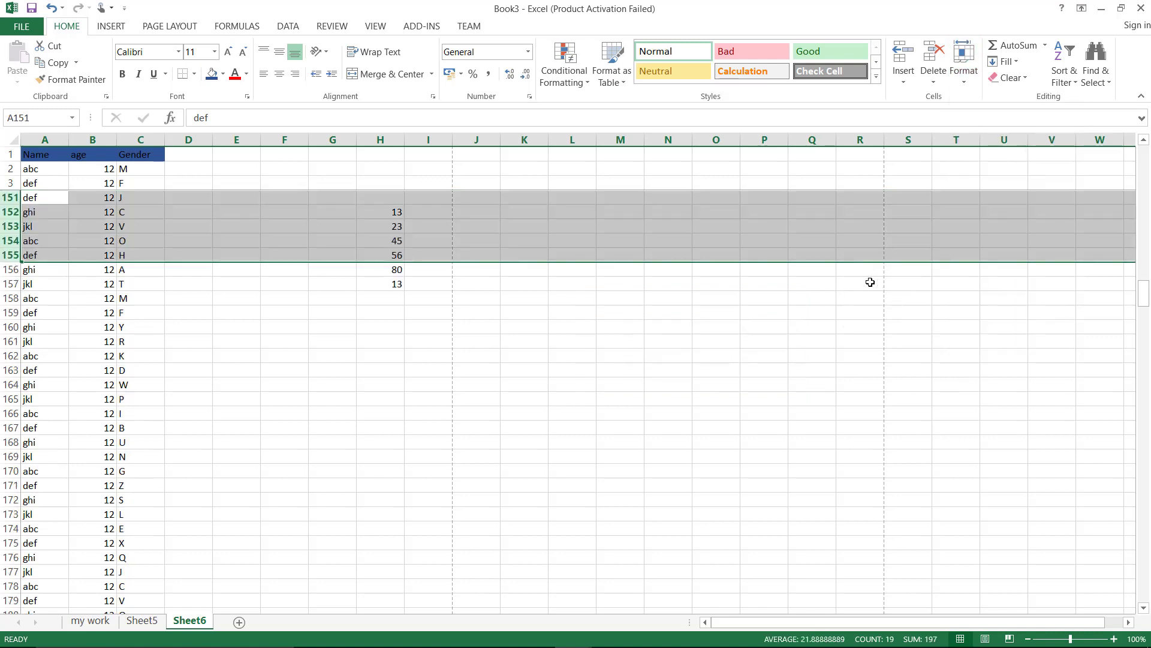
{"action": "left_click", "coordinate": [681, 346]}
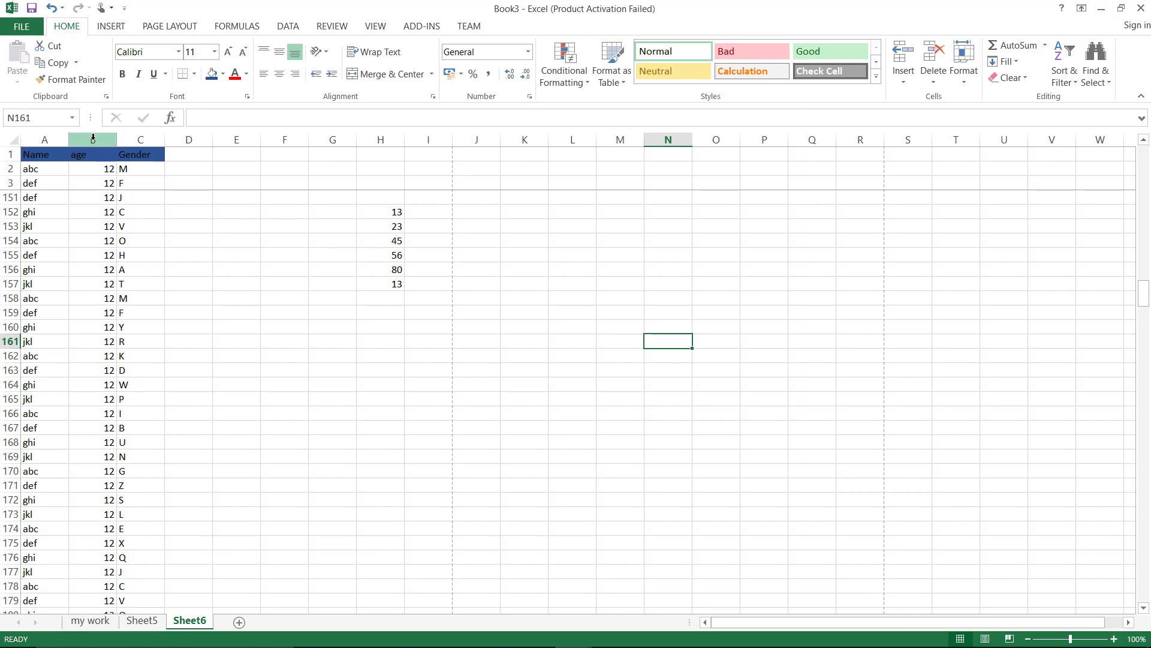
Group the age and Gender columns B:C
{"action": "left_click_drag", "start_coordinate": [94, 139], "coordinate": [131, 139]}
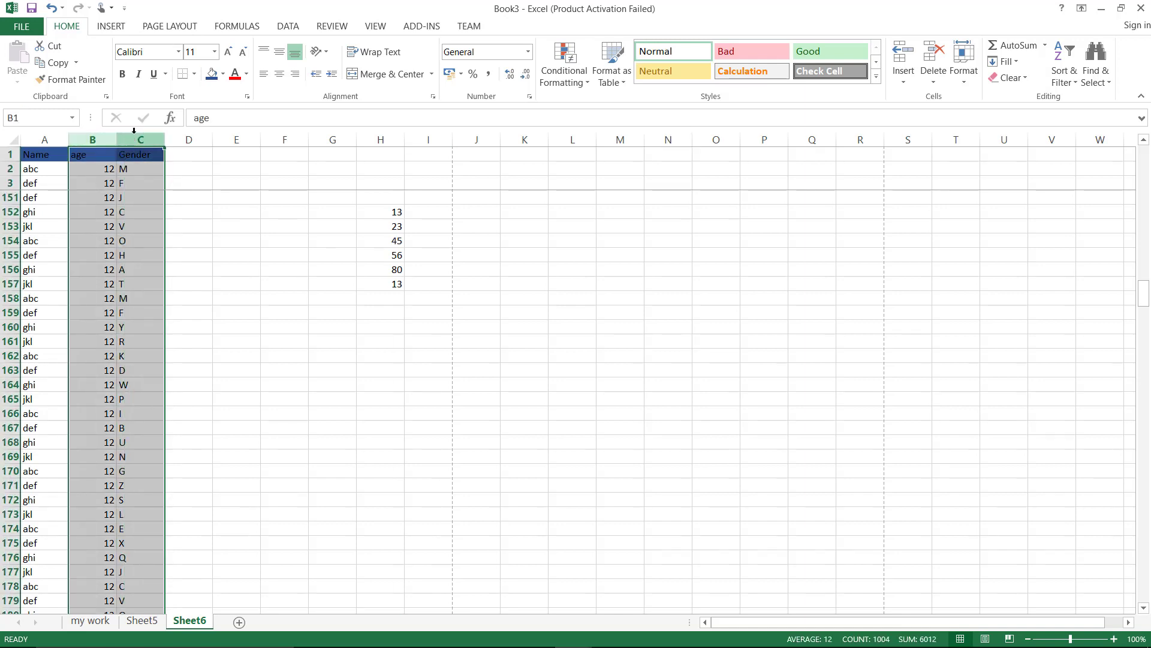
{"action": "left_click", "coordinate": [289, 30]}
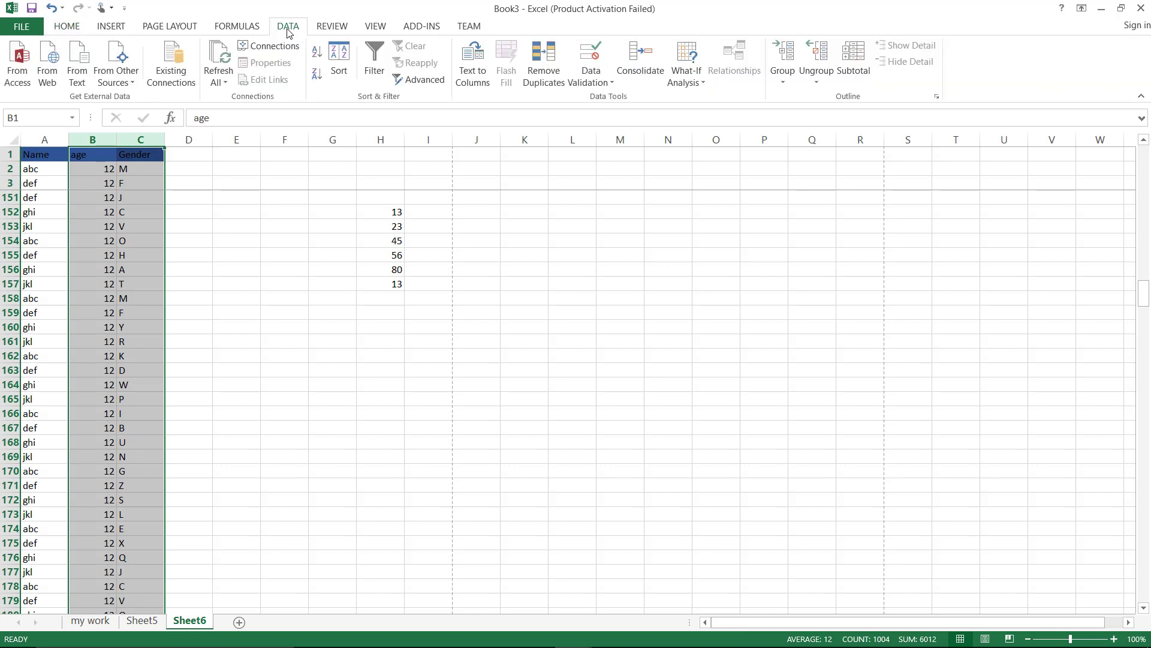
{"action": "left_click", "coordinate": [785, 83]}
{"action": "left_click", "coordinate": [798, 101]}
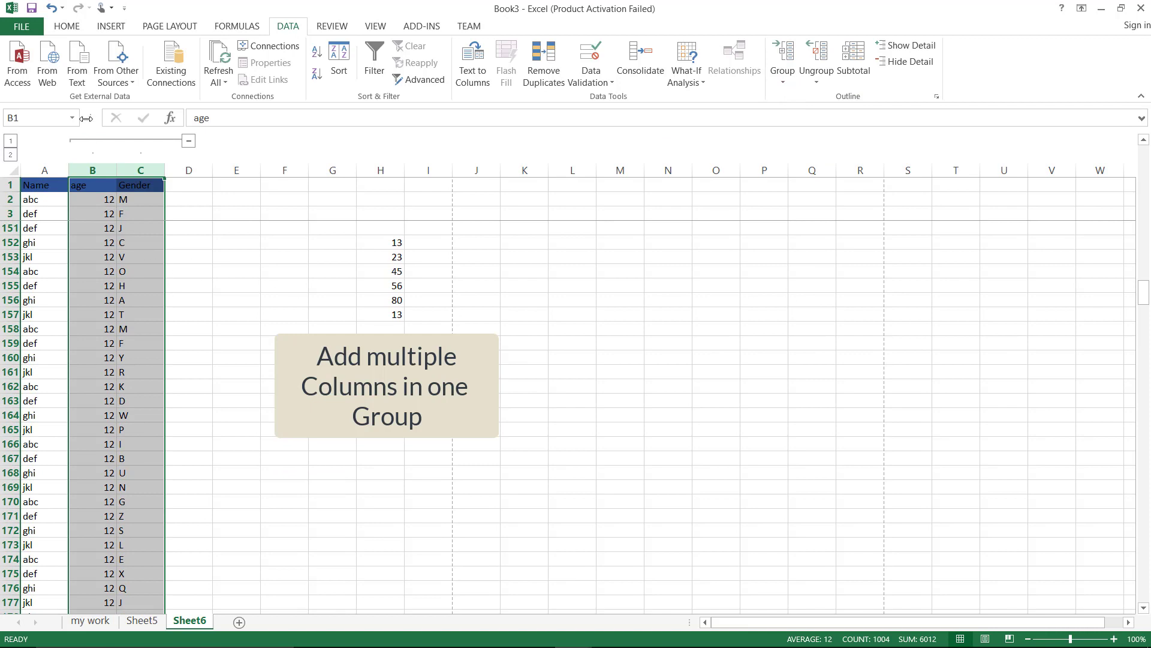
Collapse and expand columns B:C twice, then ungroup them
{"action": "left_click", "coordinate": [190, 141]}
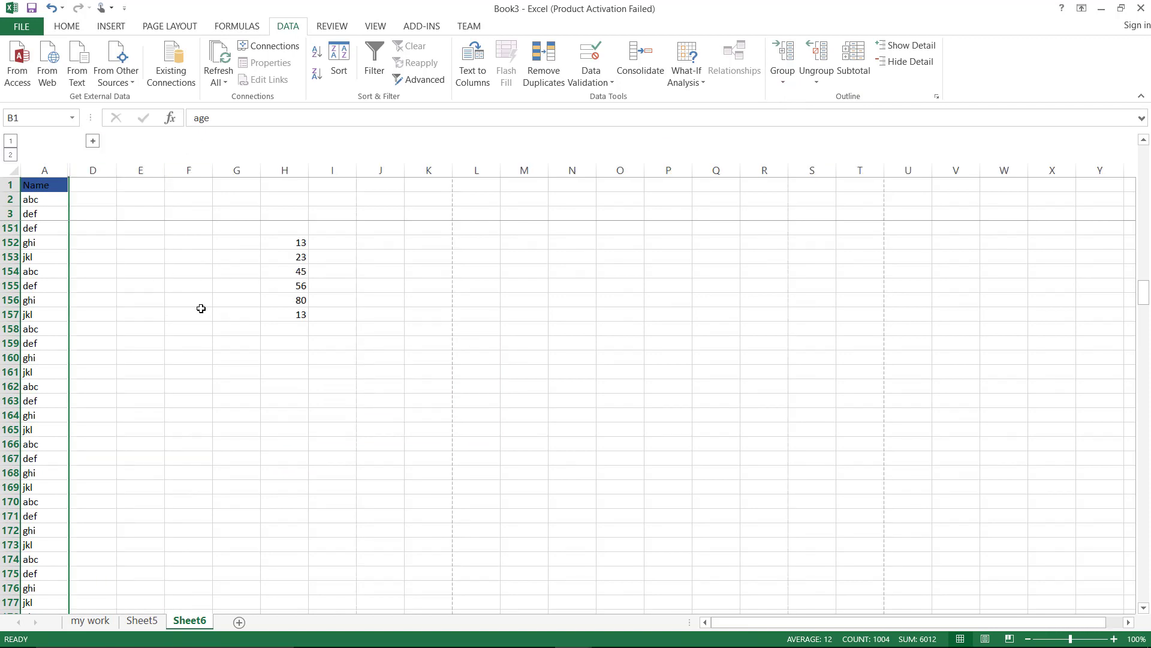
{"action": "left_click", "coordinate": [94, 141]}
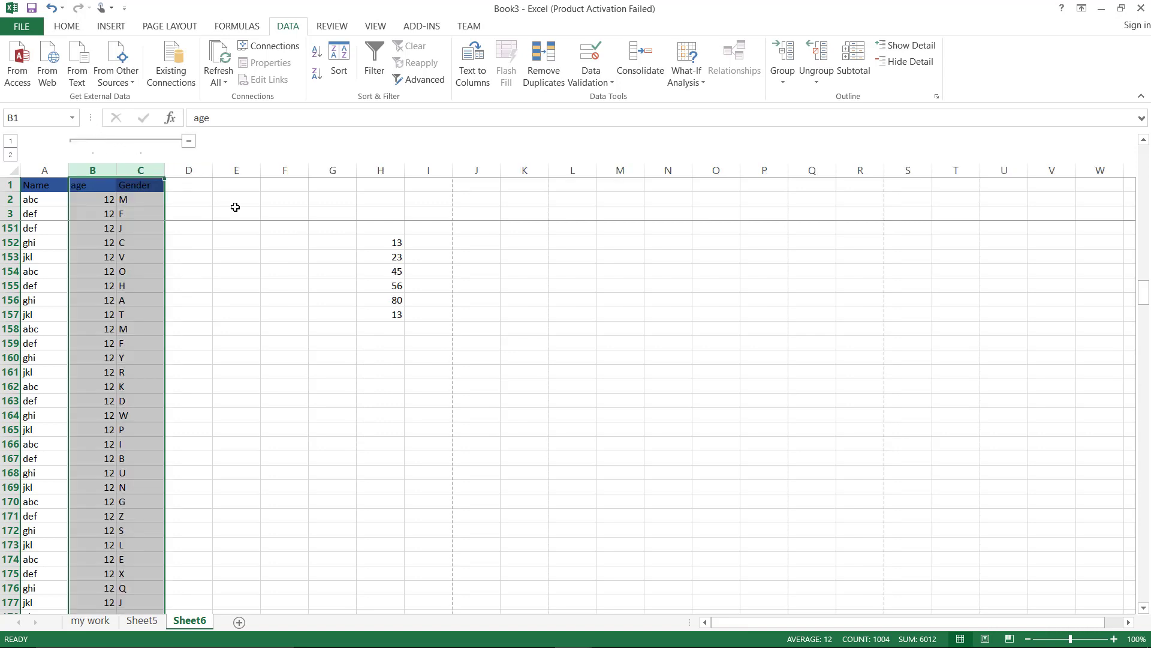
{"action": "left_click", "coordinate": [189, 144]}
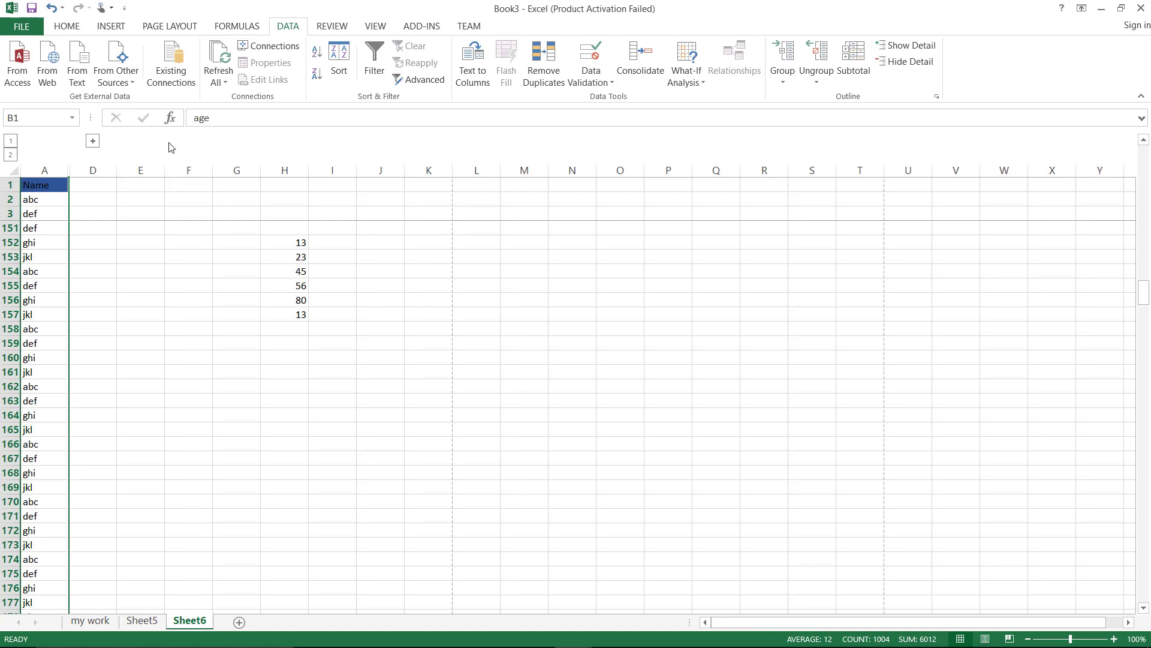
{"action": "left_click", "coordinate": [93, 143]}
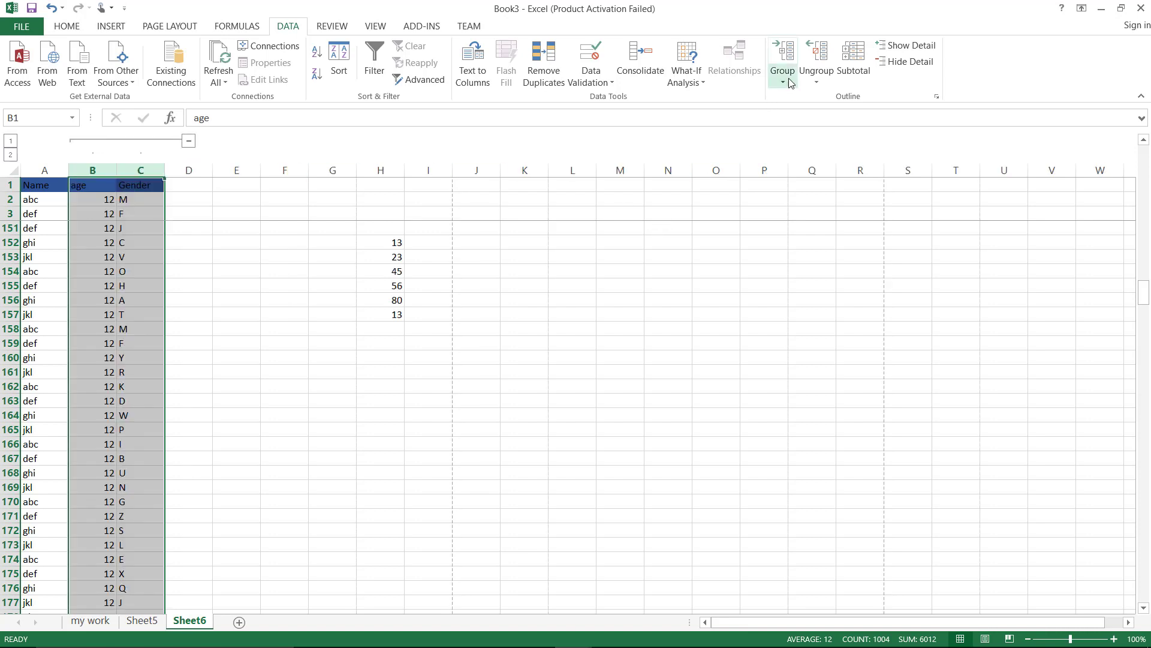
{"action": "left_click", "coordinate": [816, 83]}
{"action": "left_click", "coordinate": [827, 98]}
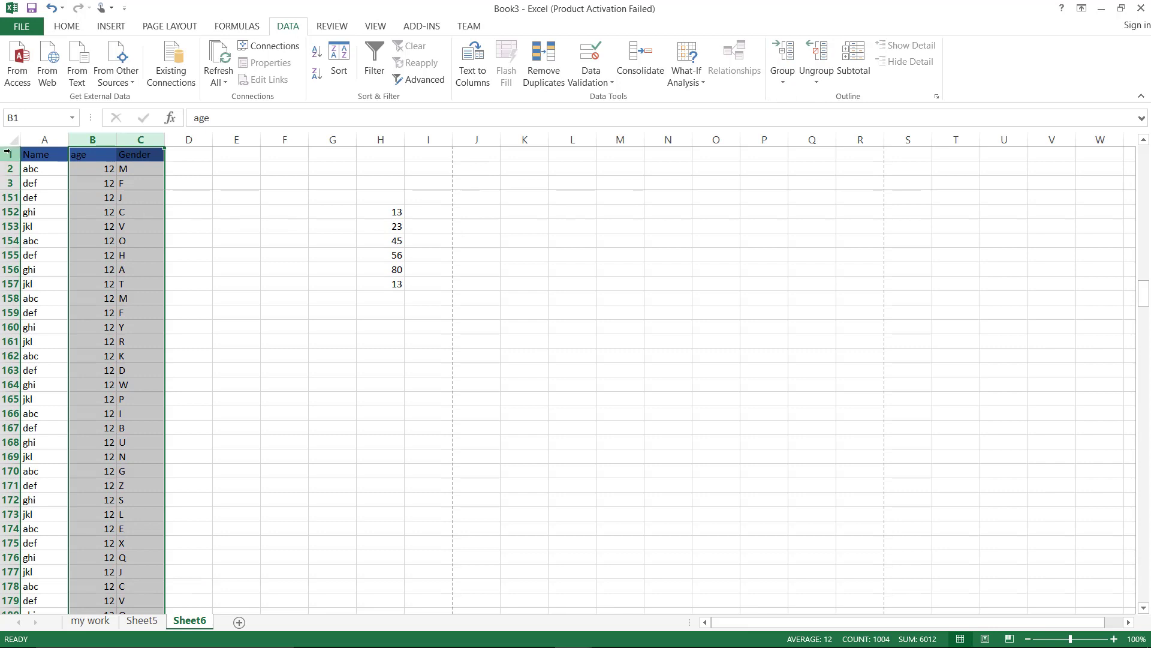
Group rows 1–3, then collapse and re-expand them with outline levels 1 and 2
{"action": "left_click_drag", "start_coordinate": [7, 152], "coordinate": [8, 183]}
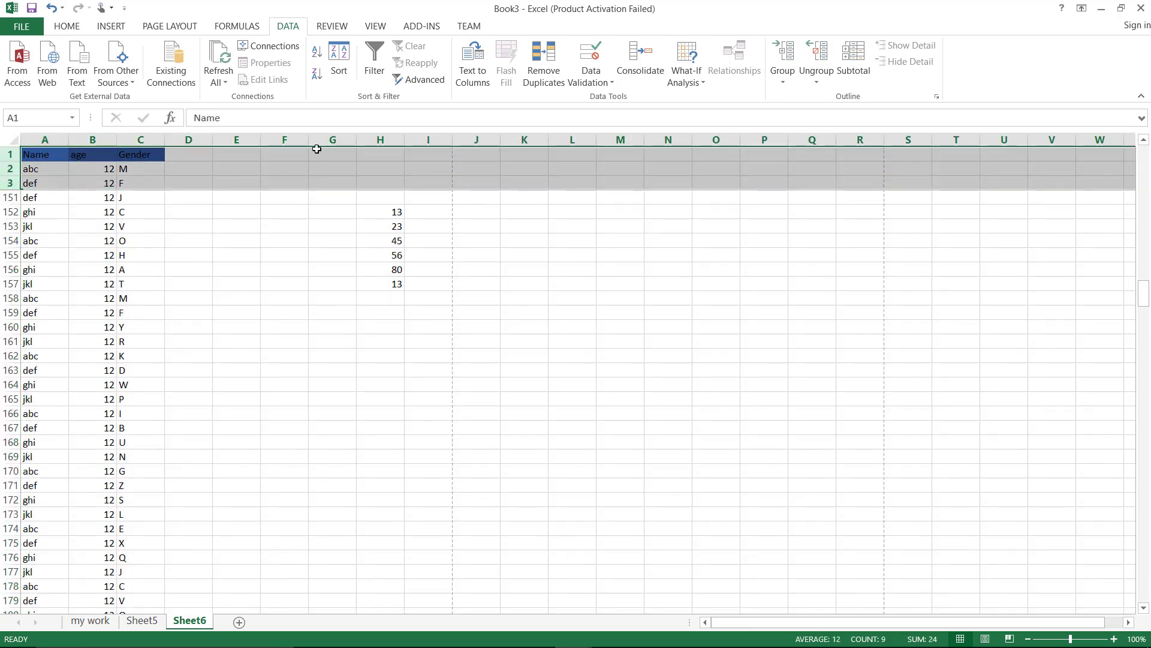
{"action": "left_click", "coordinate": [783, 83]}
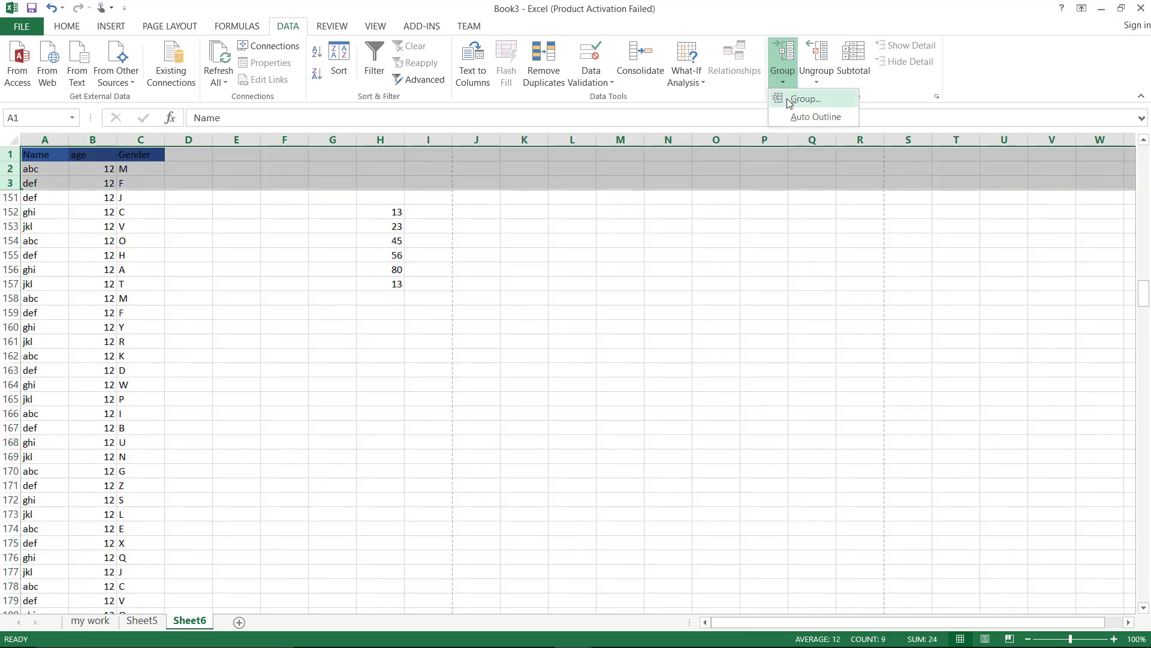
{"action": "left_click", "coordinate": [789, 104]}
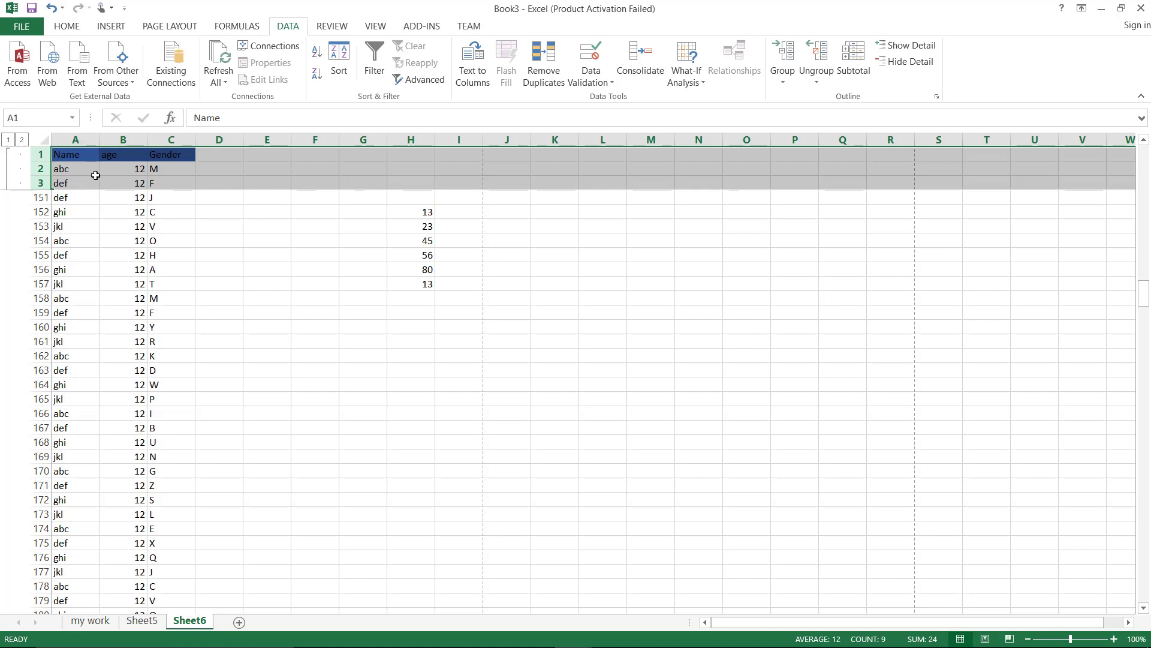
{"action": "left_click", "coordinate": [9, 141]}
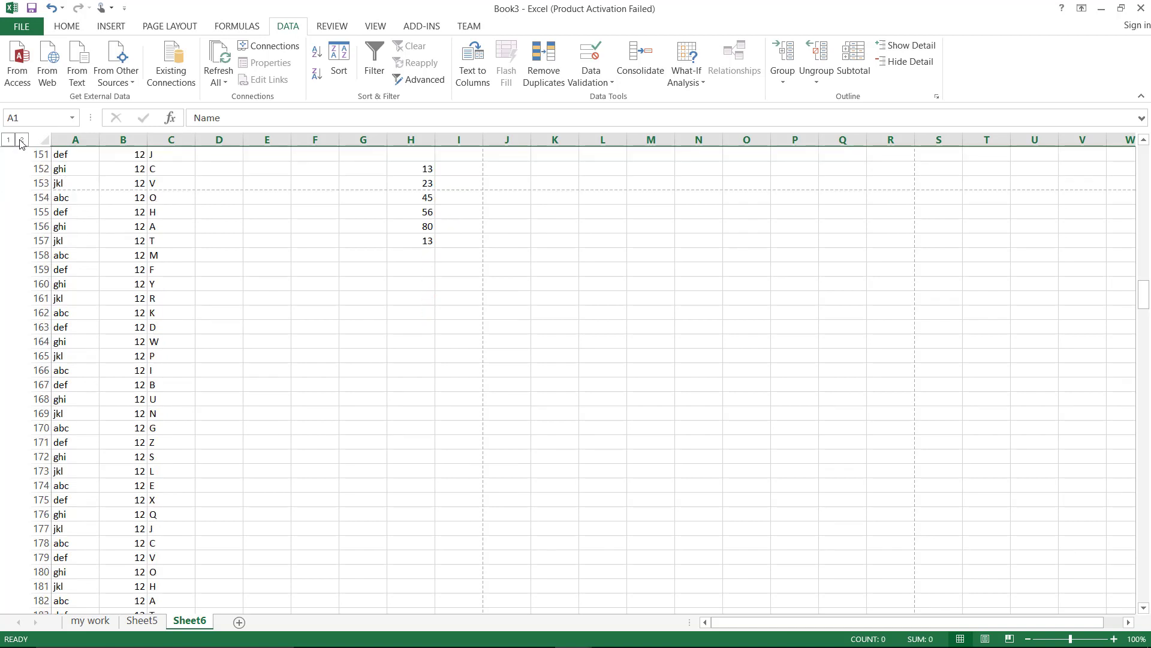
{"action": "left_click", "coordinate": [21, 140]}
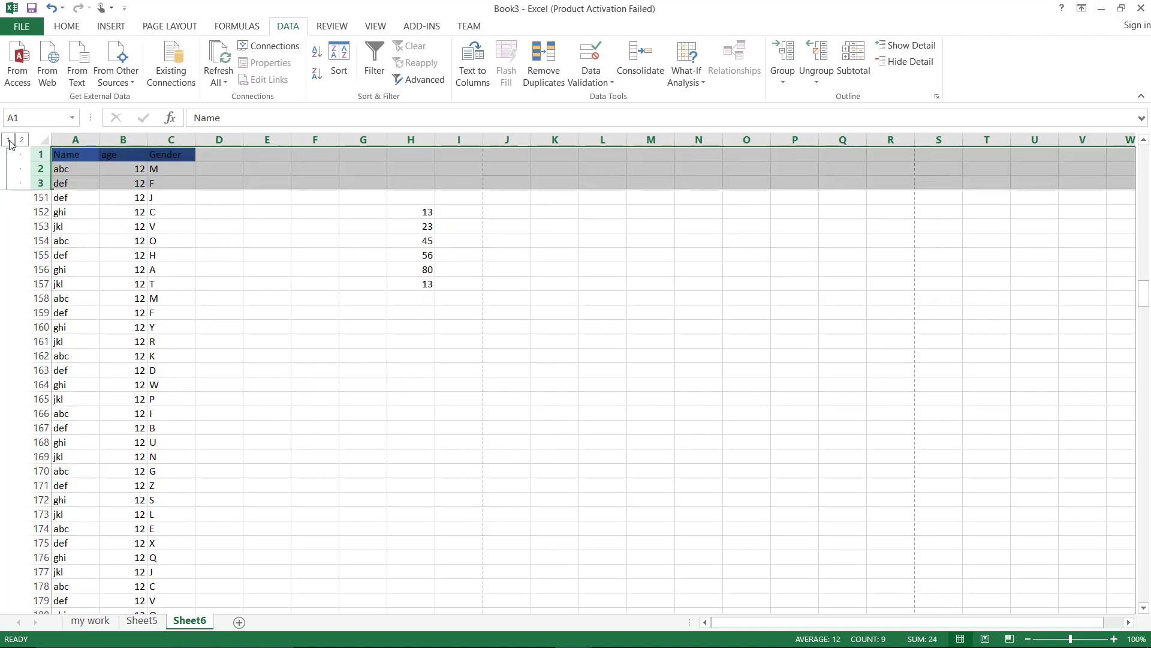
Clear the row outline so rows 1–3 are no longer grouped
{"action": "left_click", "coordinate": [820, 89]}
{"action": "left_click", "coordinate": [830, 115]}
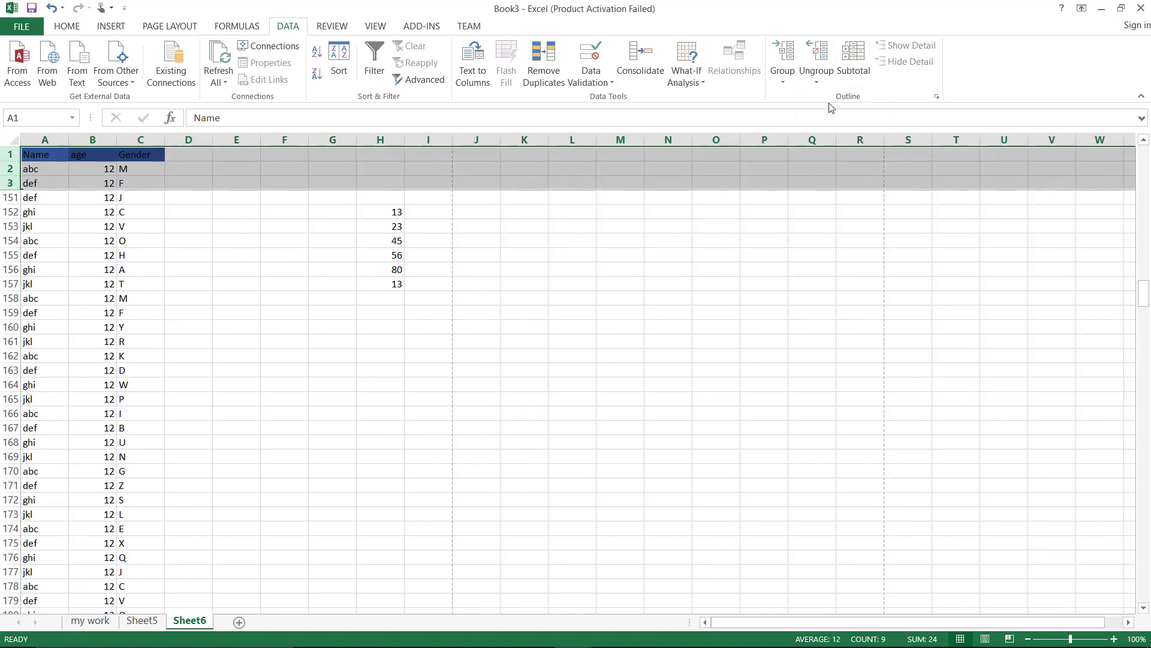
{"action": "left_click", "coordinate": [620, 269]}
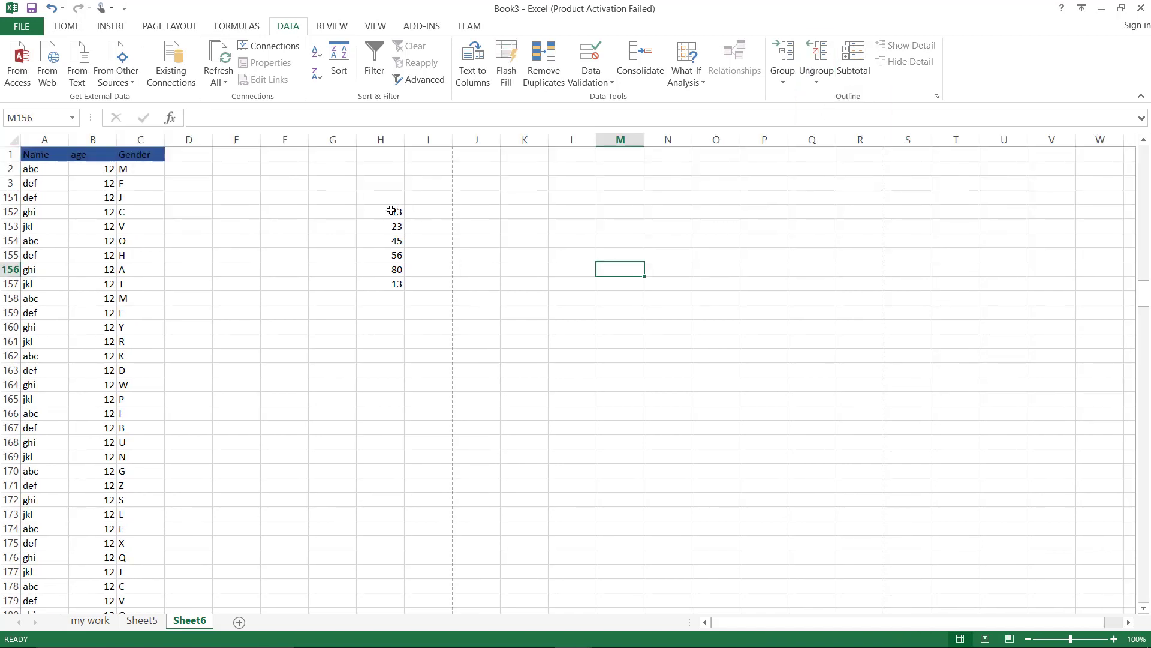
Remove duplicates from H152:H157, leaving 13, 23, 45, 56 and 80
{"action": "left_click_drag", "start_coordinate": [391, 211], "coordinate": [394, 282]}
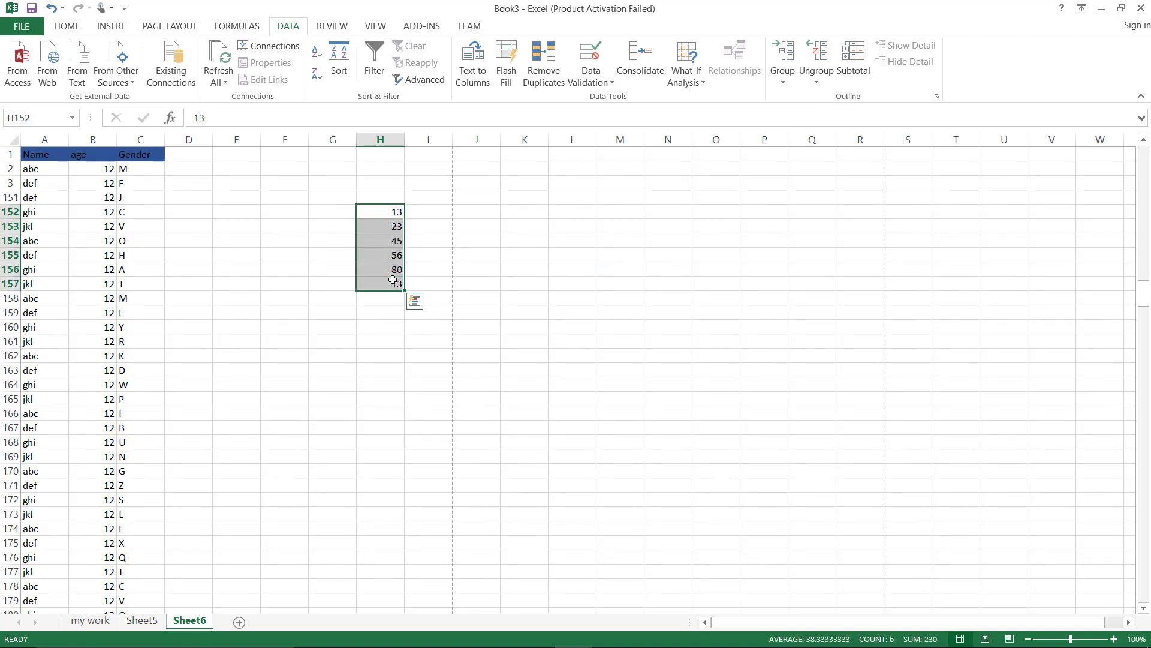
{"action": "left_click", "coordinate": [550, 72]}
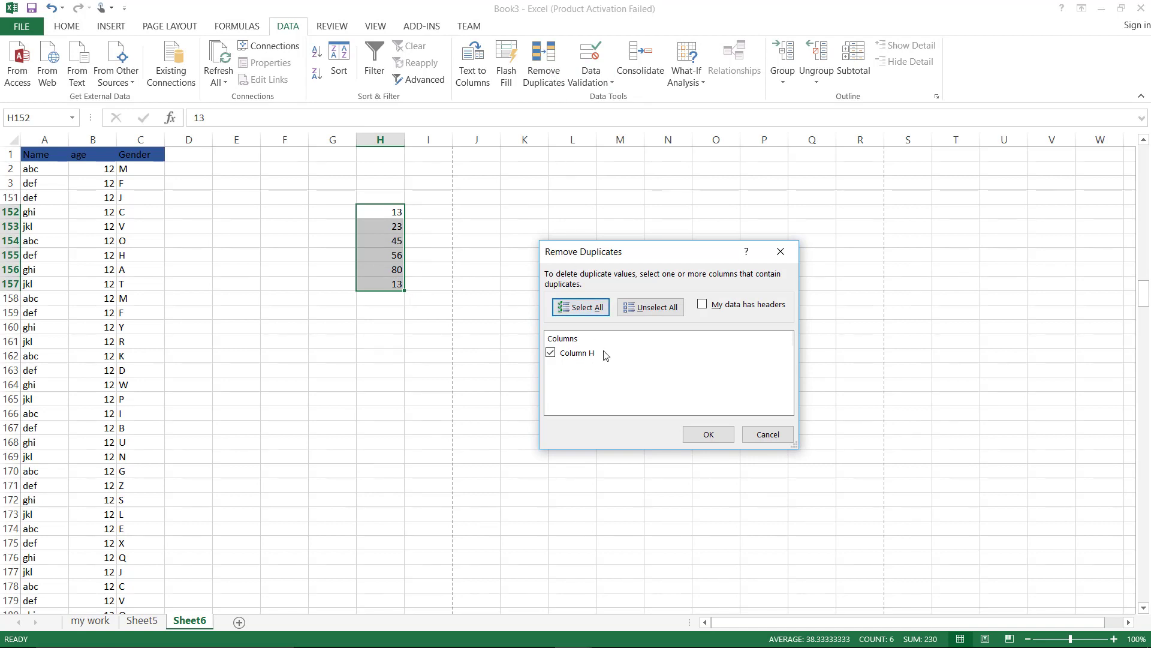
{"action": "left_click", "coordinate": [707, 432]}
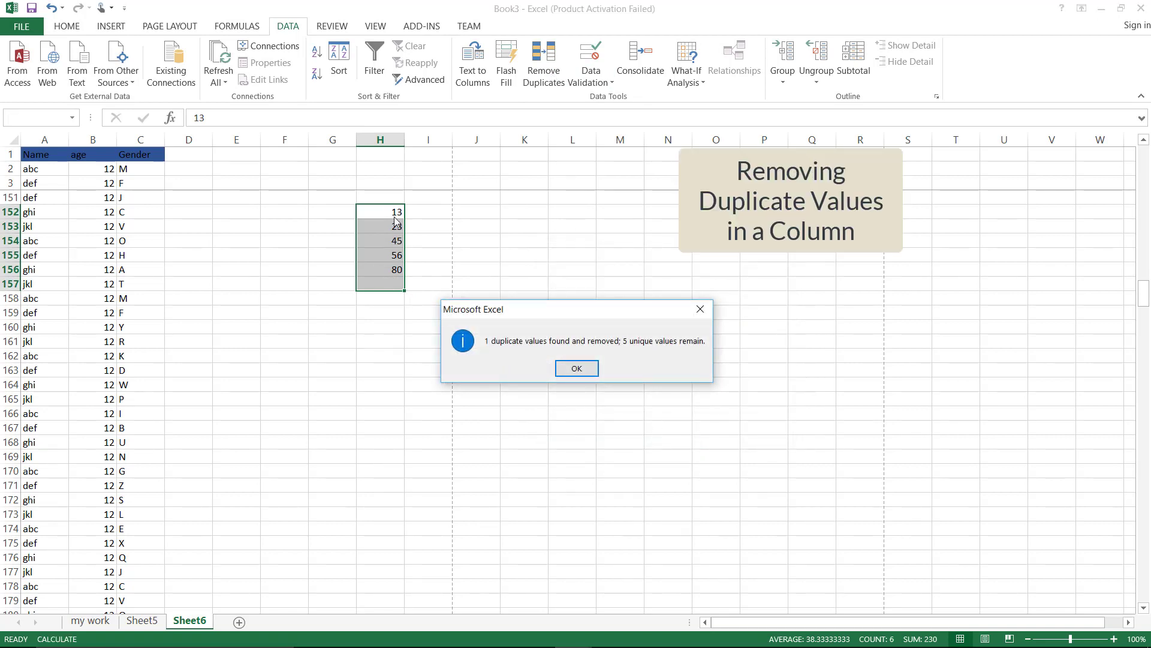
{"action": "left_click", "coordinate": [577, 368]}
{"action": "left_click", "coordinate": [548, 355]}
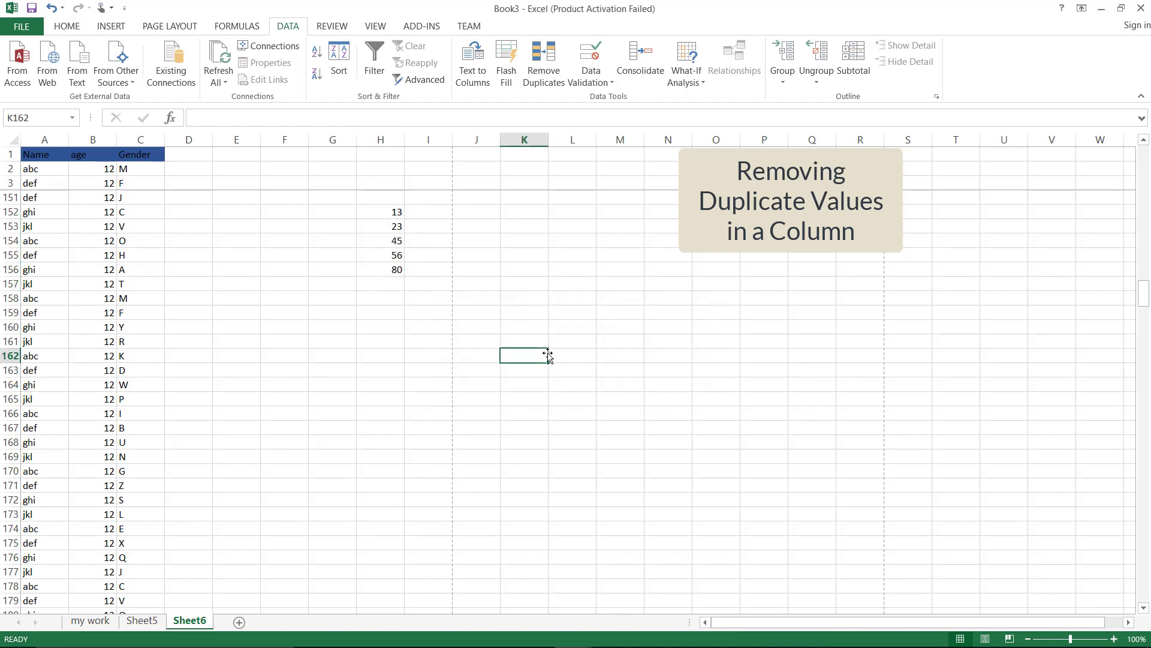
Enter three sample two-word full names down K158:K160 and widen column K to fit them
{"action": "left_click", "coordinate": [523, 211]}
{"action": "left_click", "coordinate": [521, 298]}
{"action": "type", "text": "L"}
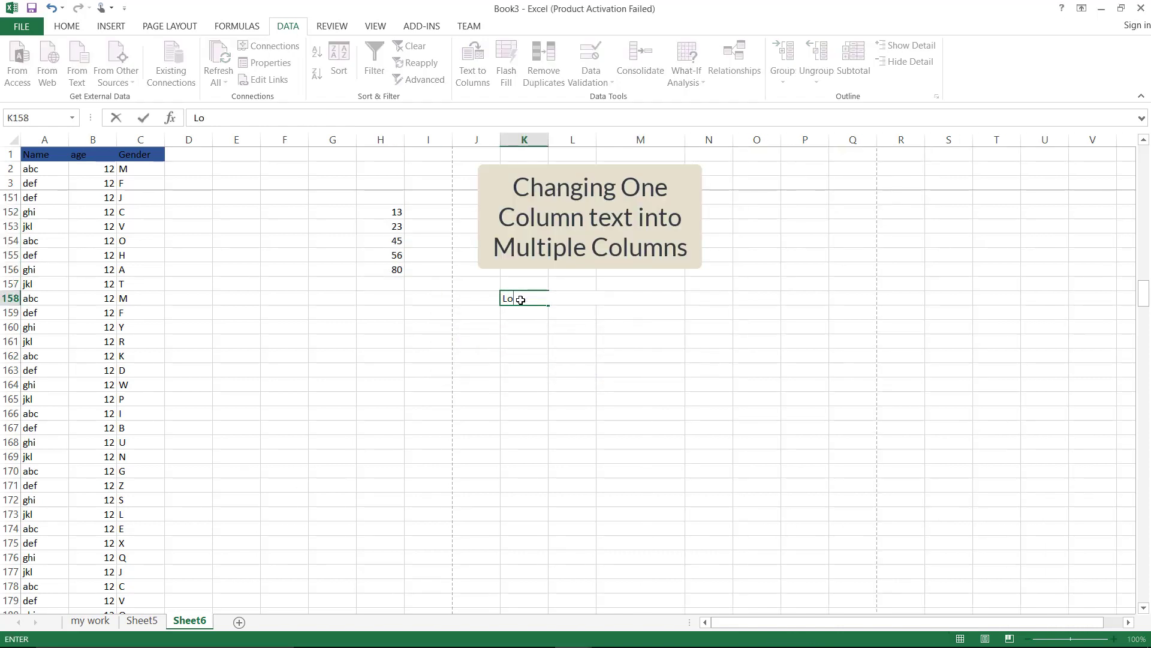
{"action": "type", "text": "ionel Messi"}
{"action": "key", "text": "Return"}
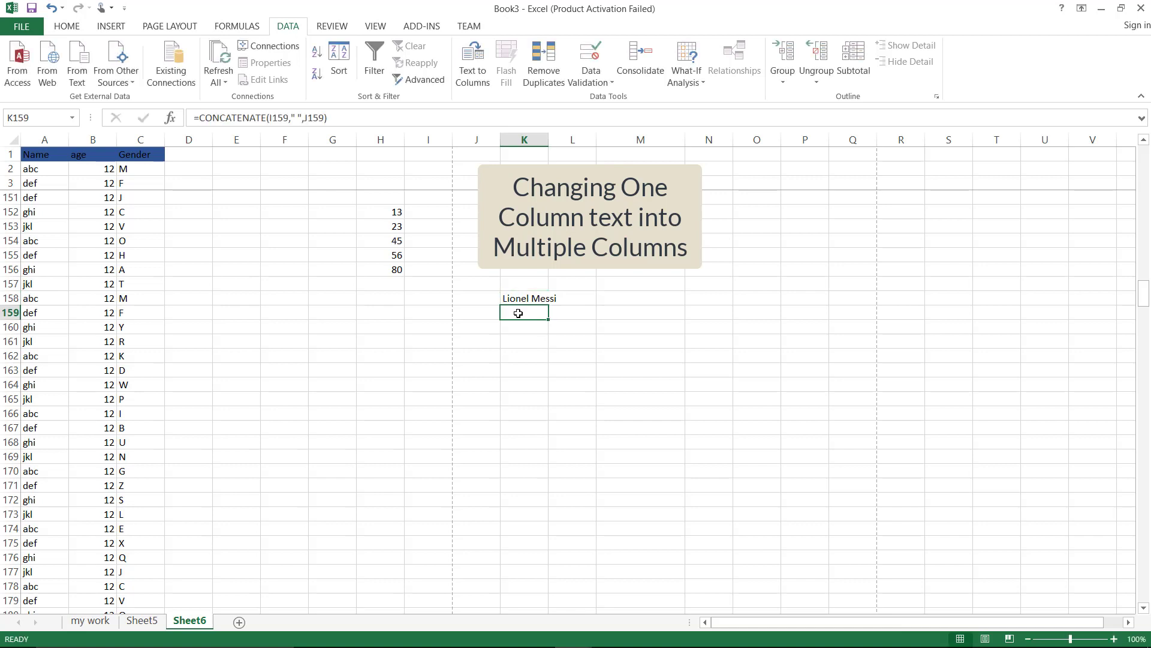
{"action": "type", "text": "John Cena"}
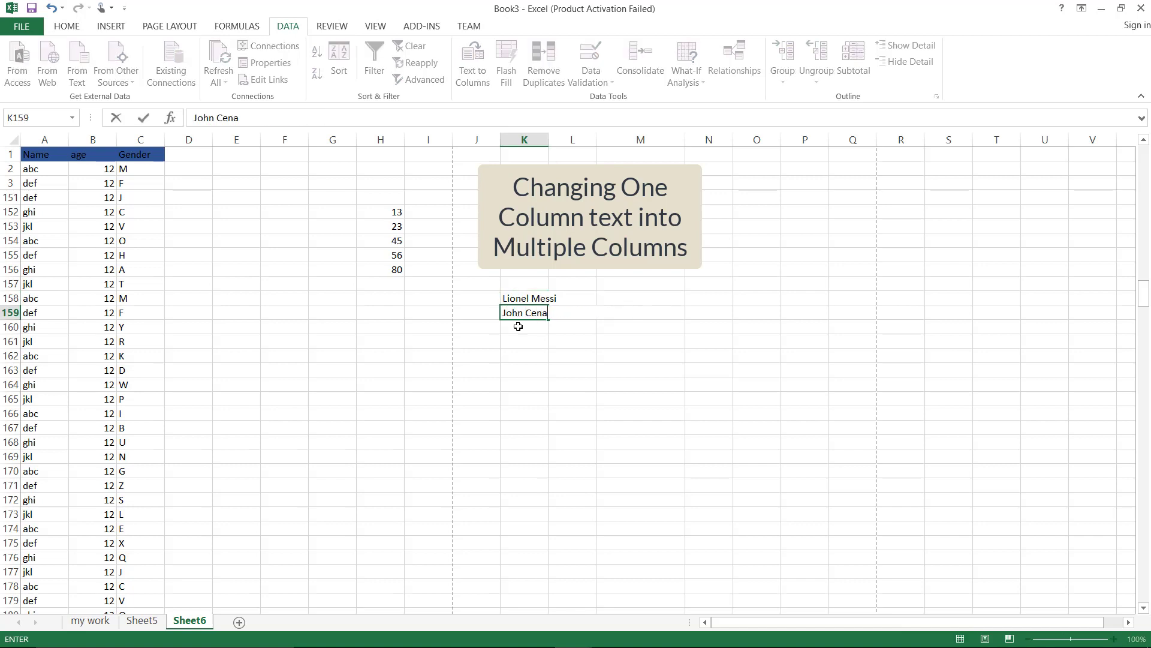
{"action": "key", "text": "Return"}
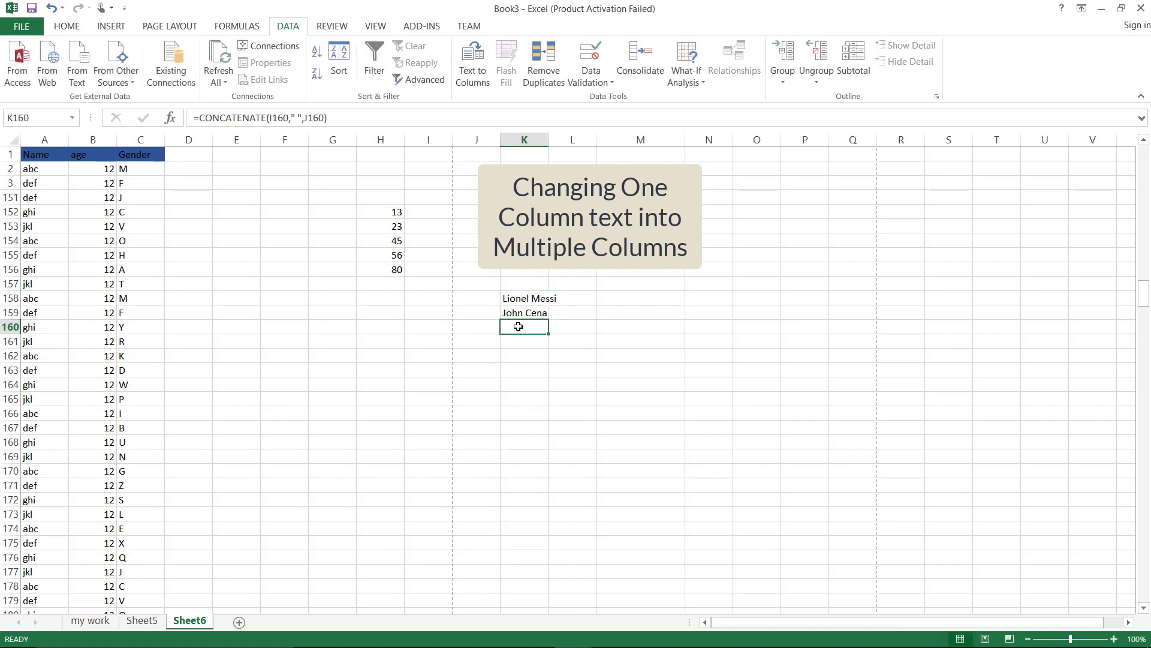
{"action": "type", "text": "David "}
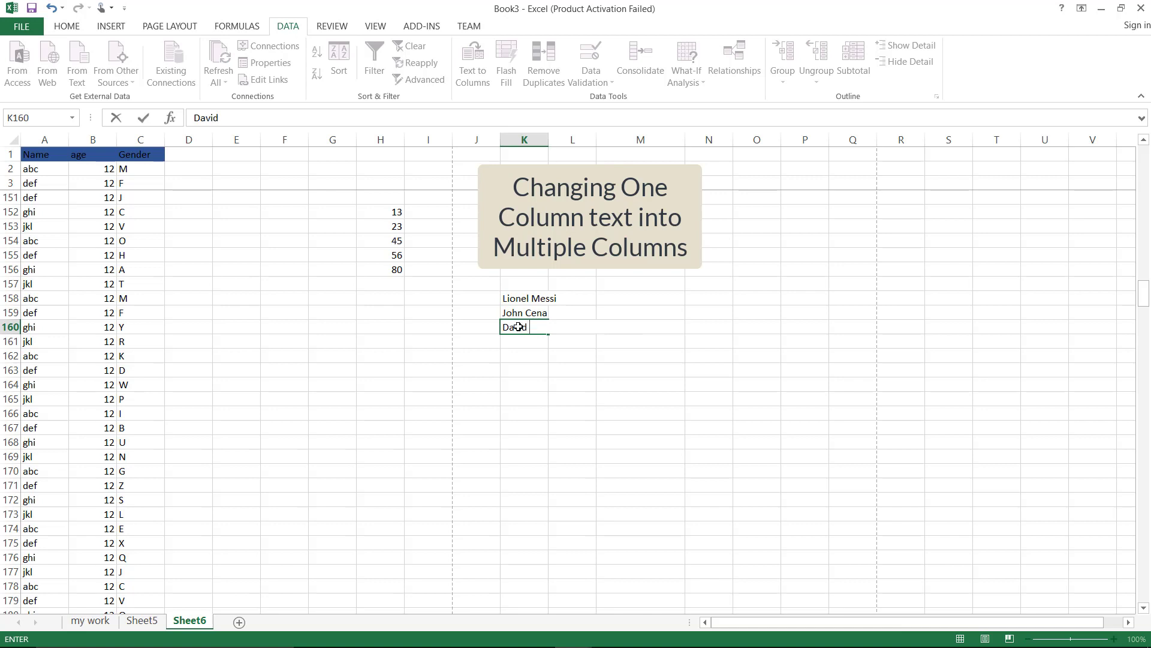
{"action": "type", "text": "Bech"}
{"action": "key", "text": "BackSpace"}
{"action": "type", "text": "kam"}
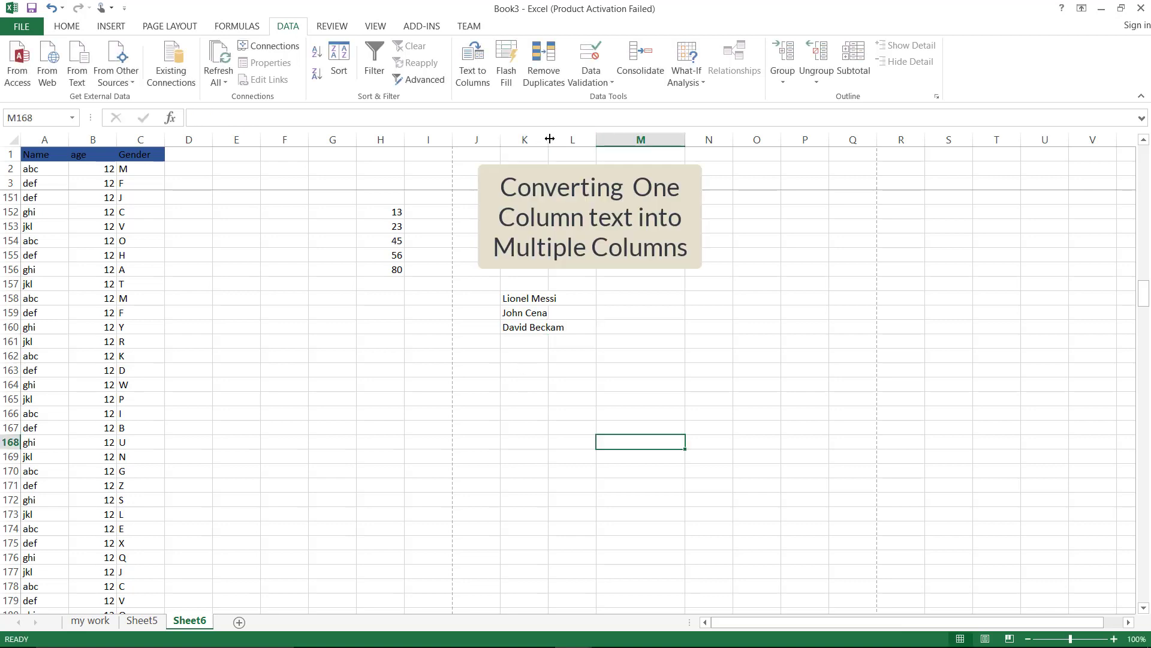
{"action": "left_click_drag", "start_coordinate": [549, 138], "coordinate": [576, 139]}
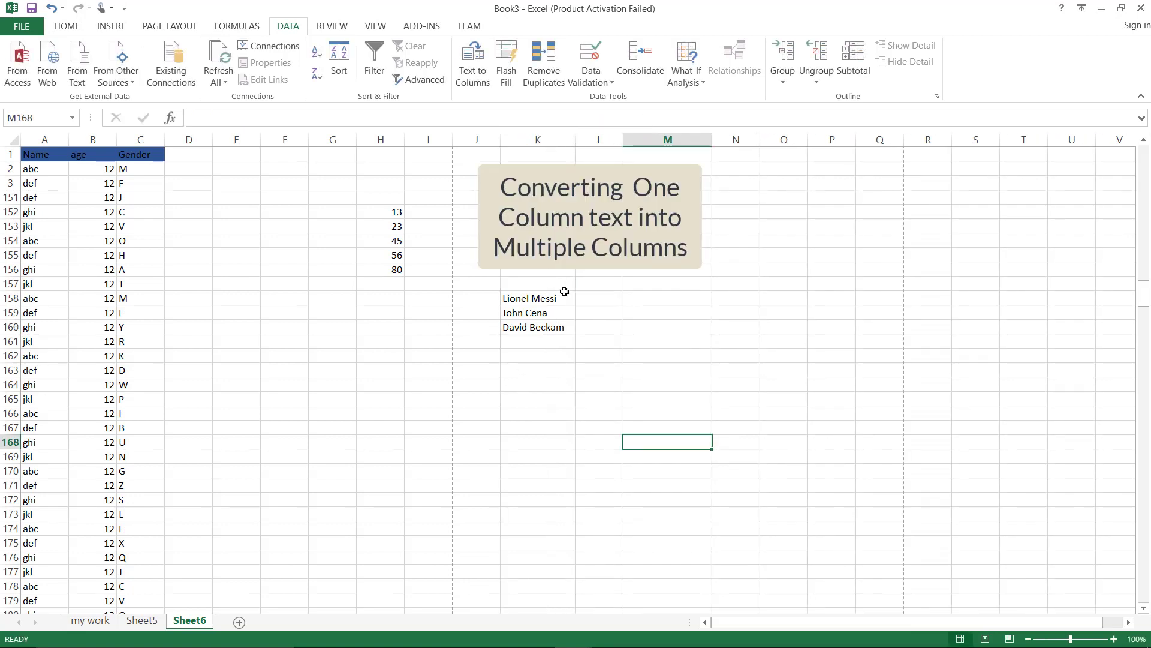
Start Text to Columns on K158:K160 as Delimited, reaching the Space separator step
{"action": "left_click_drag", "start_coordinate": [518, 298], "coordinate": [532, 327]}
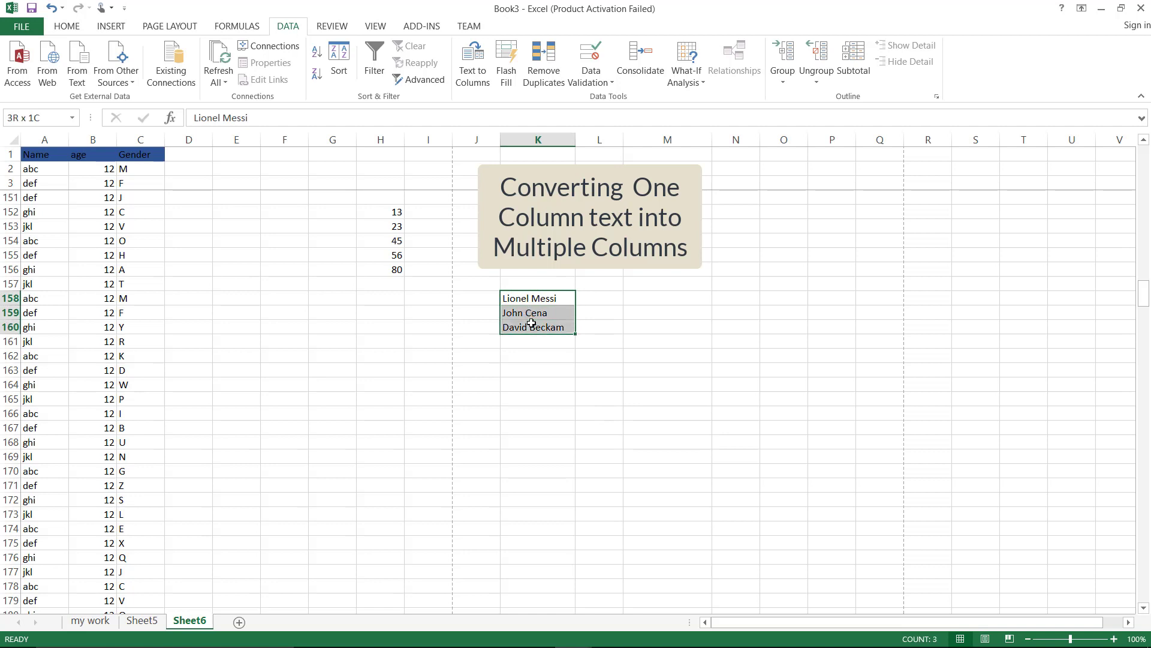
{"action": "left_click", "coordinate": [472, 92]}
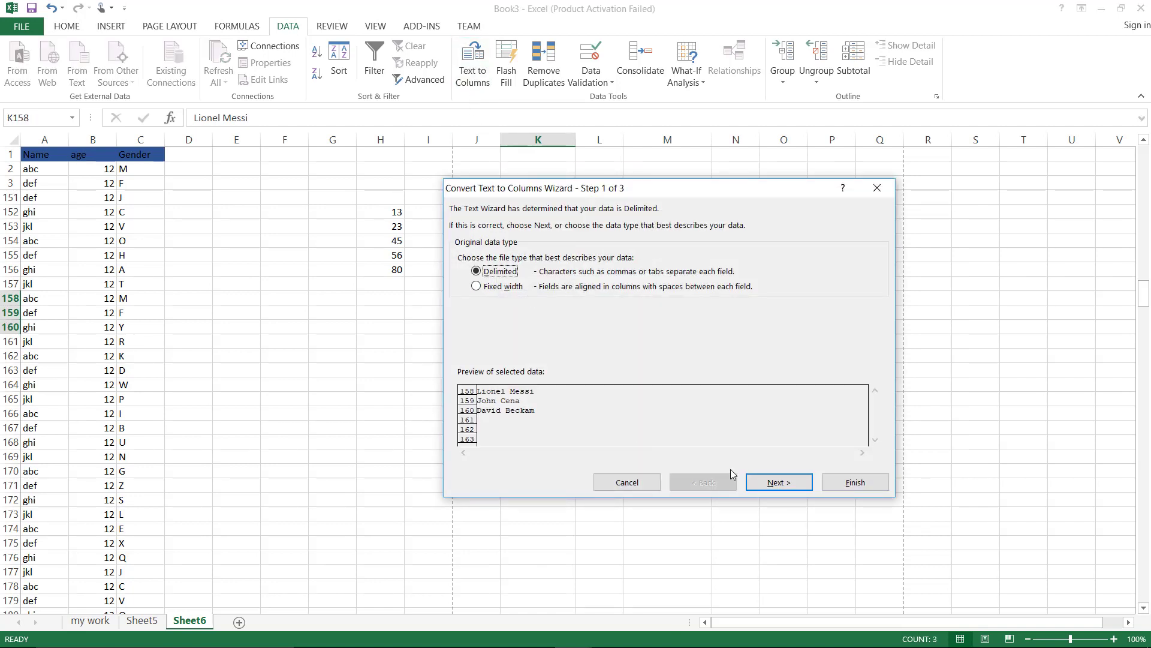
{"action": "left_click", "coordinate": [779, 482]}
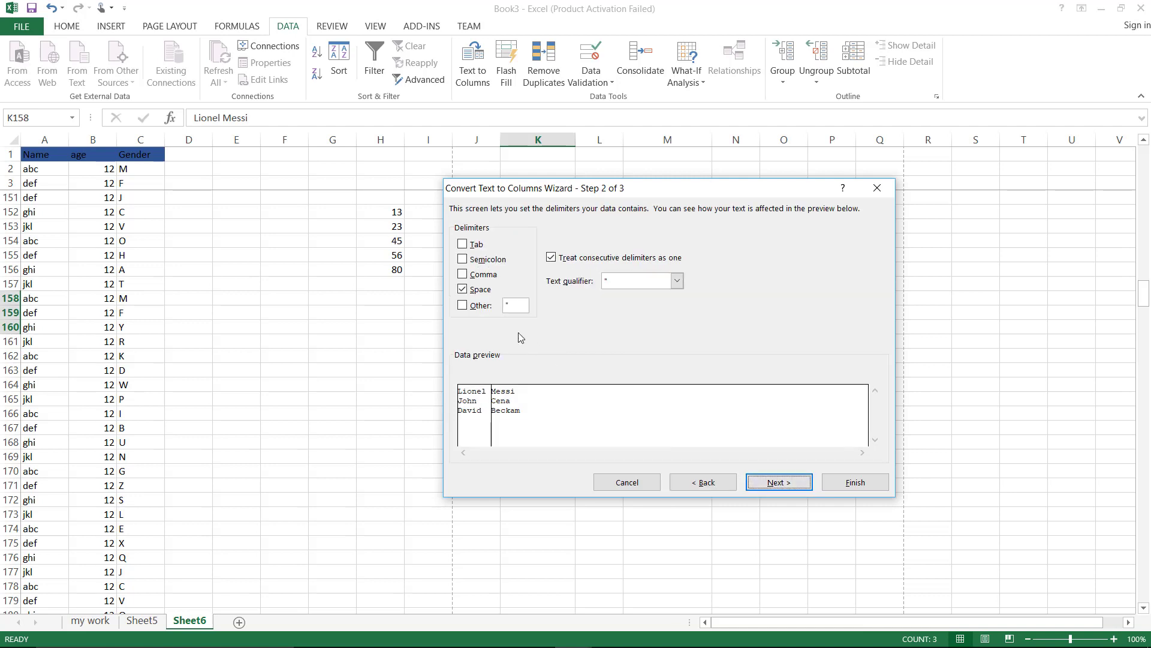
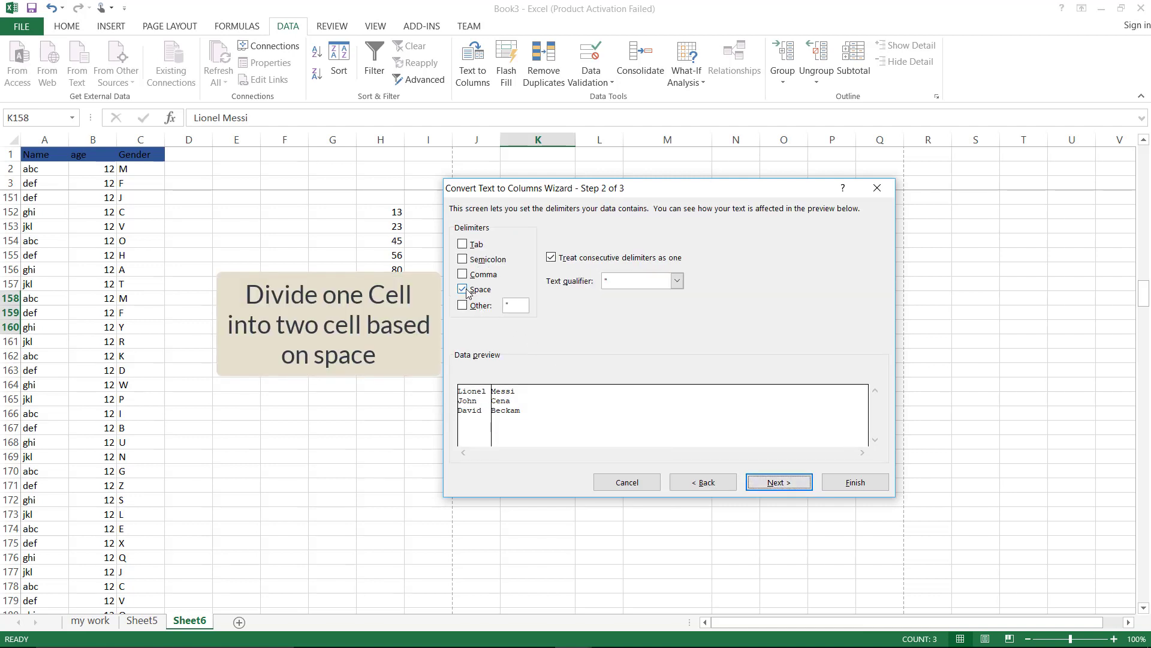
Finish splitting K158:K160 by space into first names in column K and surnames in column L
{"action": "left_click", "coordinate": [778, 485]}
{"action": "left_click", "coordinate": [849, 482]}
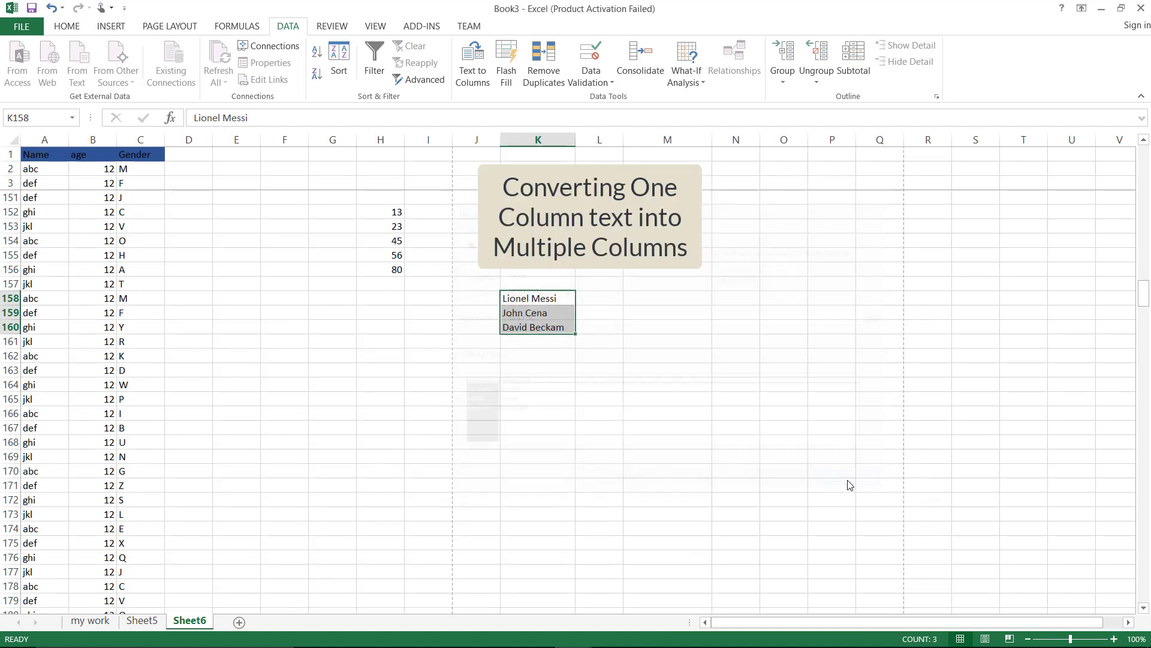
{"action": "left_click", "coordinate": [521, 359]}
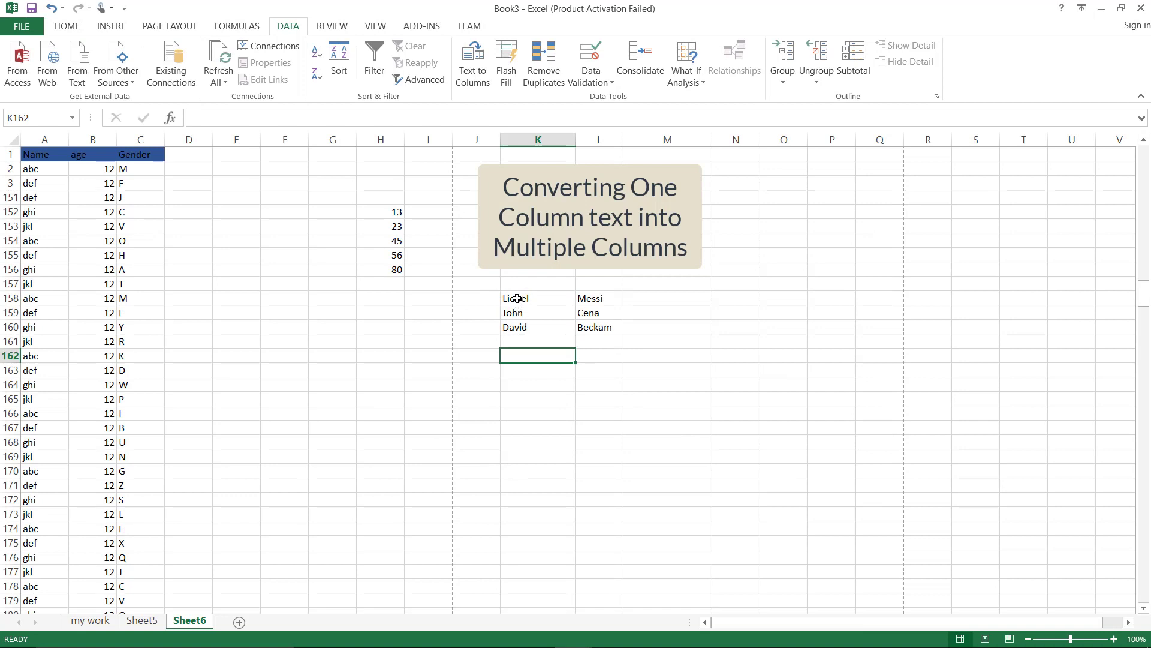
{"action": "left_click", "coordinate": [517, 298]}
{"action": "left_click_drag", "start_coordinate": [582, 298], "coordinate": [588, 343]}
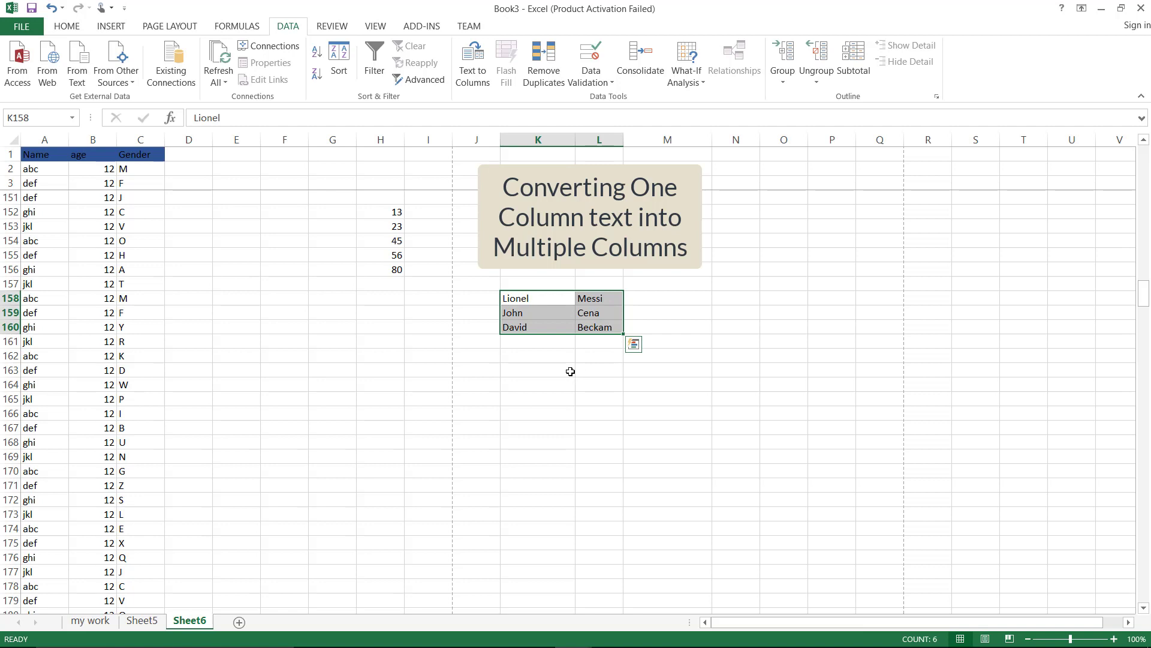
{"action": "left_click", "coordinate": [551, 380]}
{"action": "left_click", "coordinate": [393, 282]}
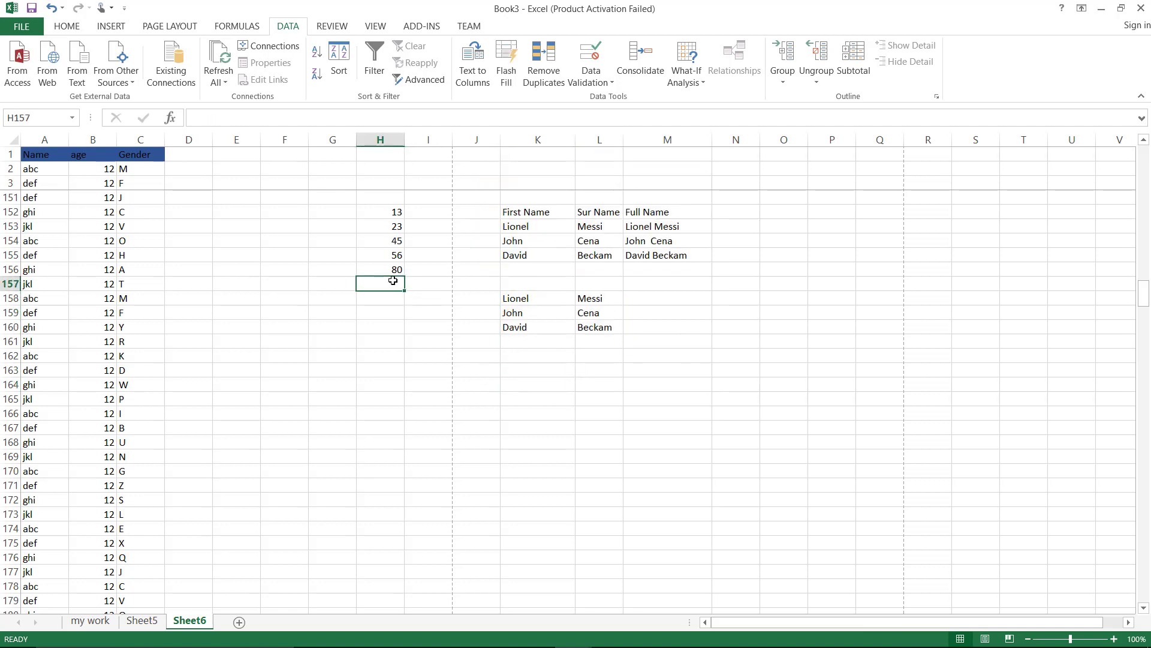
Enter 76, 45, 89, 90, 92, 13, 34 and 32 down H157:H164
{"action": "type", "text": "76"}
{"action": "key", "text": "Return"}
{"action": "type", "text": "45"}
{"action": "key", "text": "Return"}
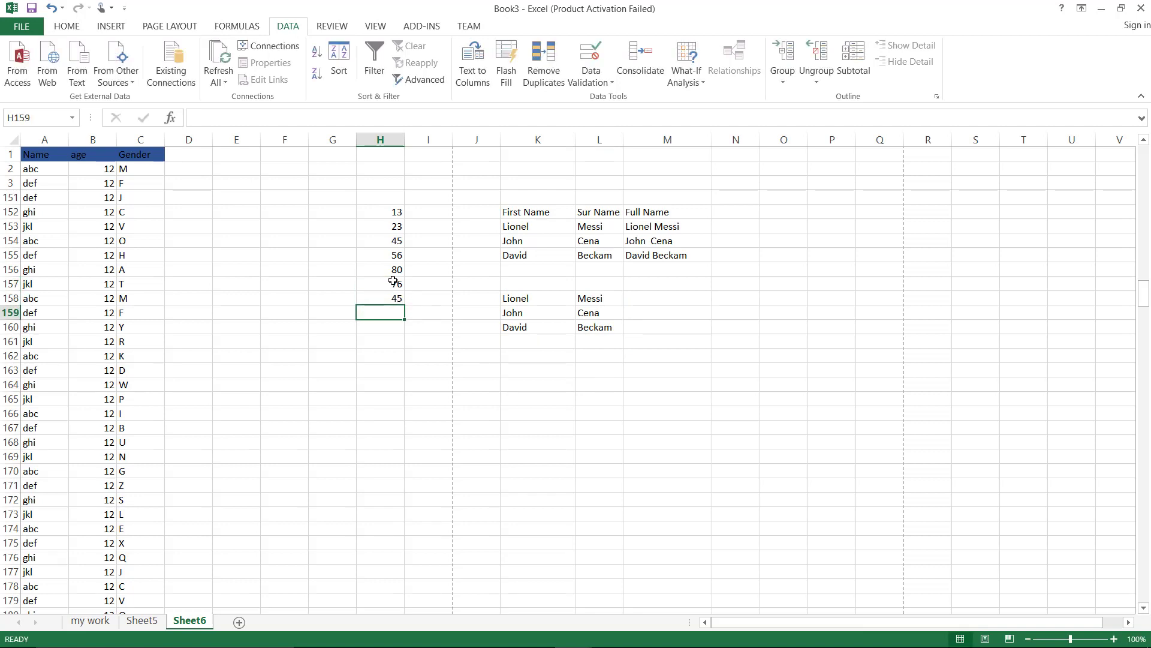
{"action": "type", "text": "89"}
{"action": "key", "text": "Return"}
{"action": "type", "text": "90"}
{"action": "key", "text": "Return"}
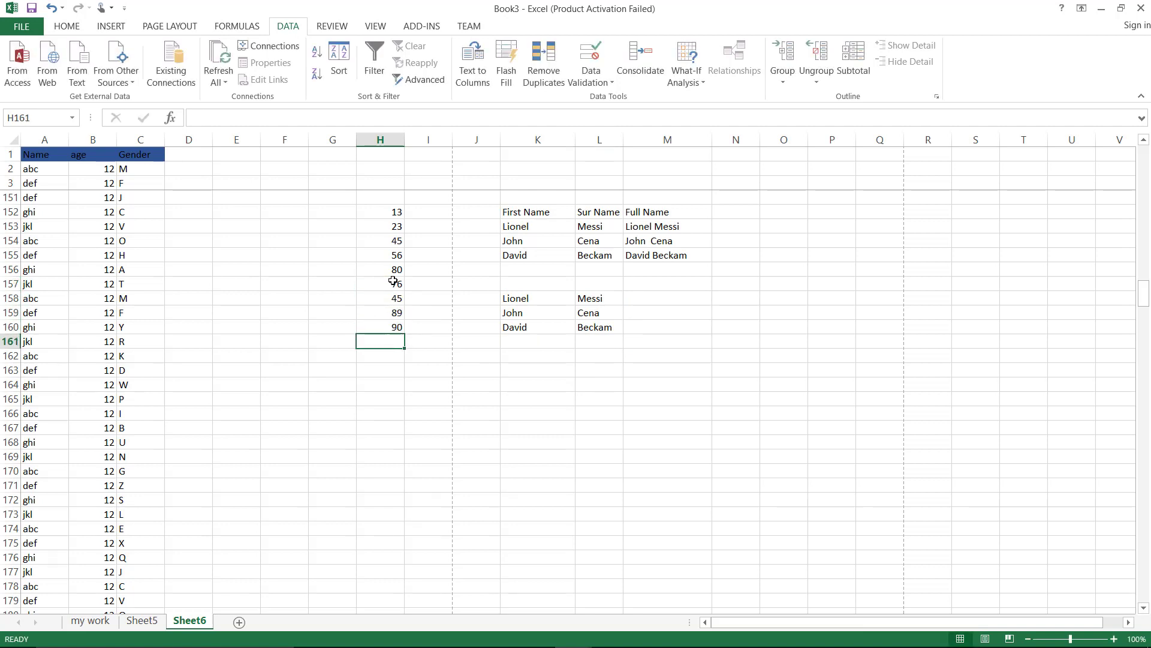
{"action": "type", "text": "92"}
{"action": "key", "text": "Return"}
{"action": "type", "text": "13"}
{"action": "key", "text": "Return"}
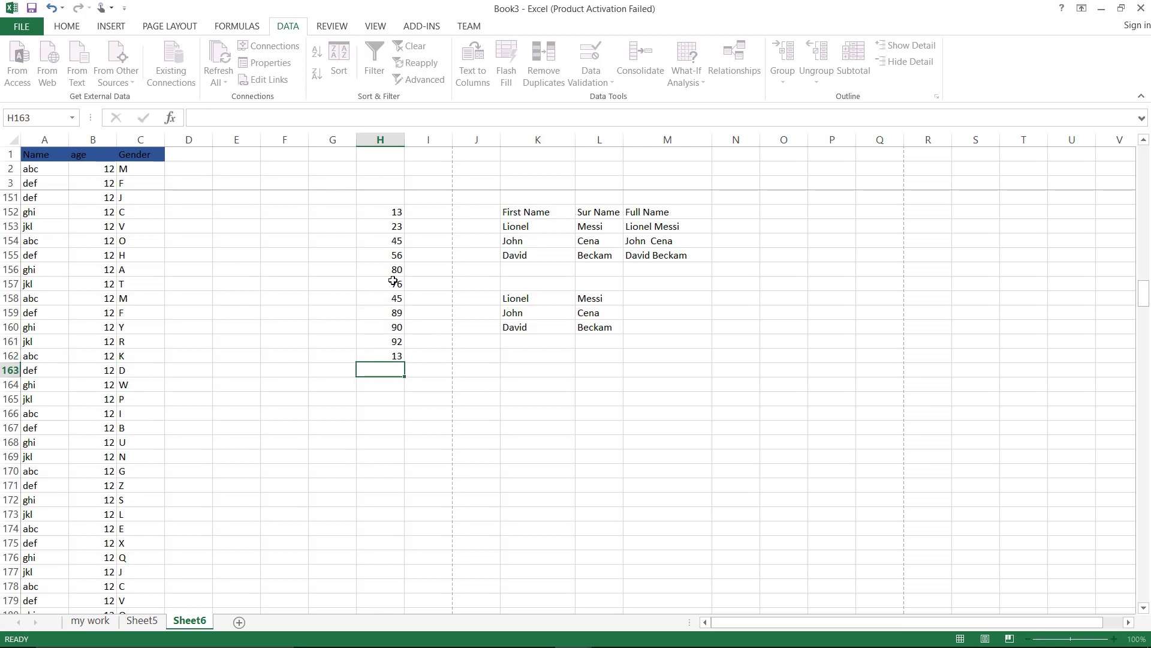
{"action": "type", "text": "34"}
{"action": "key", "text": "Return"}
{"action": "type", "text": "32"}
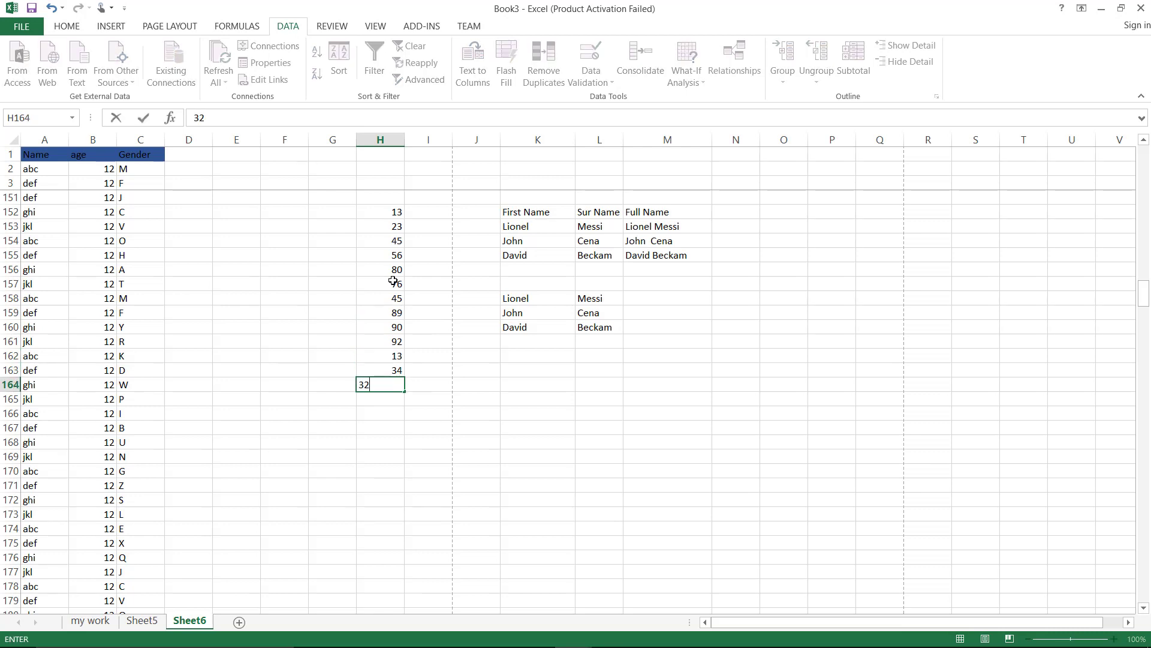
{"action": "key", "text": "Return"}
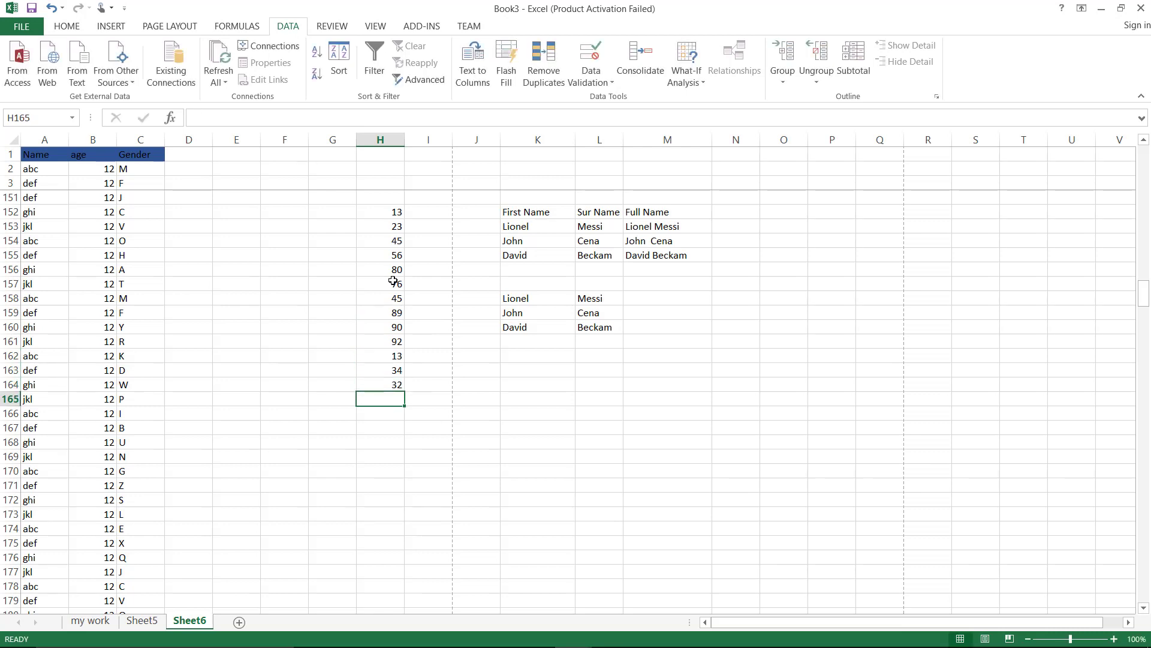
{"action": "left_click", "coordinate": [395, 211]}
Highlight H152:H164 values greater than 50 with Yellow Fill, then undo the highlight
{"action": "left_click_drag", "start_coordinate": [395, 222], "coordinate": [389, 382]}
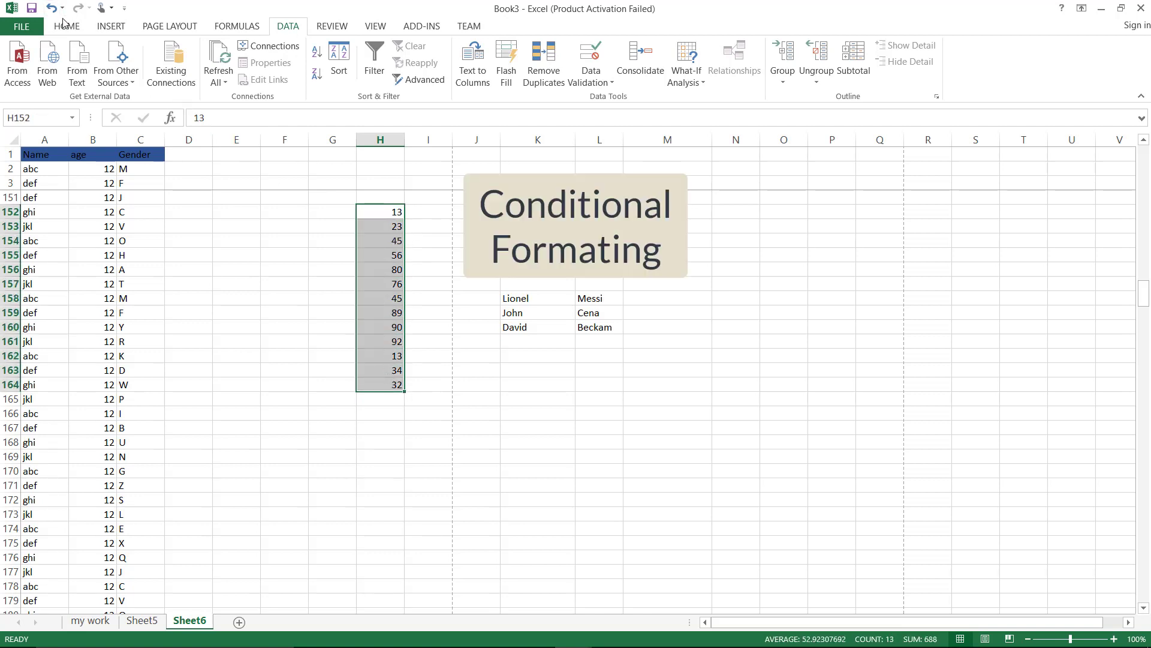
{"action": "left_click", "coordinate": [67, 27]}
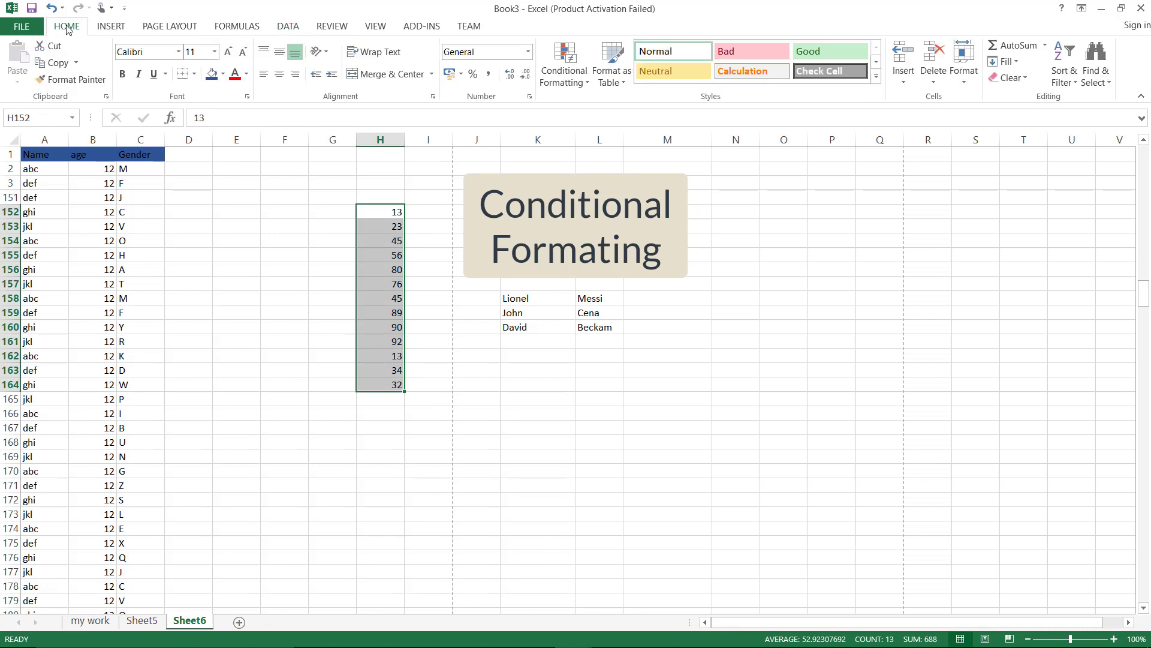
{"action": "left_click", "coordinate": [589, 83]}
{"action": "mouse_move", "coordinate": [588, 107]}
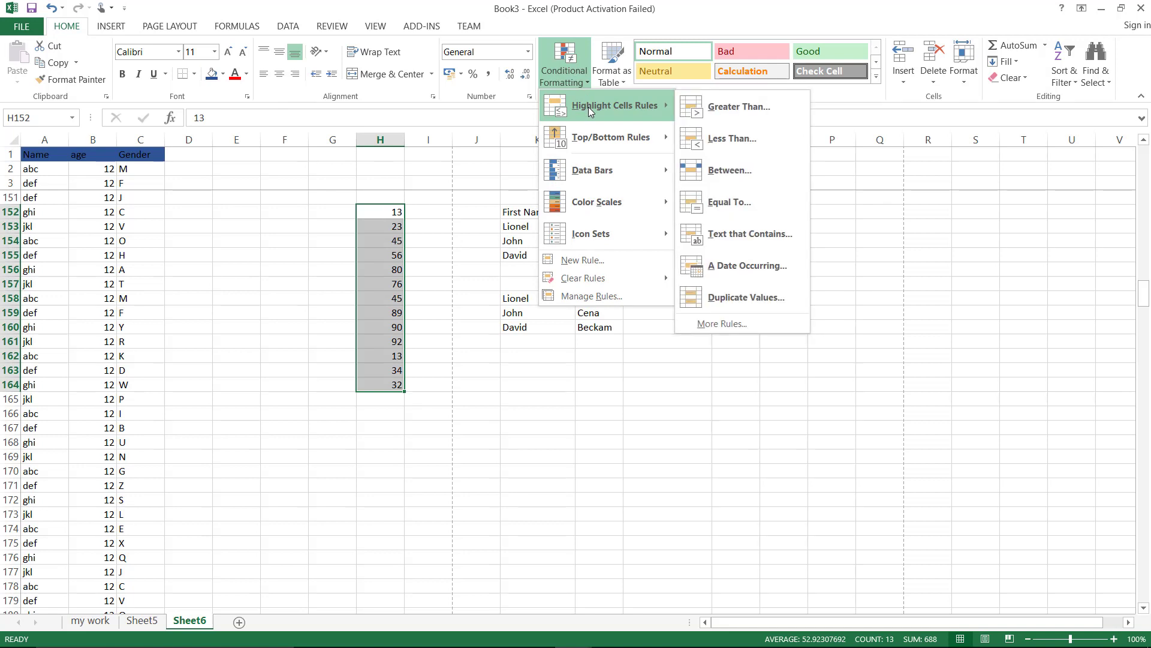
{"action": "left_click", "coordinate": [724, 109]}
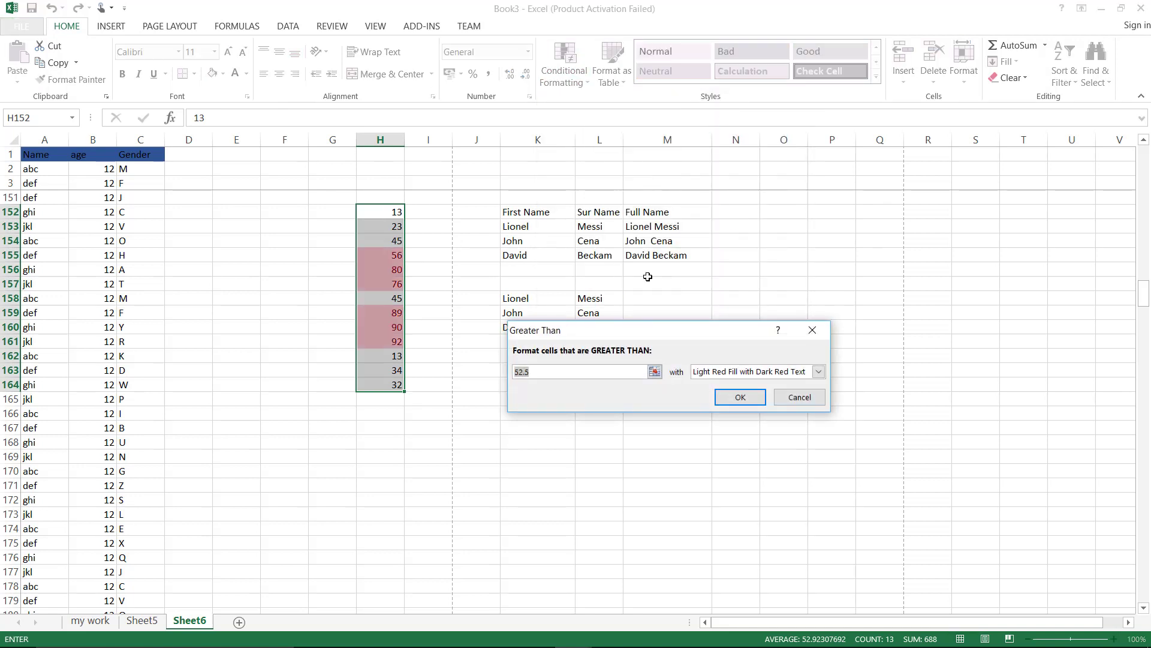
{"action": "key", "text": "BackSpace"}
{"action": "type", "text": "50"}
{"action": "left_click", "coordinate": [817, 373]}
{"action": "left_click", "coordinate": [795, 393]}
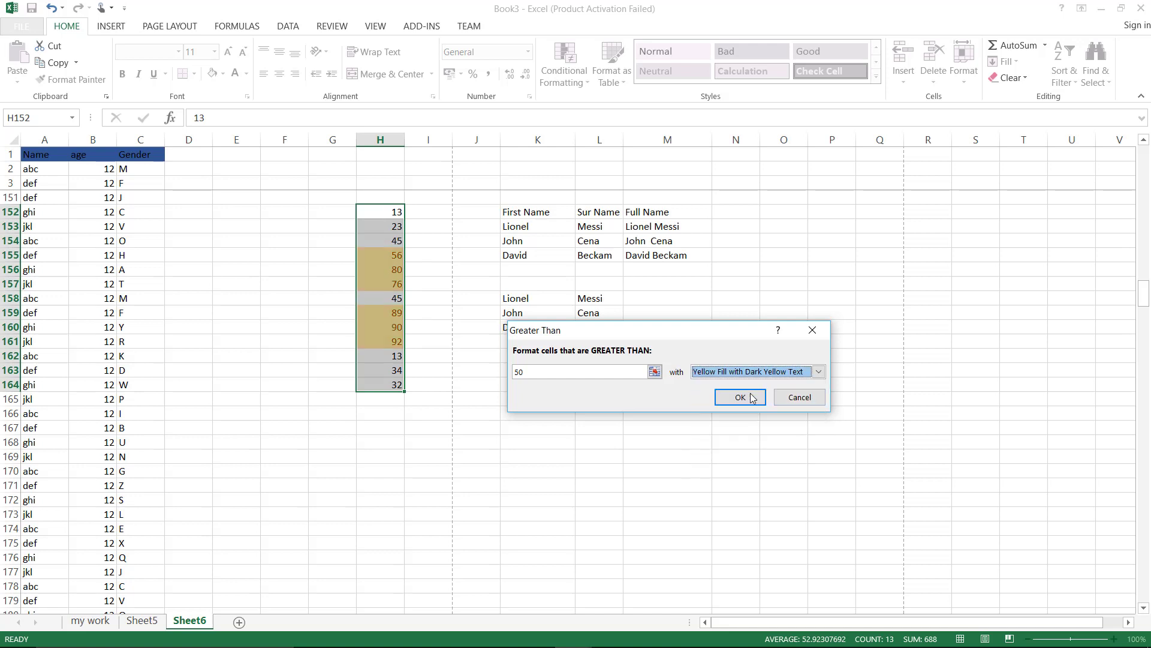
{"action": "left_click", "coordinate": [750, 401]}
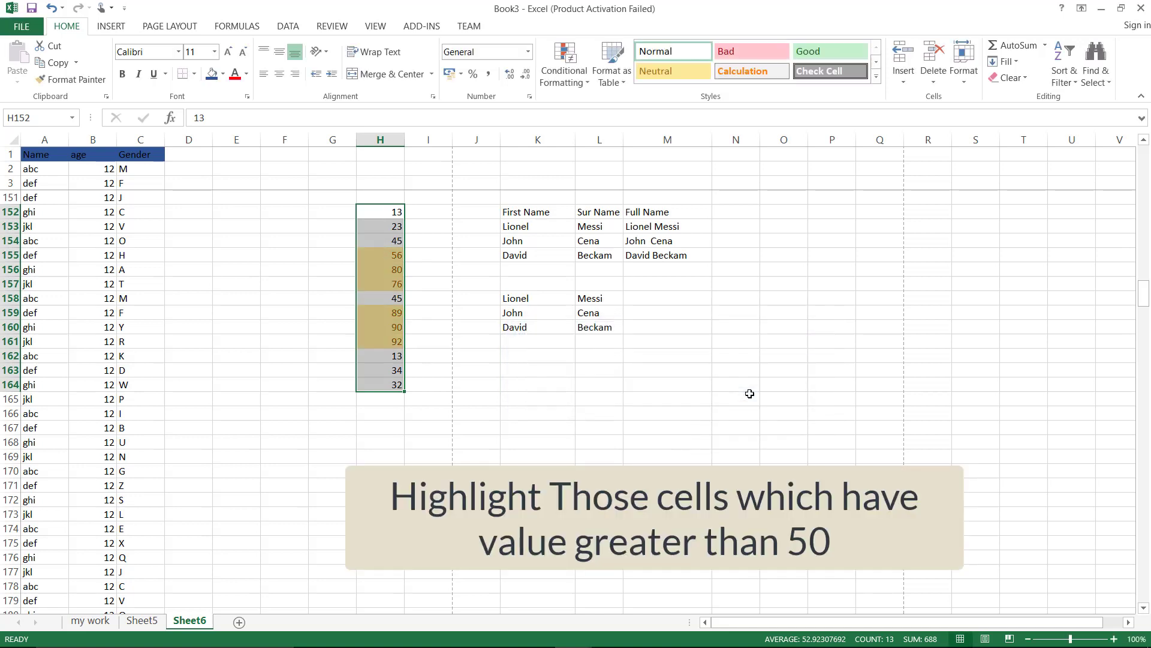
{"action": "left_click", "coordinate": [273, 457]}
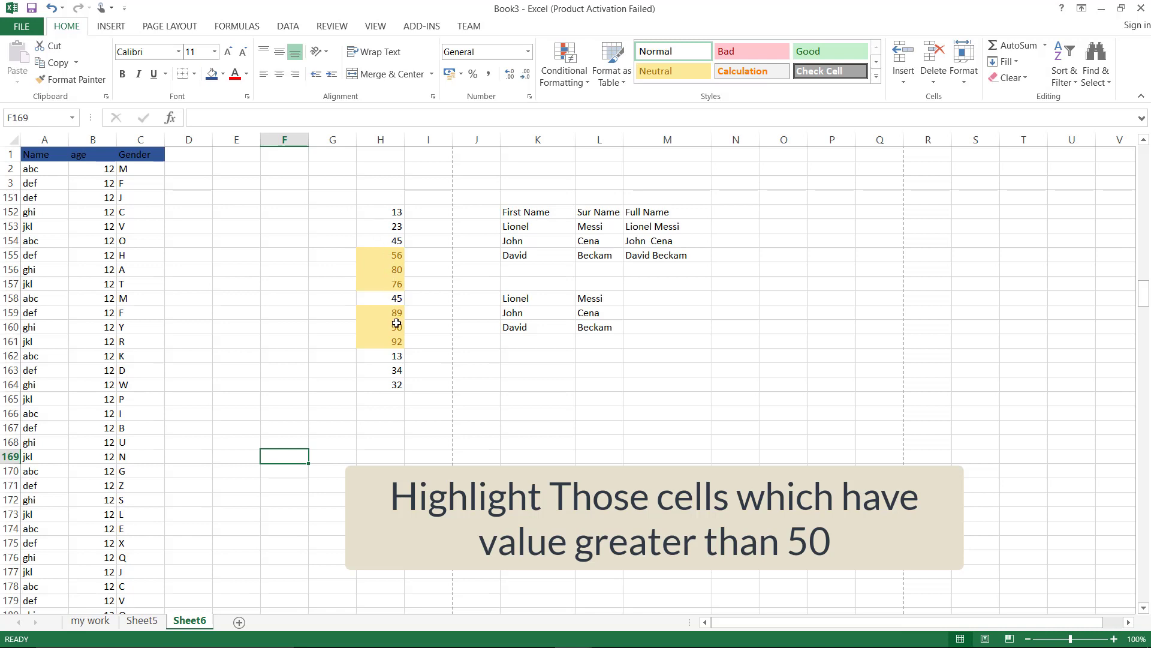
{"action": "key", "text": "ctrl+z"}
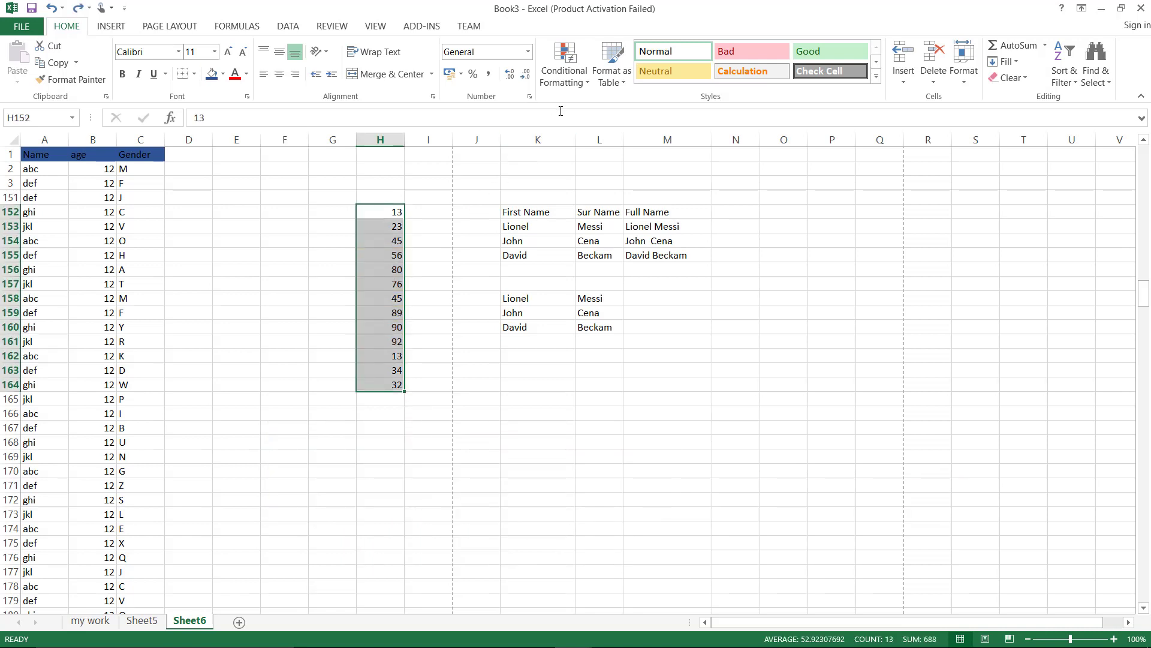
{"action": "left_click", "coordinate": [566, 77]}
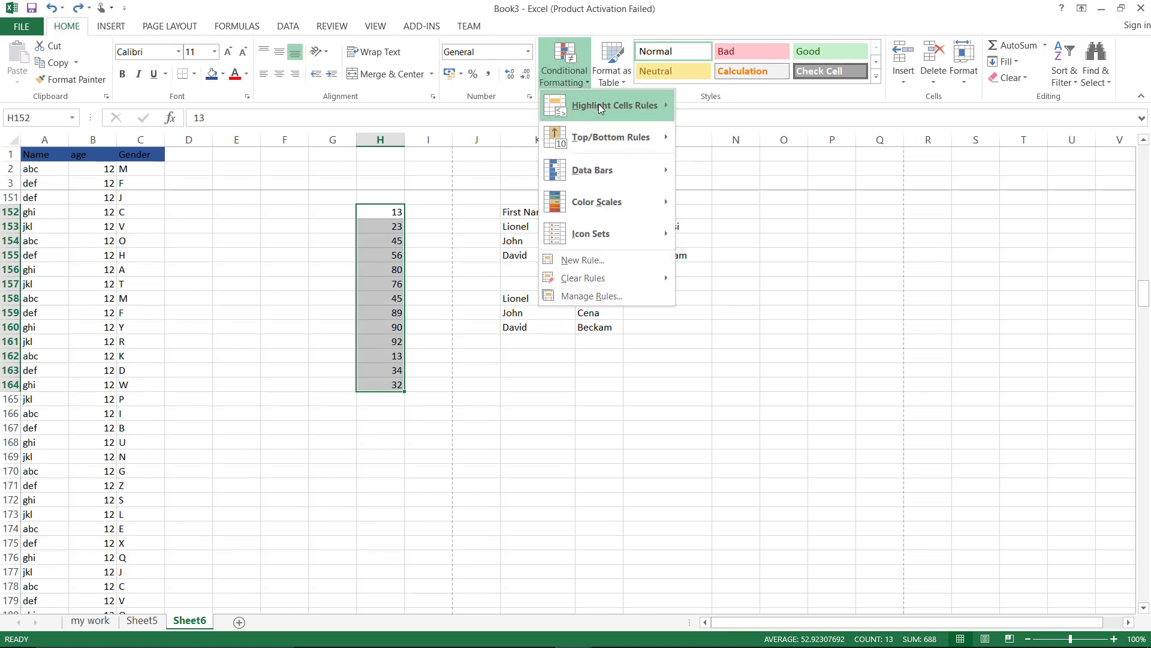
{"action": "mouse_move", "coordinate": [601, 105]}
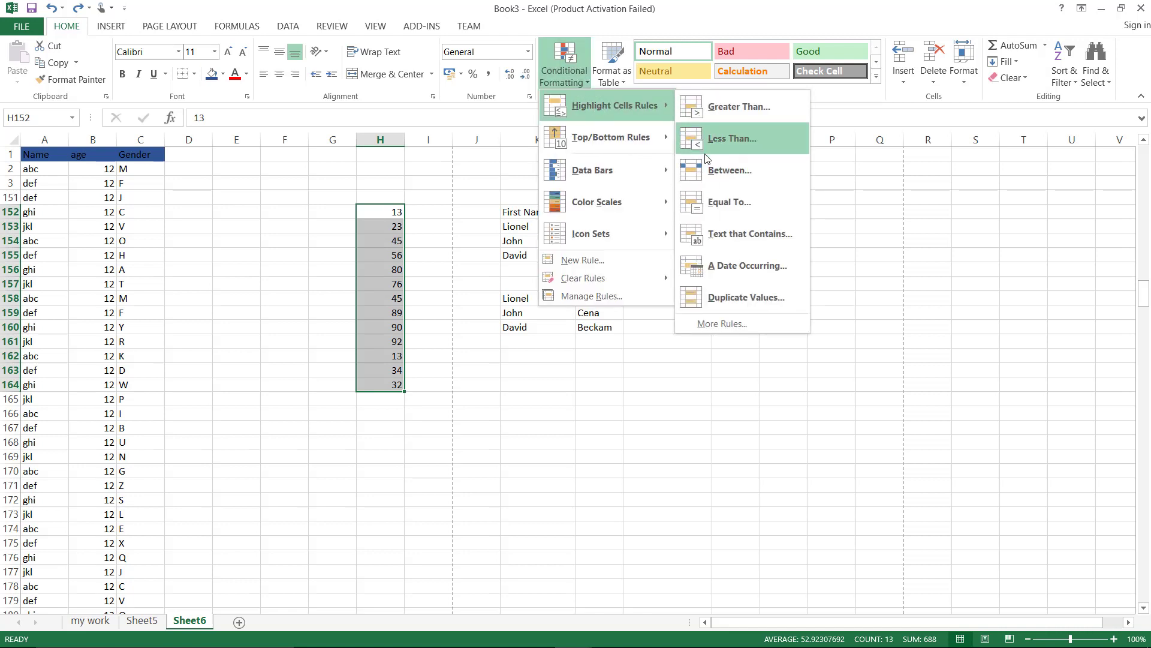
{"action": "left_click", "coordinate": [711, 169]}
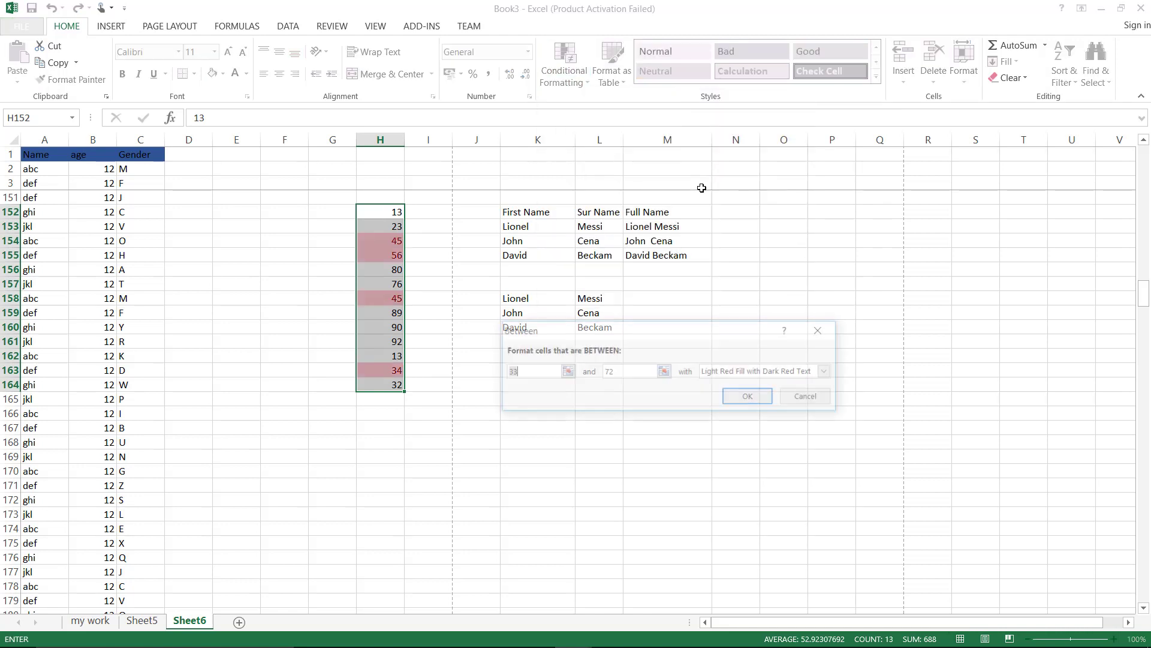
{"action": "type", "text": "40"}
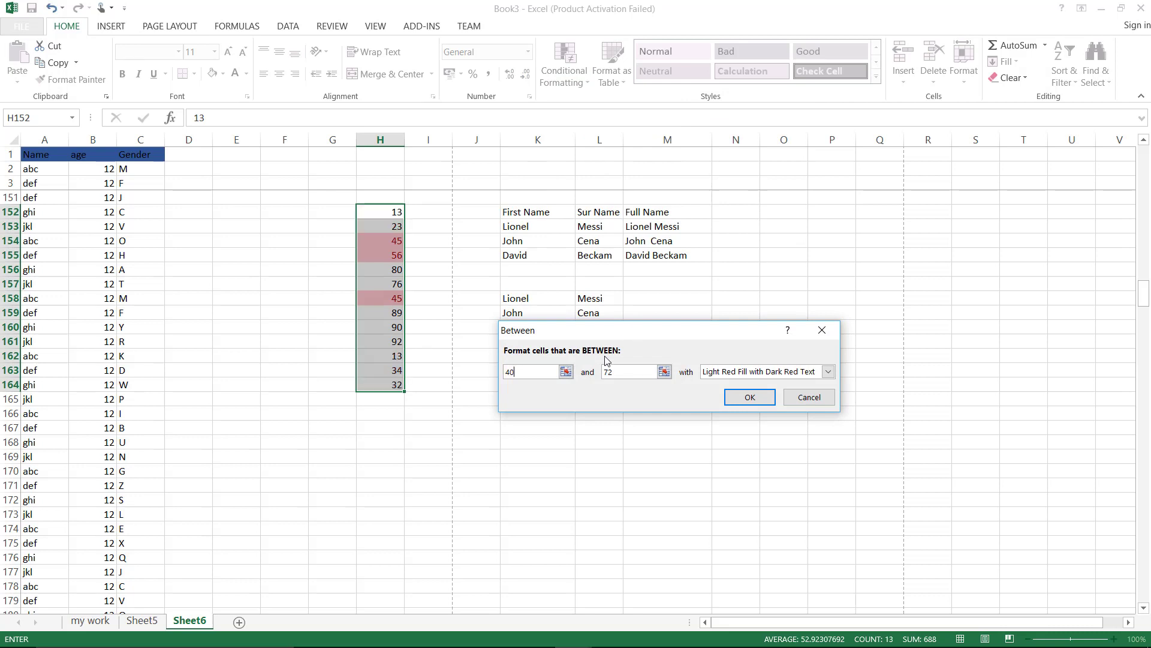
{"action": "key", "text": "BackSpace"}
{"action": "key", "text": "BackSpace"}
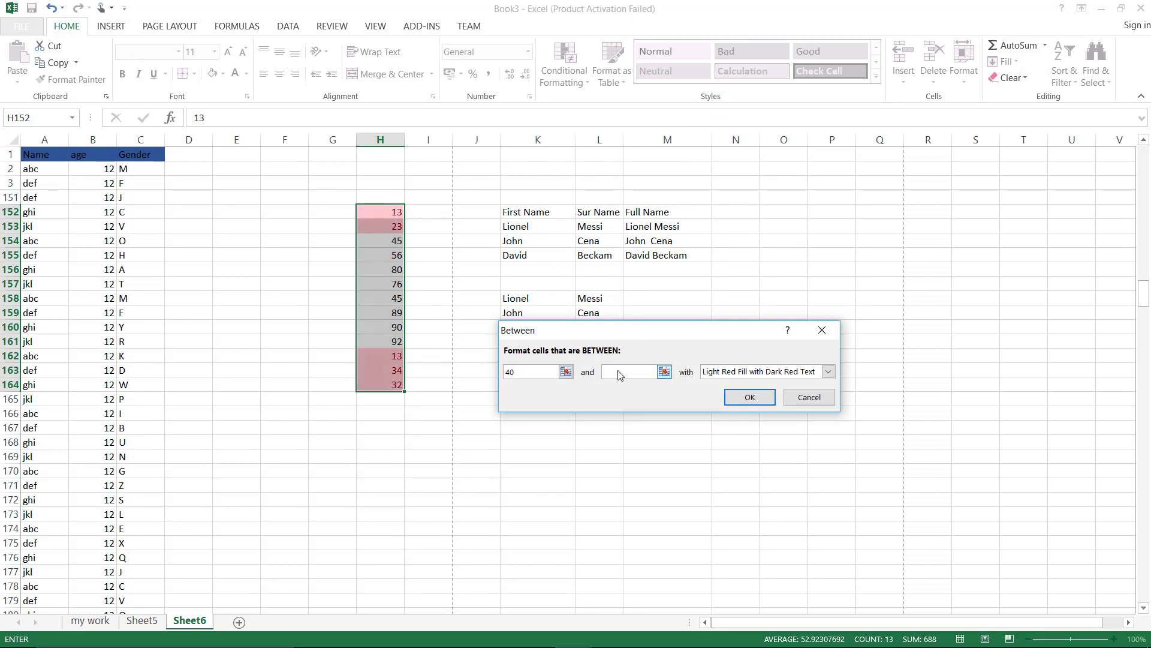
{"action": "type", "text": "80"}
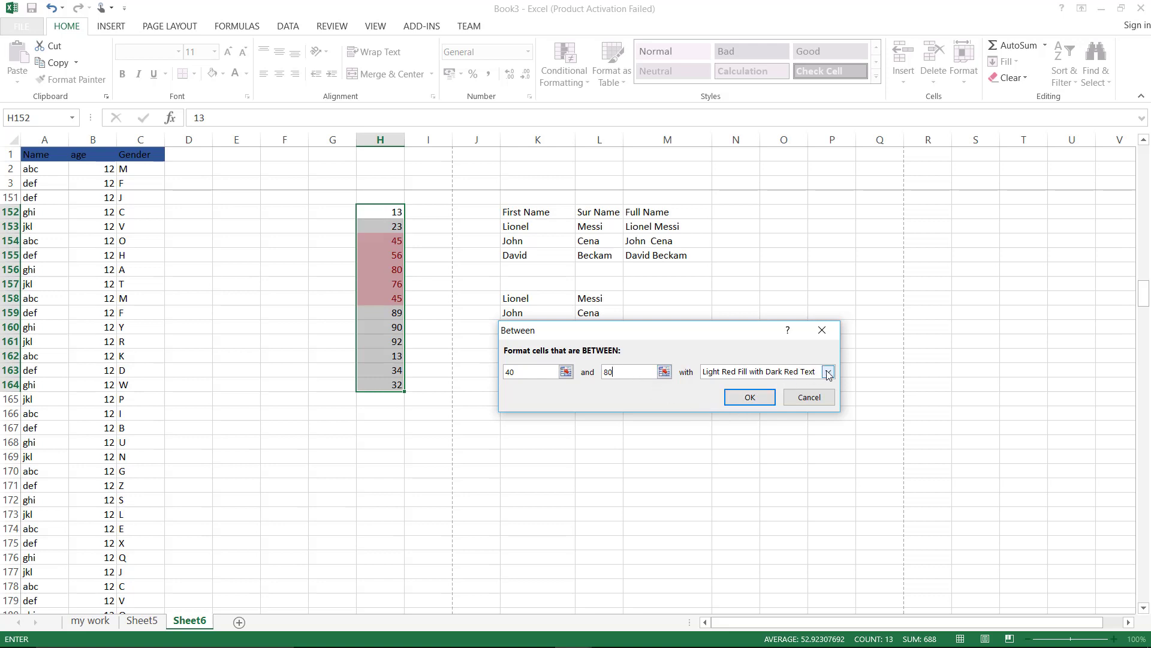
{"action": "left_click", "coordinate": [750, 397]}
{"action": "left_click", "coordinate": [459, 472]}
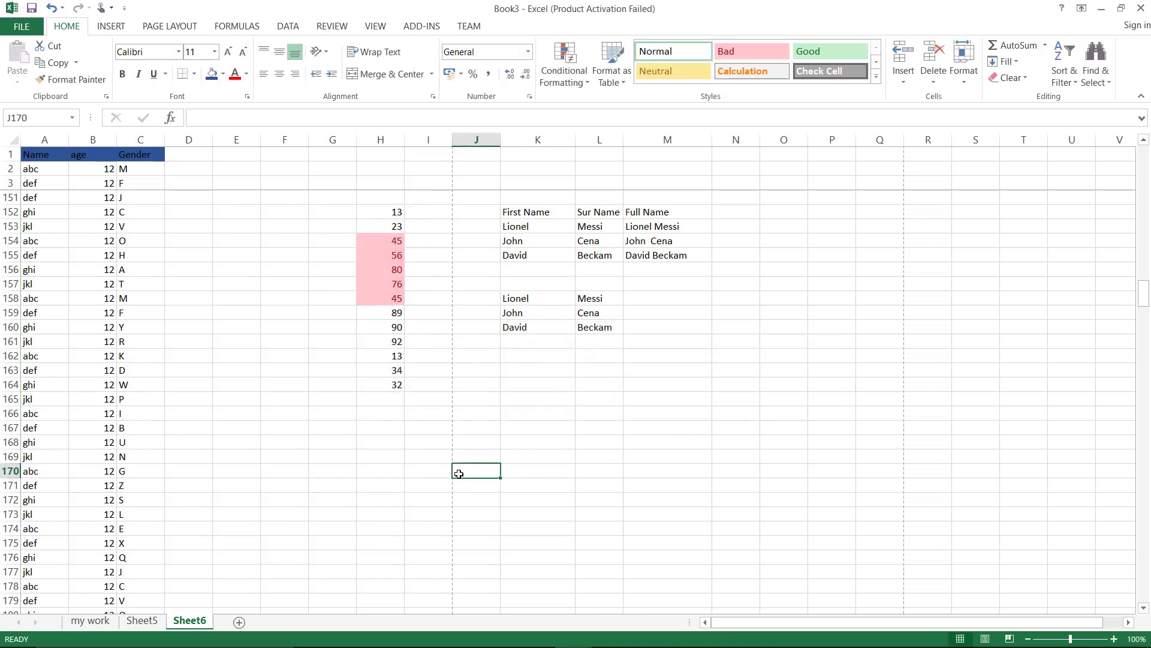
{"action": "left_click_drag", "start_coordinate": [388, 240], "coordinate": [378, 294]}
{"action": "left_click", "coordinate": [321, 343]}
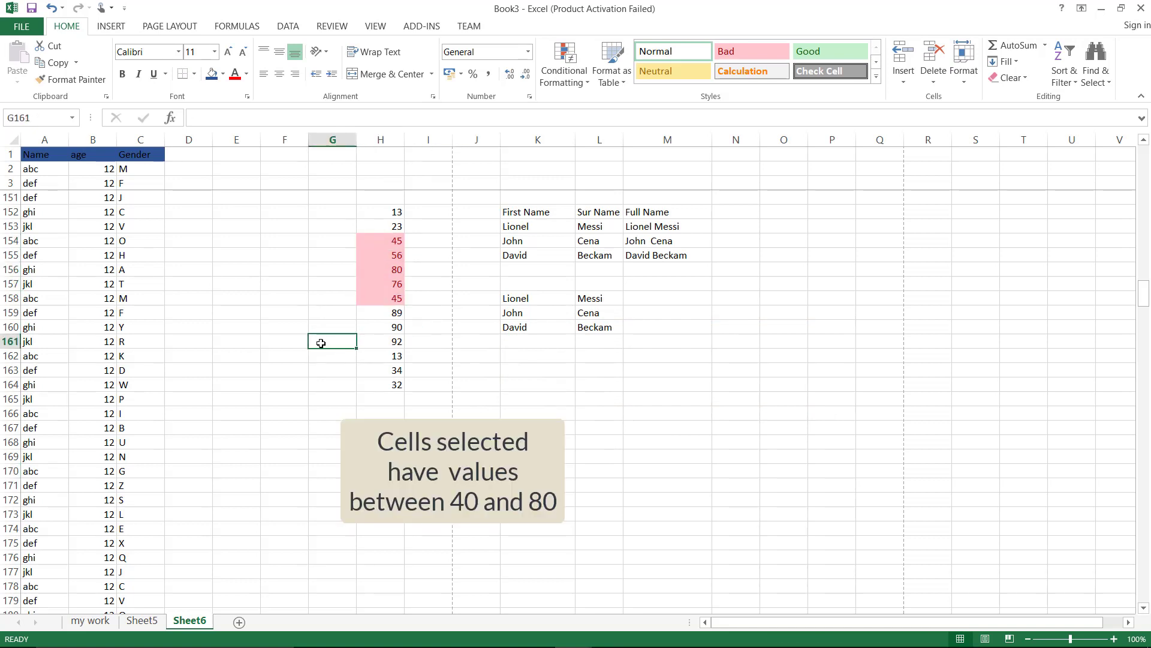
{"action": "key", "text": "ctrl+z"}
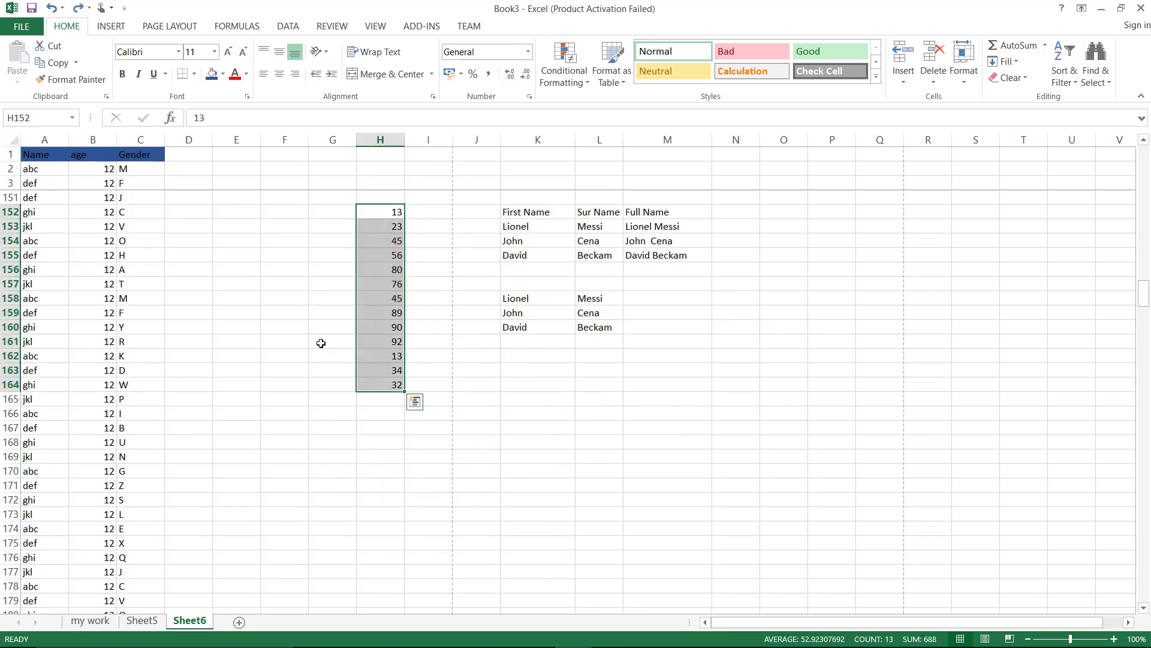
Apply a 'Text that Contains 5' light red highlight to column H, then undo it
{"action": "left_click", "coordinate": [577, 84]}
{"action": "mouse_move", "coordinate": [589, 104]}
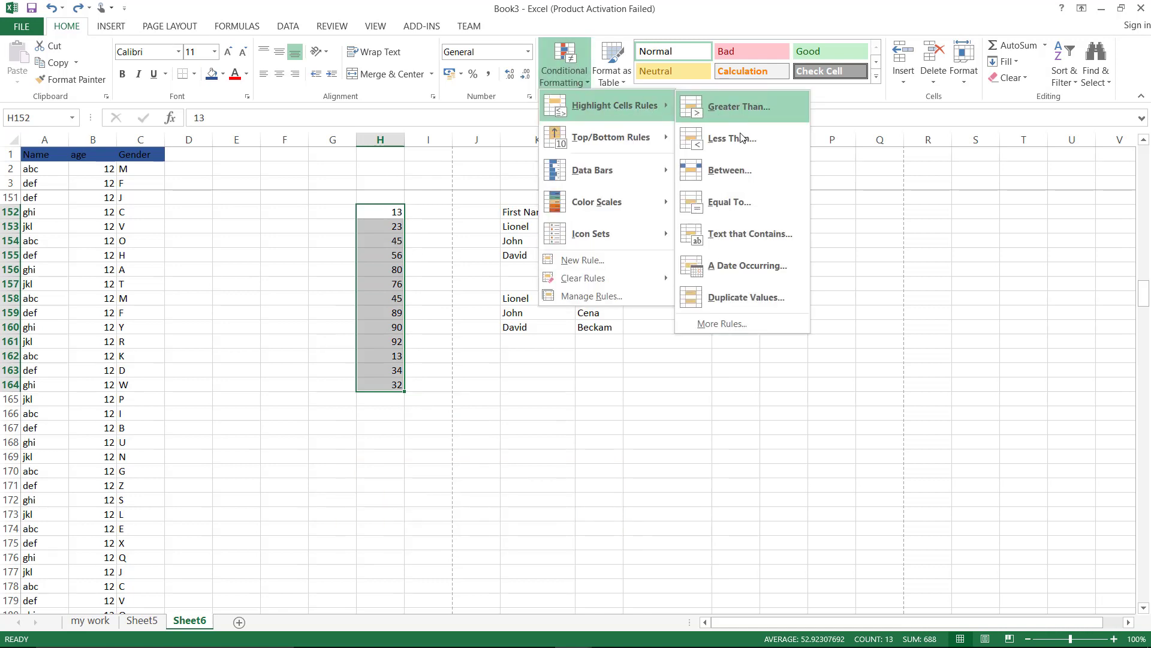
{"action": "left_click", "coordinate": [739, 234]}
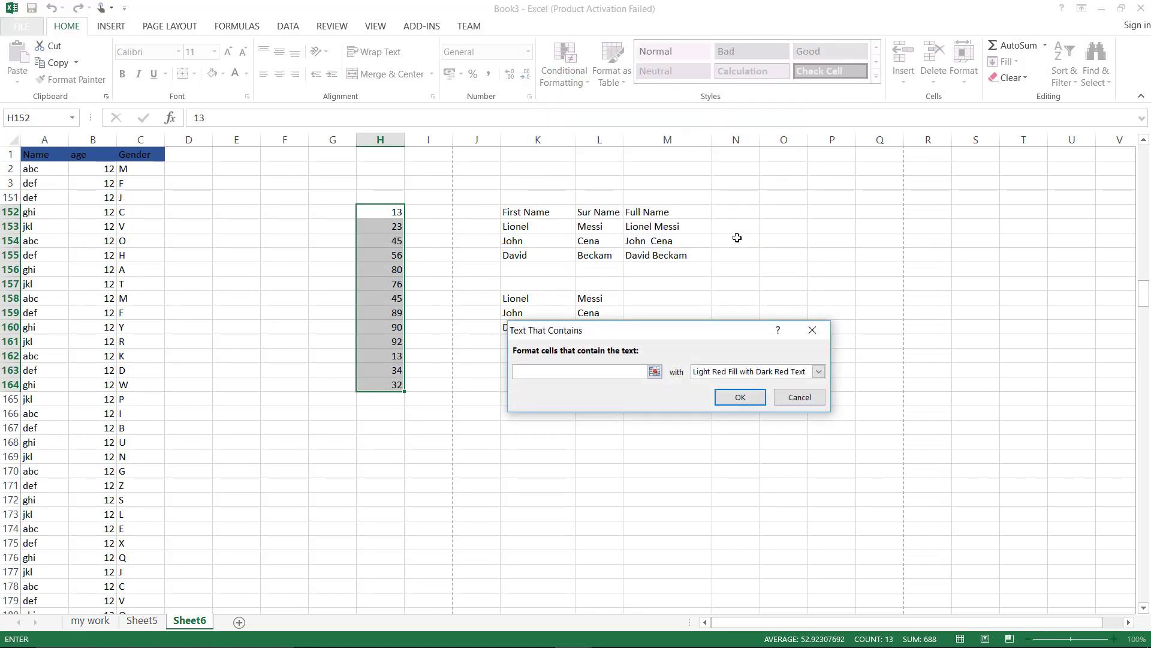
{"action": "type", "text": "5"}
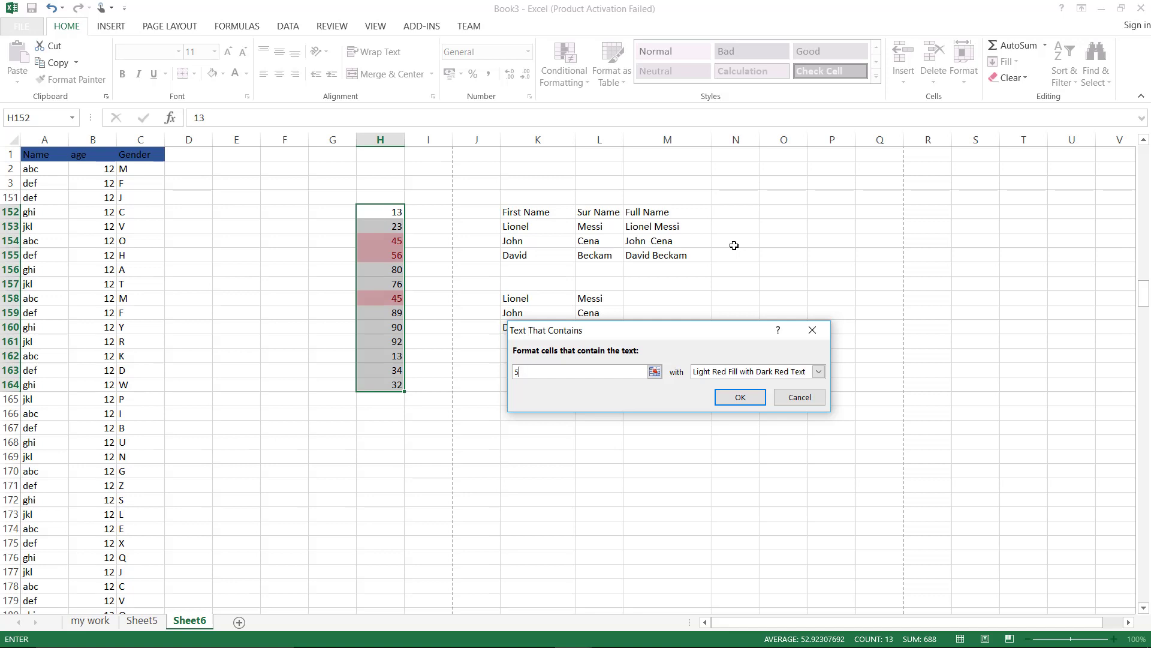
{"action": "left_click", "coordinate": [740, 397]}
{"action": "left_click", "coordinate": [427, 485]}
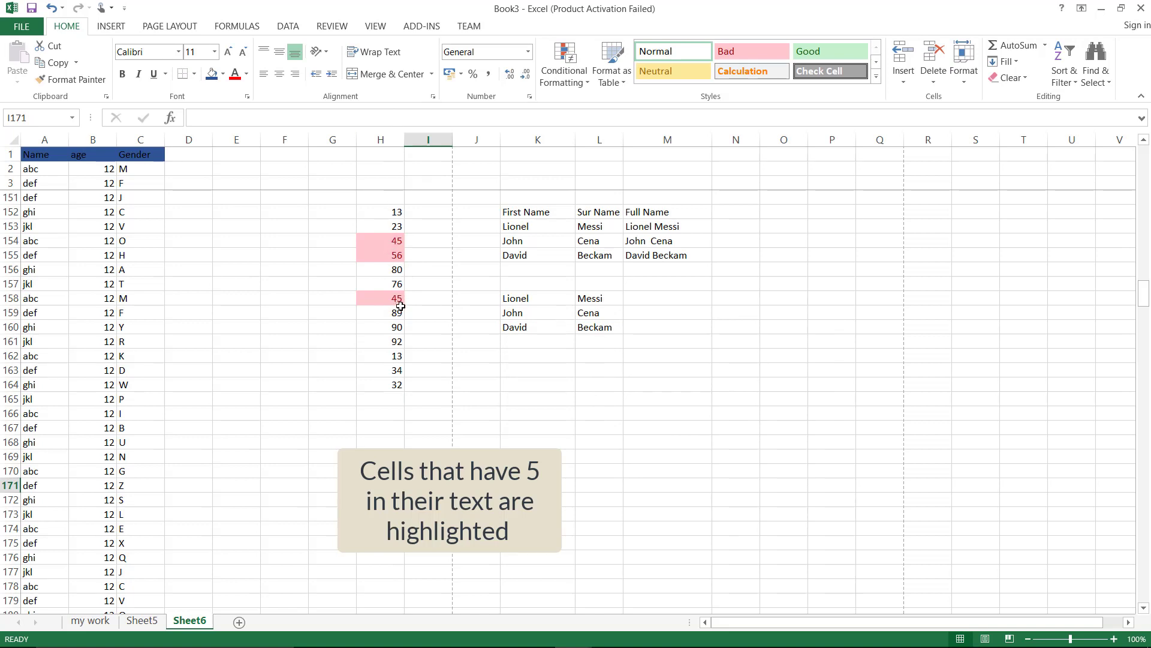
{"action": "key", "text": "ctrl+z"}
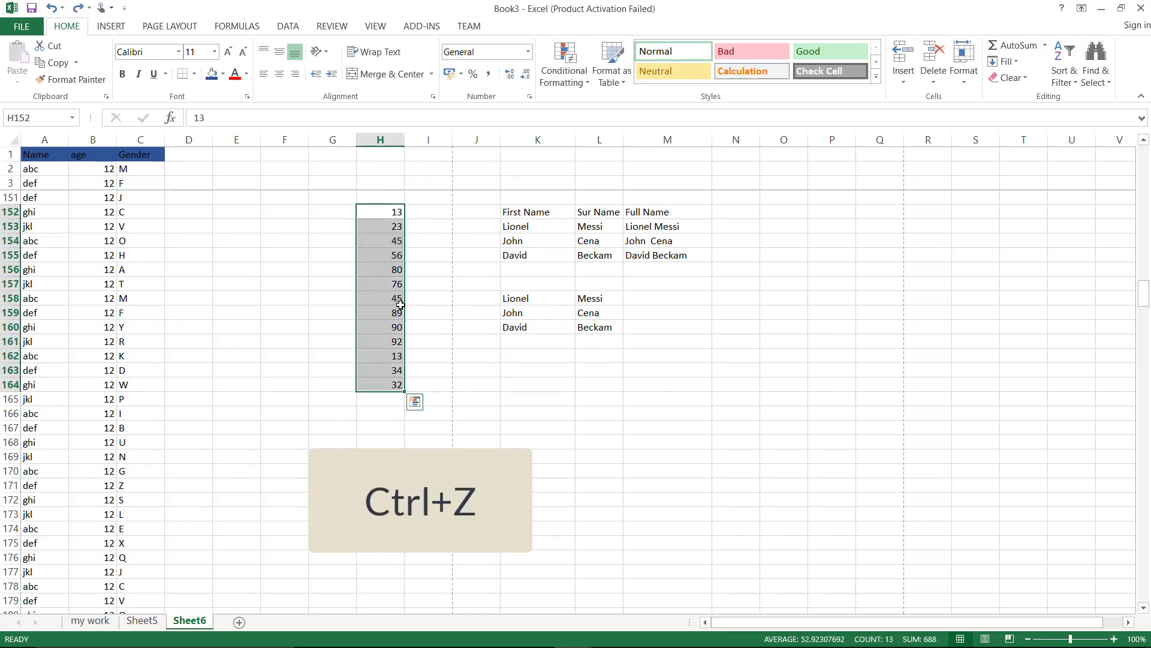
{"action": "left_click", "coordinate": [568, 80]}
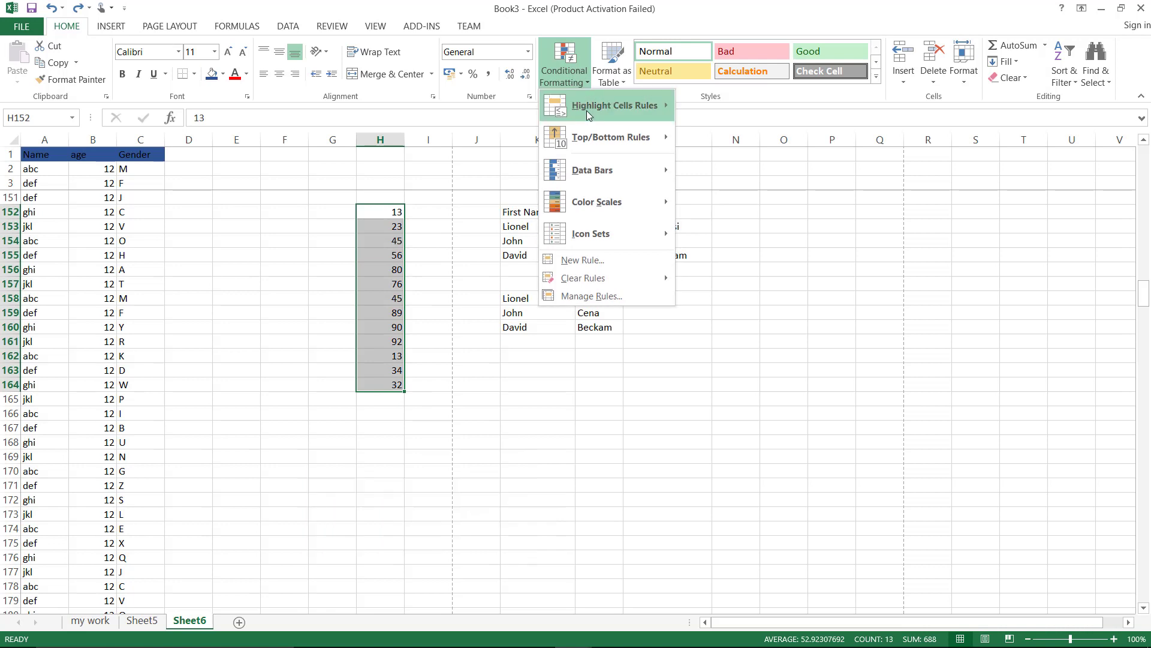
{"action": "mouse_move", "coordinate": [591, 137]}
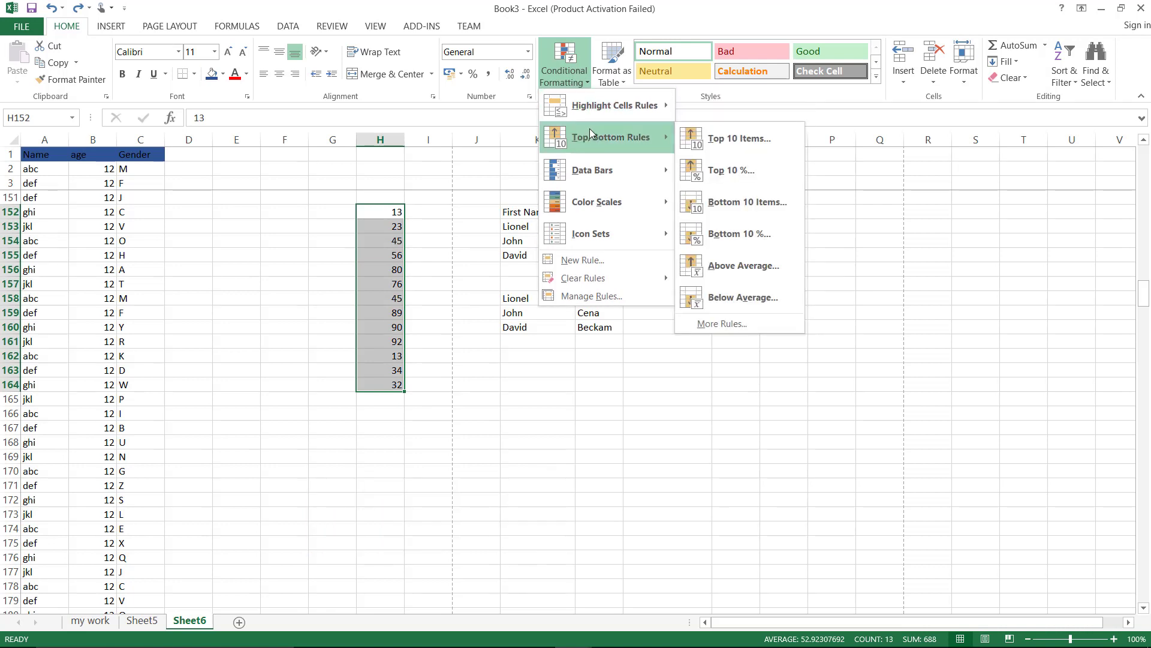
{"action": "left_click", "coordinate": [728, 143]}
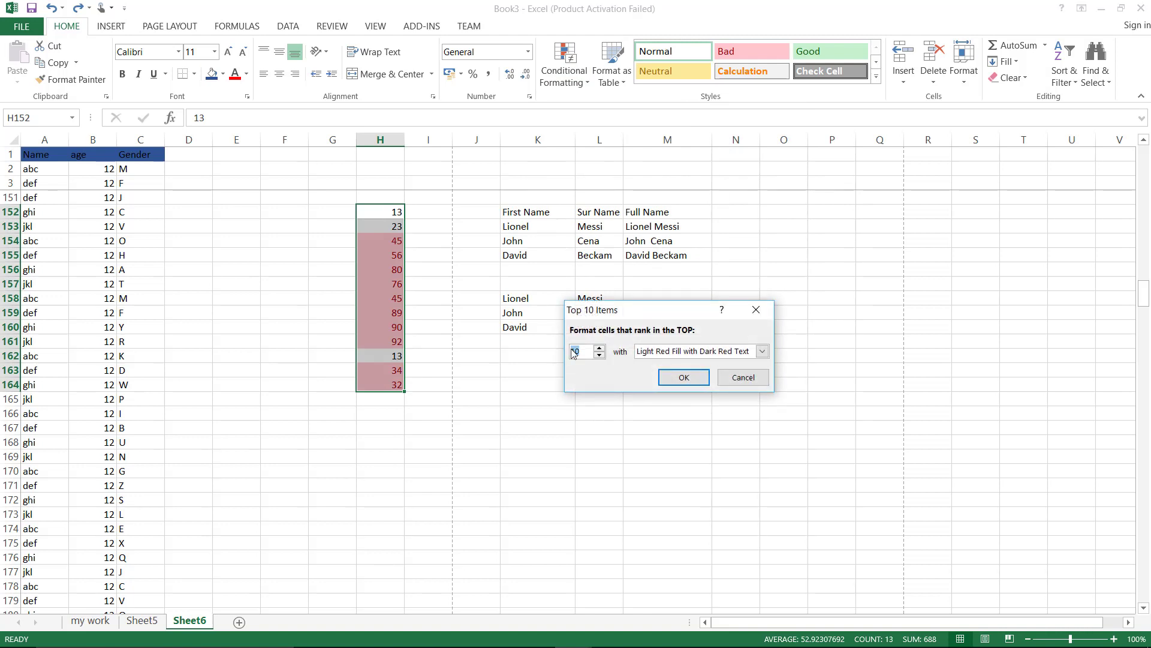
{"action": "type", "text": "5"}
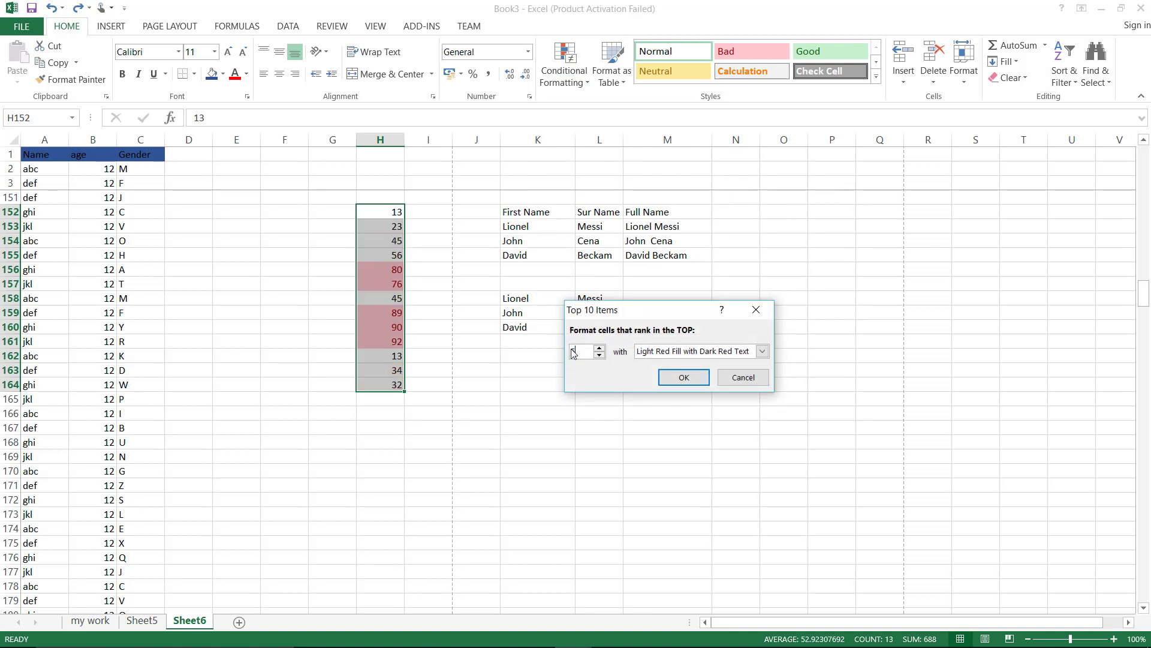
{"action": "left_click", "coordinate": [763, 352]}
{"action": "left_click", "coordinate": [711, 396]}
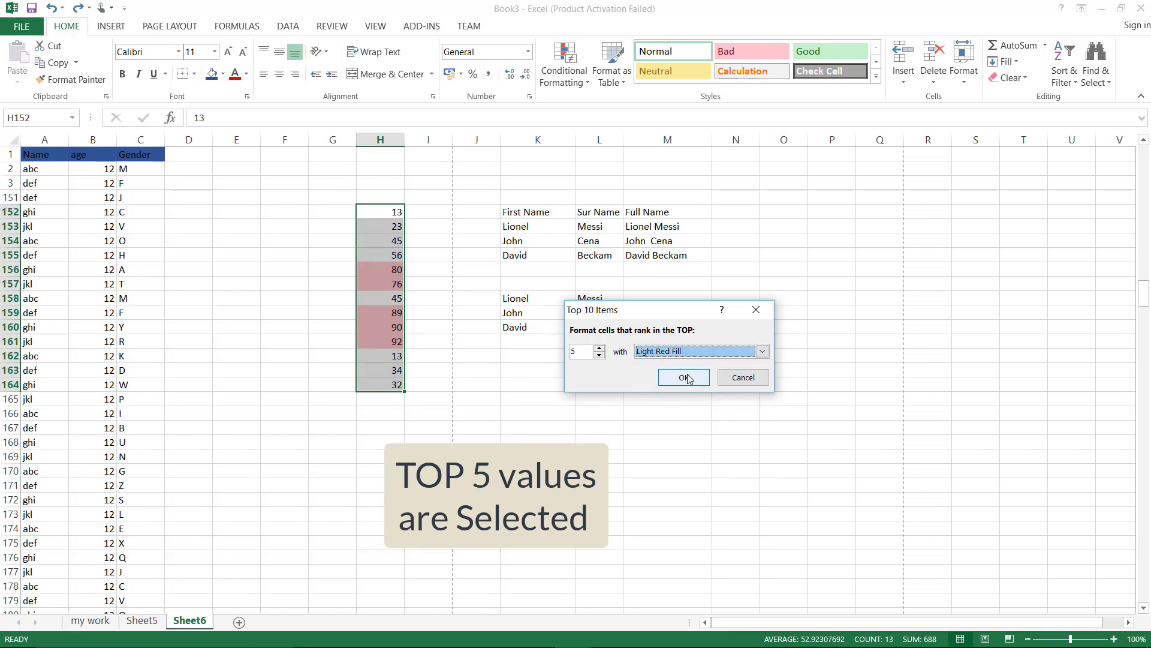
{"action": "left_click", "coordinate": [687, 376]}
{"action": "left_click", "coordinate": [327, 470]}
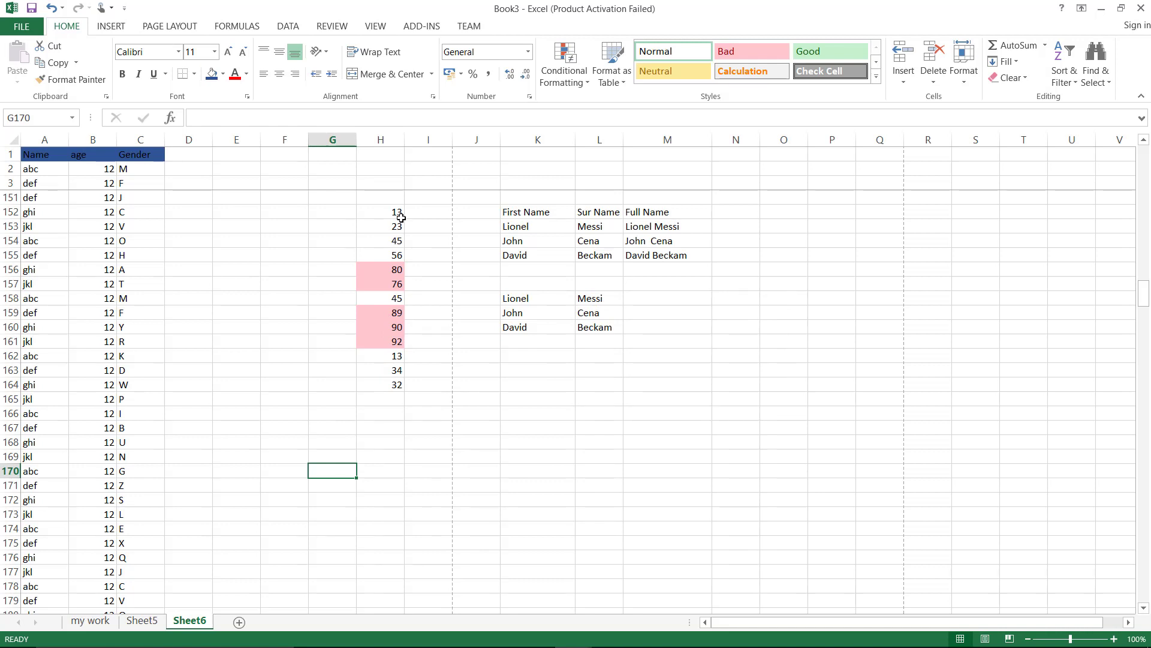
{"action": "key", "text": "ctrl+z"}
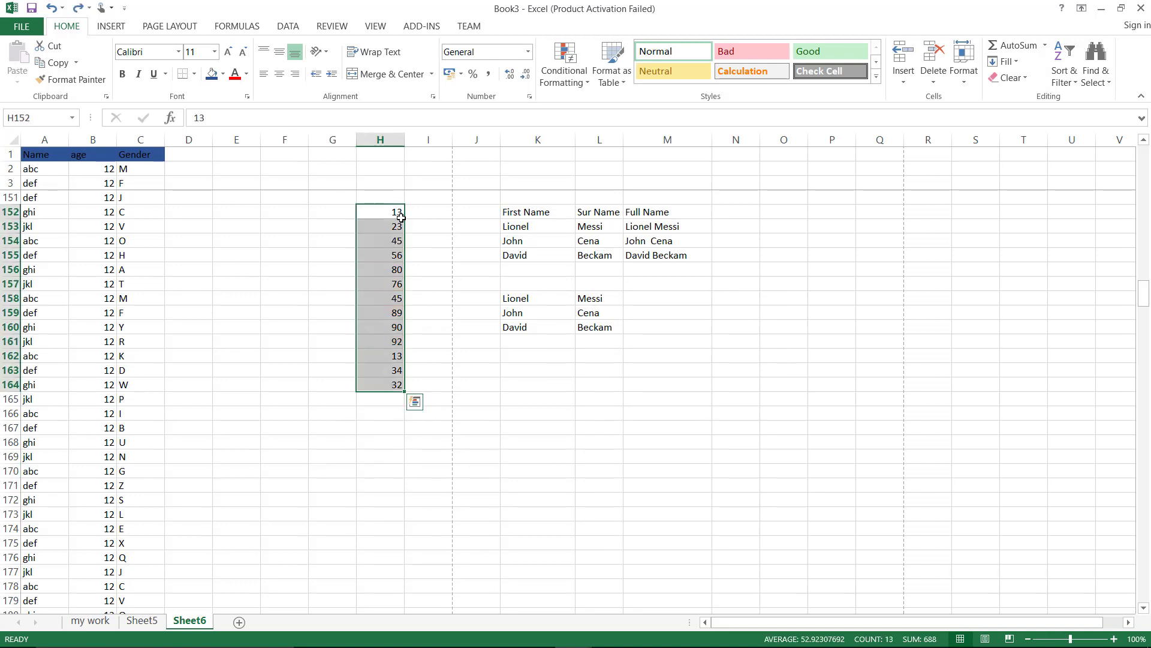
{"action": "left_click", "coordinate": [587, 88]}
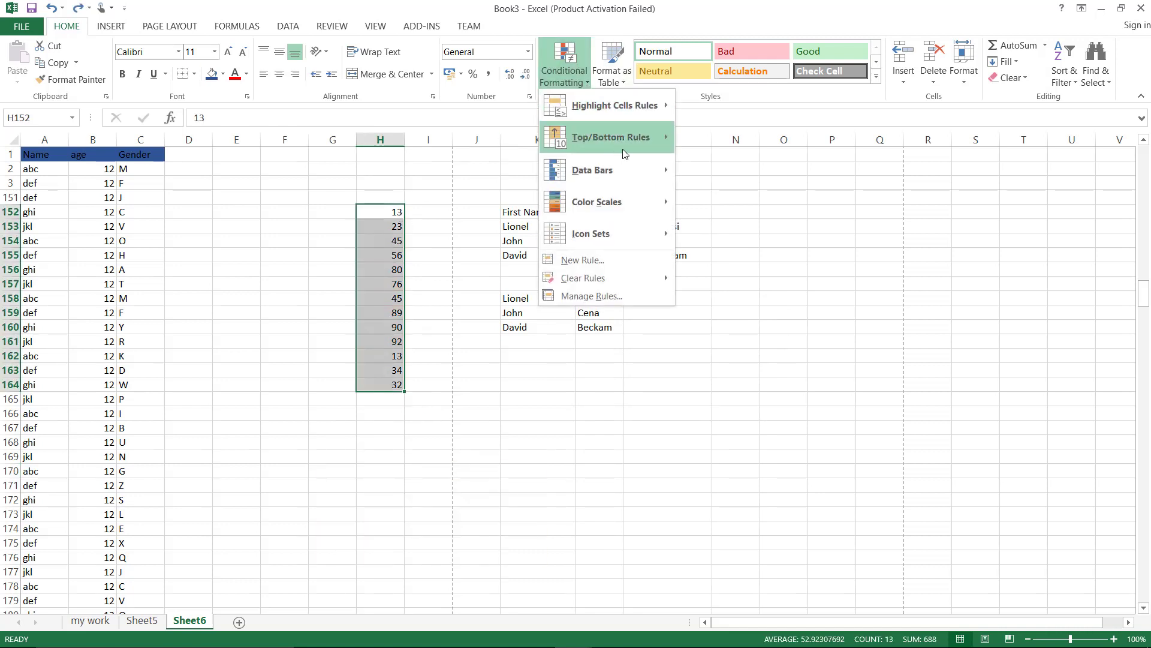
{"action": "mouse_move", "coordinate": [642, 145]}
{"action": "left_click", "coordinate": [705, 174]}
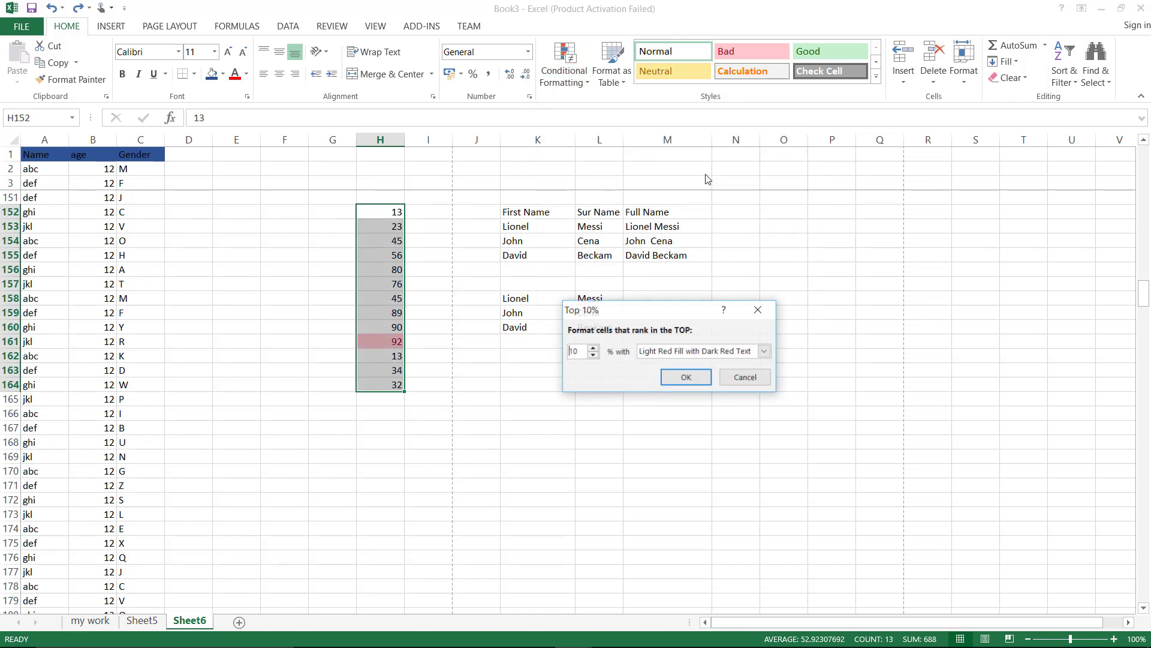
{"action": "left_click_drag", "start_coordinate": [579, 353], "coordinate": [566, 352]}
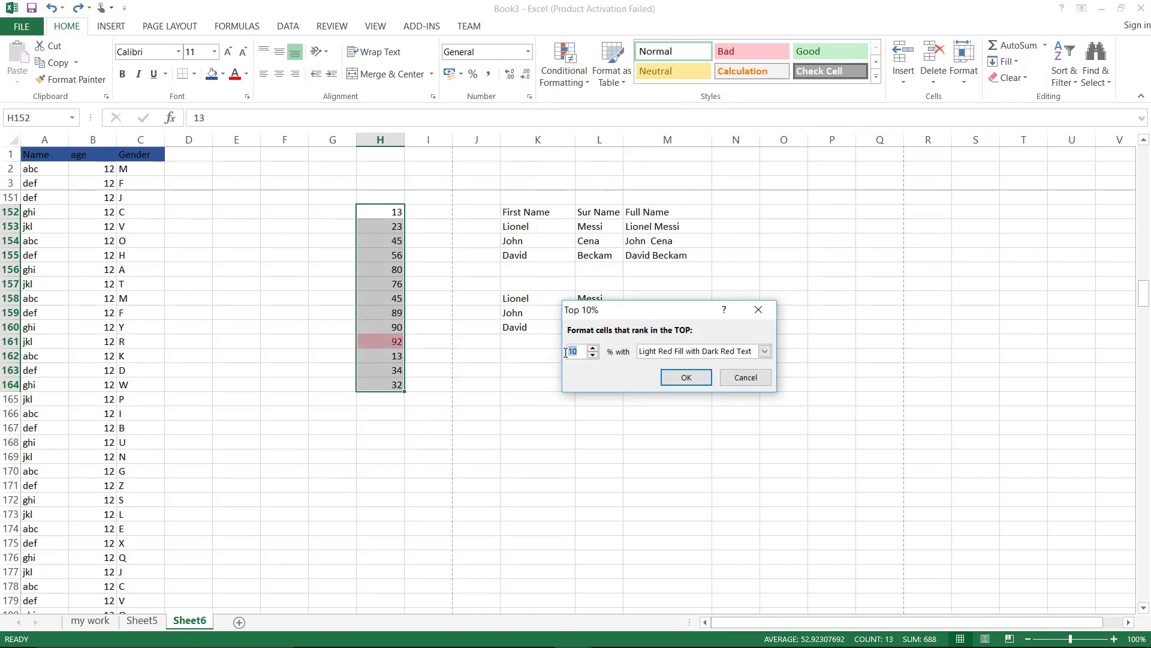
{"action": "type", "text": "30"}
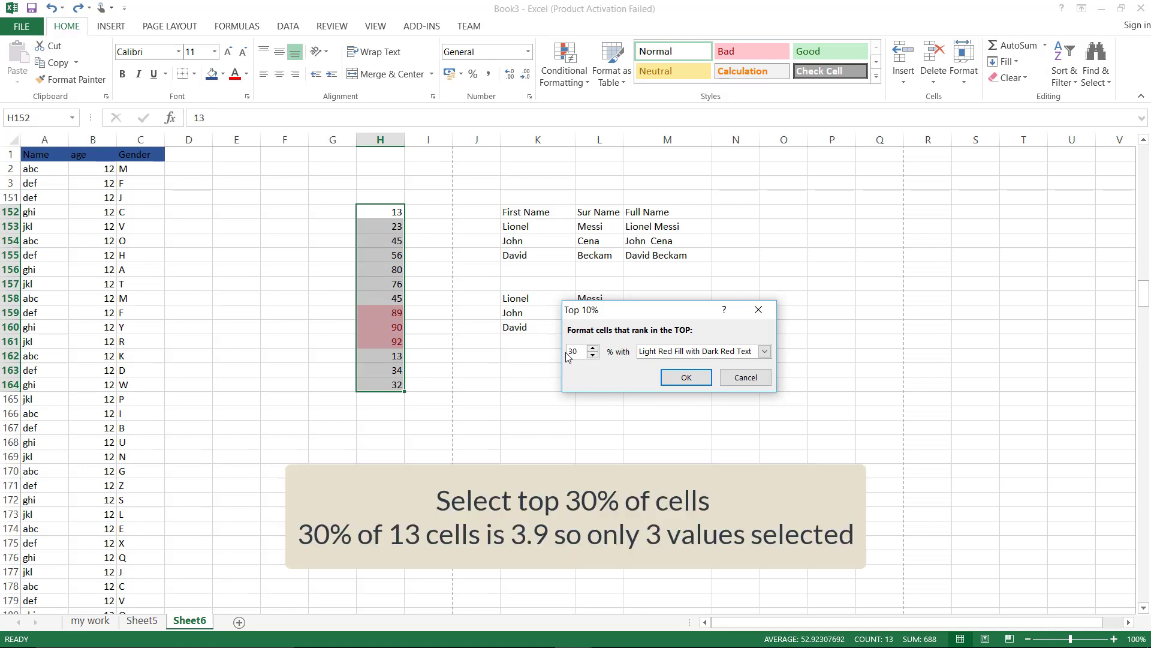
{"action": "left_click", "coordinate": [687, 379]}
{"action": "left_click", "coordinate": [400, 430]}
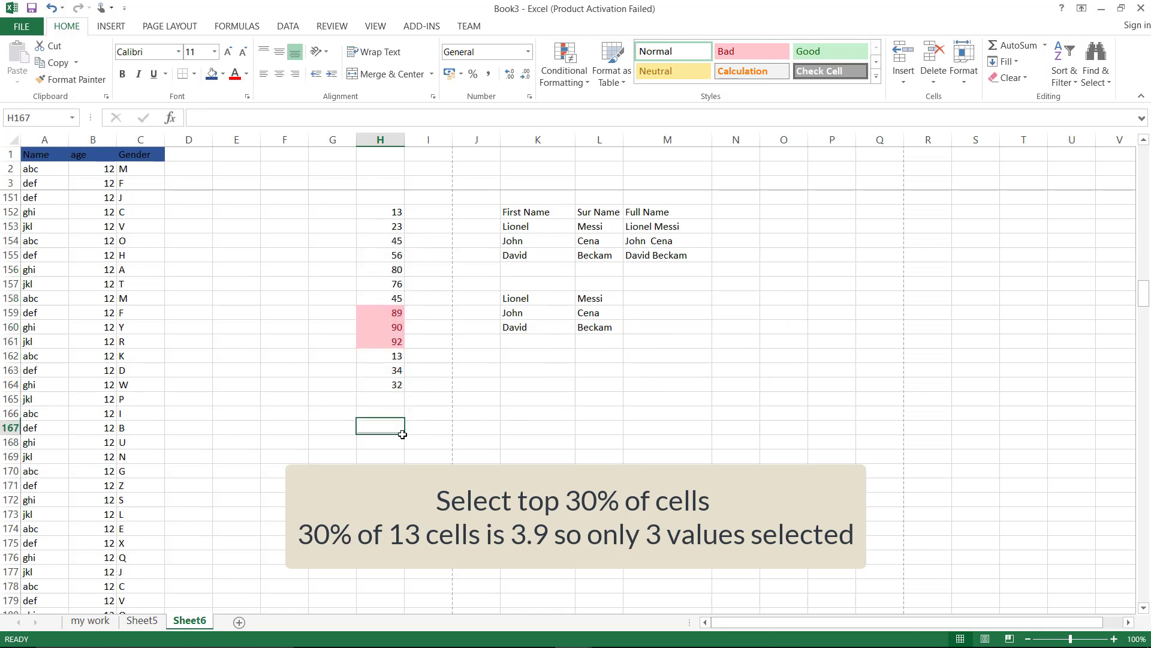
{"action": "left_click_drag", "start_coordinate": [396, 213], "coordinate": [396, 273]}
{"action": "left_click_drag", "start_coordinate": [393, 334], "coordinate": [393, 376]}
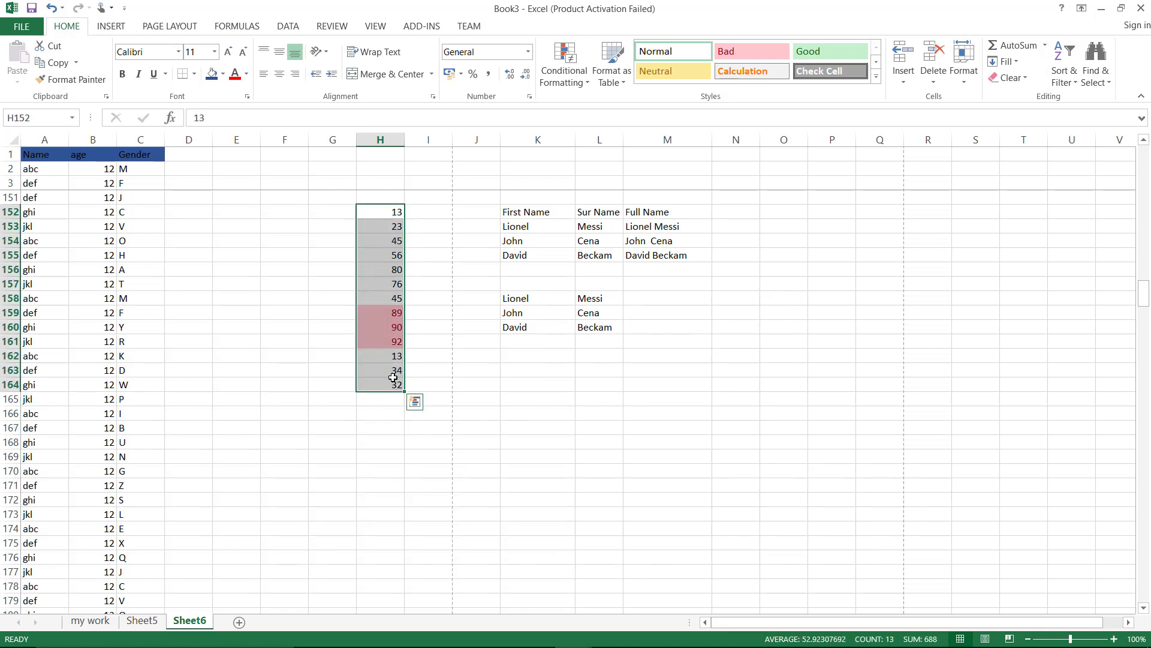
{"action": "left_click", "coordinate": [476, 414]}
{"action": "key", "text": "ctrl+z"}
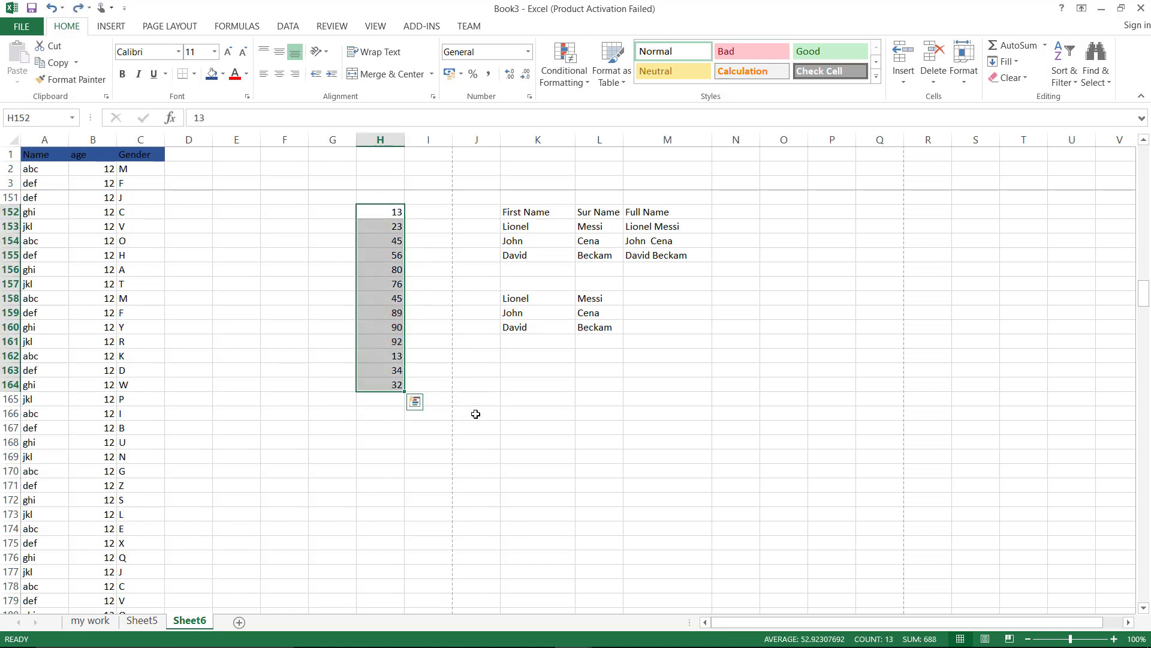
{"action": "left_click", "coordinate": [580, 92]}
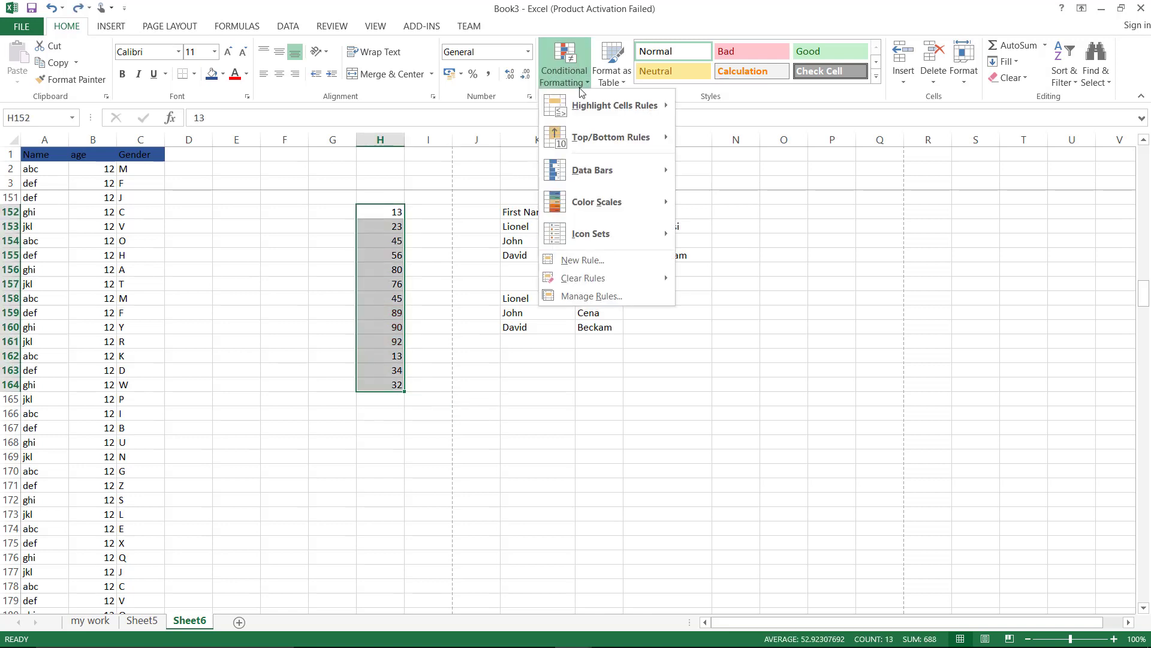
{"action": "mouse_move", "coordinate": [620, 150]}
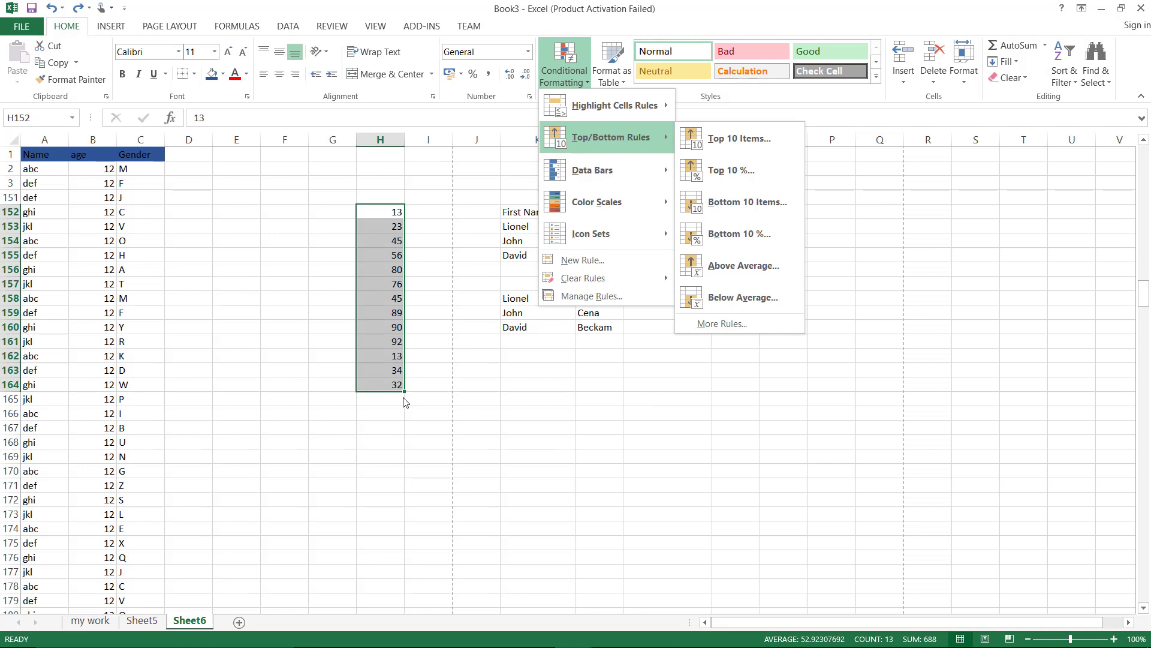
{"action": "left_click", "coordinate": [379, 424]}
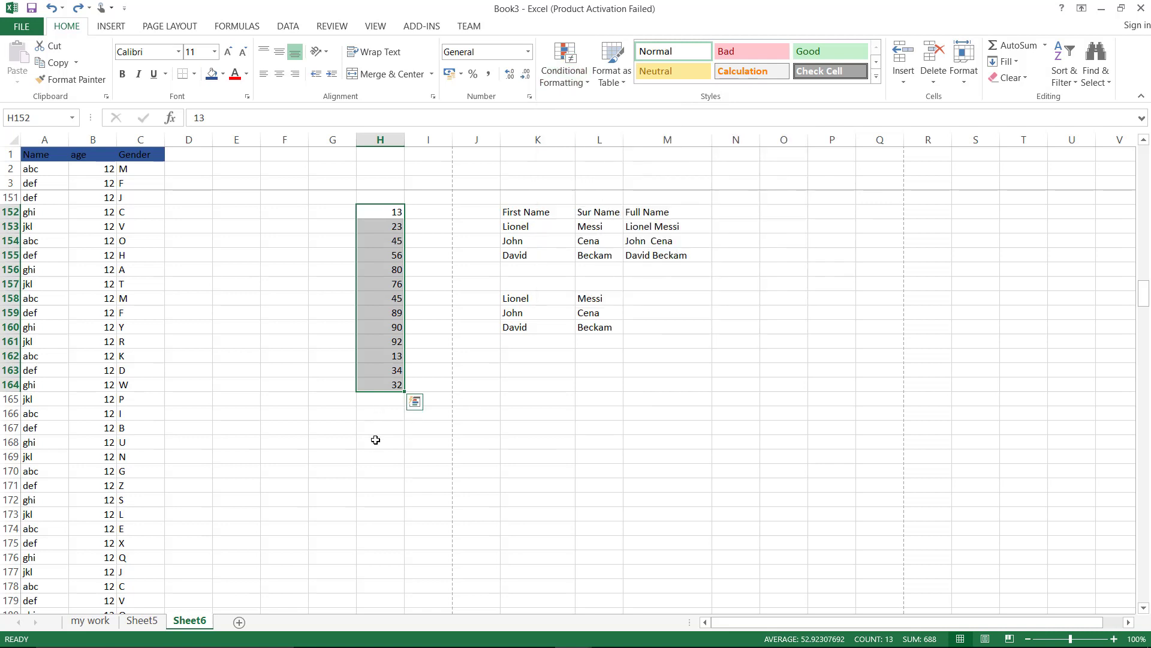
{"action": "left_click", "coordinate": [376, 429]}
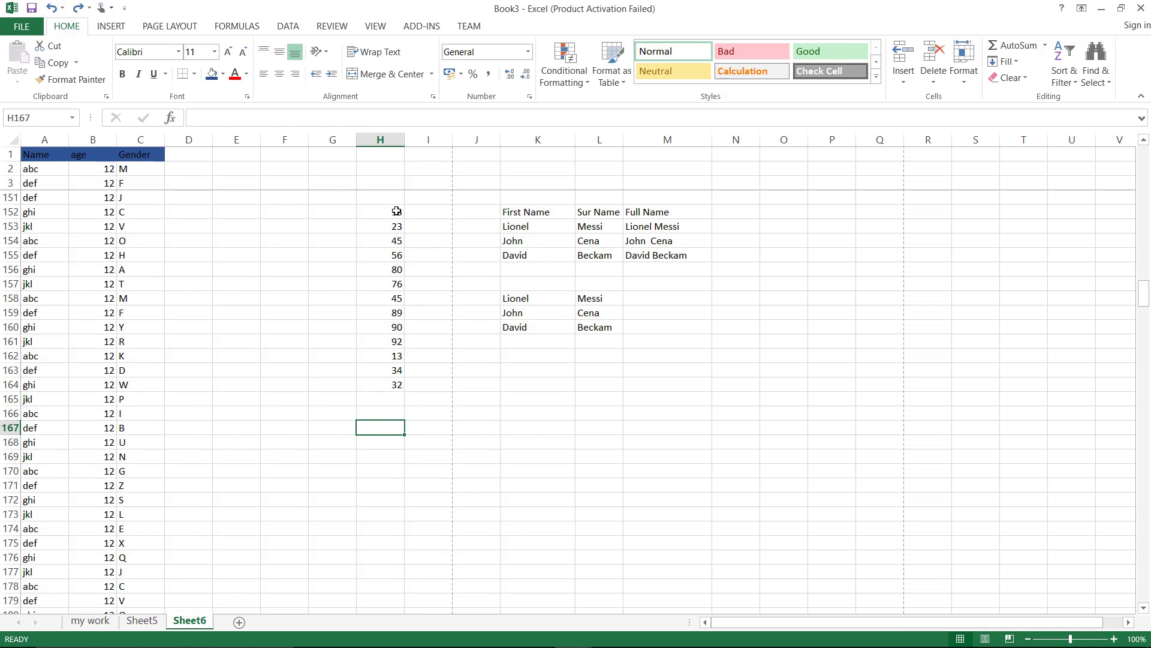
Put an AVERAGE of H152:H164 in H165 and label it 'Average' in G165
{"action": "left_click", "coordinate": [383, 397]}
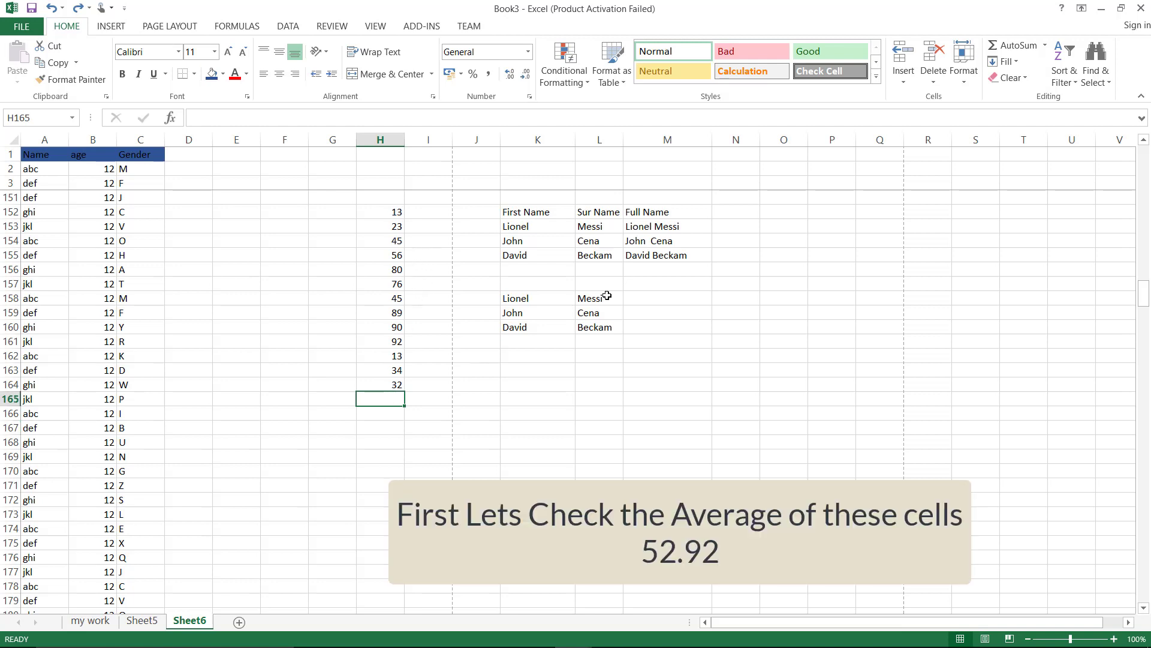
{"action": "left_click", "coordinate": [1046, 47]}
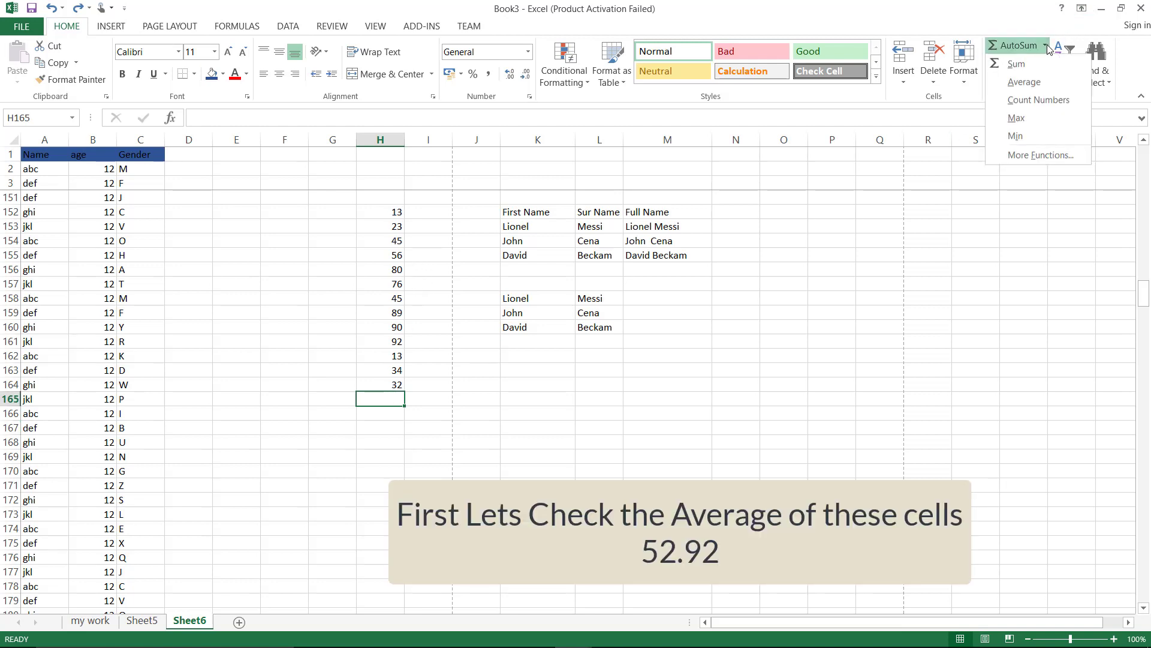
{"action": "left_click", "coordinate": [1031, 87]}
{"action": "key", "text": "Return"}
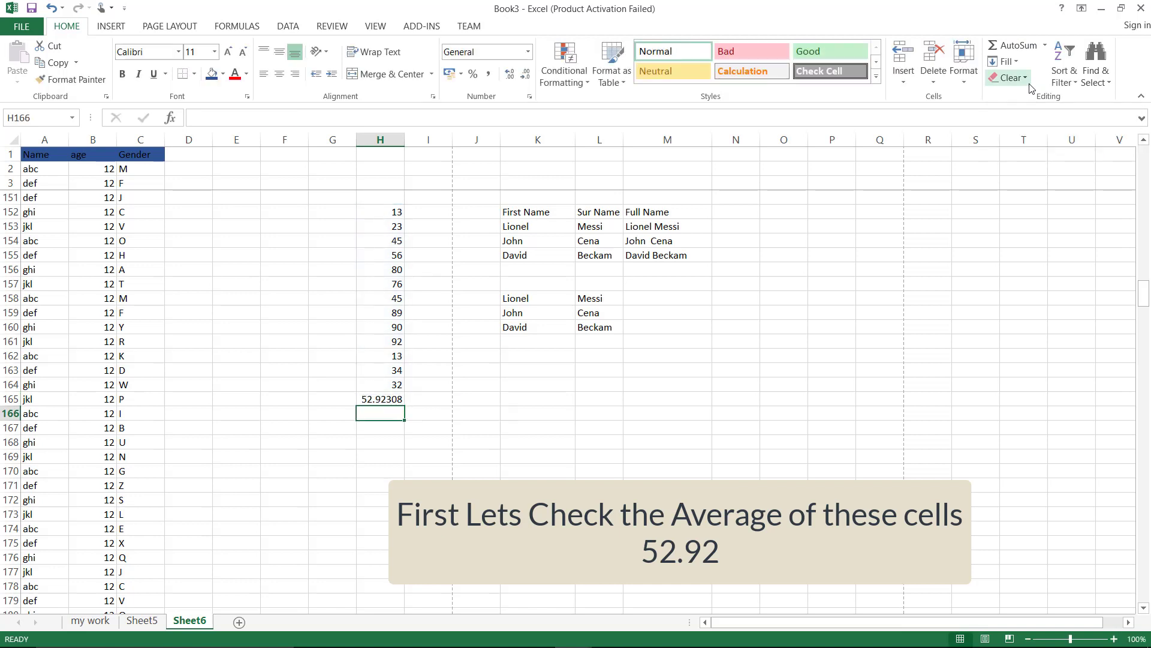
{"action": "left_click", "coordinate": [376, 399]}
{"action": "left_click", "coordinate": [347, 402]}
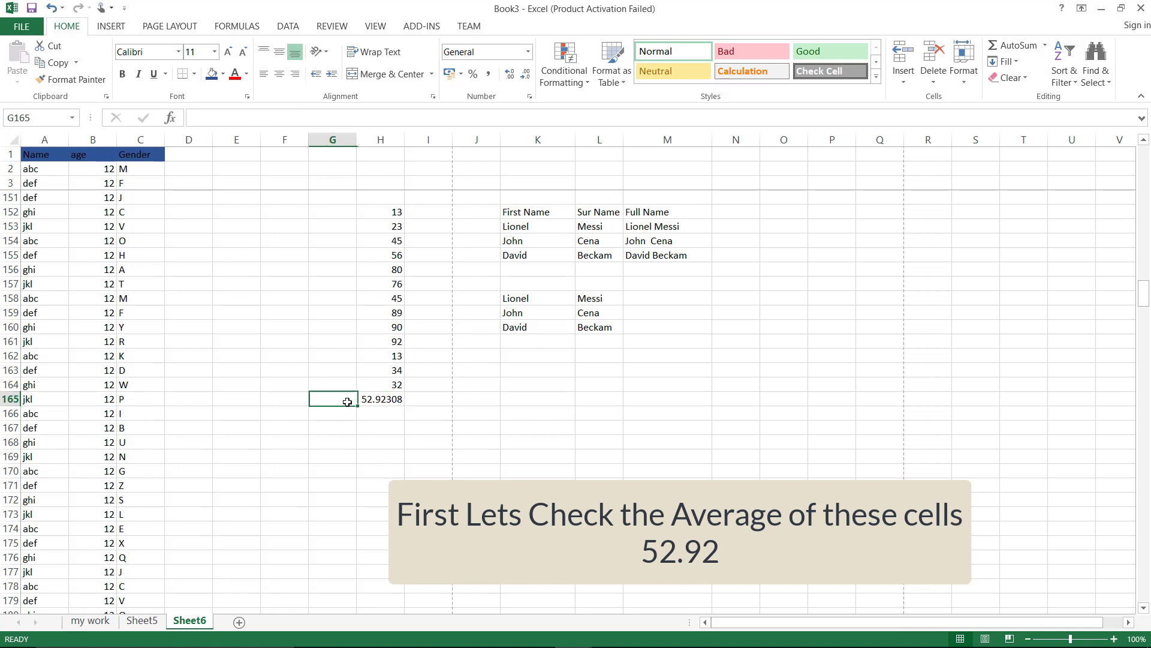
{"action": "type", "text": "Aver"}
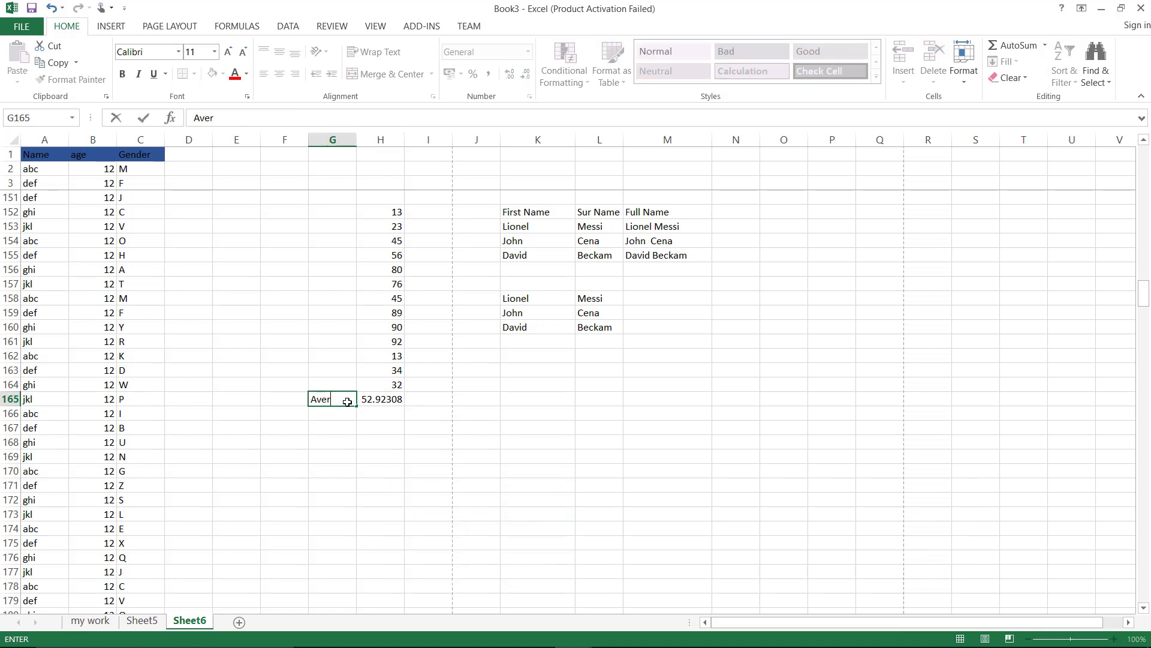
{"action": "type", "text": "age"}
Highlight the below-average values in H152:H164 light red, then undo the highlight
{"action": "left_click_drag", "start_coordinate": [390, 212], "coordinate": [387, 368]}
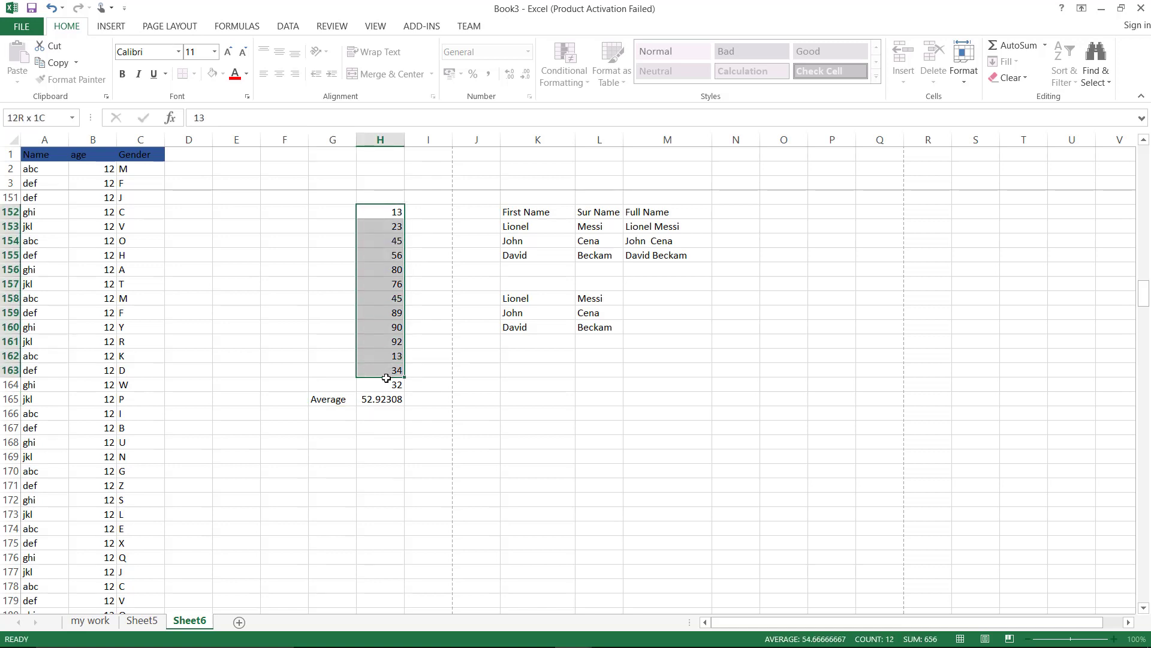
{"action": "left_click_drag", "start_coordinate": [387, 378], "coordinate": [387, 387]}
{"action": "left_click", "coordinate": [575, 82]}
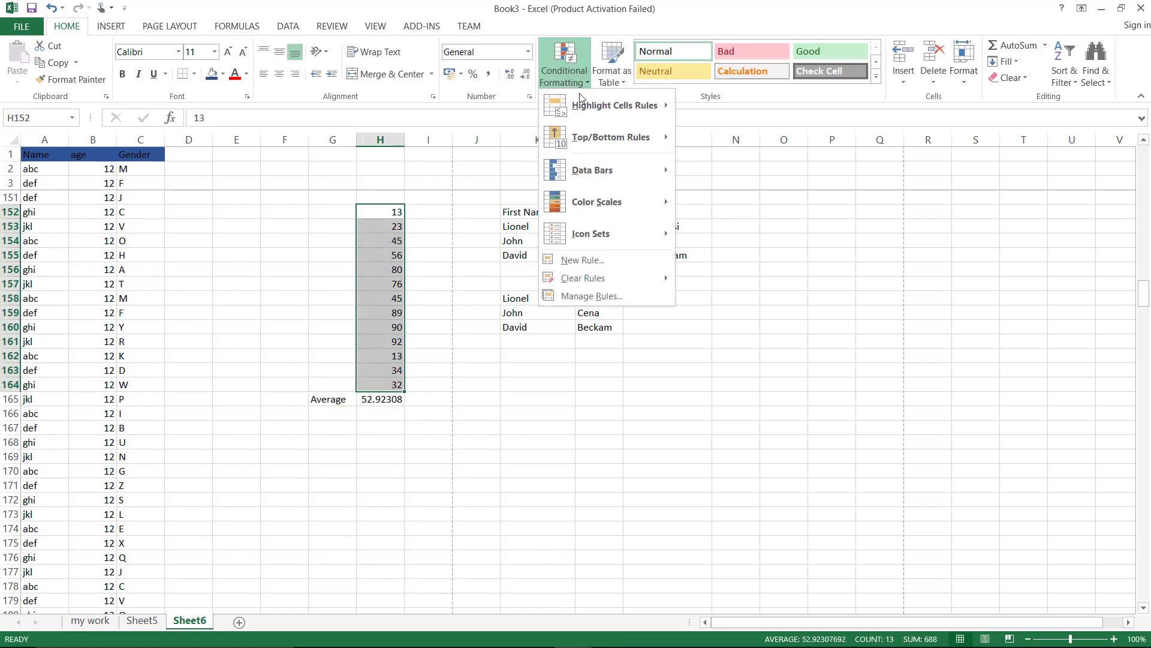
{"action": "mouse_move", "coordinate": [610, 147]}
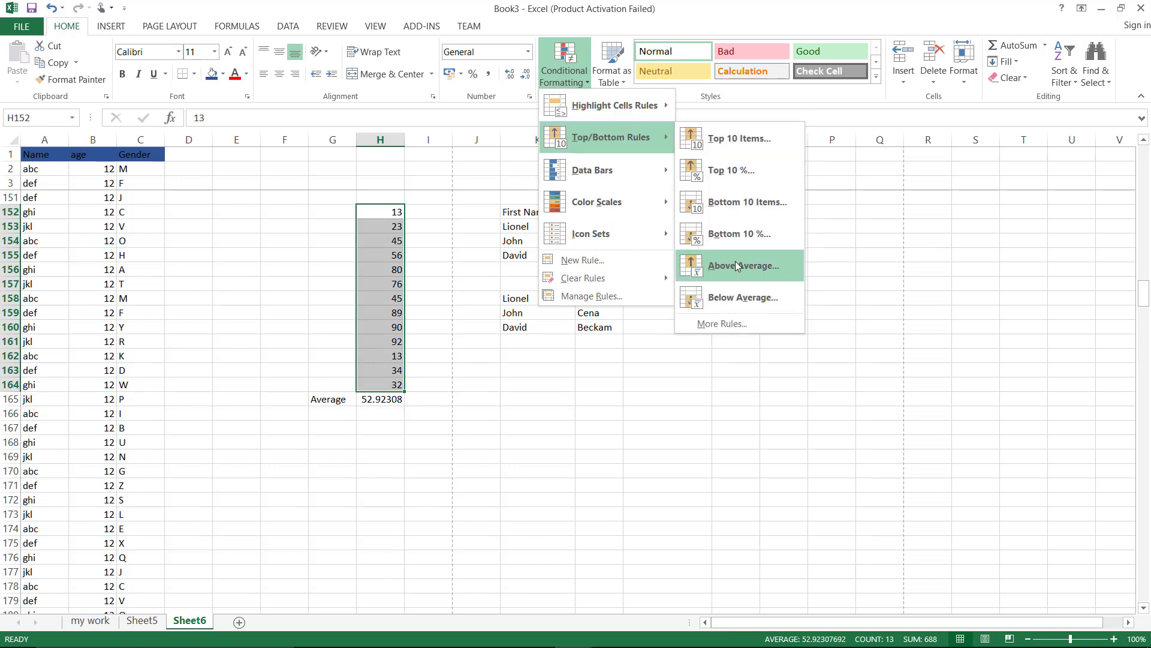
{"action": "left_click", "coordinate": [735, 296]}
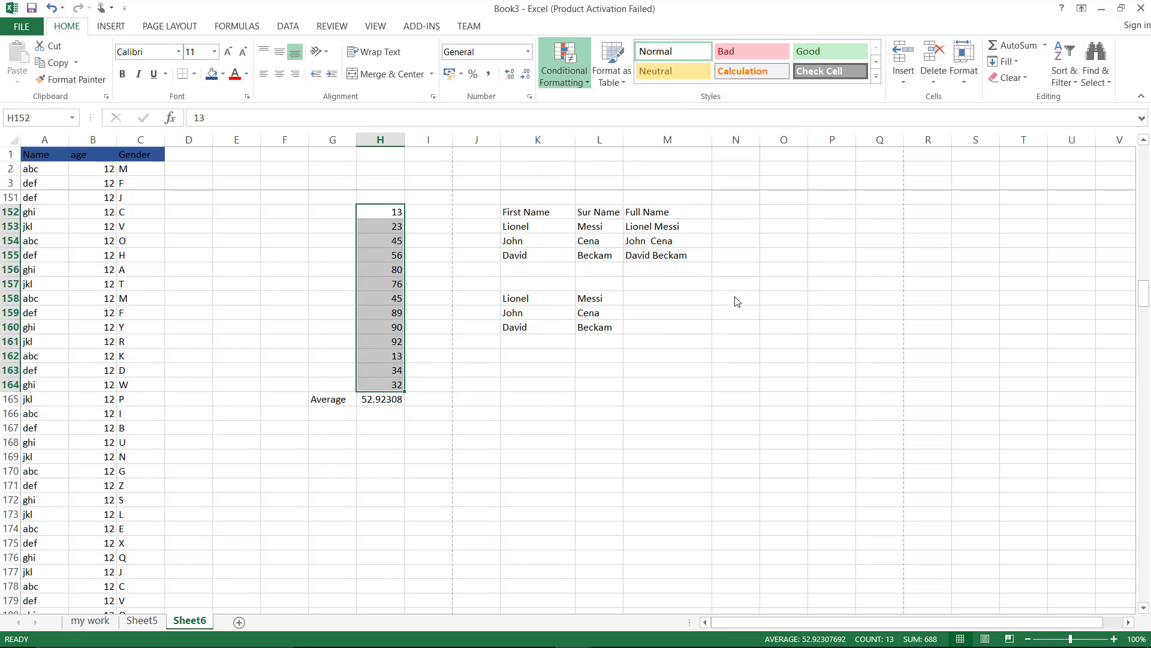
{"action": "left_click", "coordinate": [696, 380]}
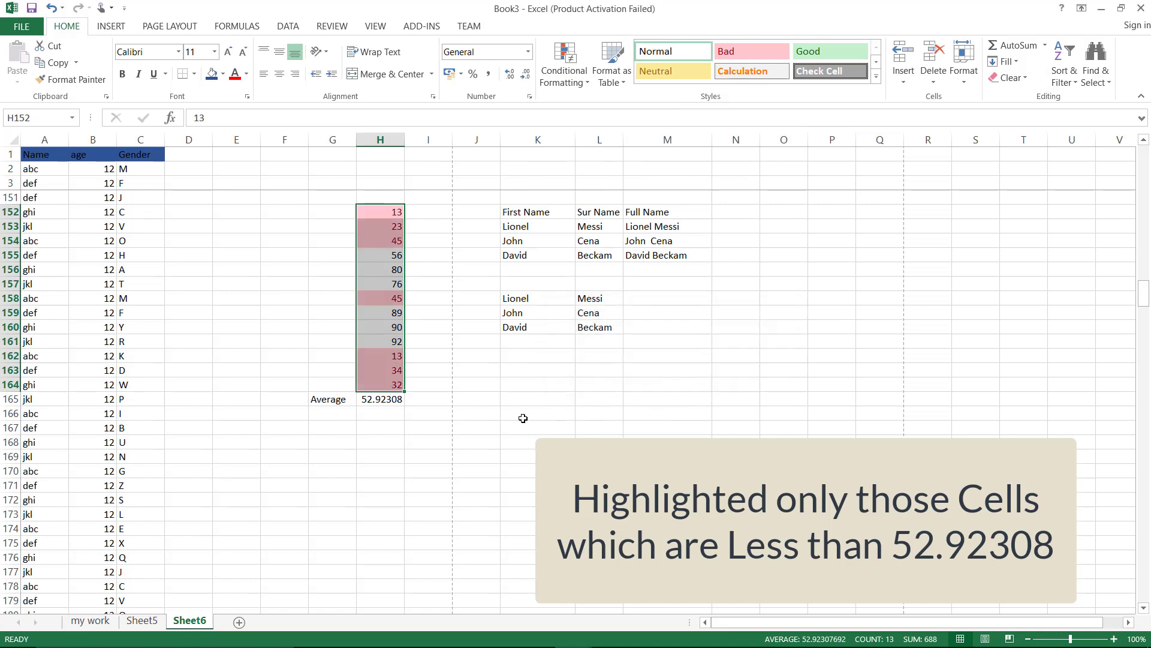
{"action": "left_click", "coordinate": [422, 438]}
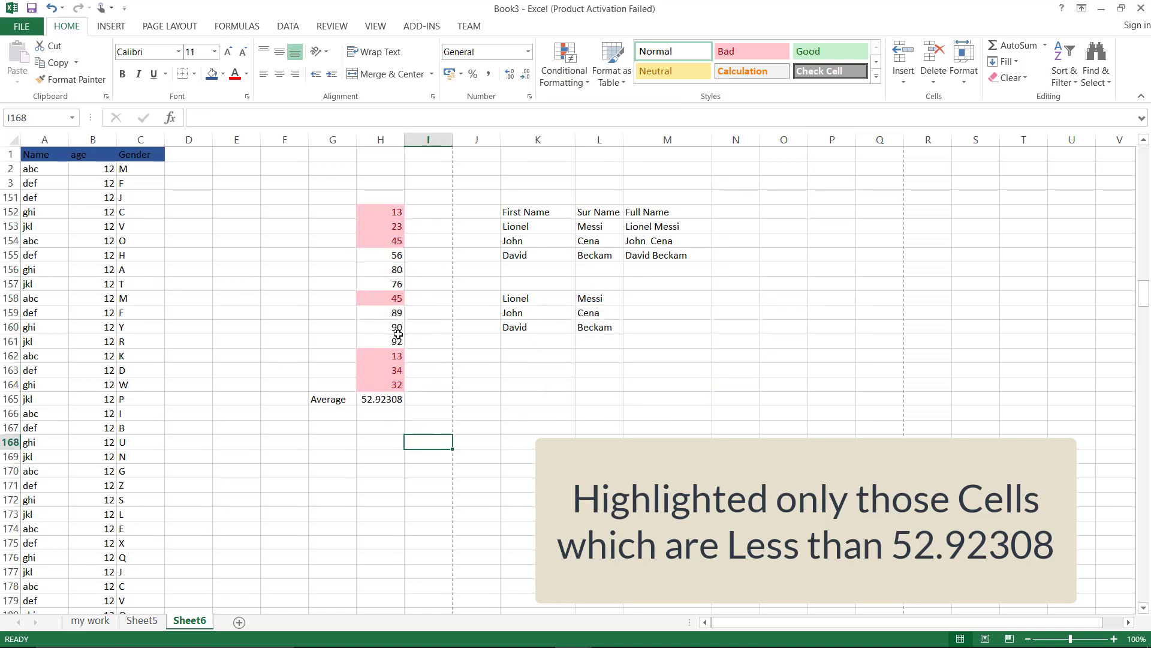
{"action": "left_click_drag", "start_coordinate": [390, 208], "coordinate": [391, 383]}
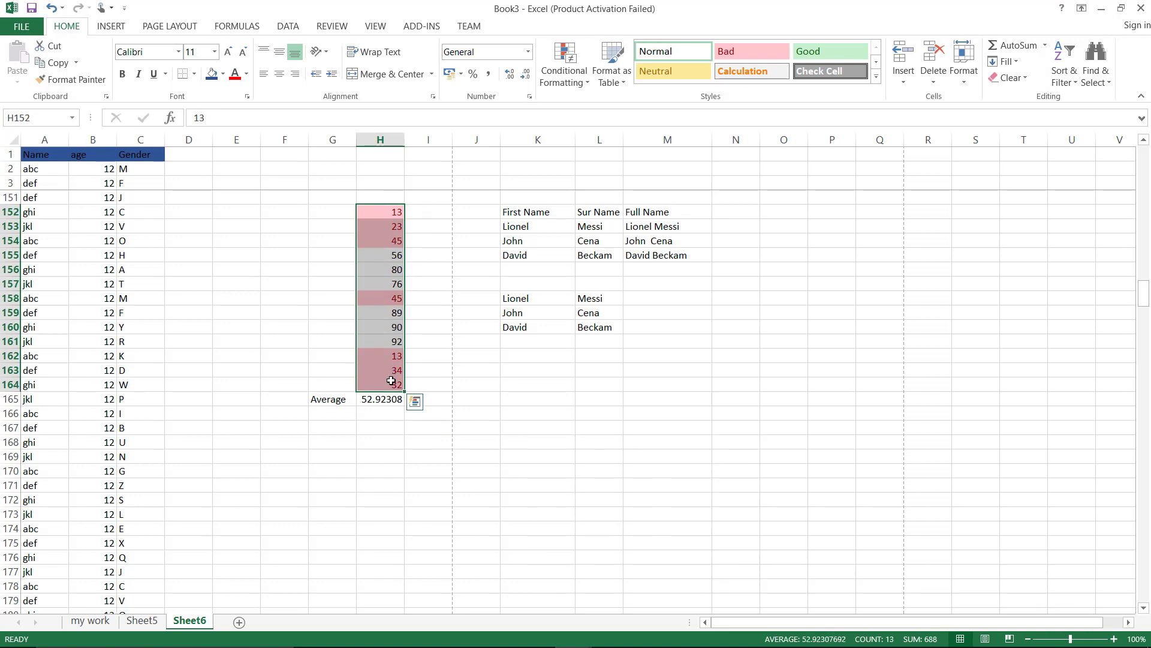
{"action": "left_click", "coordinate": [468, 437]}
{"action": "key", "text": "ctrl+z"}
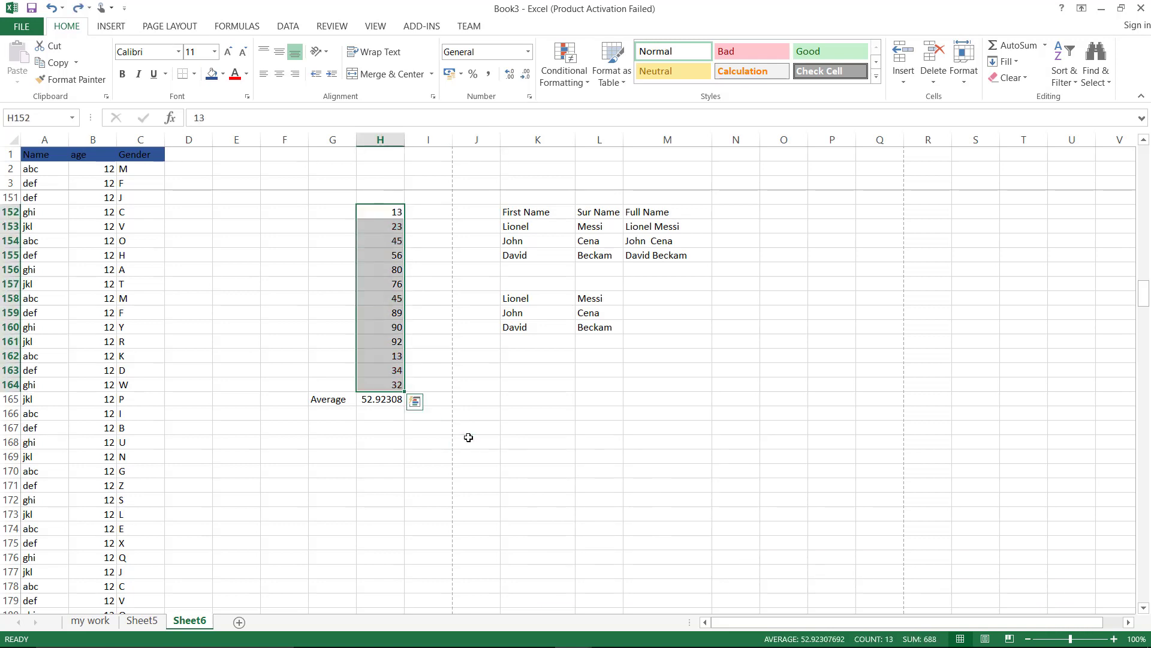
{"action": "key", "text": "ctrl+z"}
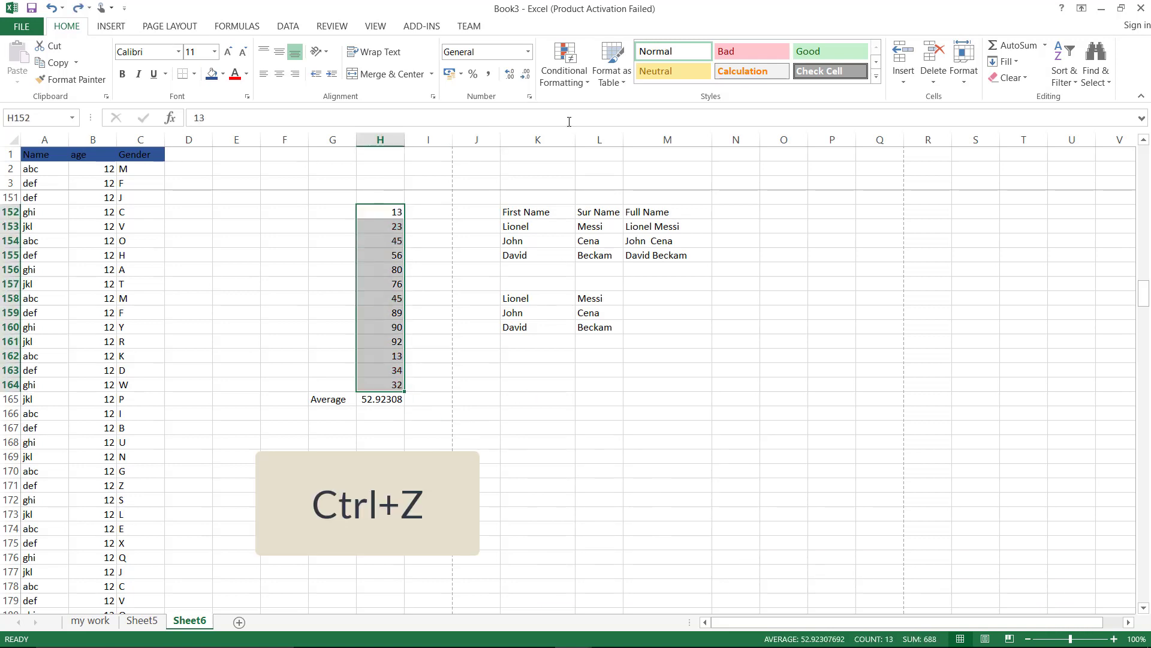
{"action": "left_click", "coordinate": [577, 89]}
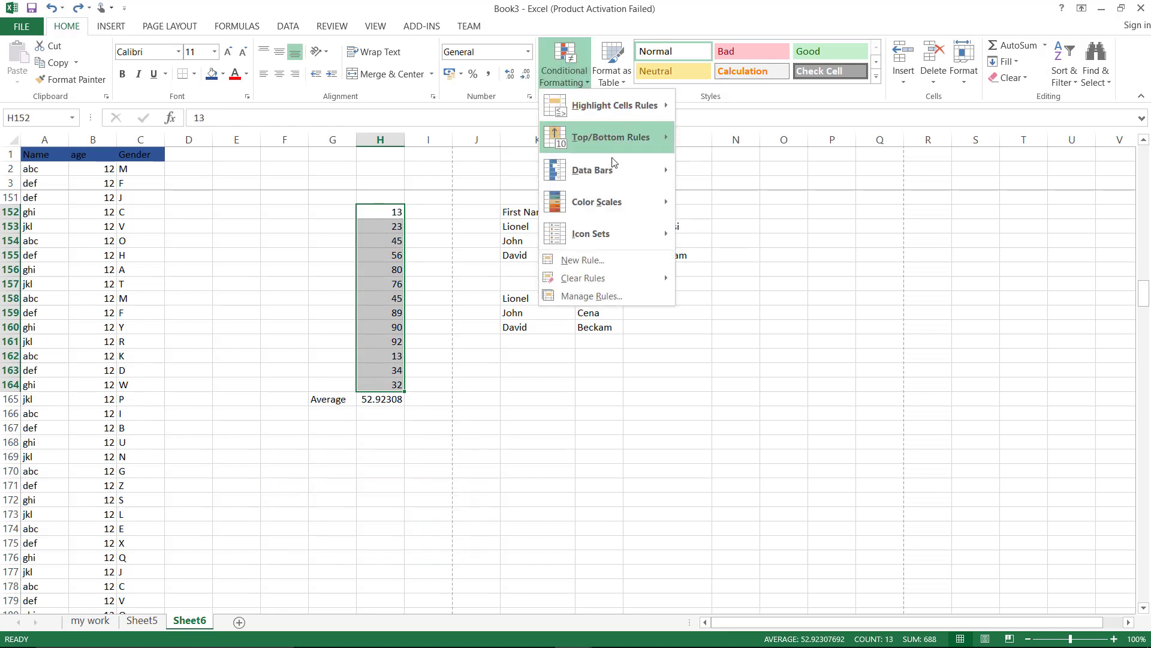
{"action": "mouse_move", "coordinate": [621, 180]}
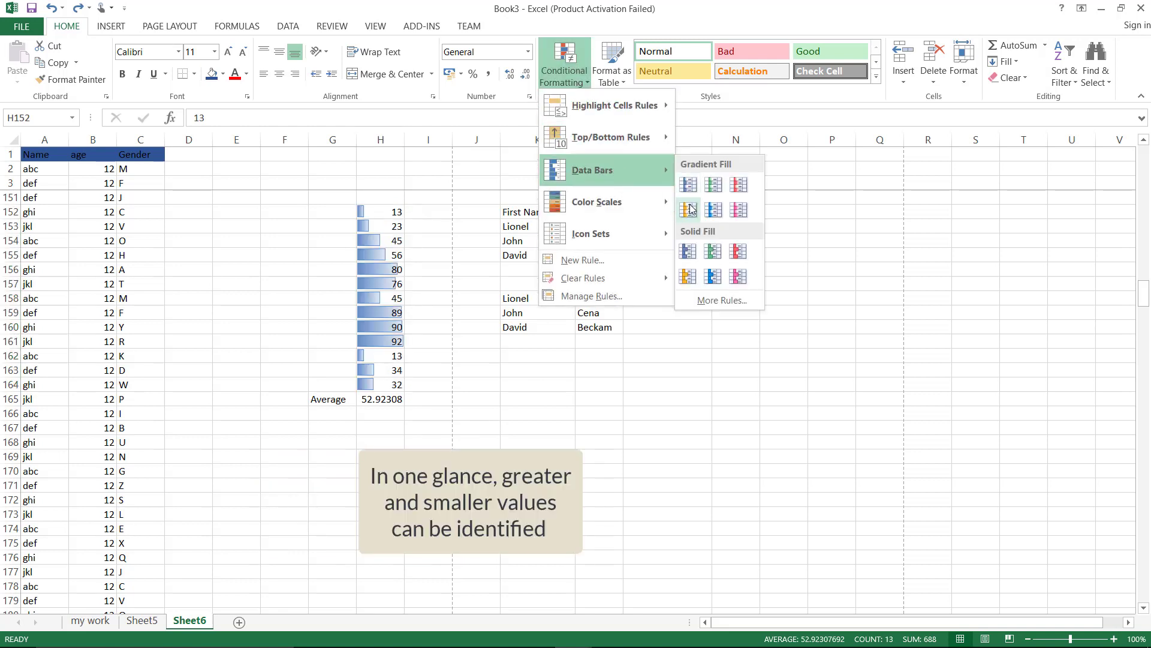
{"action": "left_click", "coordinate": [713, 252]}
{"action": "left_click", "coordinate": [429, 484]}
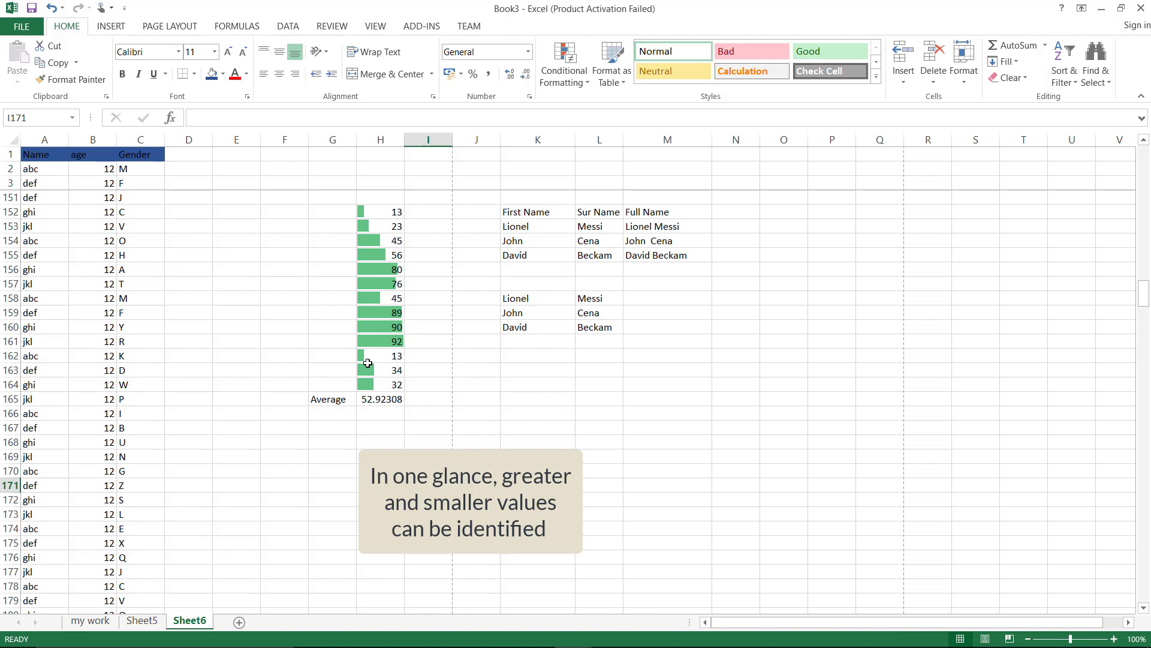
{"action": "left_click_drag", "start_coordinate": [380, 212], "coordinate": [380, 384]}
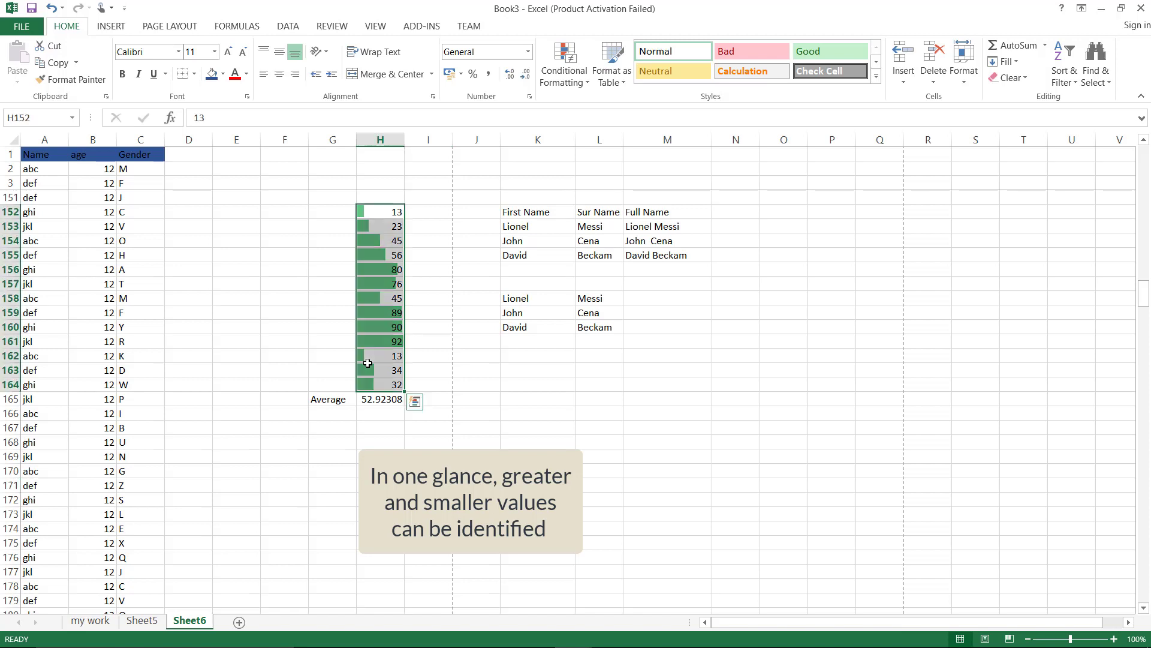
Preview the Color Scales and Icon Sets conditional formatting options on H152:H164
{"action": "left_click", "coordinate": [581, 88]}
{"action": "mouse_move", "coordinate": [602, 203]}
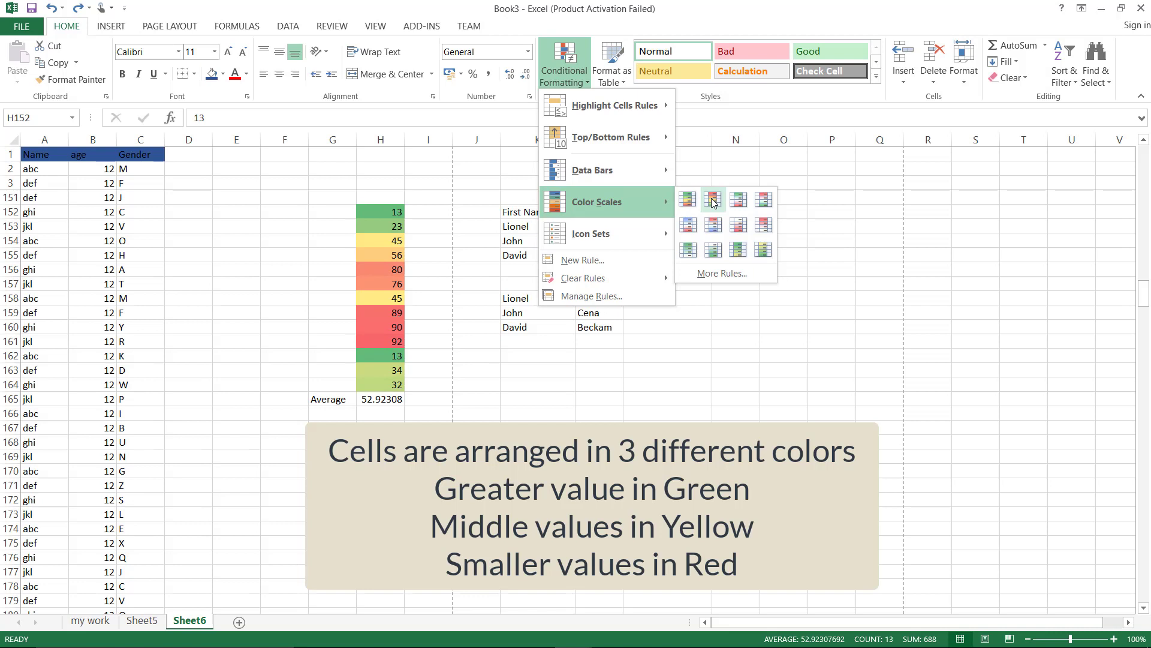
{"action": "mouse_move", "coordinate": [644, 237]}
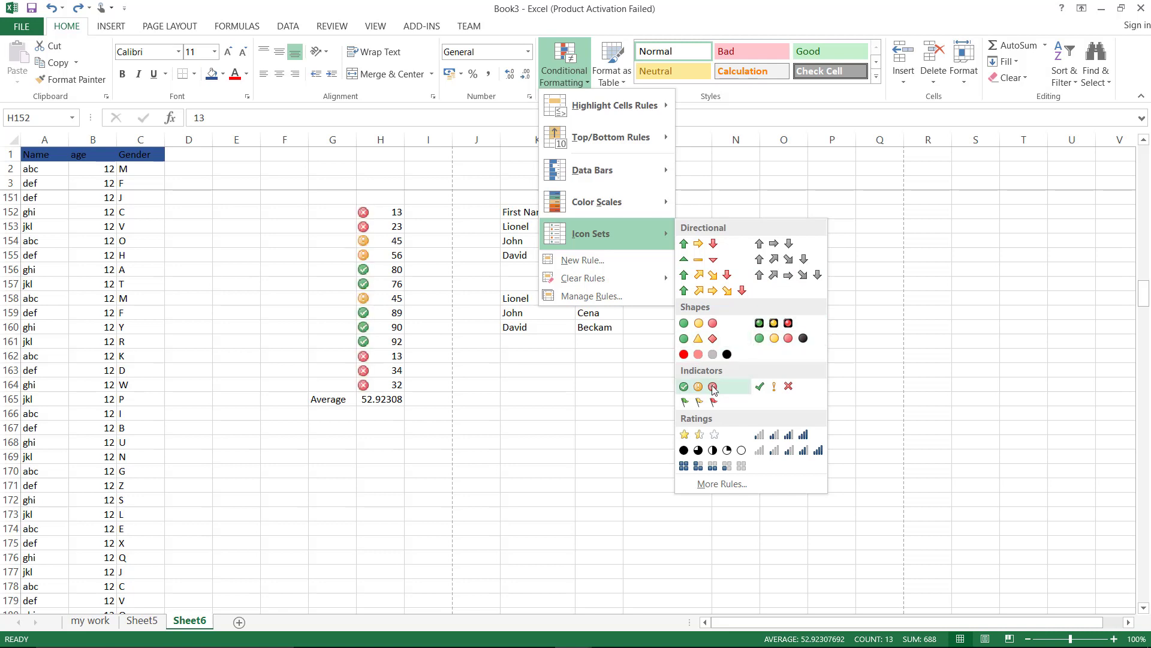
Apply the quarter-circle icon set, then replace it with the 3 Stars icon set
{"action": "left_click", "coordinate": [703, 452]}
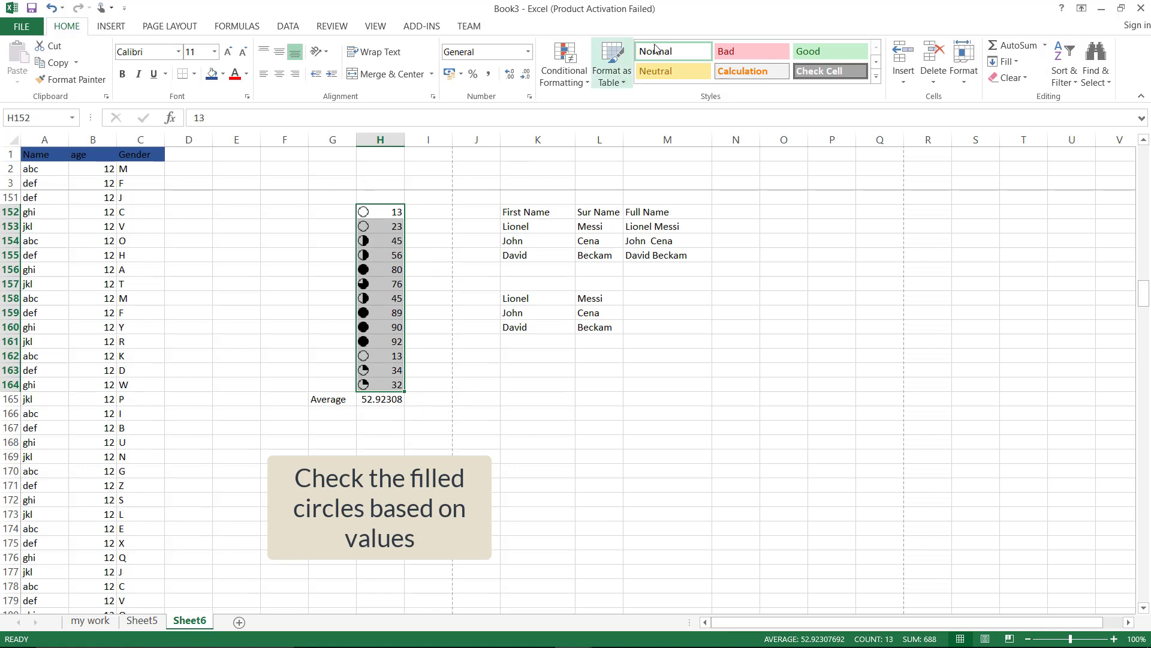
{"action": "left_click", "coordinate": [564, 70]}
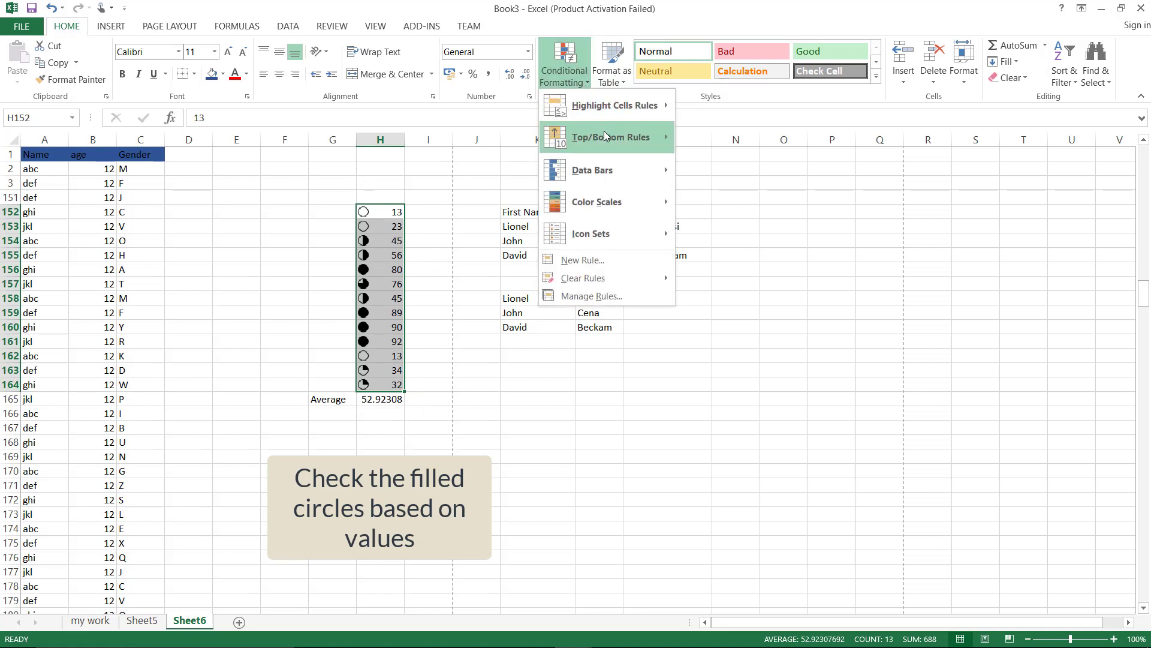
{"action": "mouse_move", "coordinate": [607, 122]}
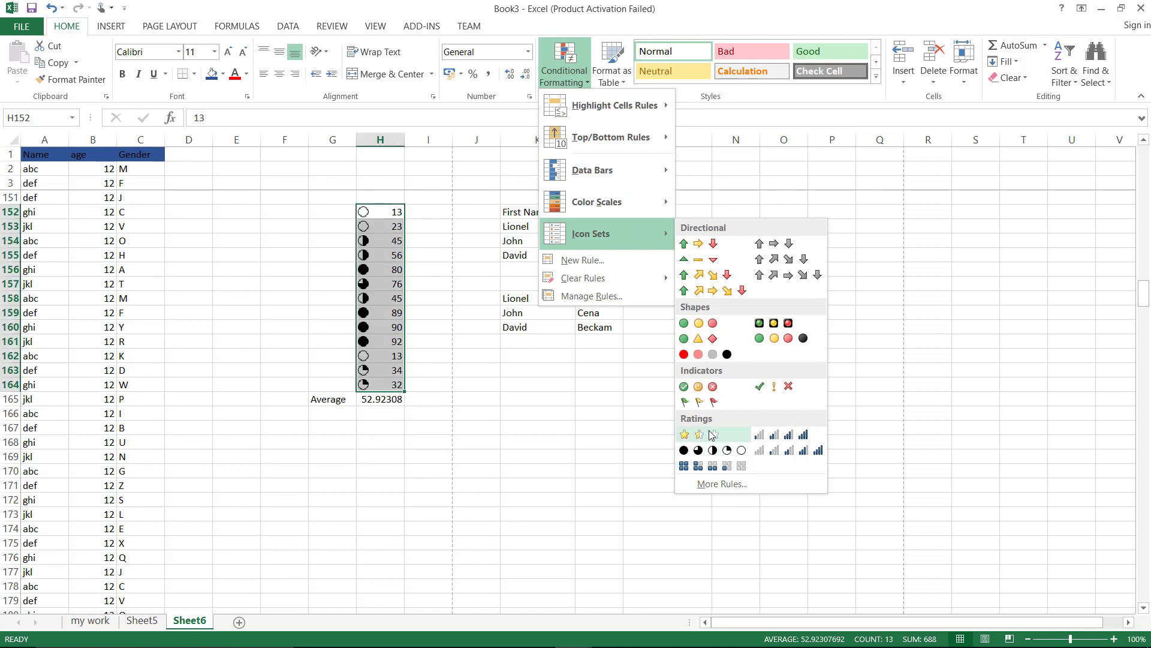
{"action": "left_click", "coordinate": [713, 434]}
{"action": "left_click", "coordinate": [468, 511]}
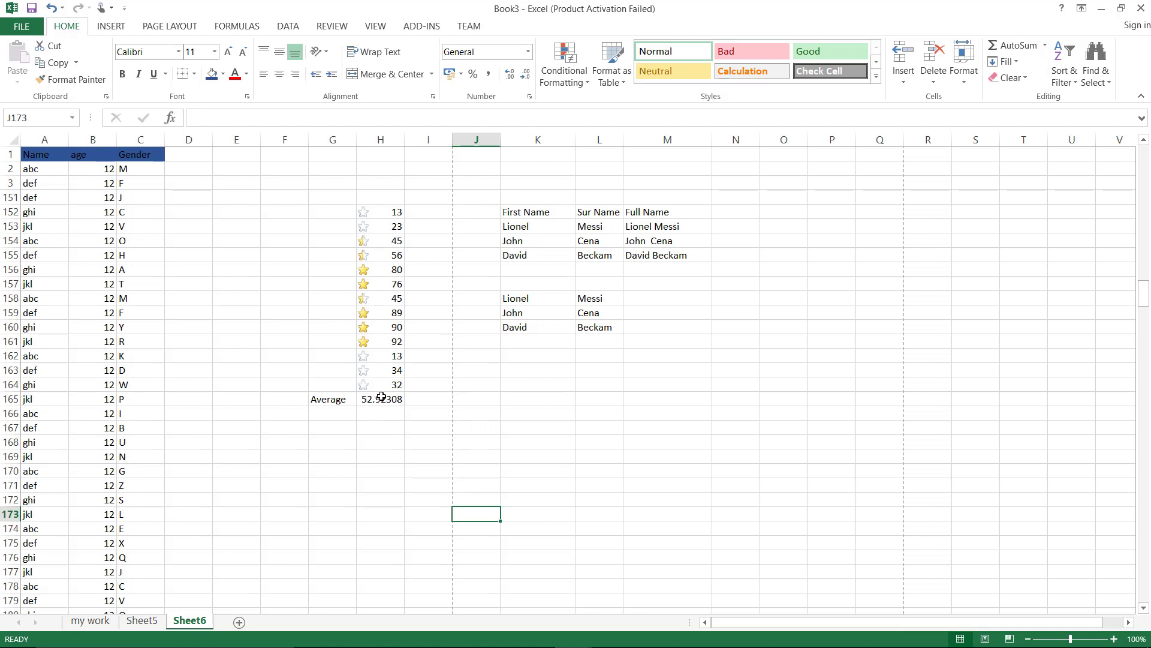
{"action": "left_click", "coordinate": [774, 239]}
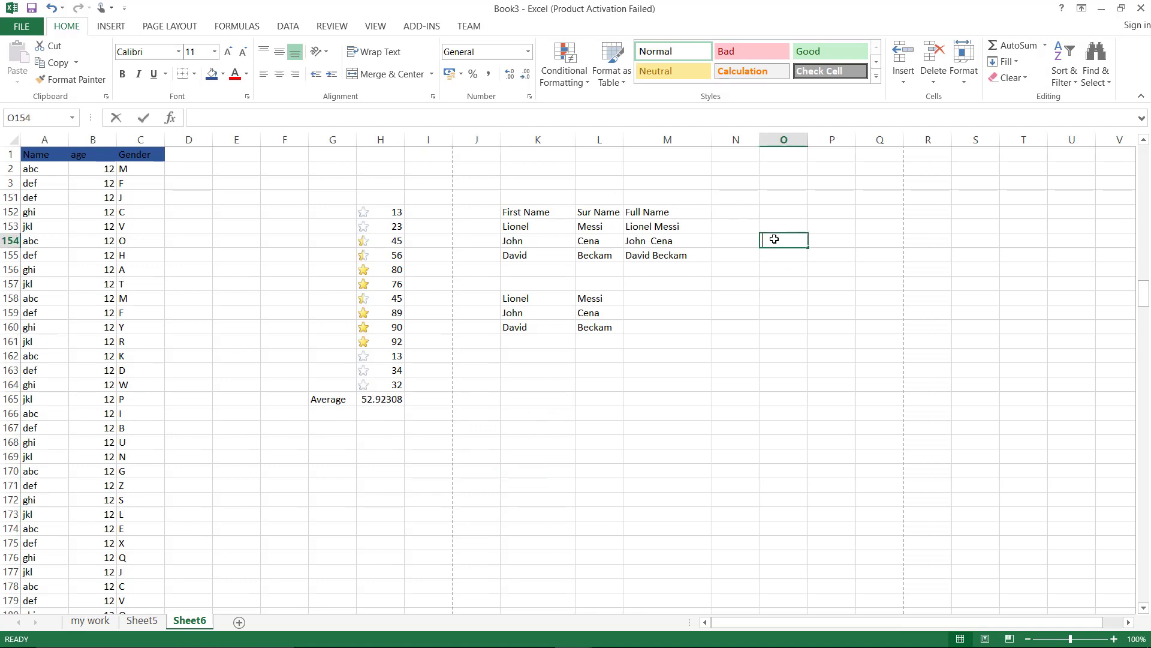
Enter Name and Age headers in O154:P154 with Messi, Ronaldo, Suarez and Kaka below
{"action": "type", "text": "Name"}
{"action": "key", "text": "Tab"}
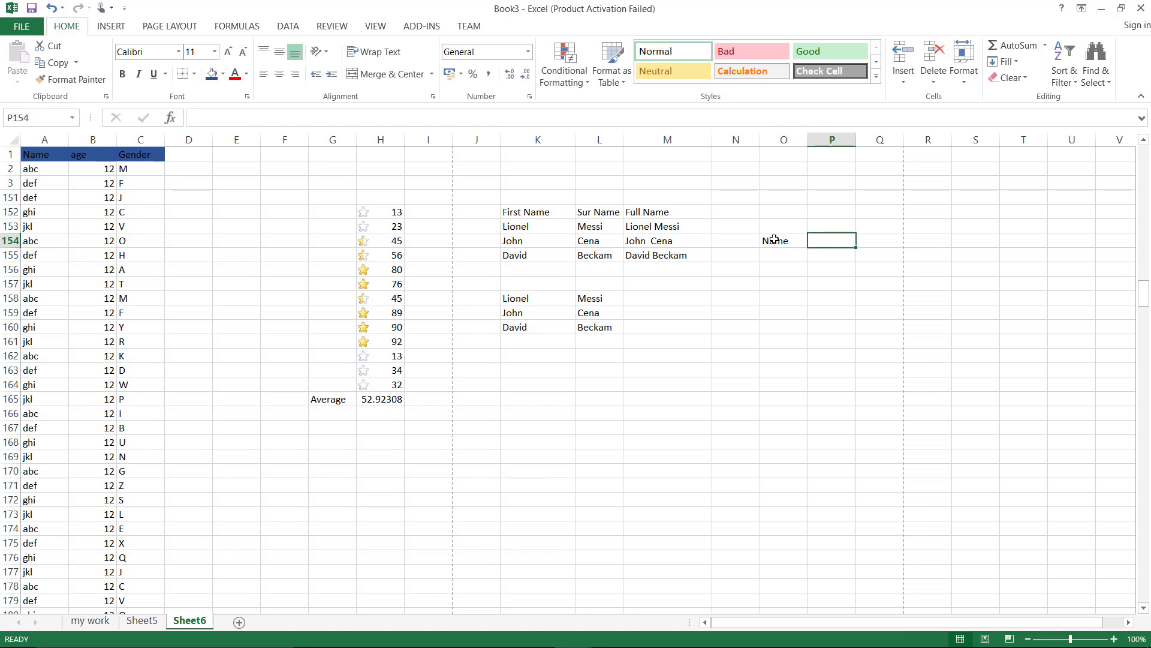
{"action": "type", "text": "Age"}
{"action": "key", "text": "Return"}
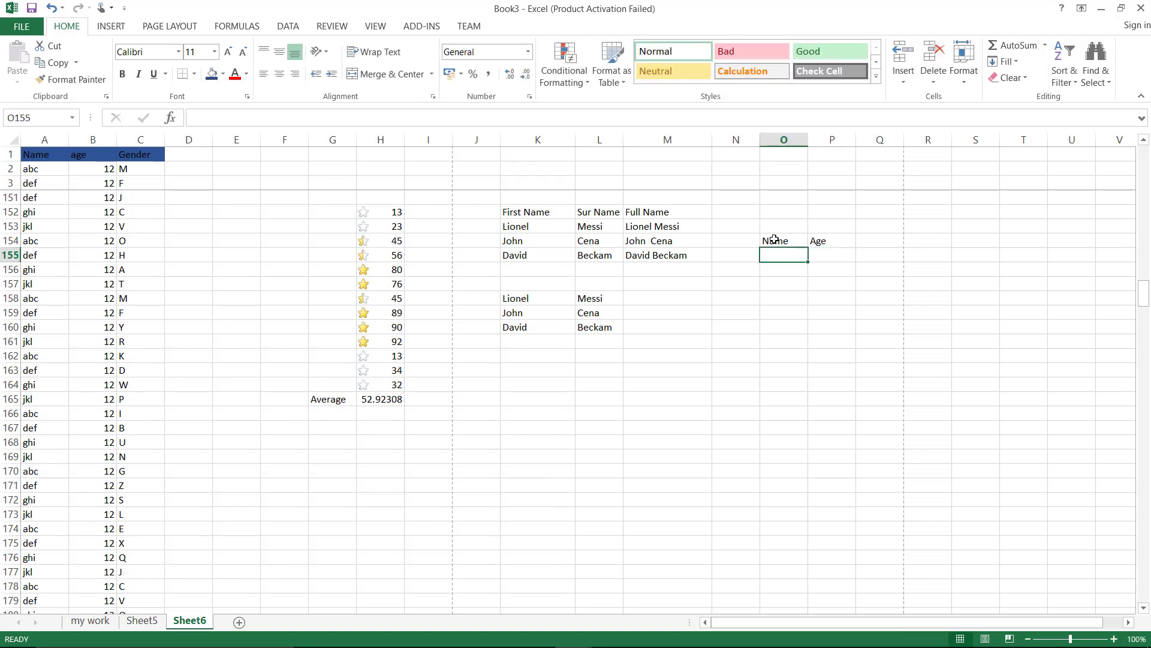
{"action": "type", "text": "Messi"}
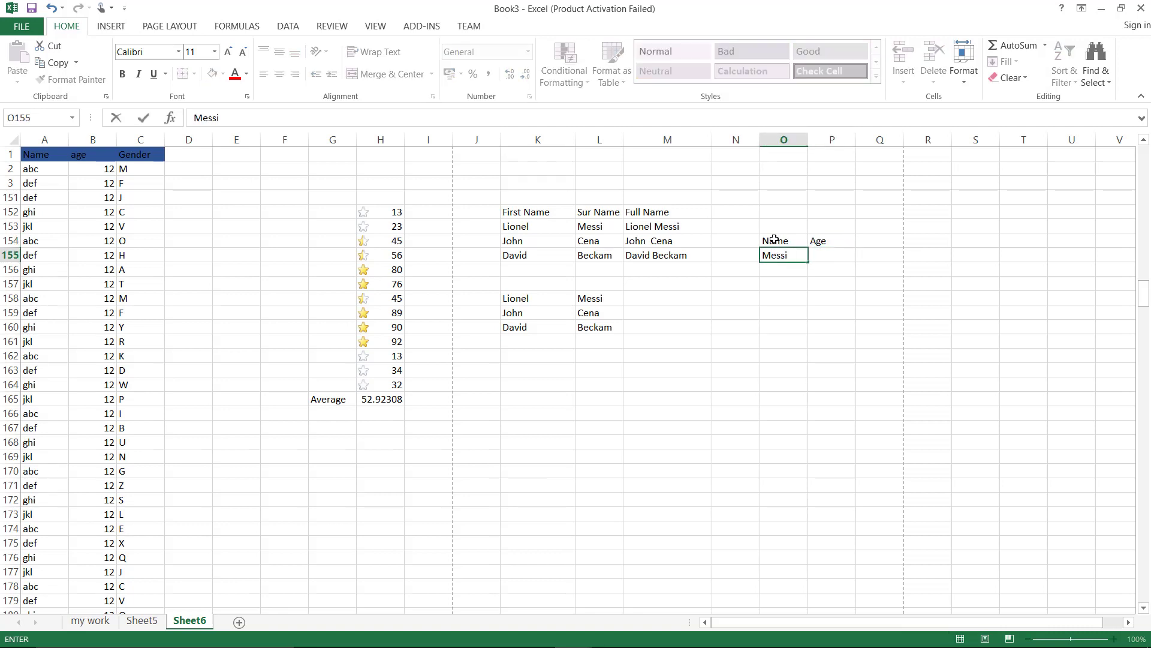
{"action": "key", "text": "Return"}
{"action": "type", "text": "Ronal"}
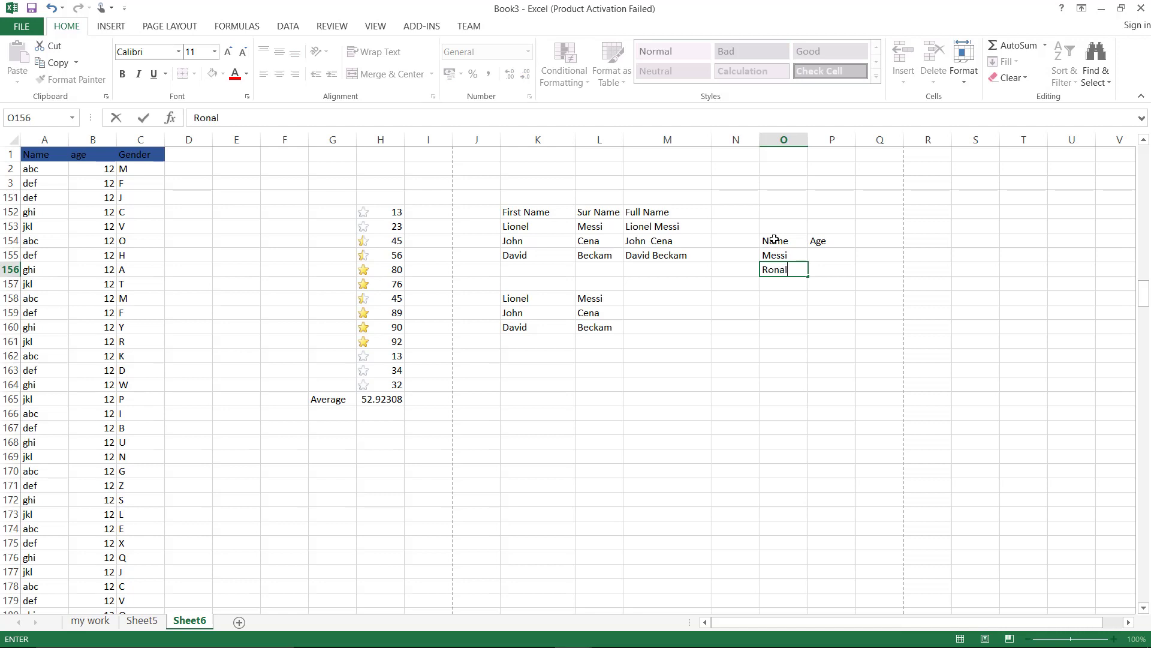
{"action": "type", "text": "do"}
{"action": "key", "text": "Return"}
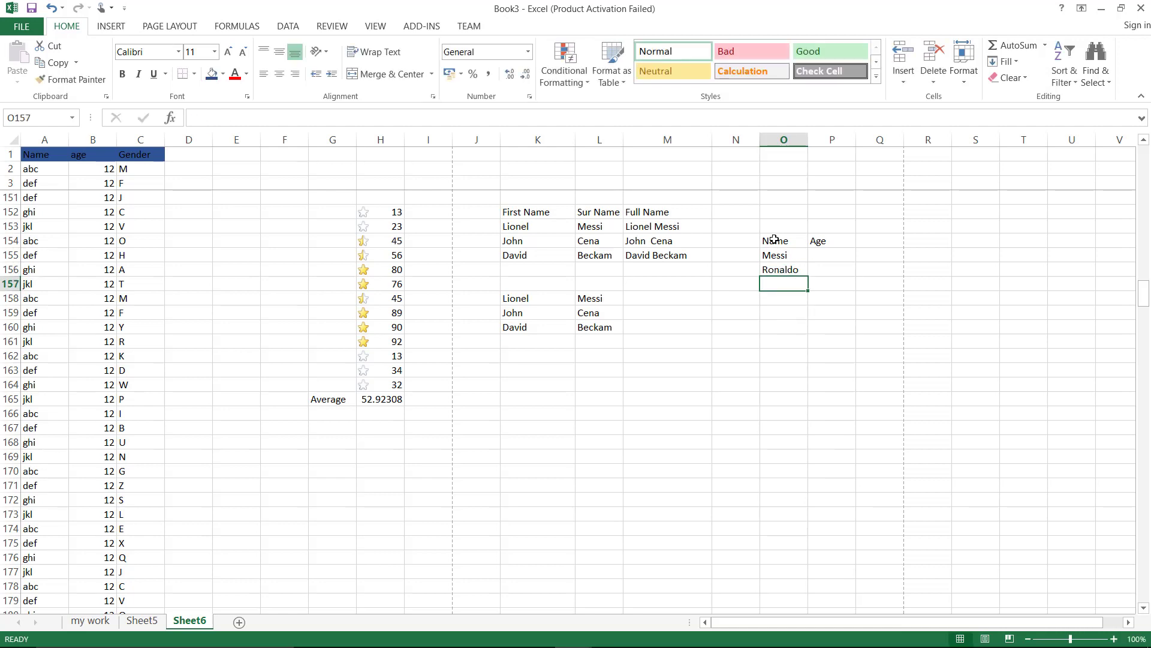
{"action": "type", "text": "Suarez"}
{"action": "key", "text": "Return"}
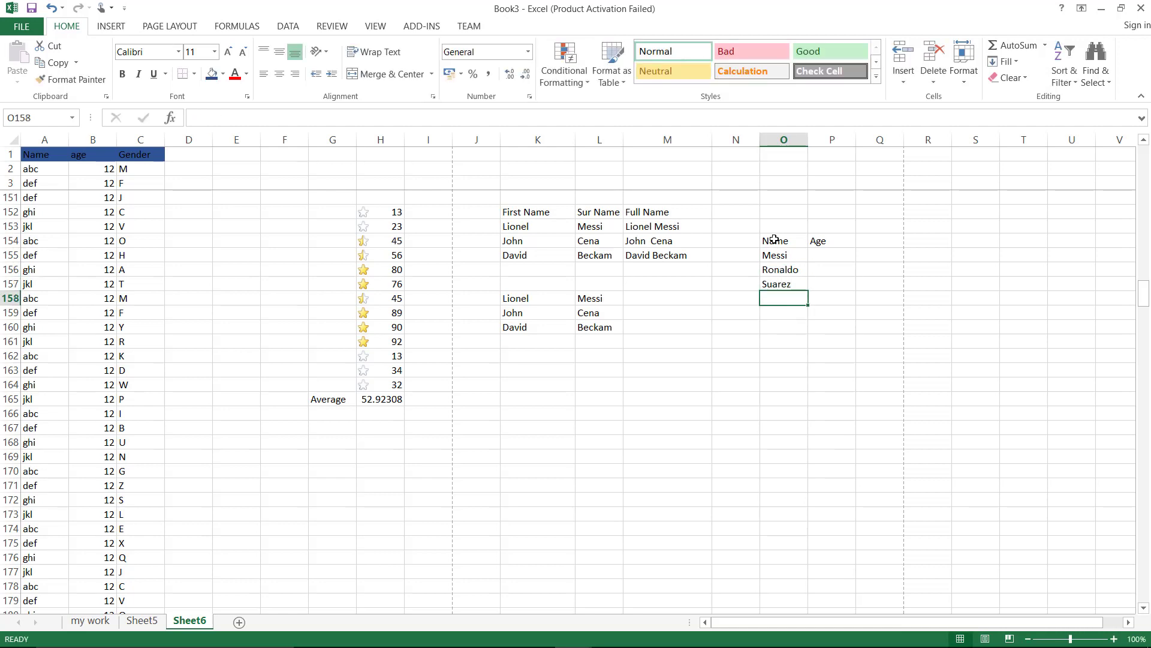
{"action": "type", "text": "Ka"}
{"action": "key", "text": "Tab"}
Fill in ages 32, 35, 31 and 36 in P155:P158 and select O155:P158
{"action": "key", "text": "Up"}
{"action": "key", "text": "Up"}
{"action": "key", "text": "Up"}
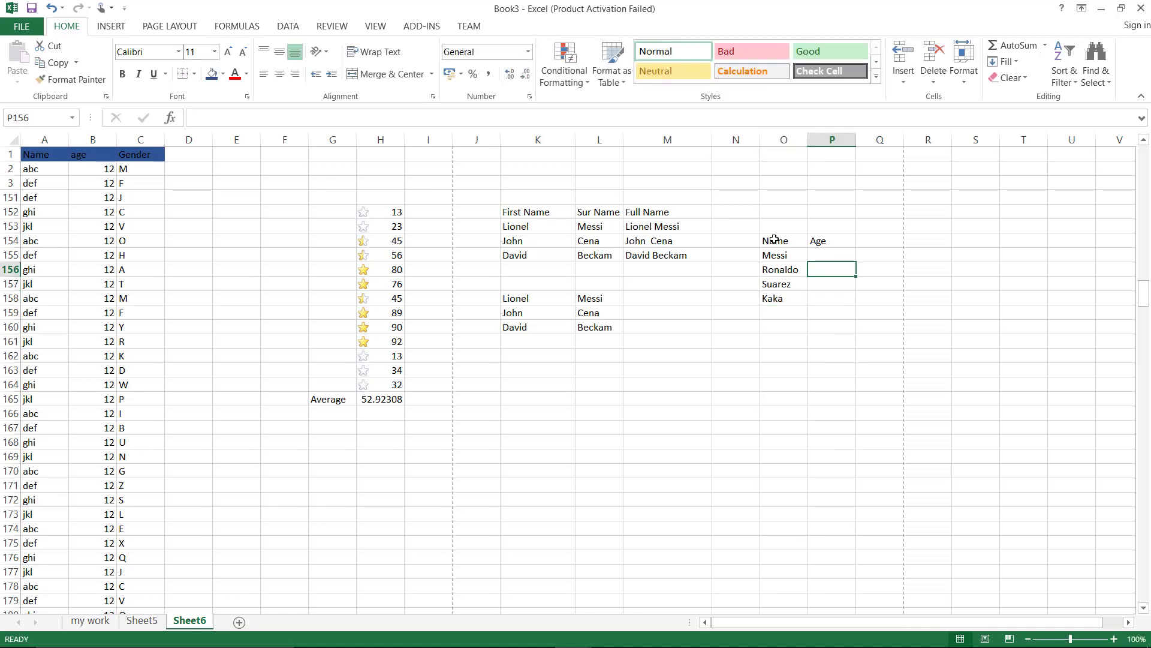
{"action": "type", "text": "32"}
{"action": "key", "text": "Return"}
{"action": "type", "text": "35"}
{"action": "key", "text": "Return"}
{"action": "type", "text": "4"}
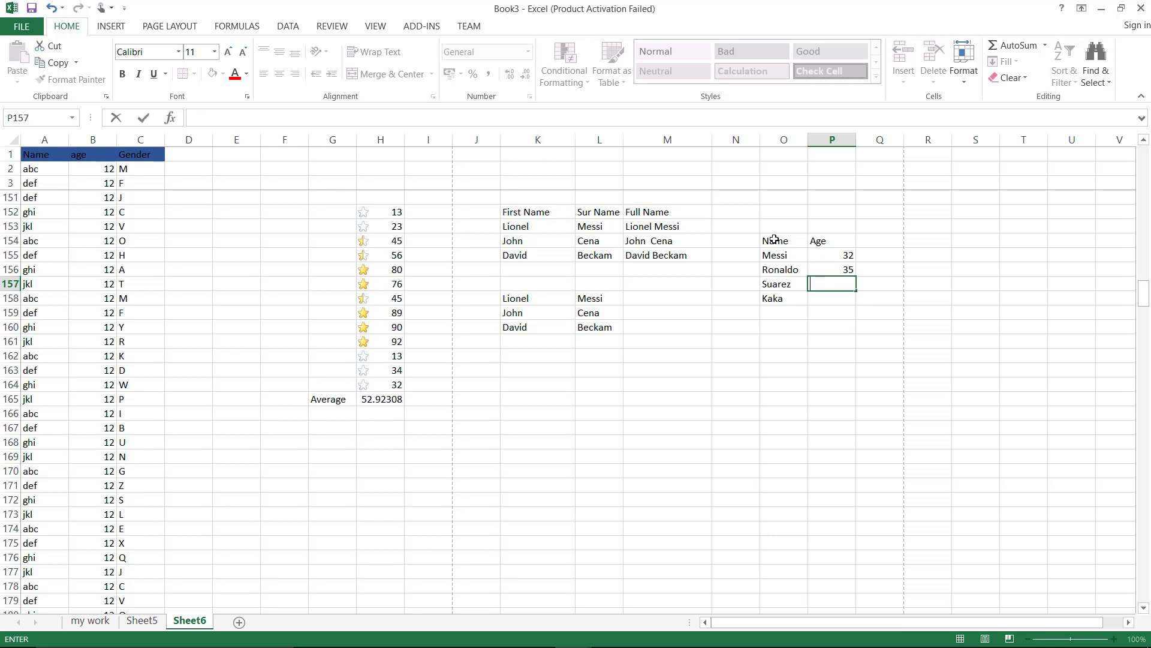
{"action": "type", "text": "1"}
{"action": "key", "text": "Return"}
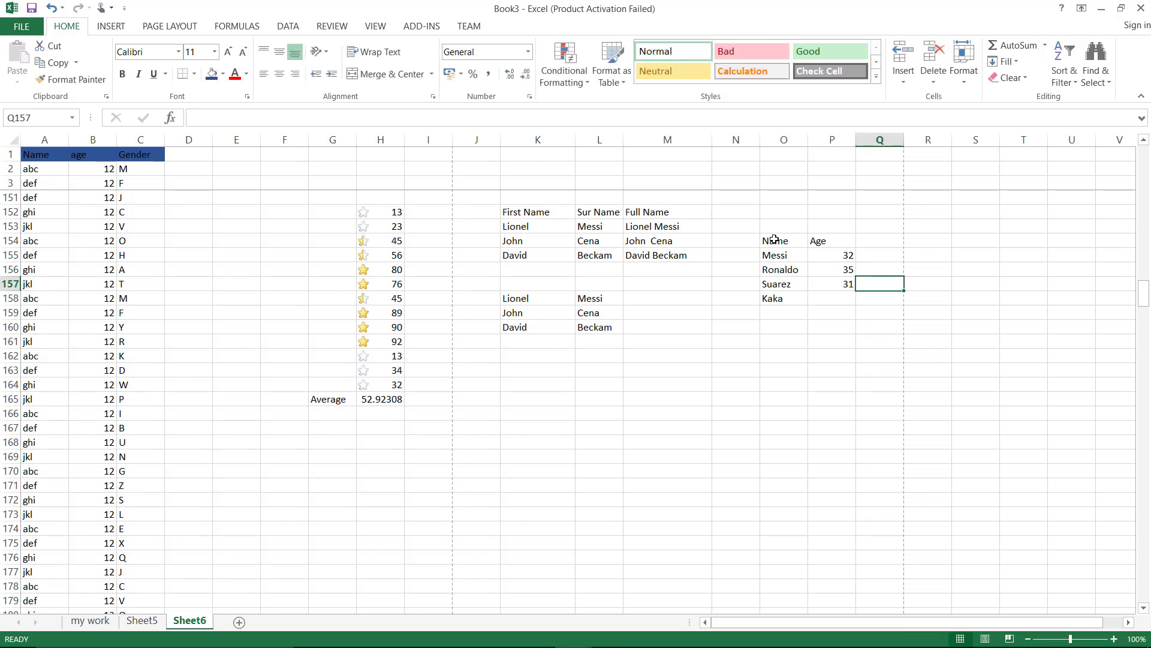
{"action": "type", "text": "36"}
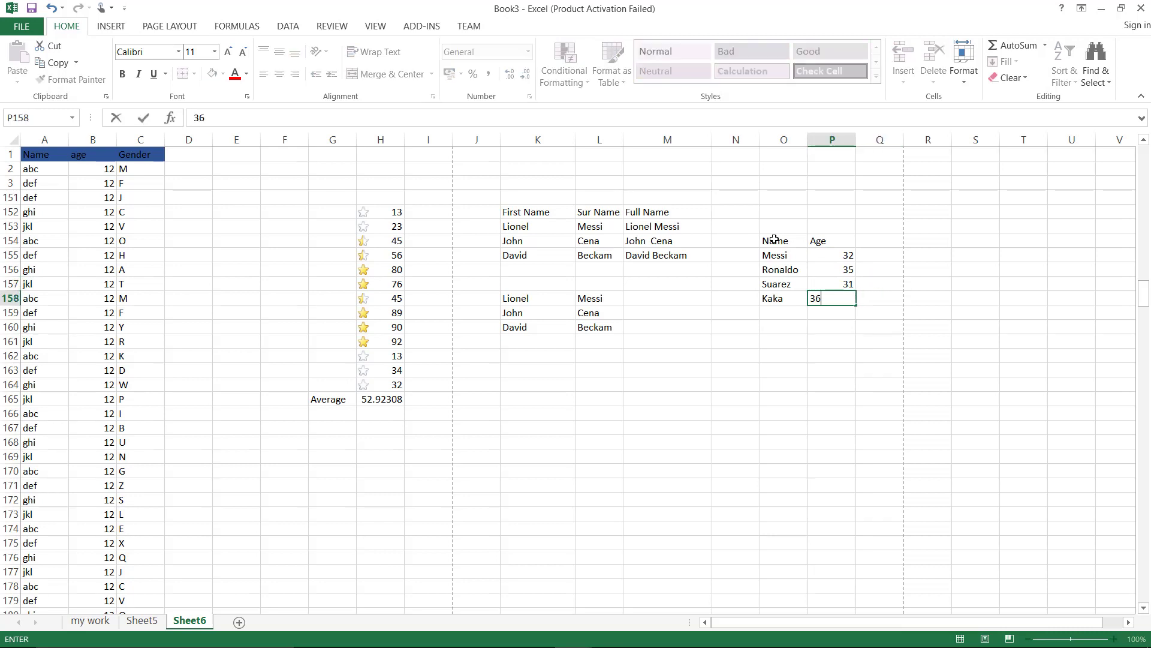
{"action": "key", "text": "Return"}
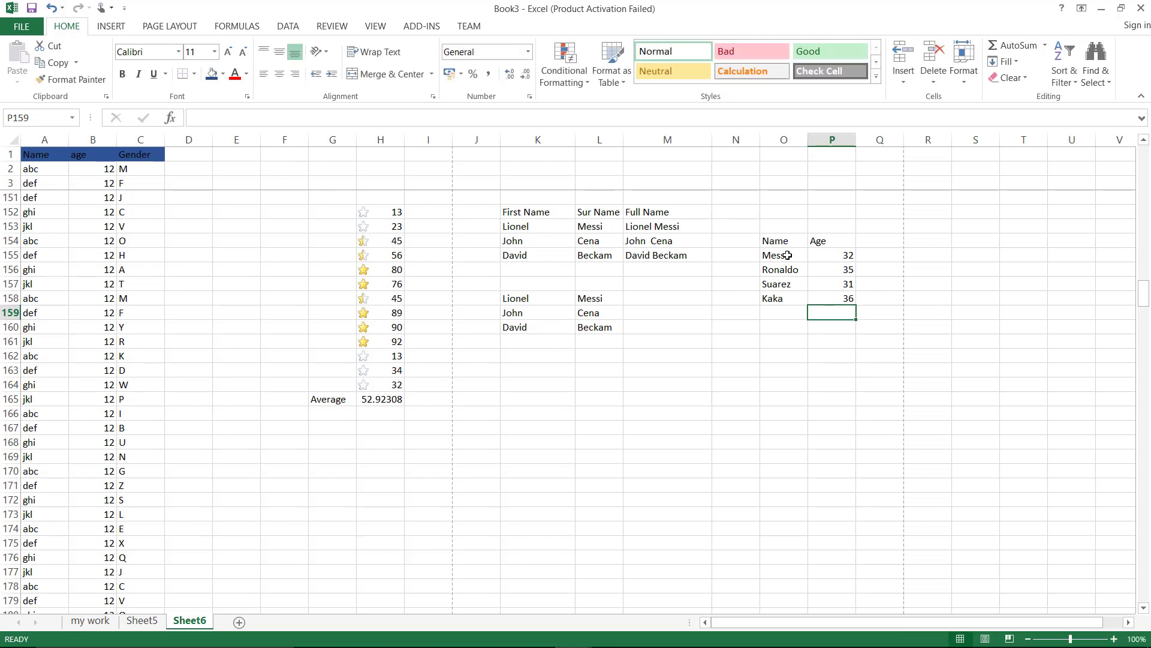
{"action": "left_click_drag", "start_coordinate": [782, 254], "coordinate": [844, 300]}
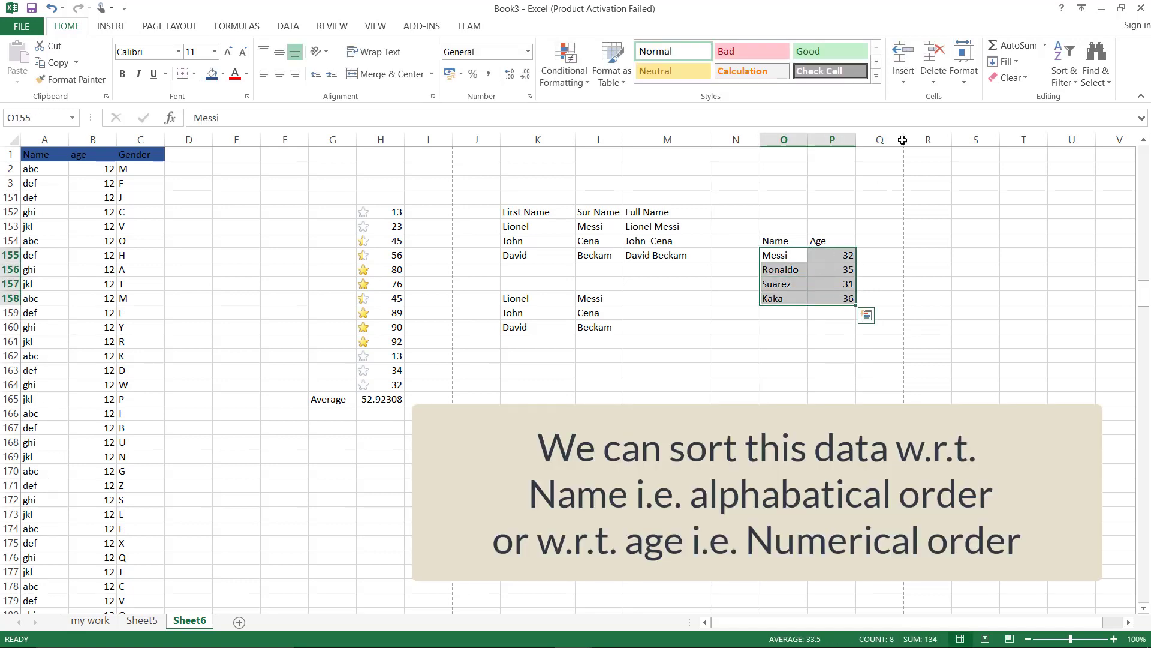
Custom-sort the O155:P158 table alphabetically by Name and check the resulting order
{"action": "left_click", "coordinate": [1072, 84]}
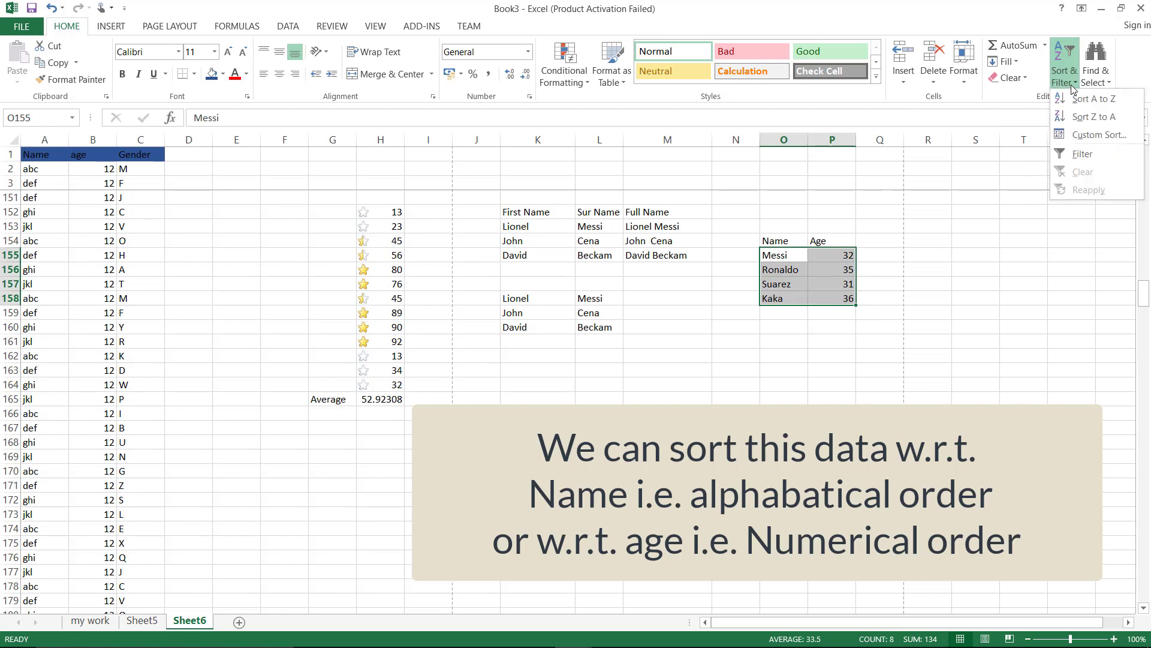
{"action": "left_click", "coordinate": [1083, 138]}
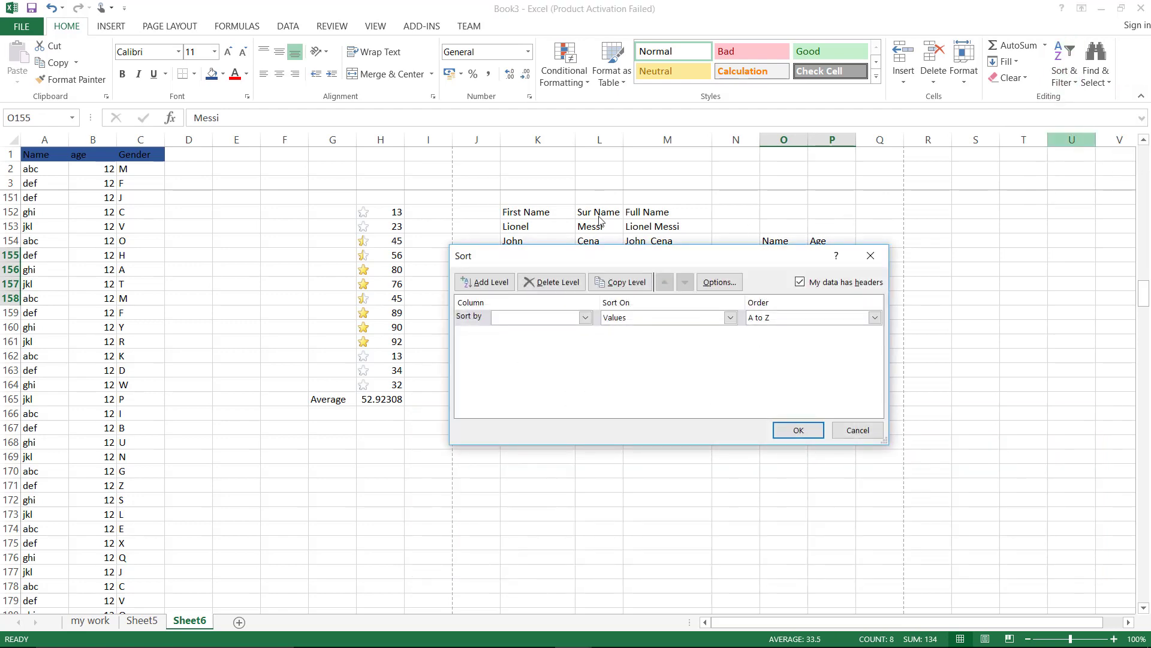
{"action": "left_click", "coordinate": [586, 318]}
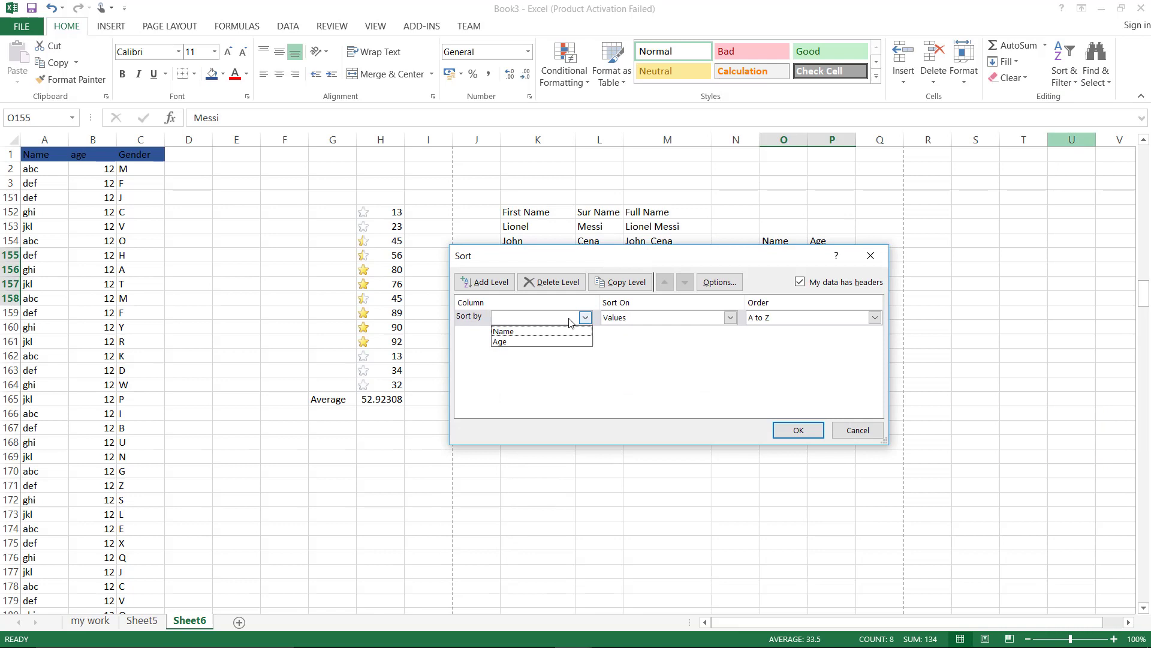
{"action": "left_click", "coordinate": [515, 331]}
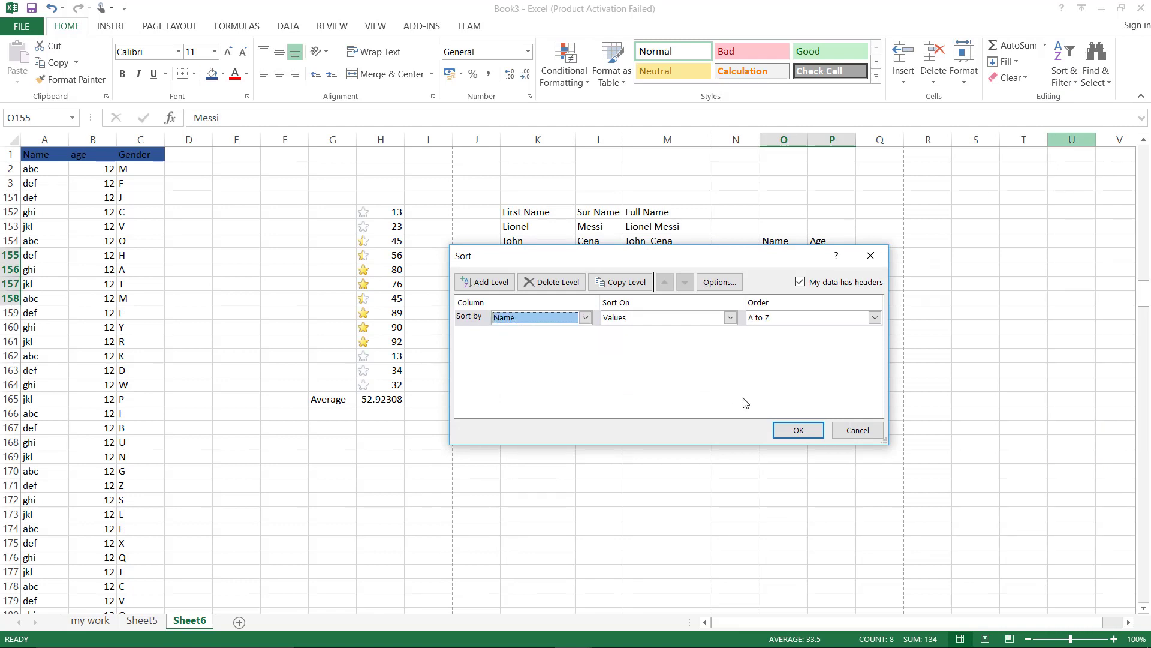
{"action": "left_click", "coordinate": [790, 440]}
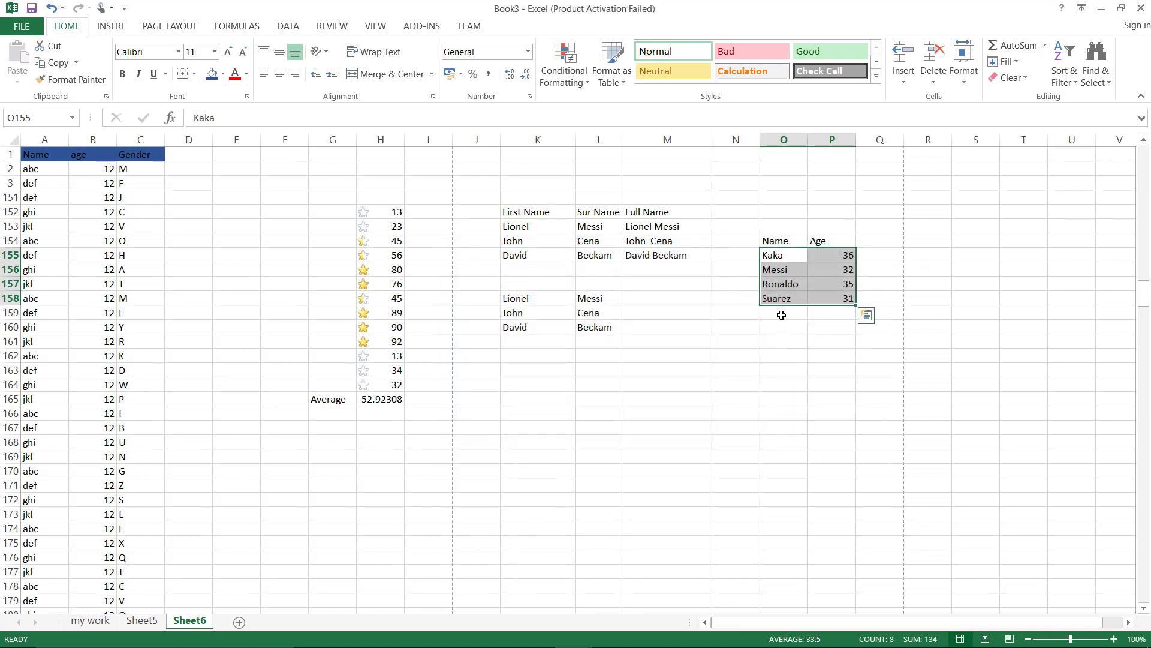
{"action": "left_click", "coordinate": [735, 269]}
{"action": "left_click", "coordinate": [773, 256]}
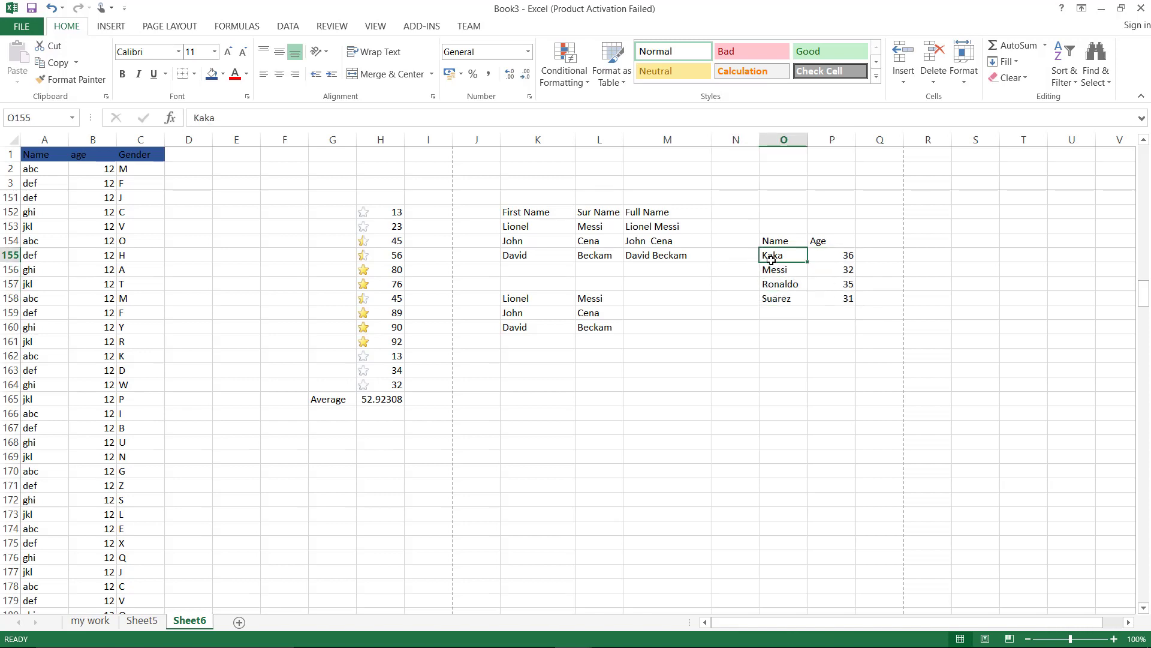
{"action": "left_click", "coordinate": [773, 268]}
{"action": "left_click", "coordinate": [775, 286]}
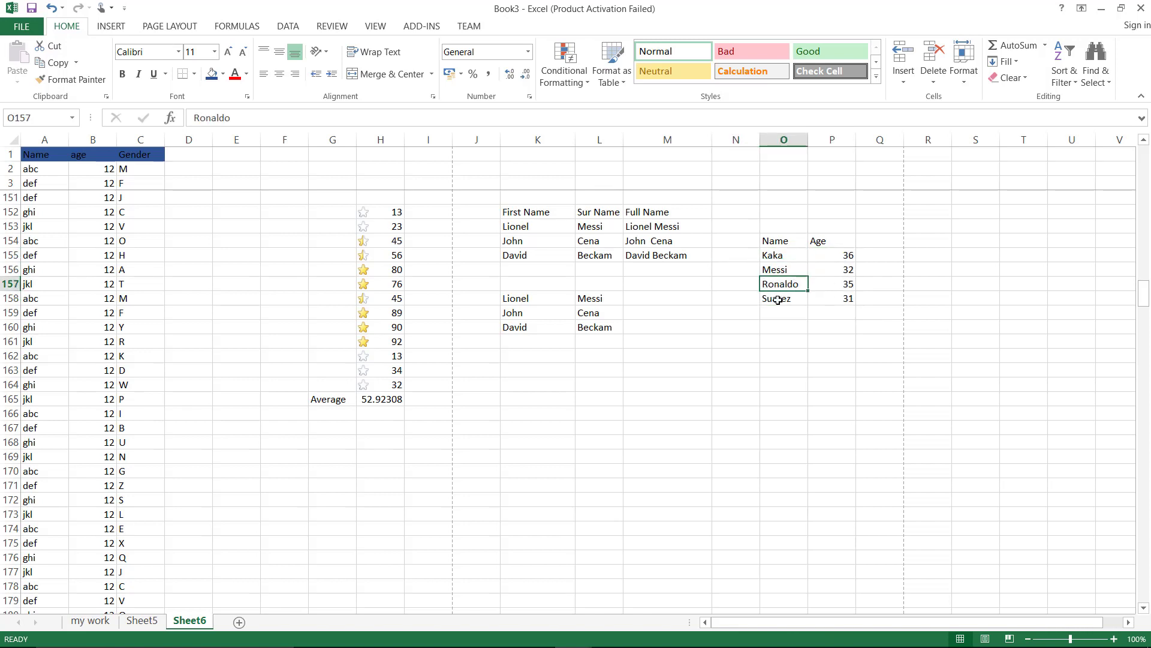
{"action": "left_click", "coordinate": [778, 299]}
Re-sort the table by Age, smallest to largest: Suarez, Messi, Ronaldo, Kaka
{"action": "left_click_drag", "start_coordinate": [776, 255], "coordinate": [838, 299]}
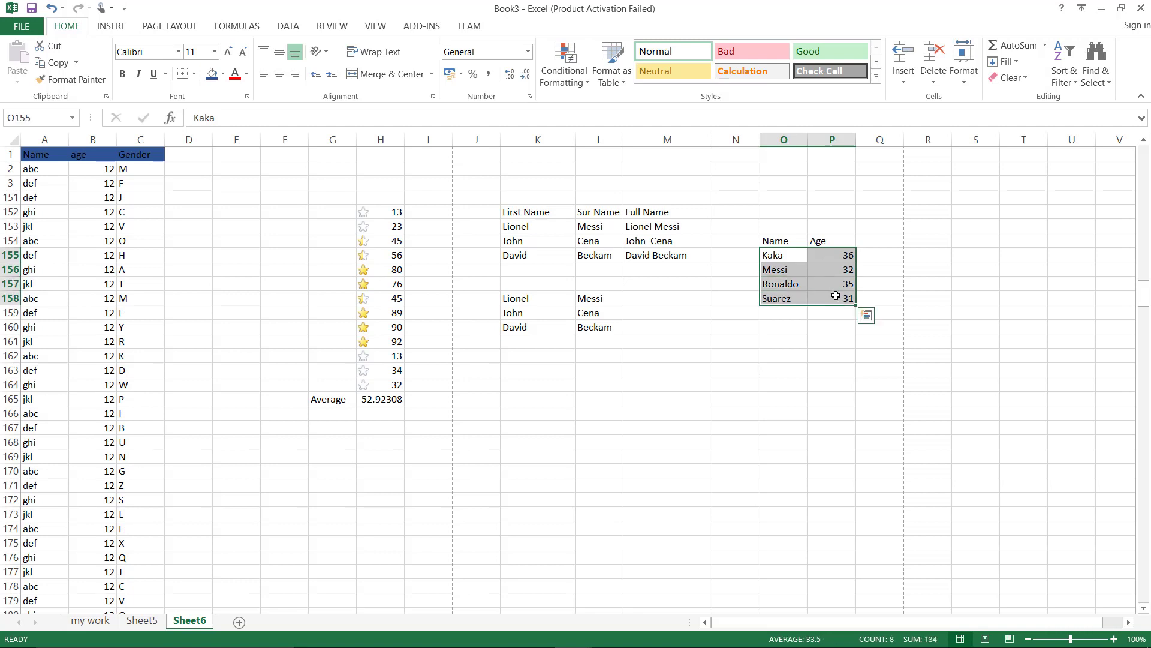
{"action": "left_click", "coordinate": [1064, 75]}
{"action": "left_click", "coordinate": [1097, 134]}
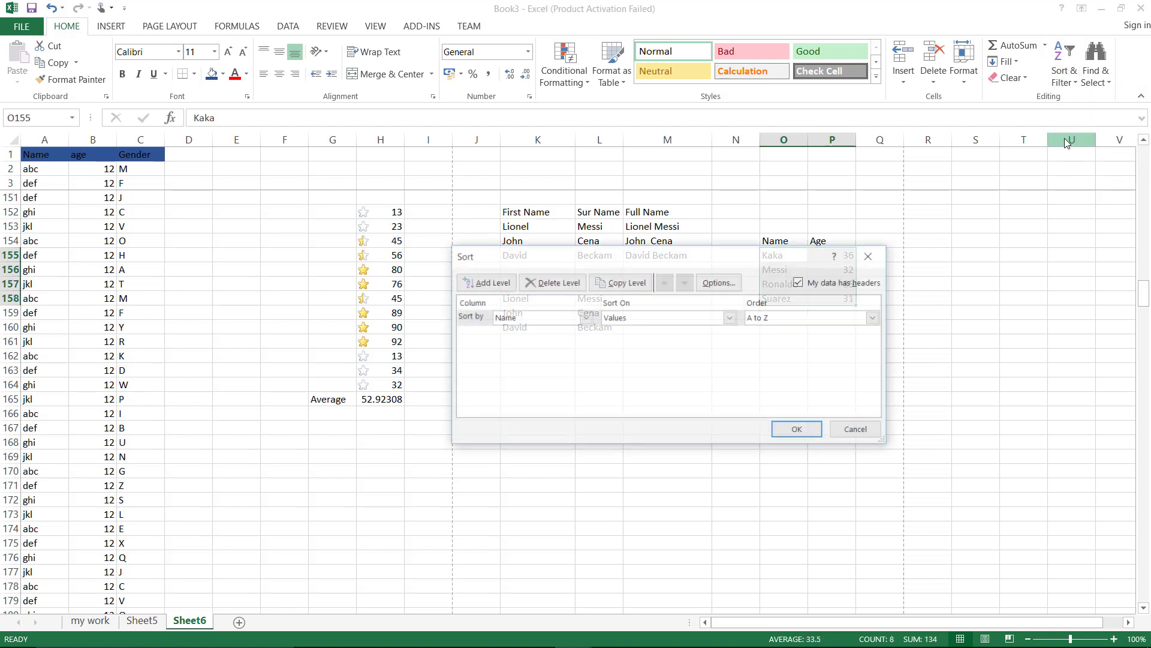
{"action": "left_click", "coordinate": [585, 318]}
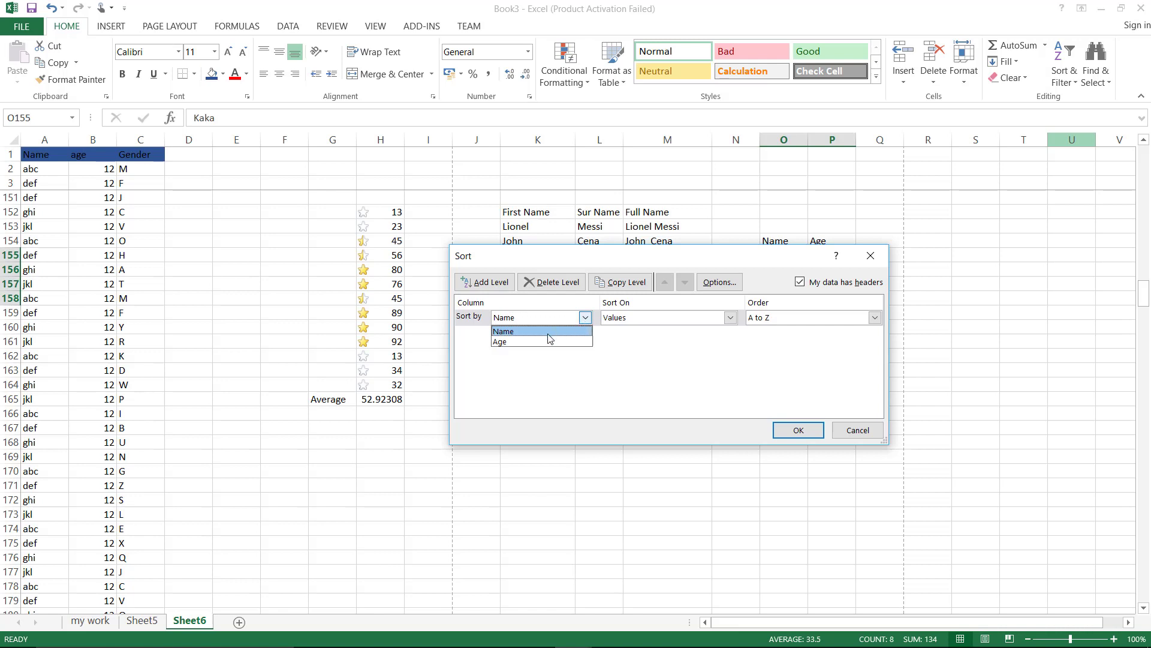
{"action": "left_click", "coordinate": [542, 343]}
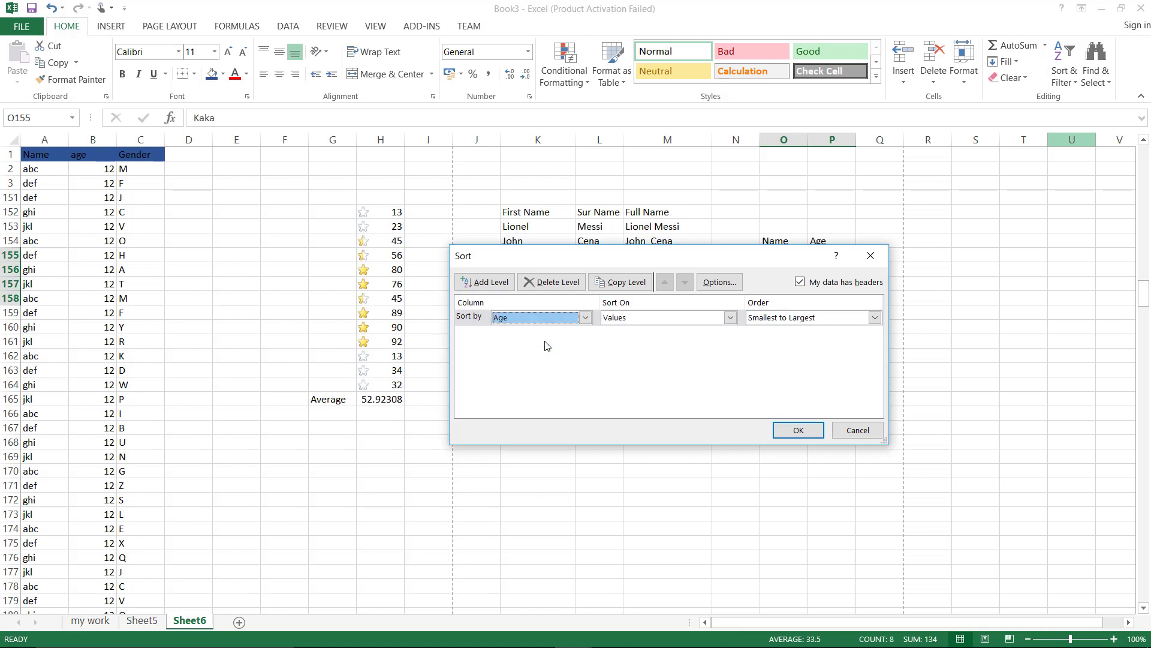
{"action": "left_click", "coordinate": [800, 431]}
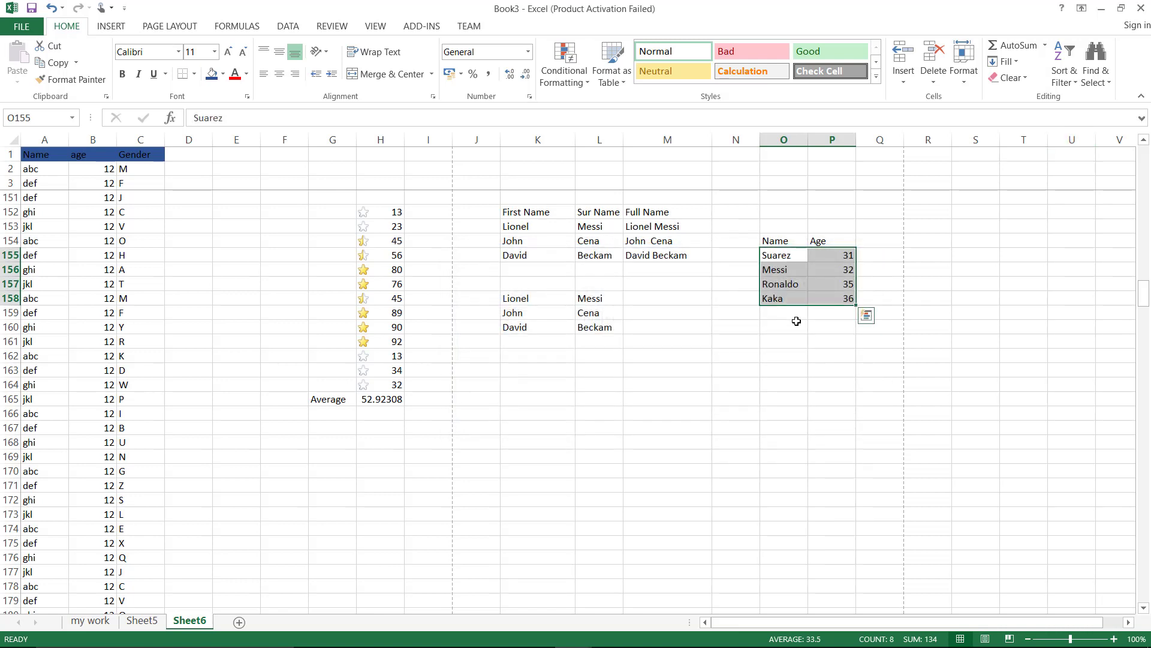
{"action": "left_click", "coordinate": [769, 351]}
{"action": "left_click_drag", "start_coordinate": [831, 255], "coordinate": [836, 294]}
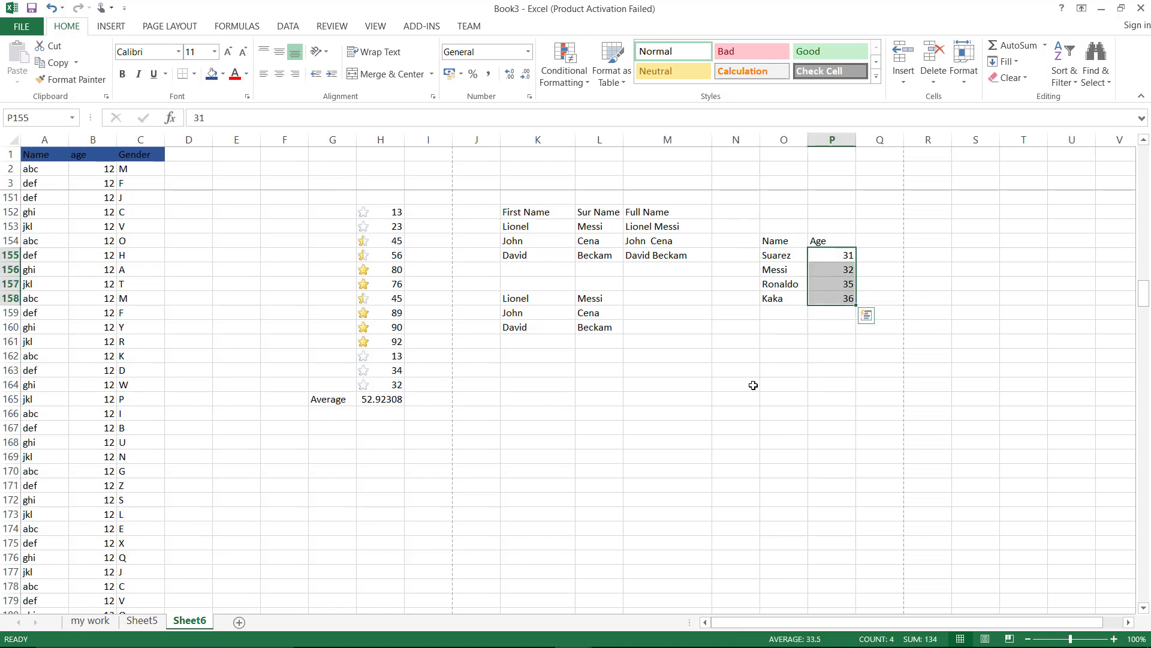
{"action": "left_click", "coordinate": [753, 373]}
{"action": "left_click", "coordinate": [111, 26]}
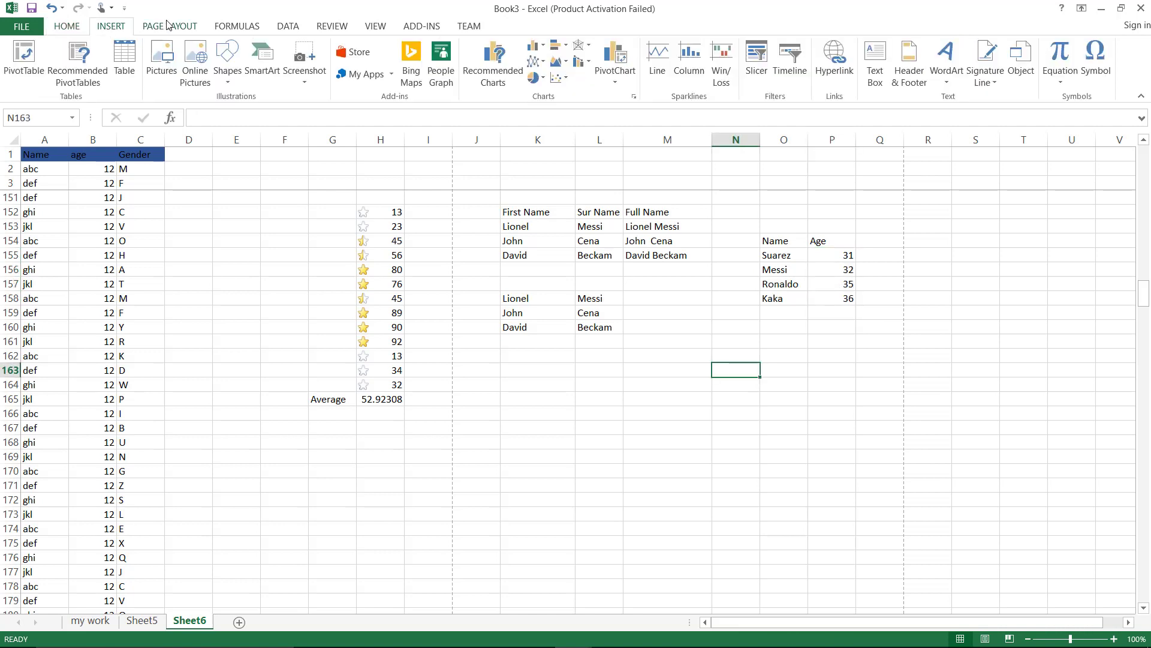
{"action": "left_click", "coordinate": [173, 26]}
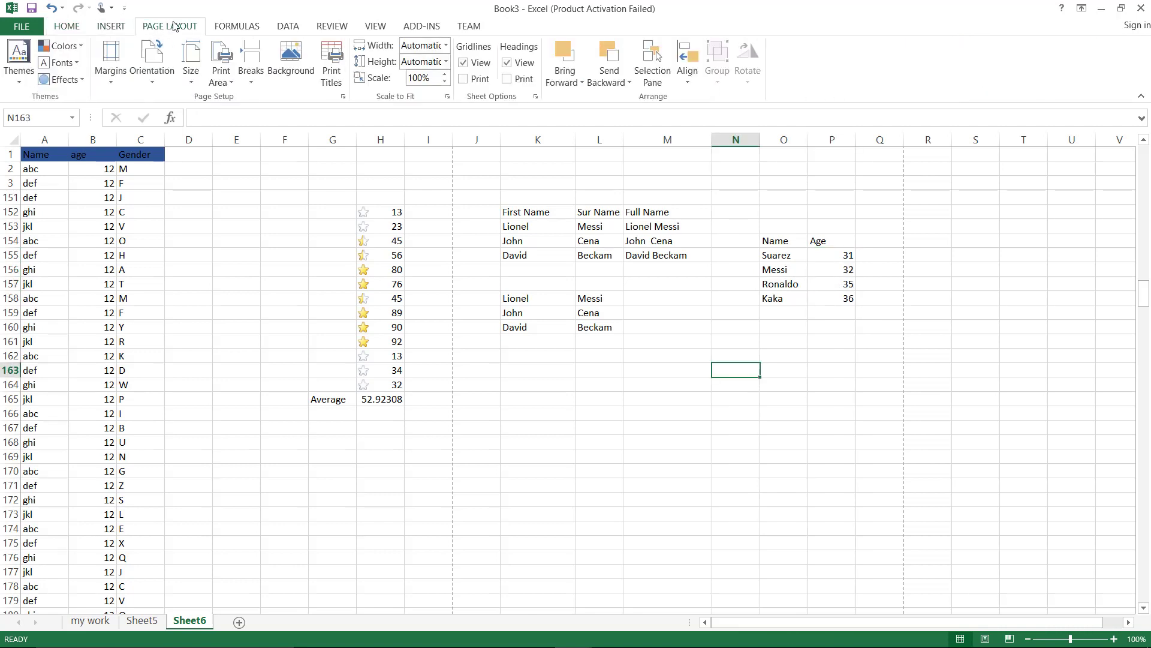
{"action": "left_click", "coordinate": [291, 66]}
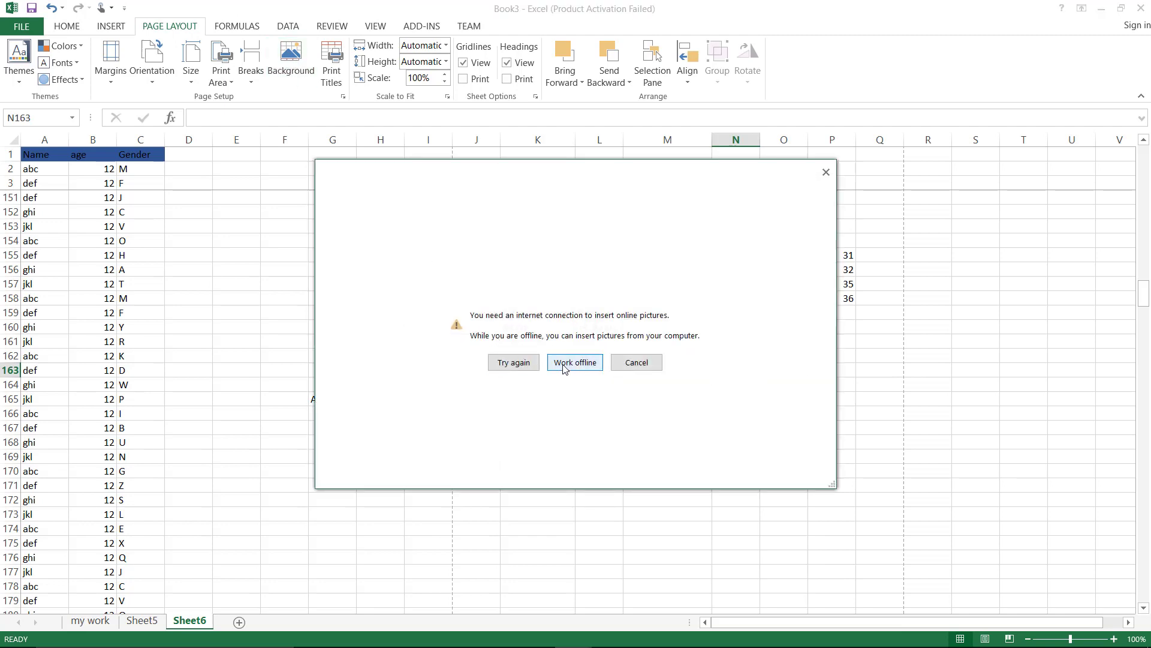
{"action": "left_click", "coordinate": [563, 364]}
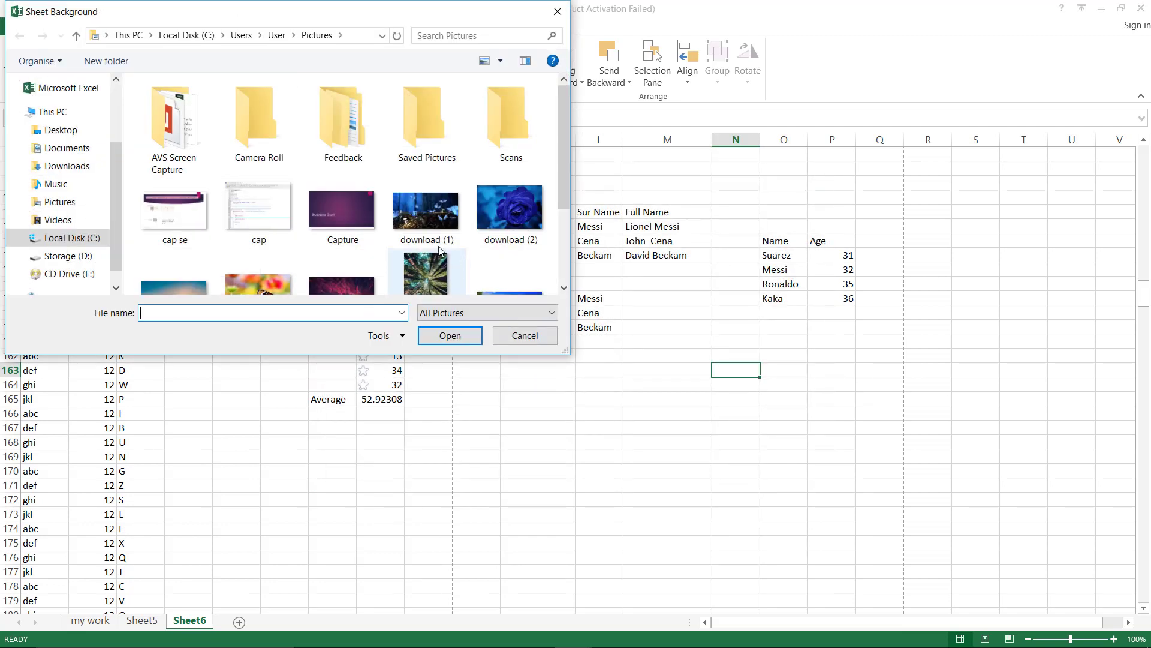
{"action": "double_click", "coordinate": [449, 225]}
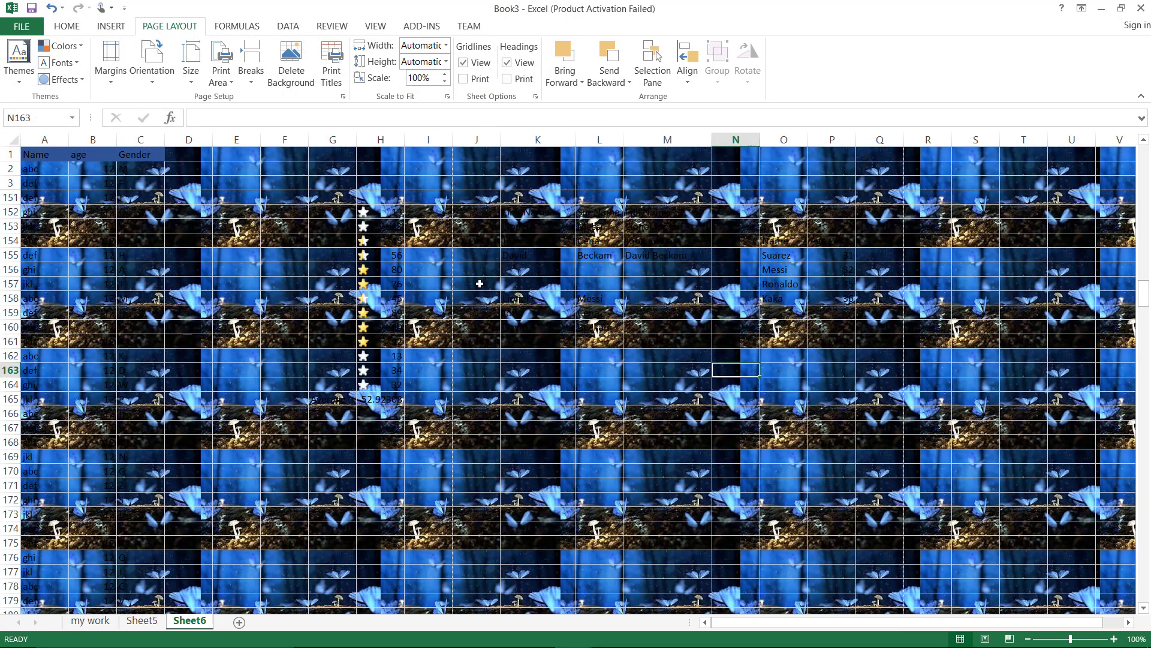
{"action": "left_click", "coordinate": [289, 86]}
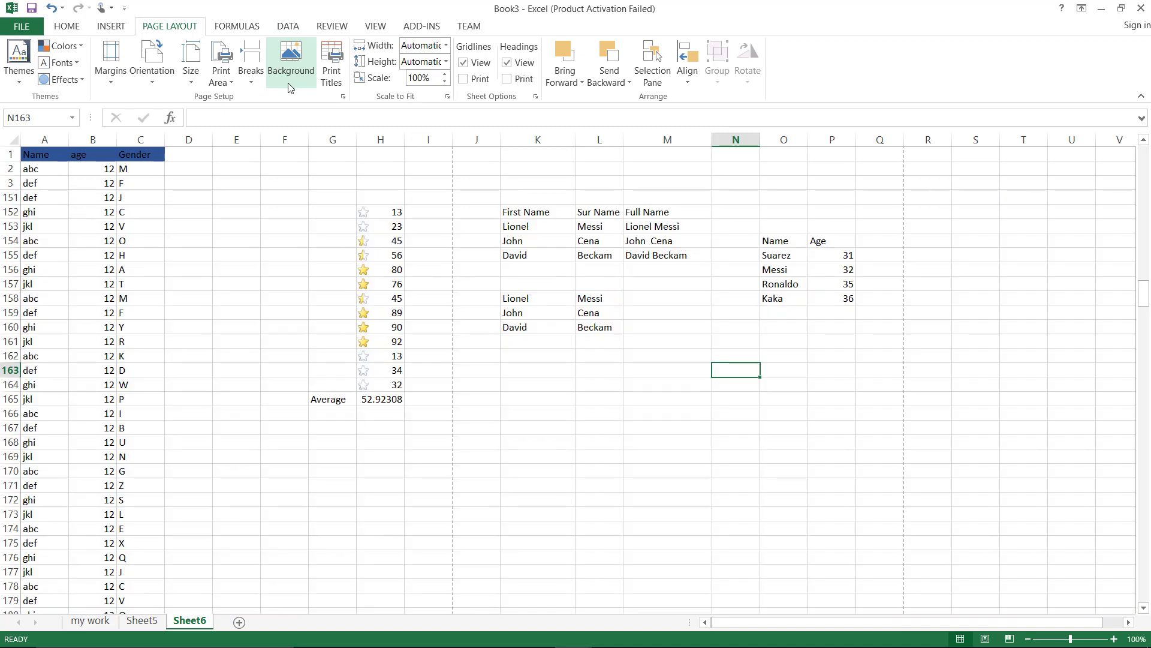
Add headings Marks(100) in S152 and Name in R152, widening column S to fit
{"action": "left_click", "coordinate": [966, 217]}
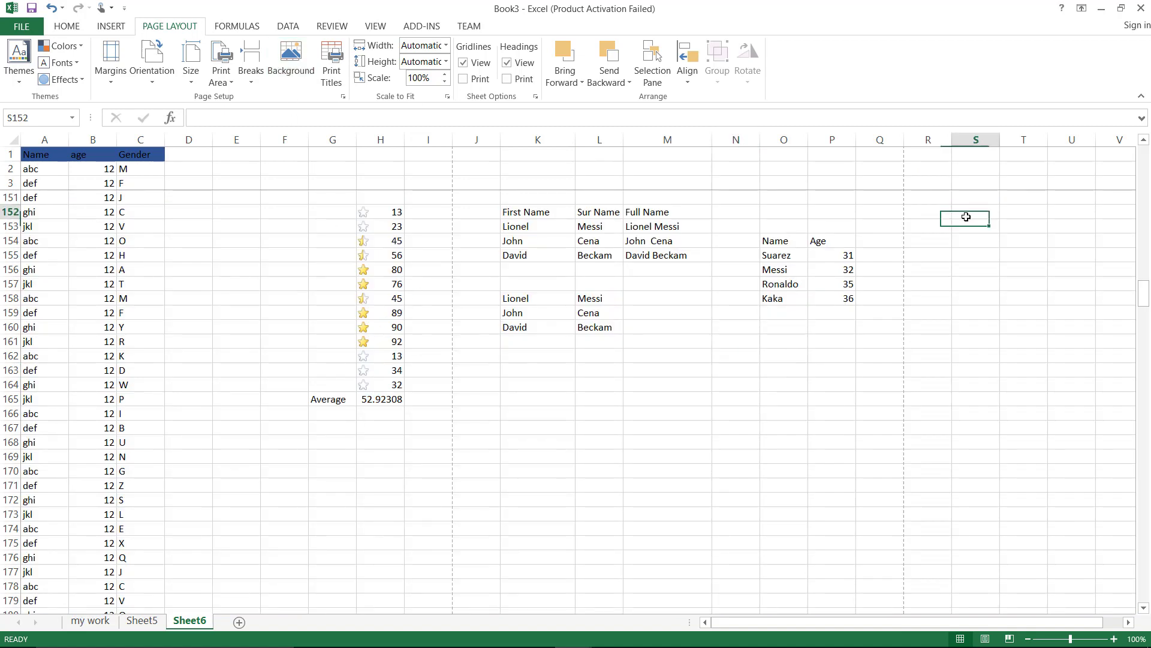
{"action": "type", "text": "Marks("}
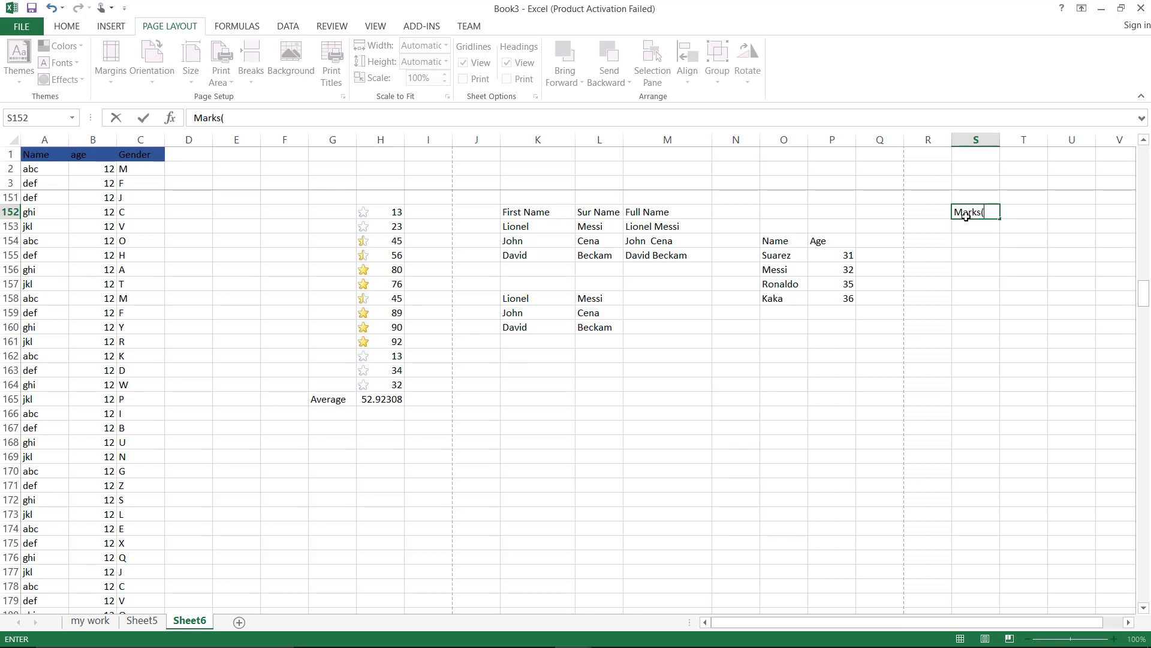
{"action": "type", "text": "100"}
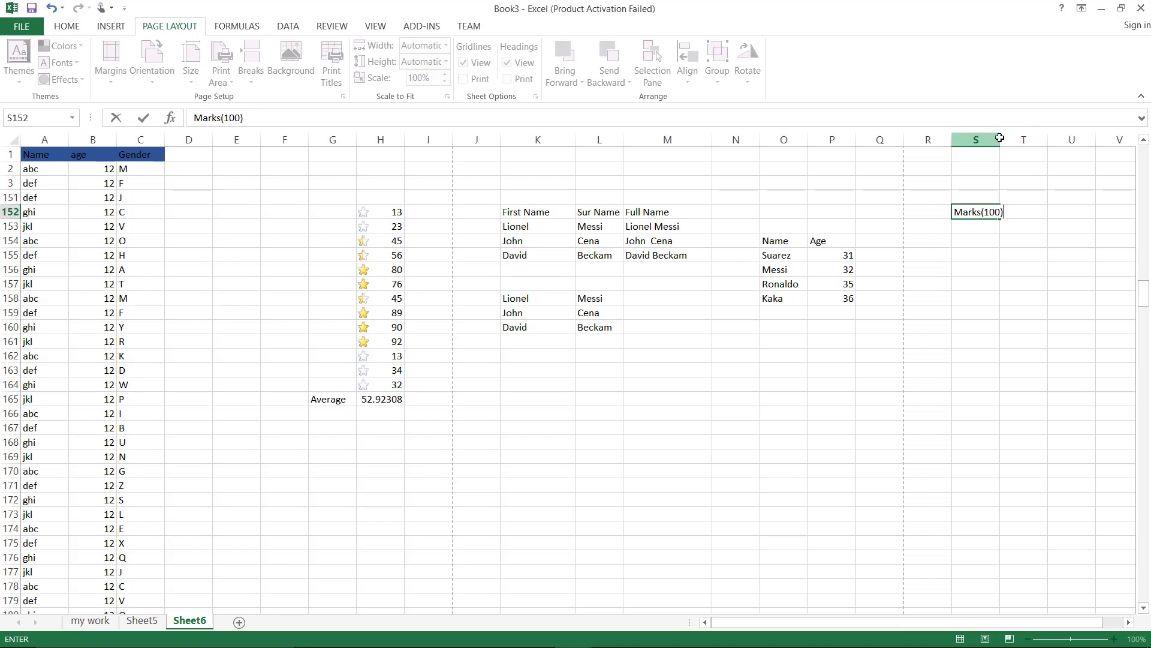
{"action": "left_click", "coordinate": [999, 138]}
{"action": "left_click_drag", "start_coordinate": [1000, 139], "coordinate": [1014, 139]}
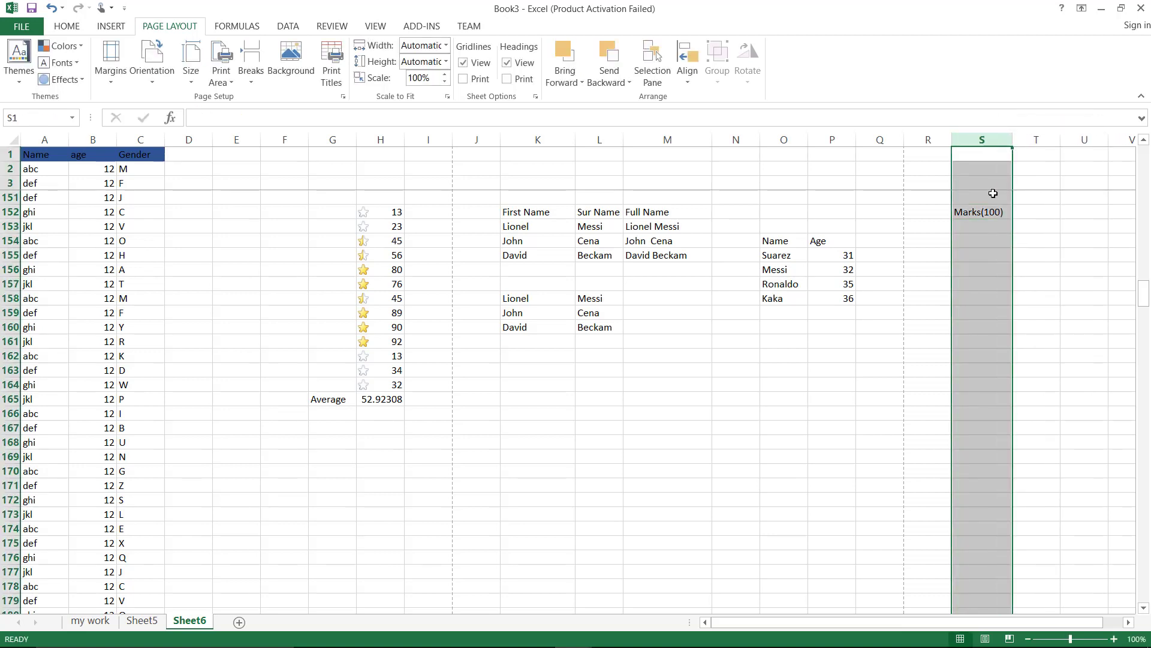
{"action": "left_click", "coordinate": [931, 217]}
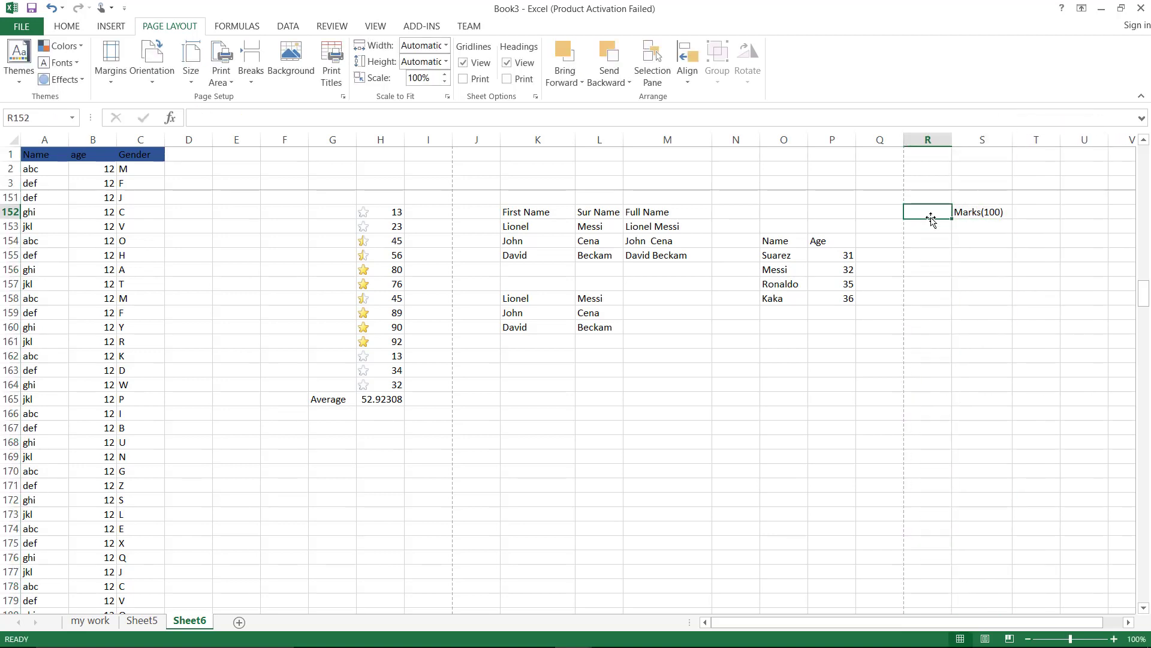
{"action": "type", "text": "Name"}
{"action": "key", "text": "Return"}
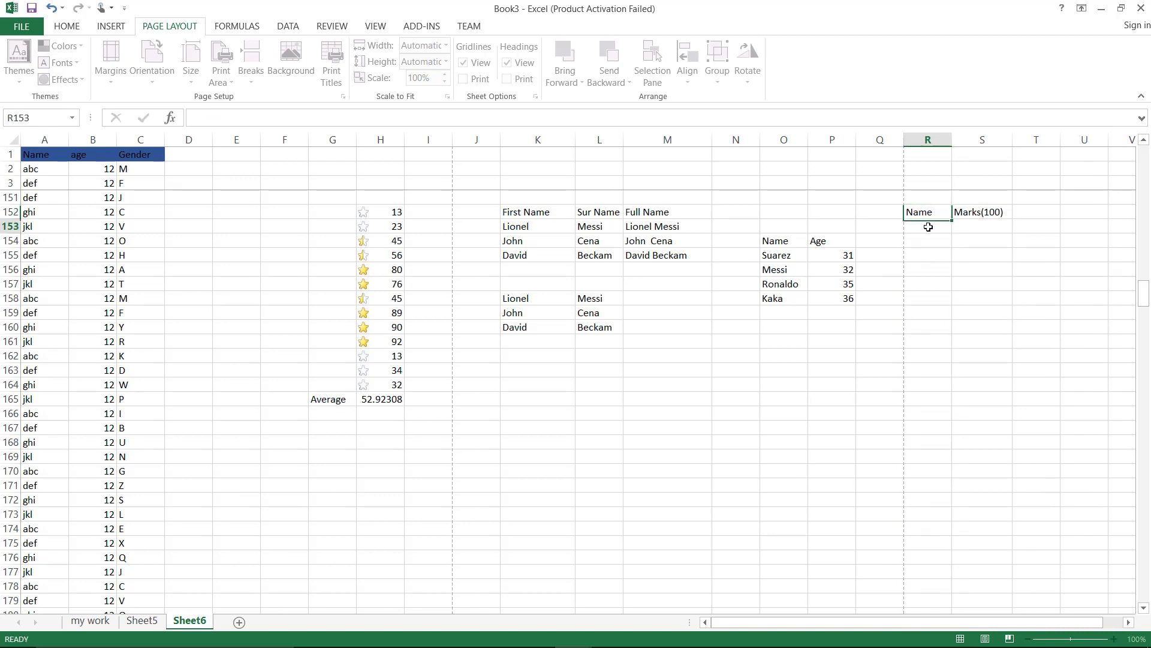
Copy the player names from O155:O158 into R153:R156 and select the marks cells S153:S156
{"action": "left_click_drag", "start_coordinate": [787, 256], "coordinate": [787, 298]}
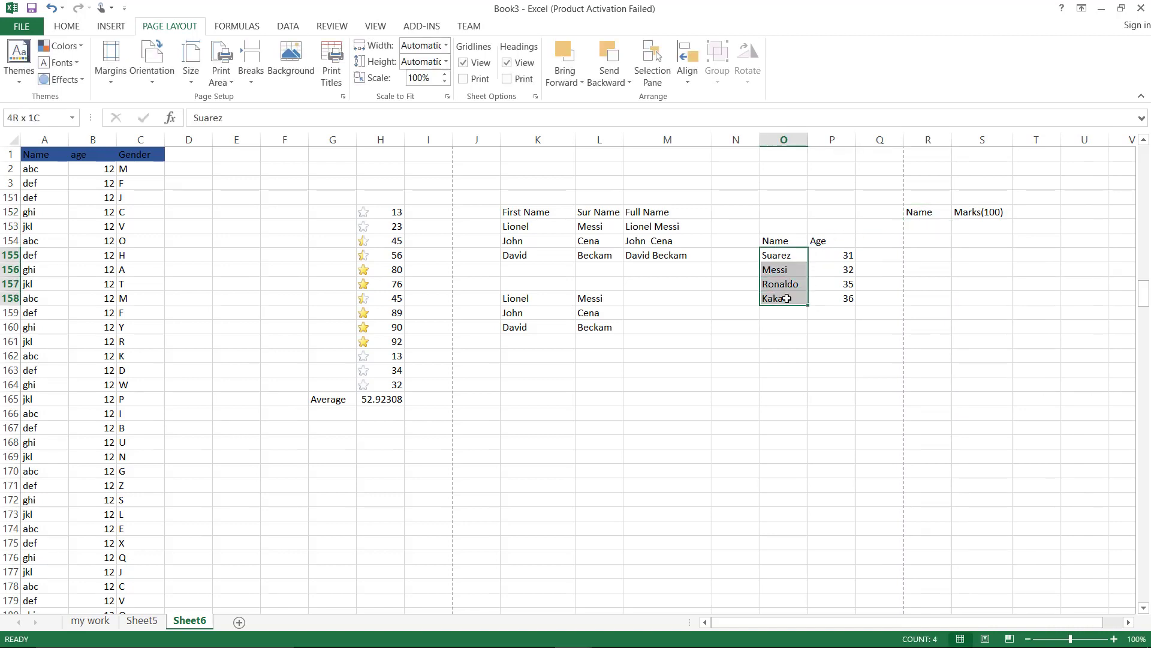
{"action": "key", "text": "ctrl+c"}
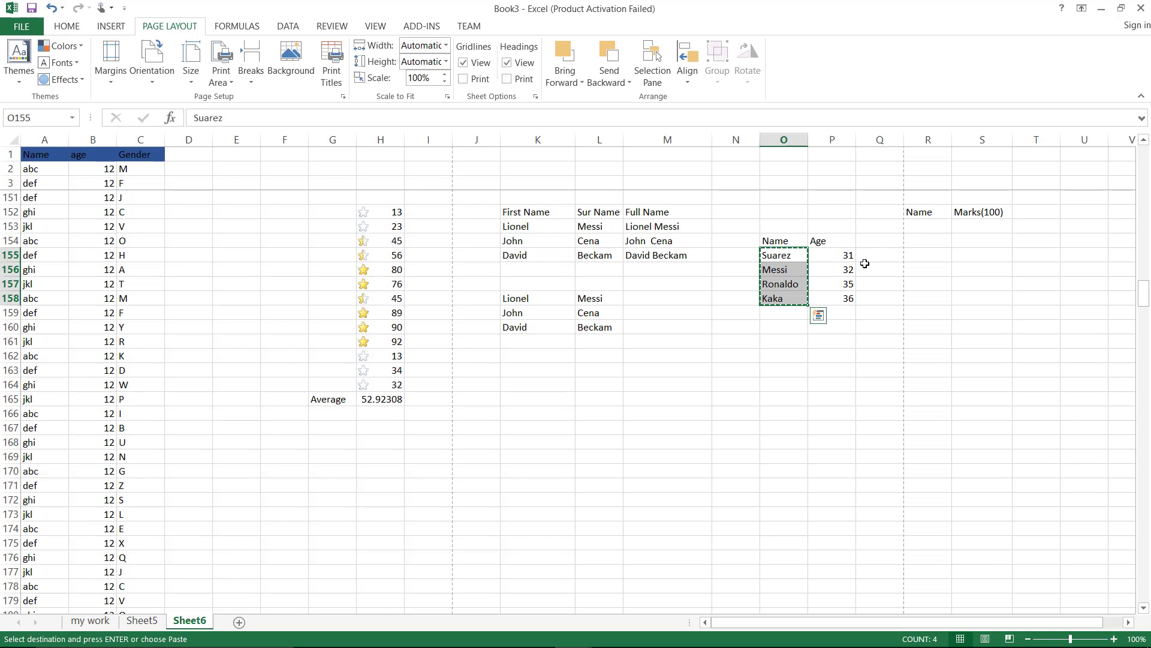
{"action": "left_click", "coordinate": [915, 229]}
{"action": "key", "text": "ctrl+v"}
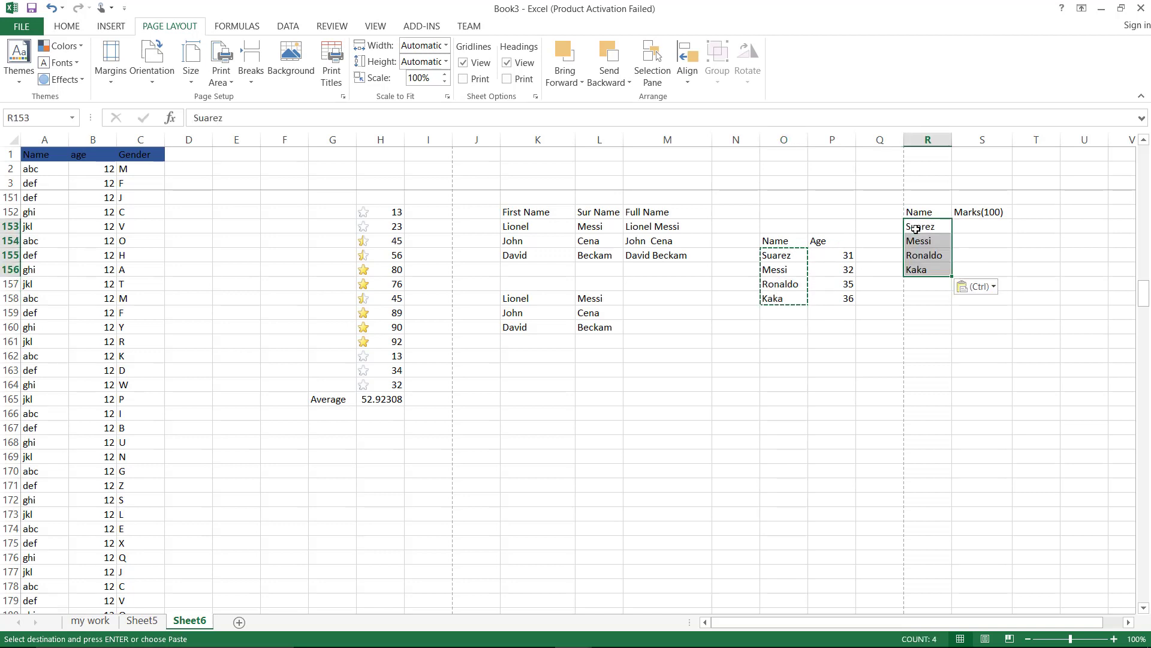
{"action": "left_click", "coordinate": [997, 245]}
{"action": "left_click_drag", "start_coordinate": [989, 222], "coordinate": [994, 268]}
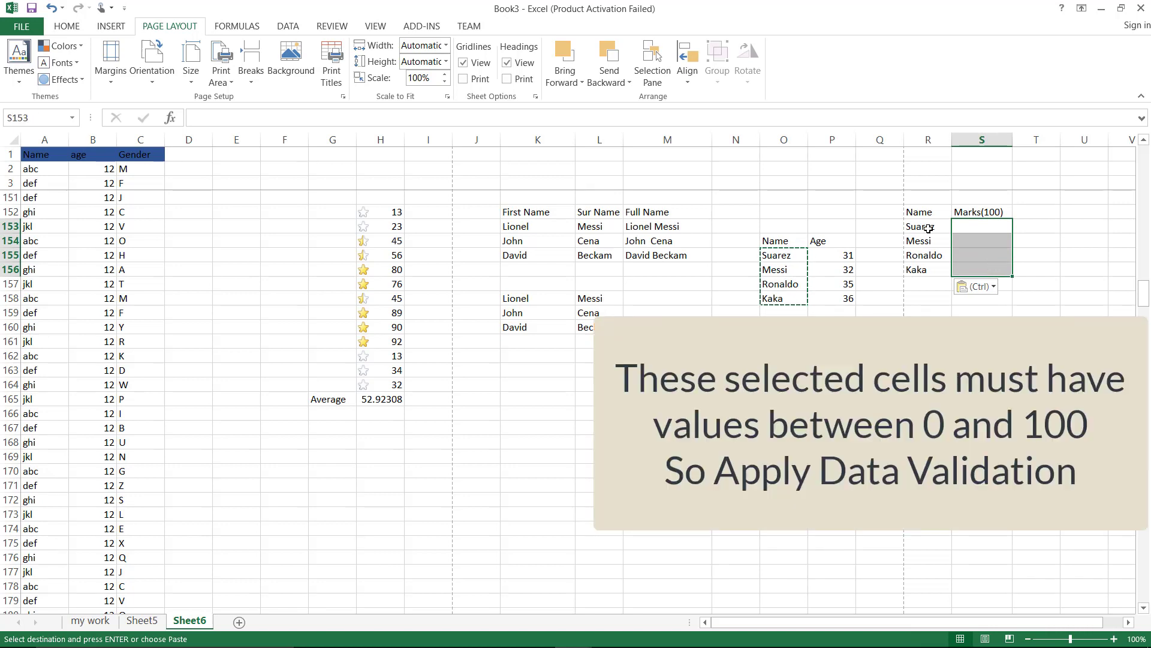
{"action": "left_click", "coordinate": [928, 310]}
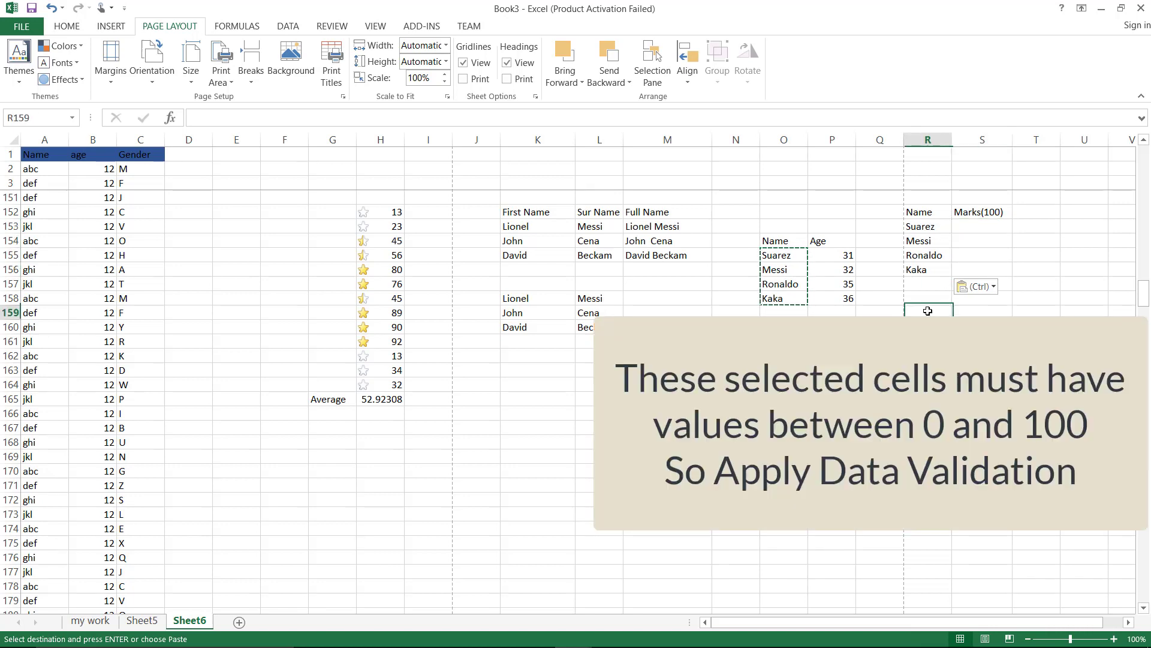
{"action": "left_click_drag", "start_coordinate": [983, 226], "coordinate": [983, 259]}
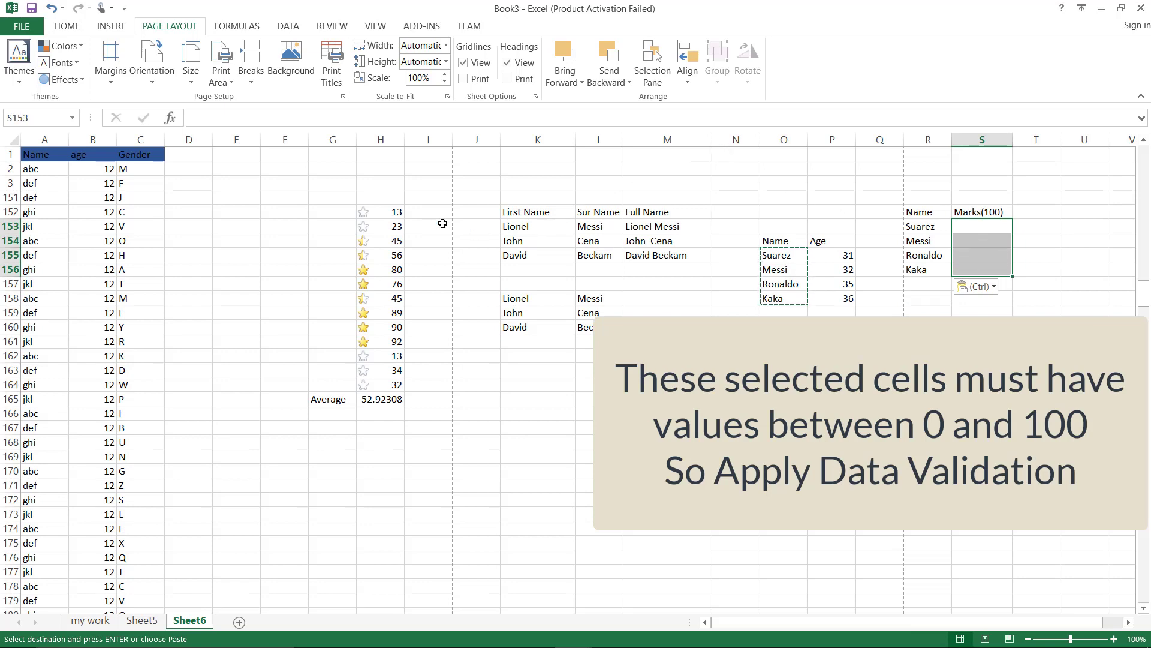
{"action": "left_click", "coordinate": [288, 26]}
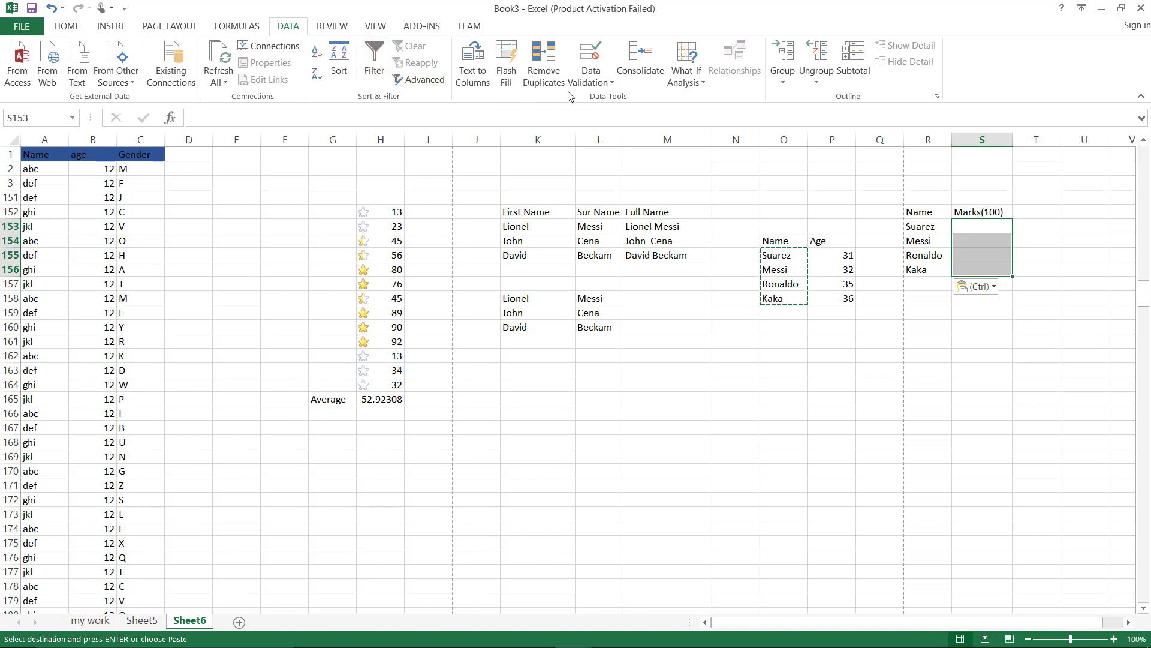
Restrict the Marks(100) cells S153:S156 to whole numbers between 0 and 100
{"action": "left_click", "coordinate": [600, 85]}
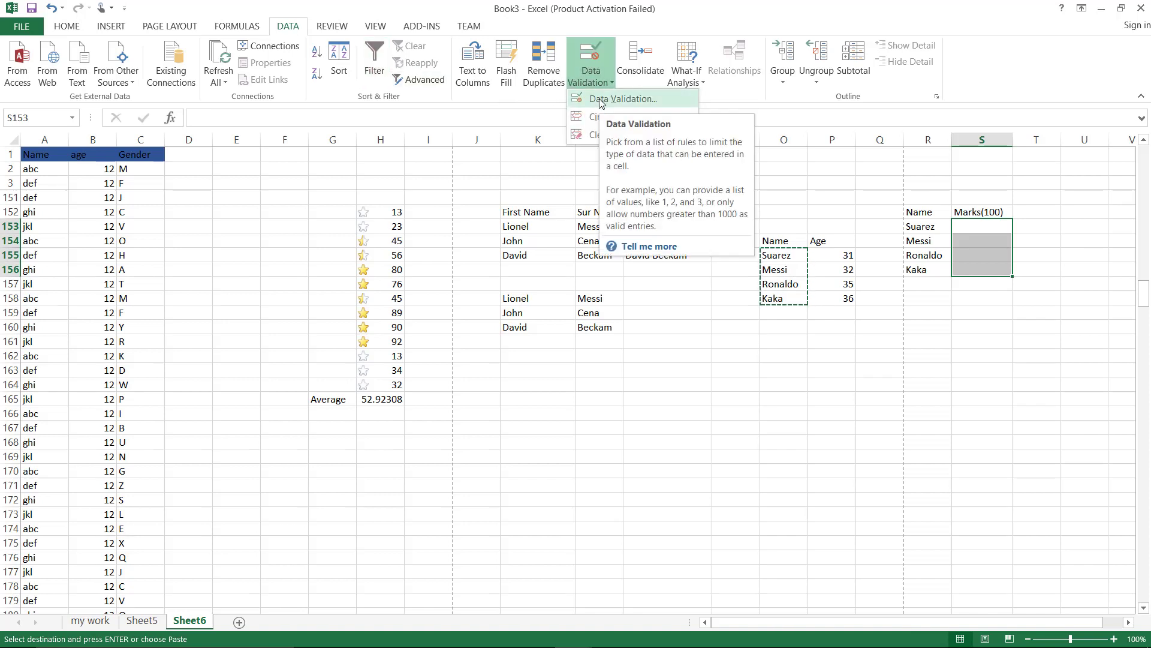
{"action": "left_click", "coordinate": [601, 99]}
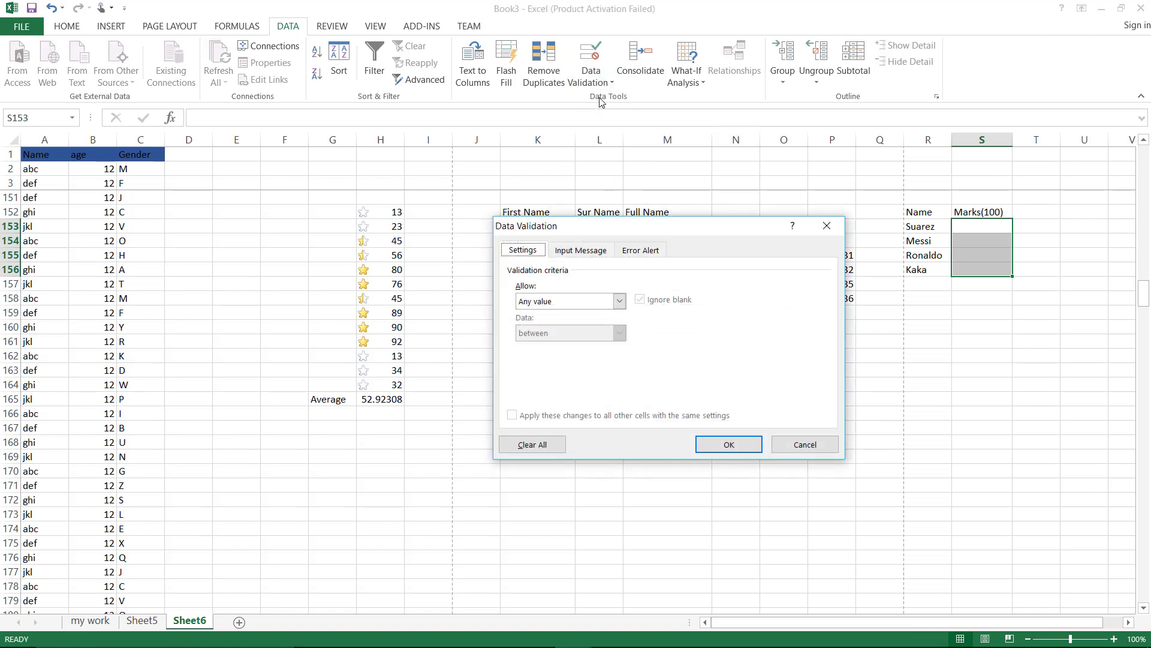
{"action": "left_click", "coordinate": [619, 301]}
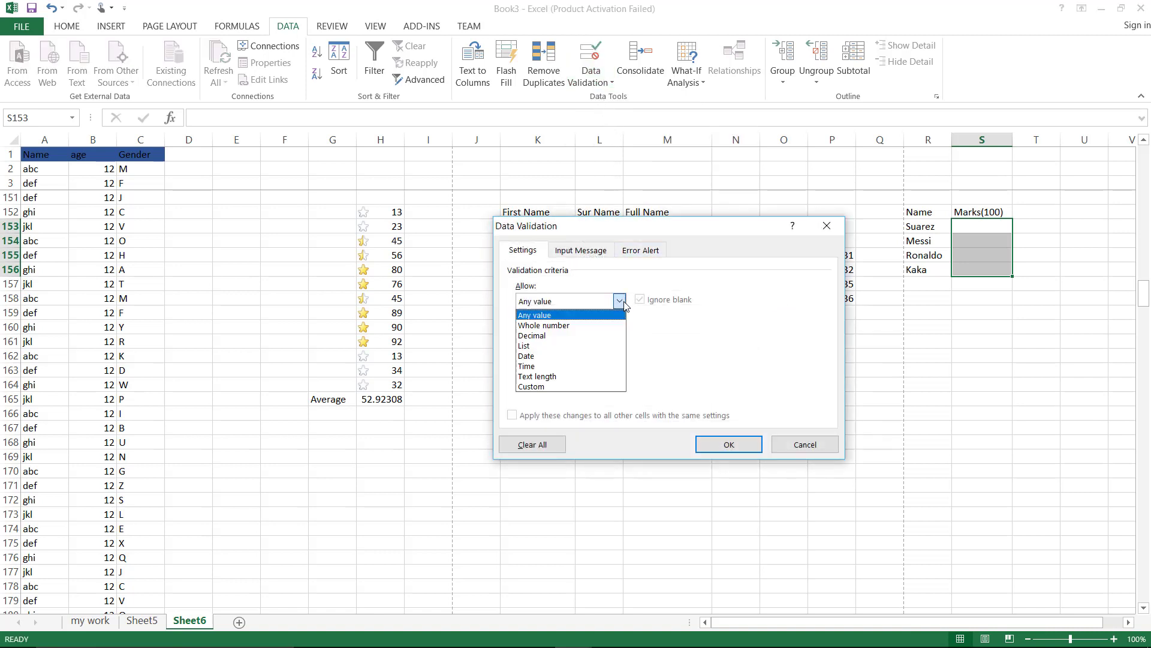
{"action": "left_click", "coordinate": [585, 329]}
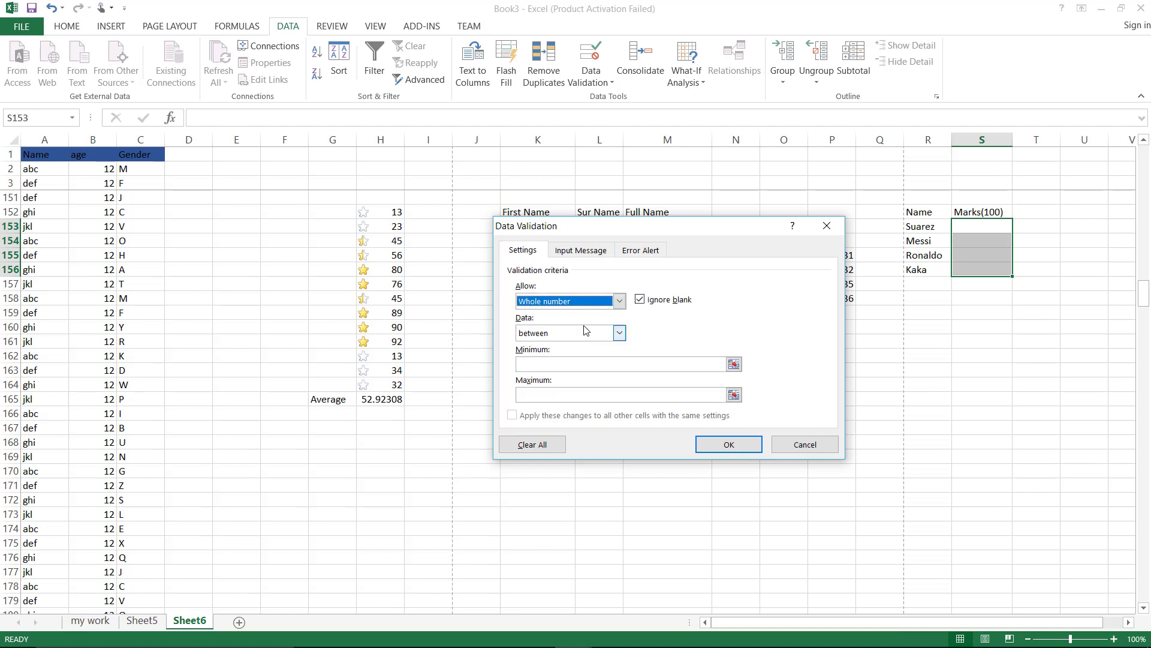
{"action": "left_click", "coordinate": [579, 364]}
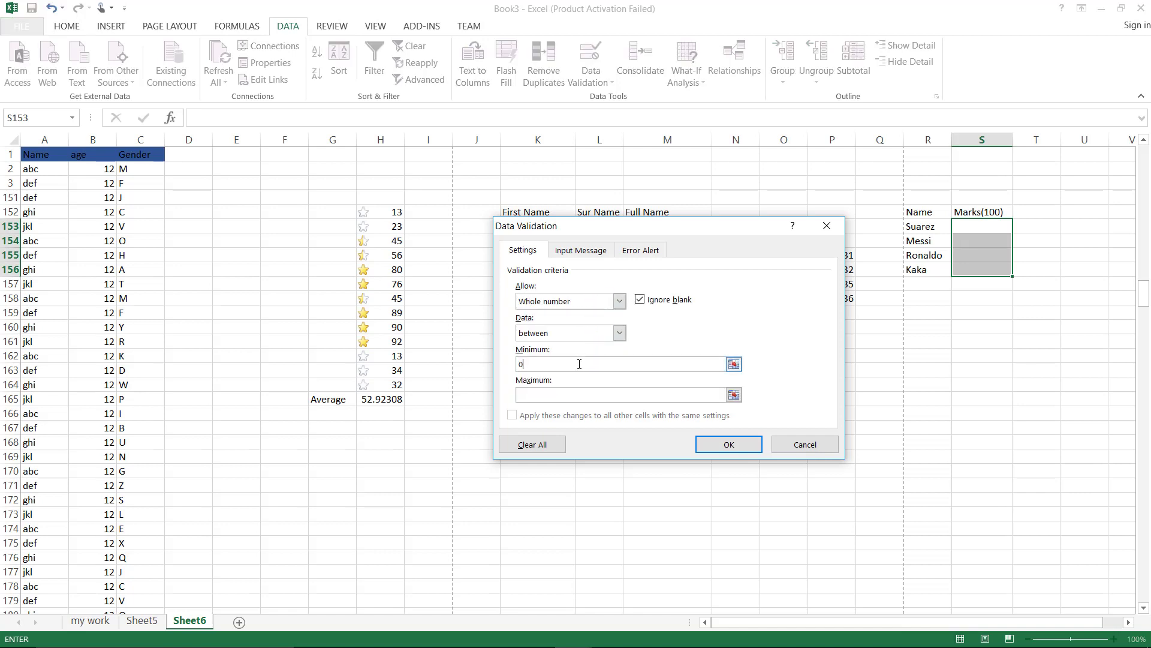
{"action": "type", "text": "0"}
{"action": "left_click", "coordinate": [570, 395]}
{"action": "type", "text": "100"}
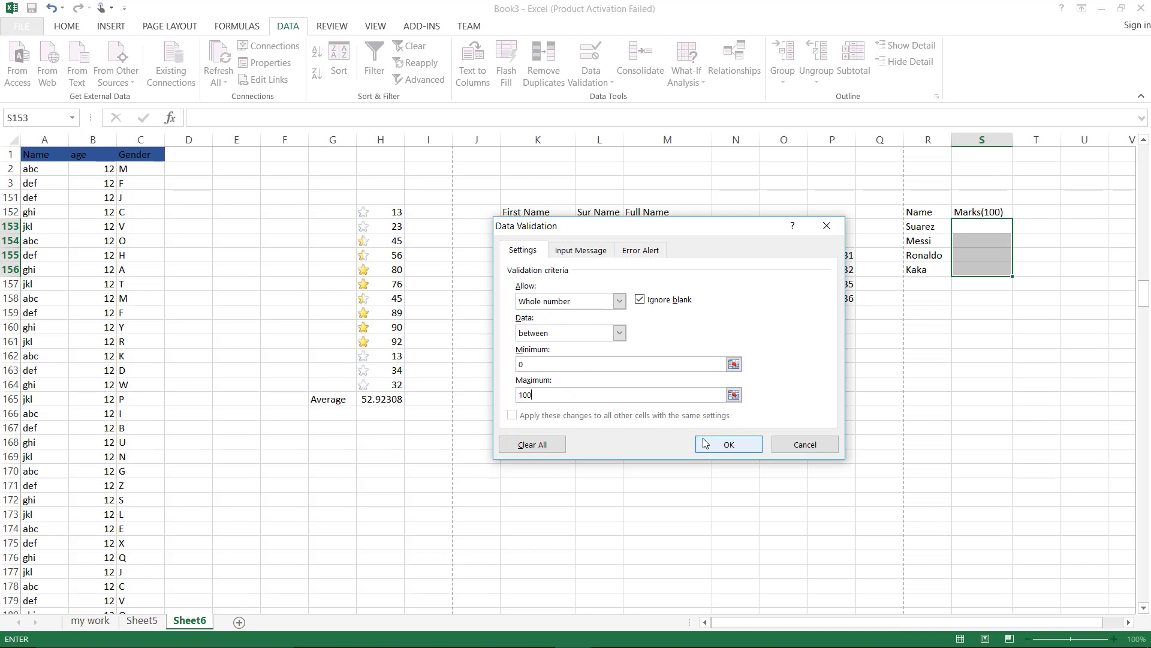
{"action": "left_click", "coordinate": [705, 444]}
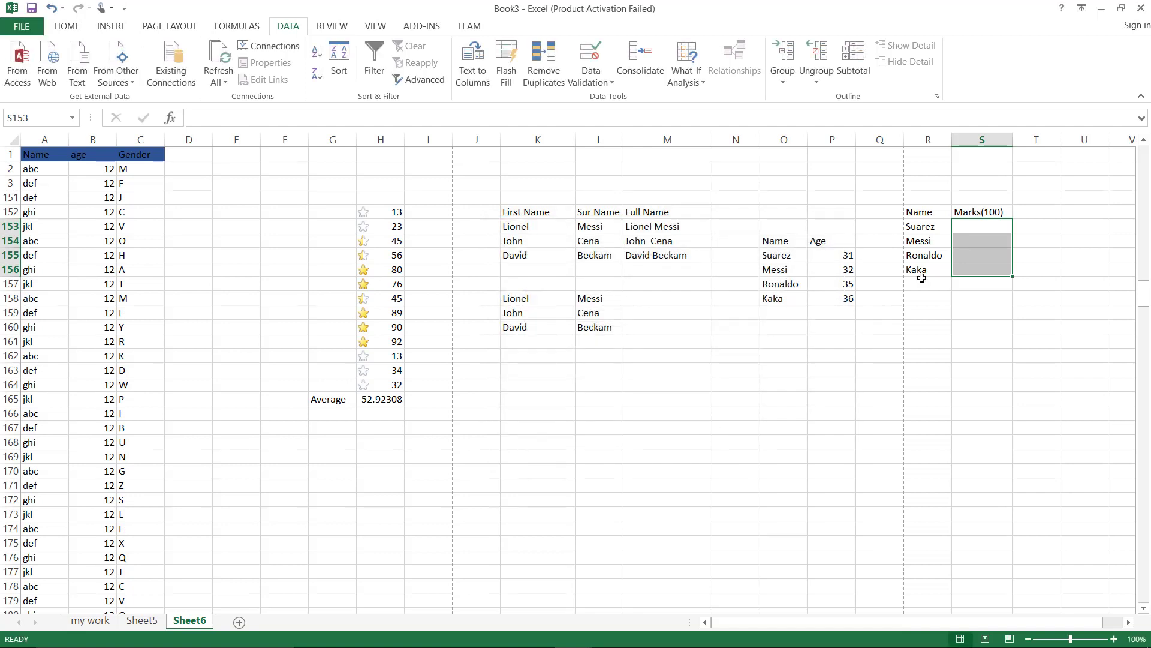
Record 54 as Suarez's mark in S153, retrying after the rejected first entry
{"action": "left_click", "coordinate": [969, 228]}
{"action": "type", "text": "543"}
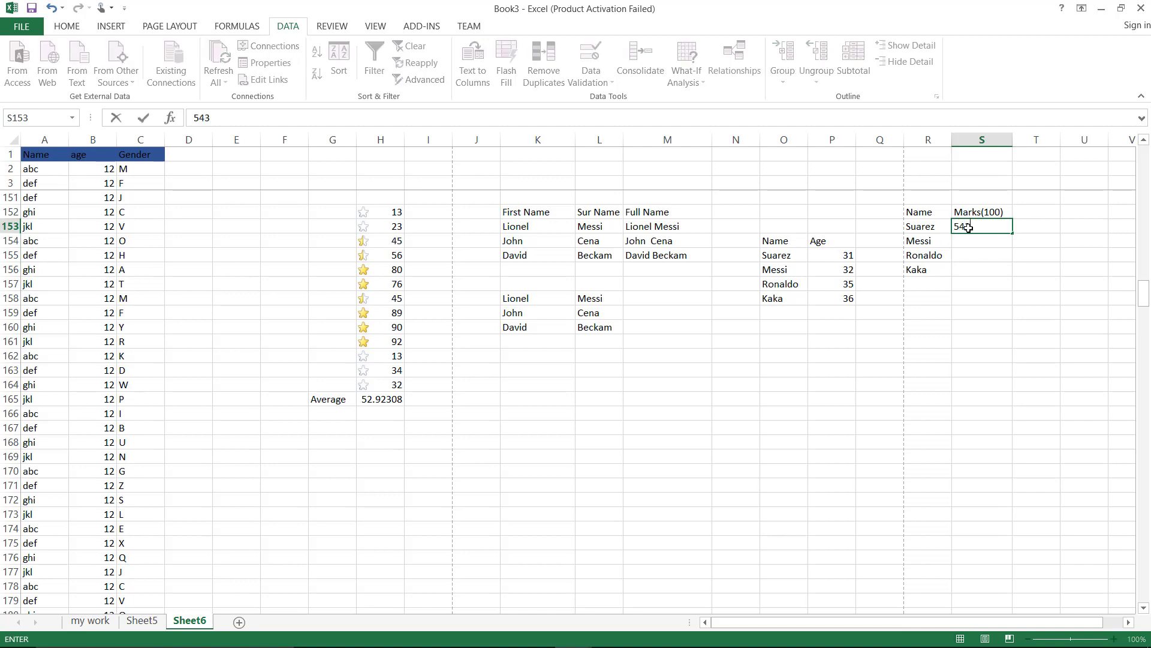
{"action": "key", "text": "Return"}
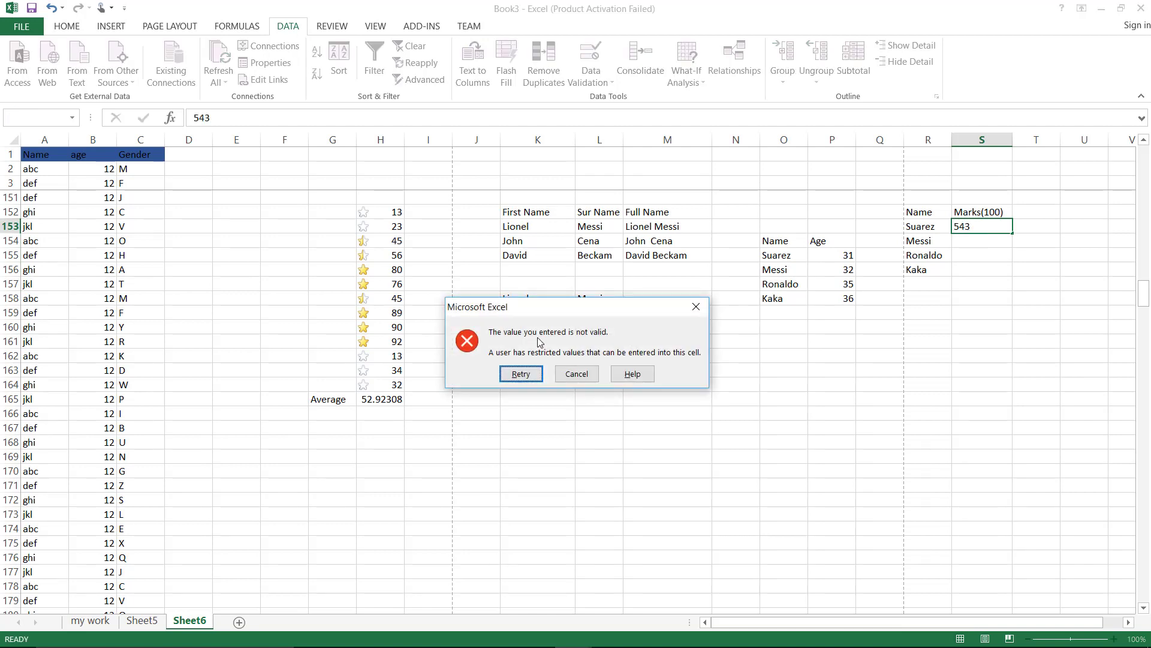
{"action": "left_click", "coordinate": [534, 374]}
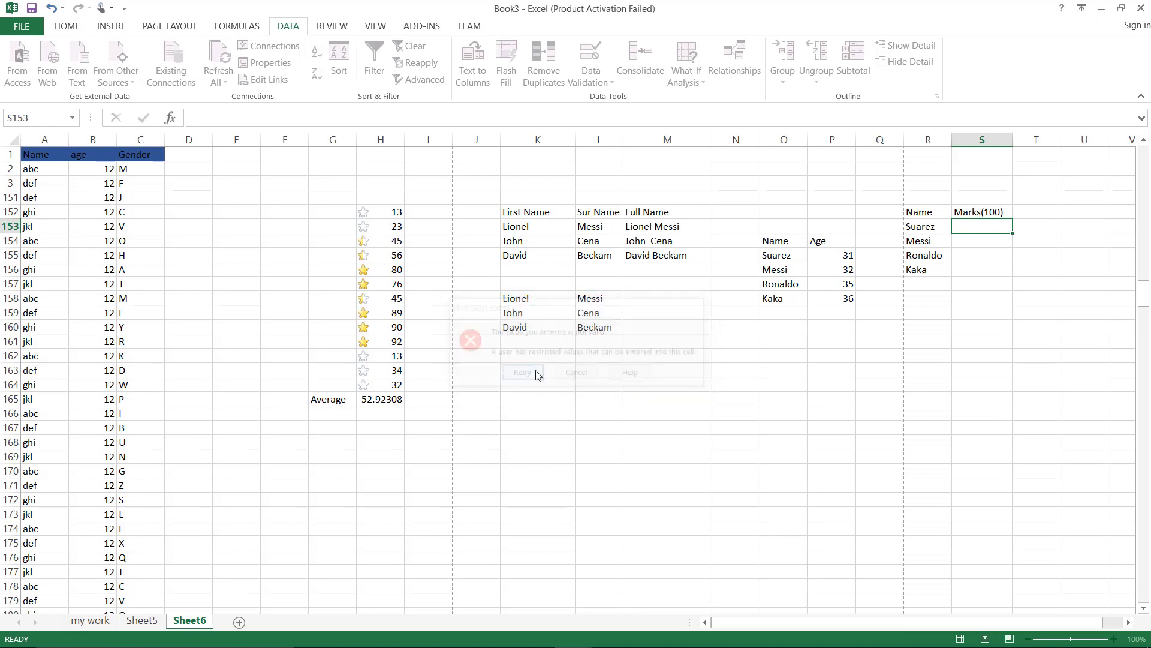
{"action": "type", "text": "54"}
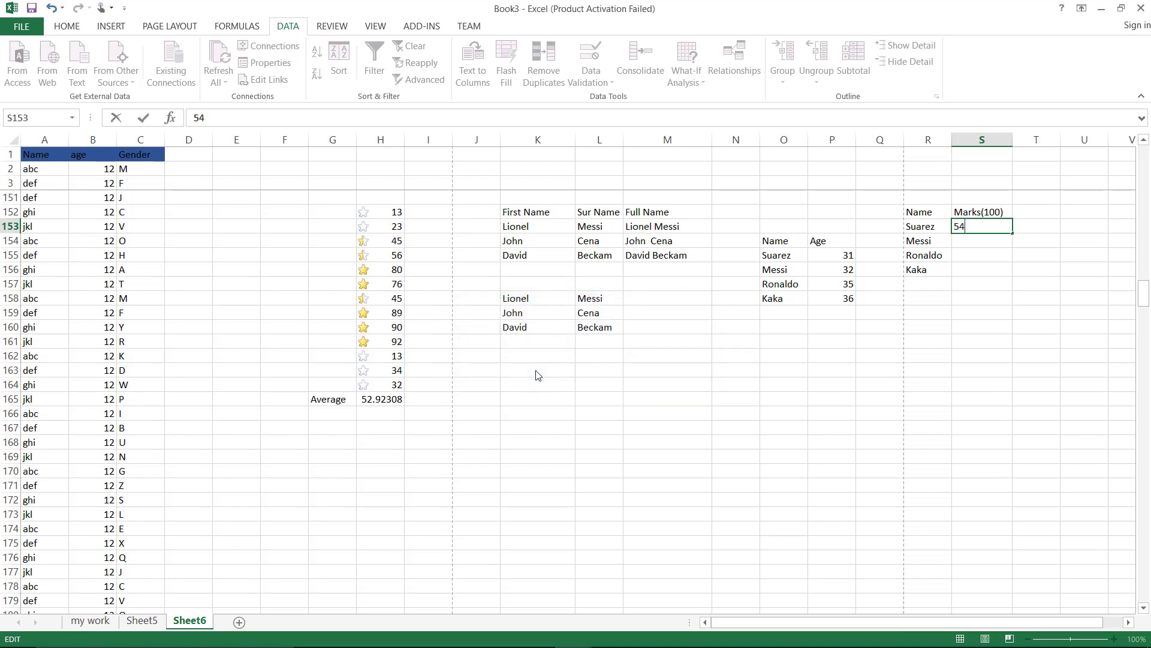
{"action": "key", "text": "Return"}
Record 55 for Messi after 555 is rejected, then 87 for Ronaldo and 90 for Kaka
{"action": "type", "text": "555"}
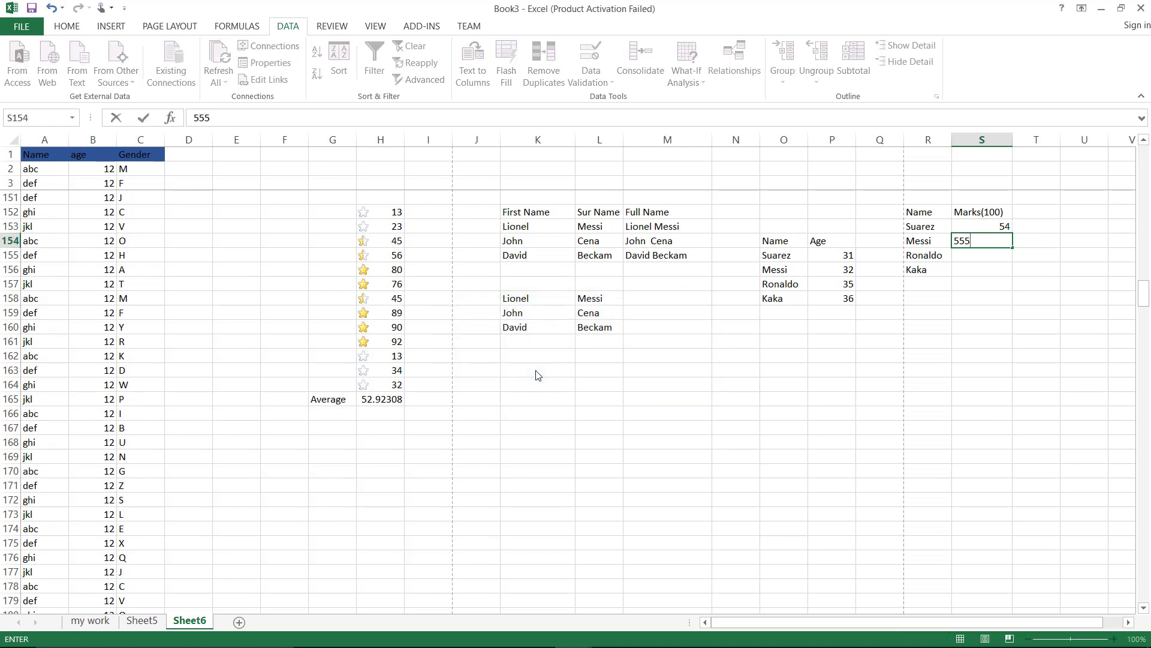
{"action": "key", "text": "Return"}
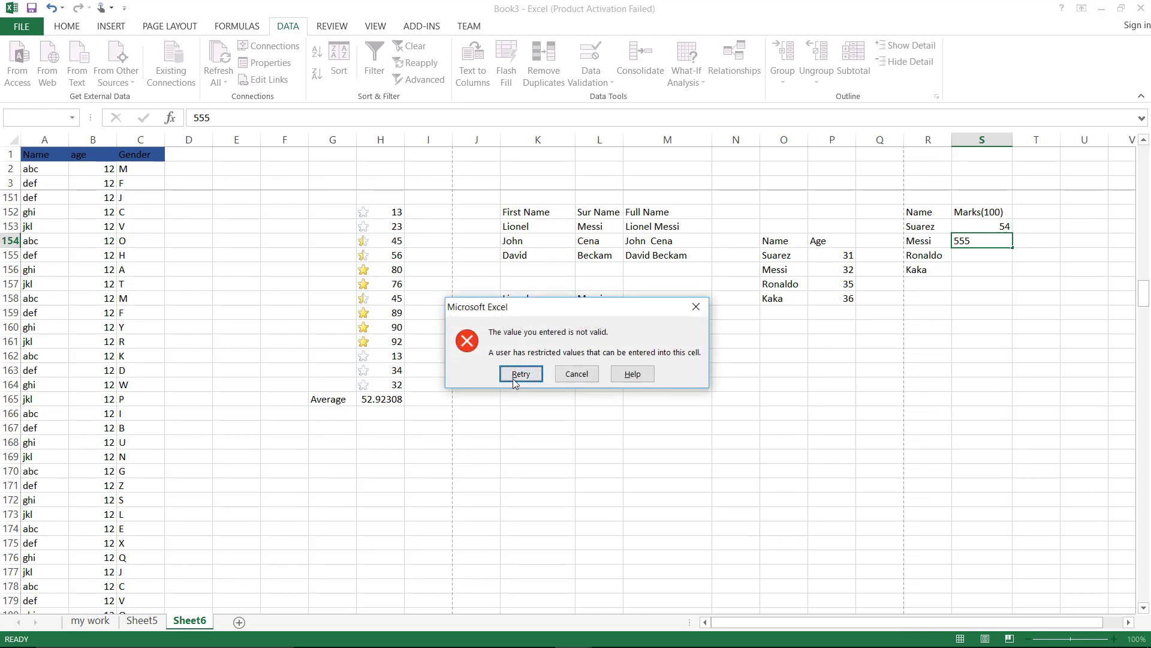
{"action": "left_click", "coordinate": [520, 374]}
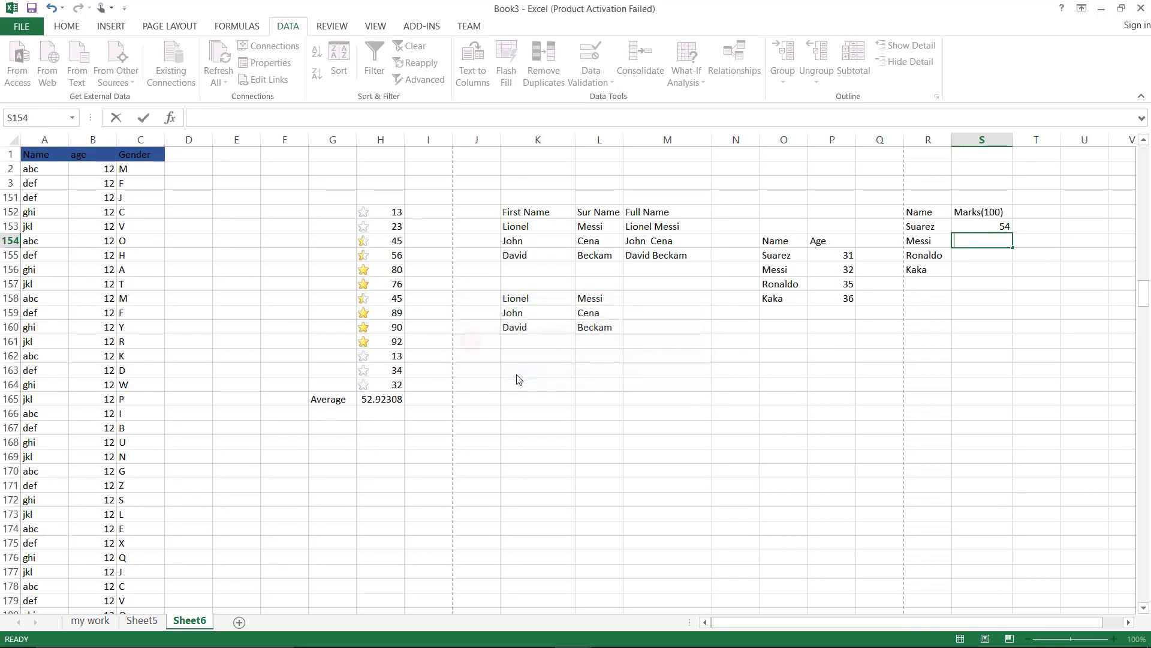
{"action": "type", "text": "55"}
{"action": "key", "text": "Return"}
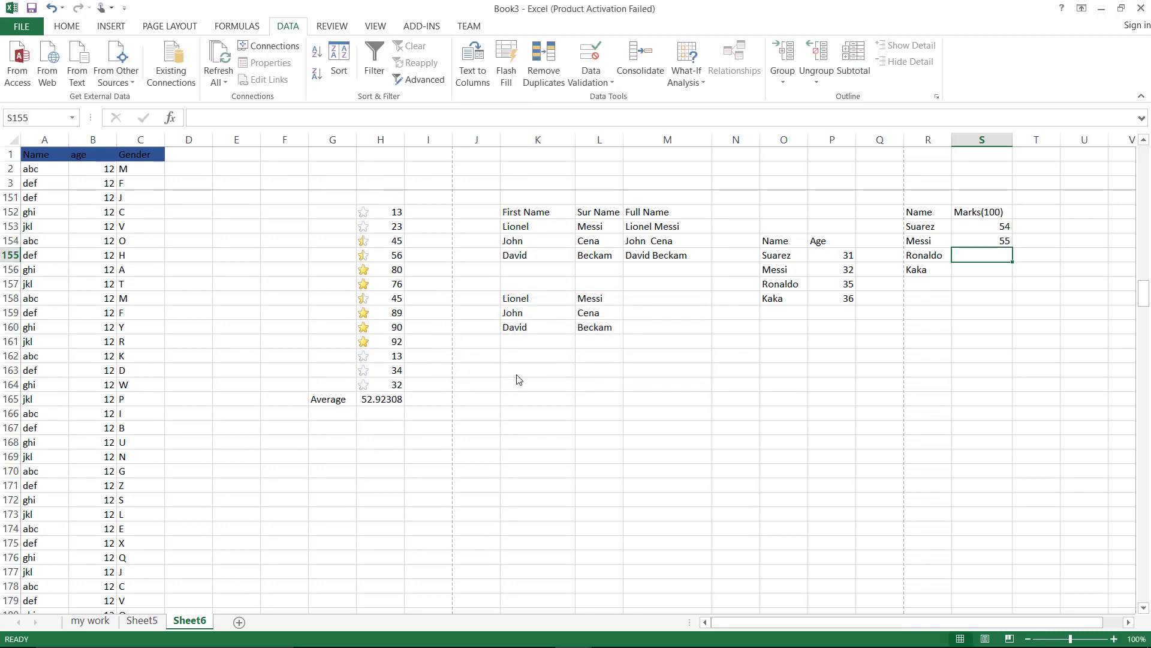
{"action": "type", "text": "87"}
{"action": "key", "text": "Return"}
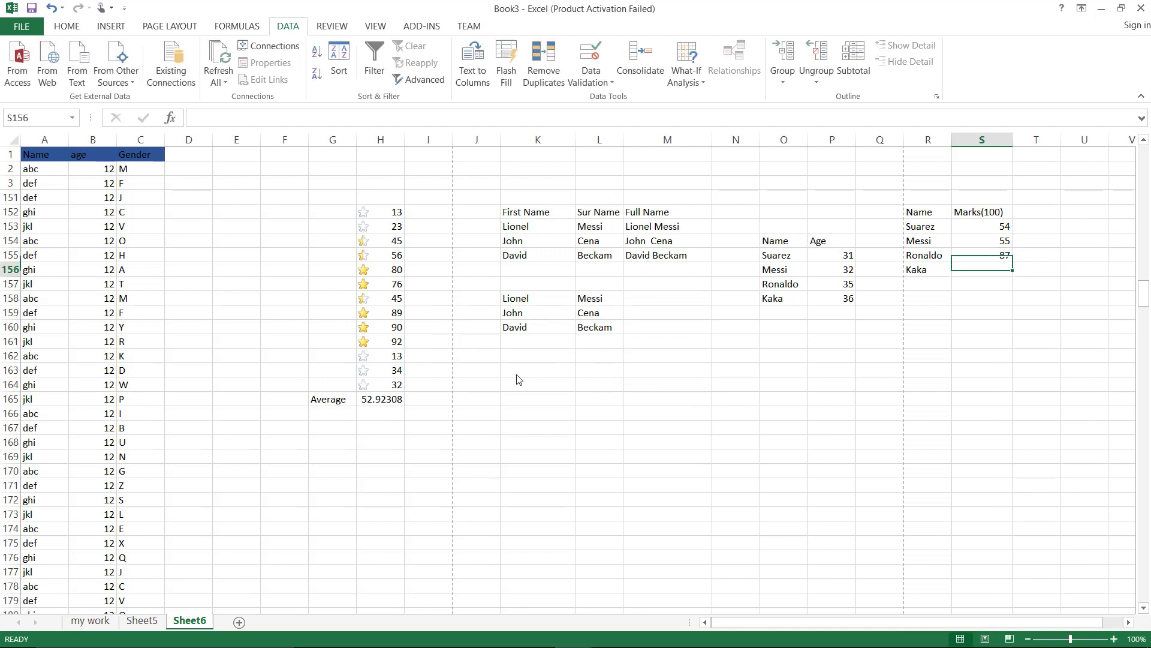
{"action": "type", "text": "90"}
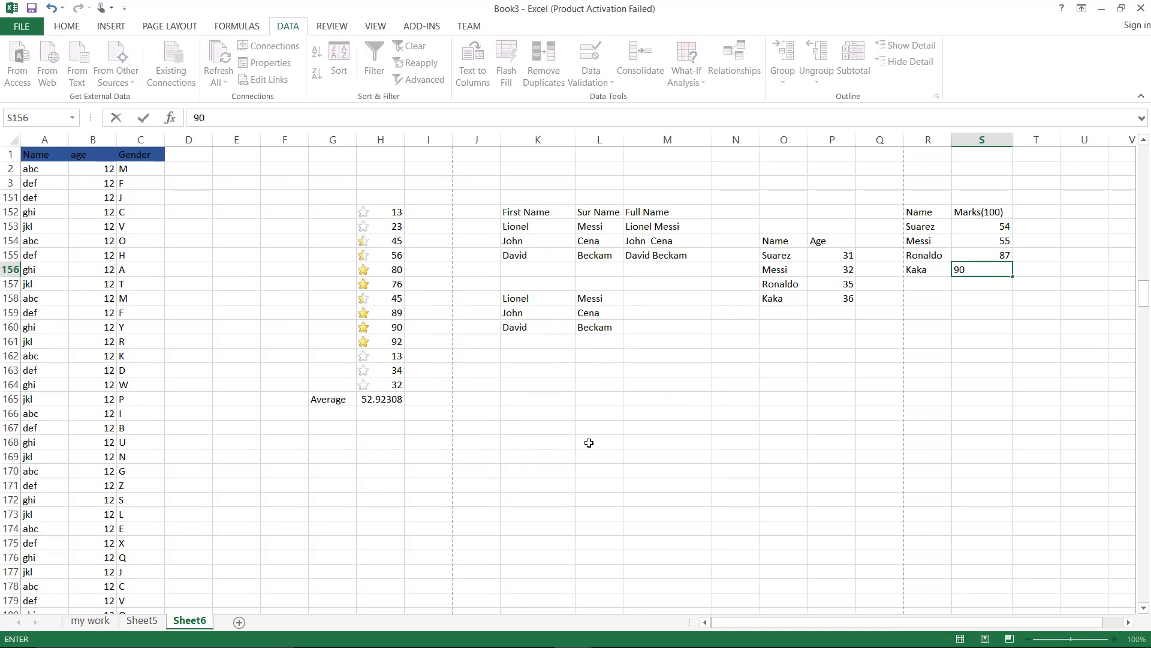
{"action": "left_click", "coordinate": [591, 442]}
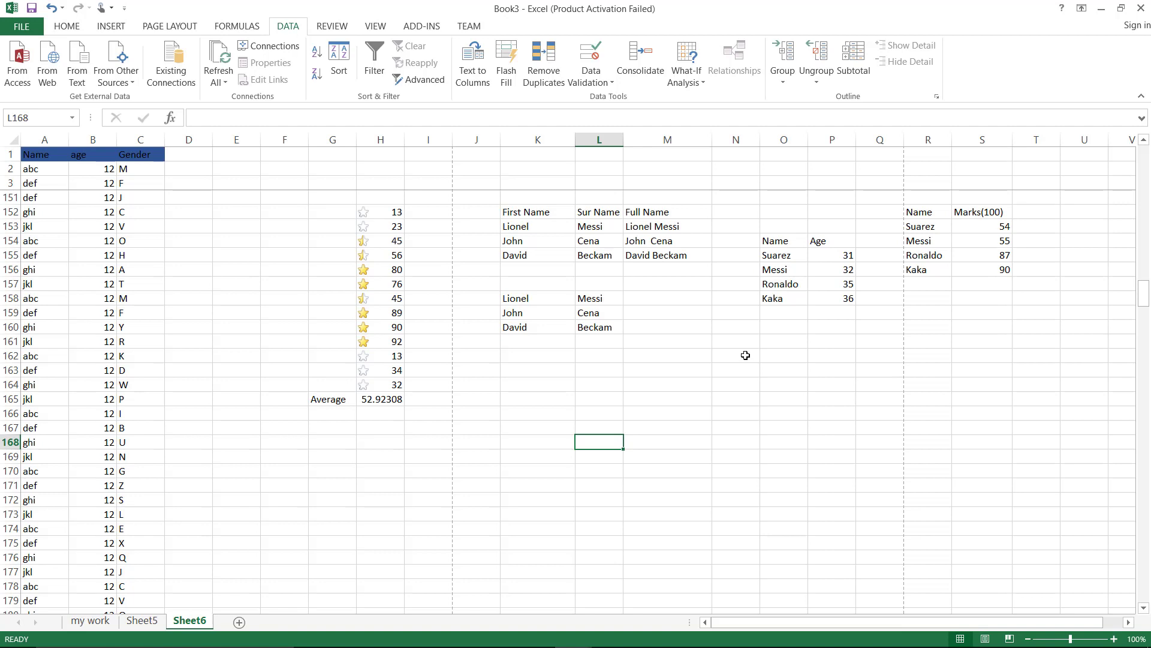
Protect the workbook structure with a password, confirming it twice
{"action": "left_click", "coordinate": [122, 27]}
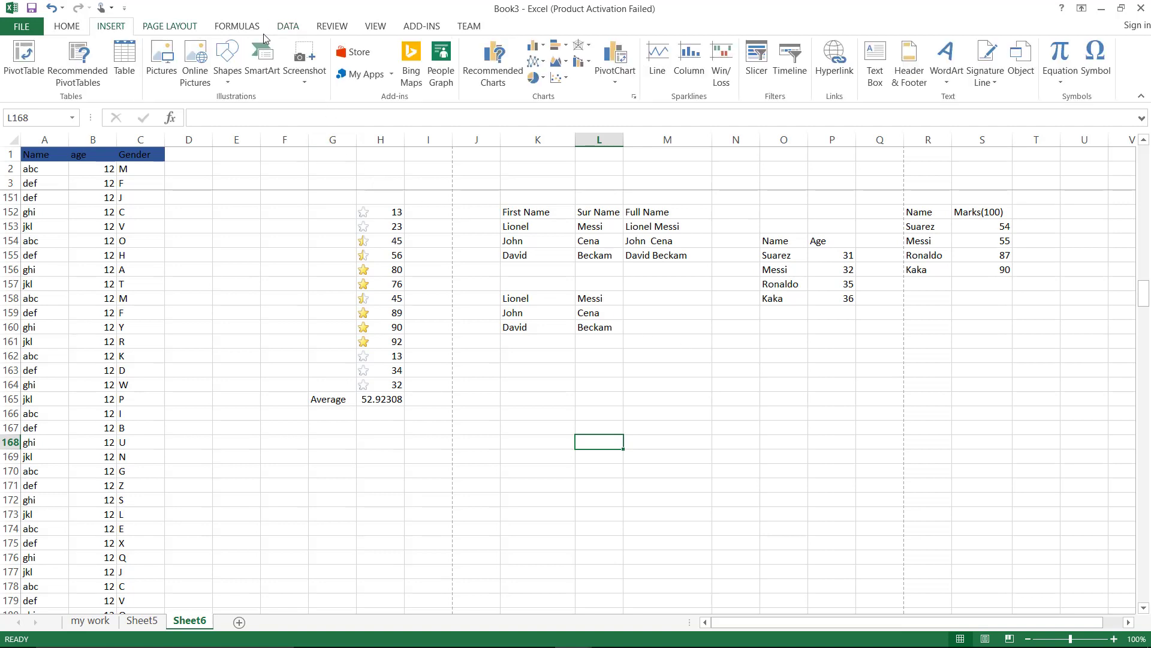
{"action": "left_click", "coordinate": [349, 25]}
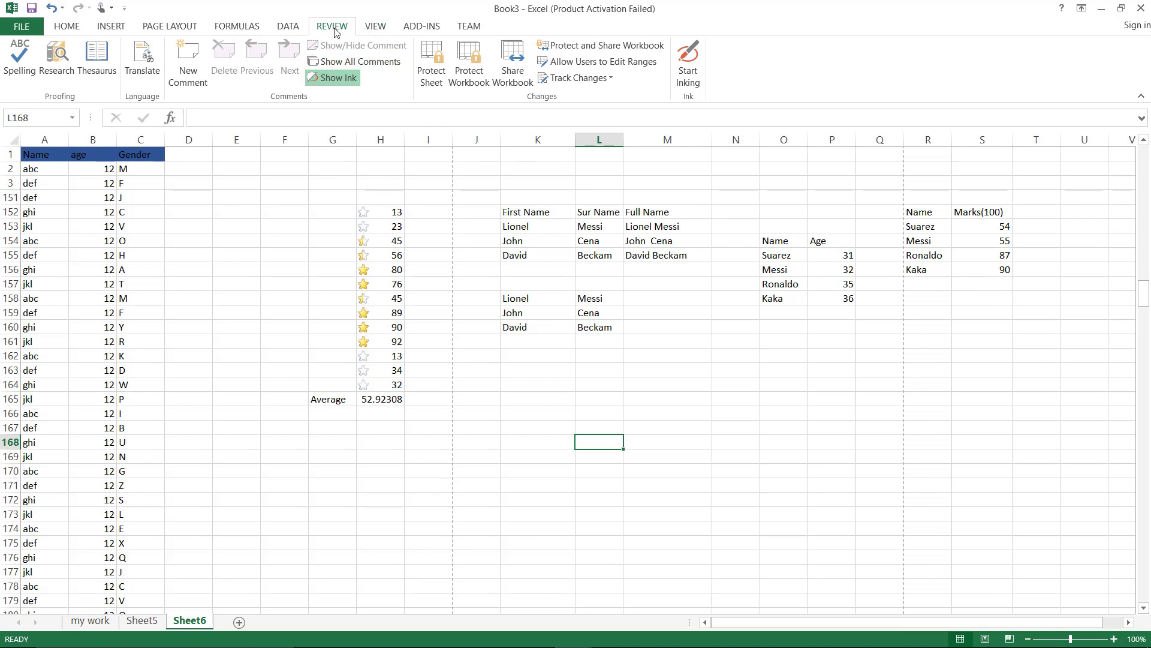
{"action": "left_click", "coordinate": [480, 89]}
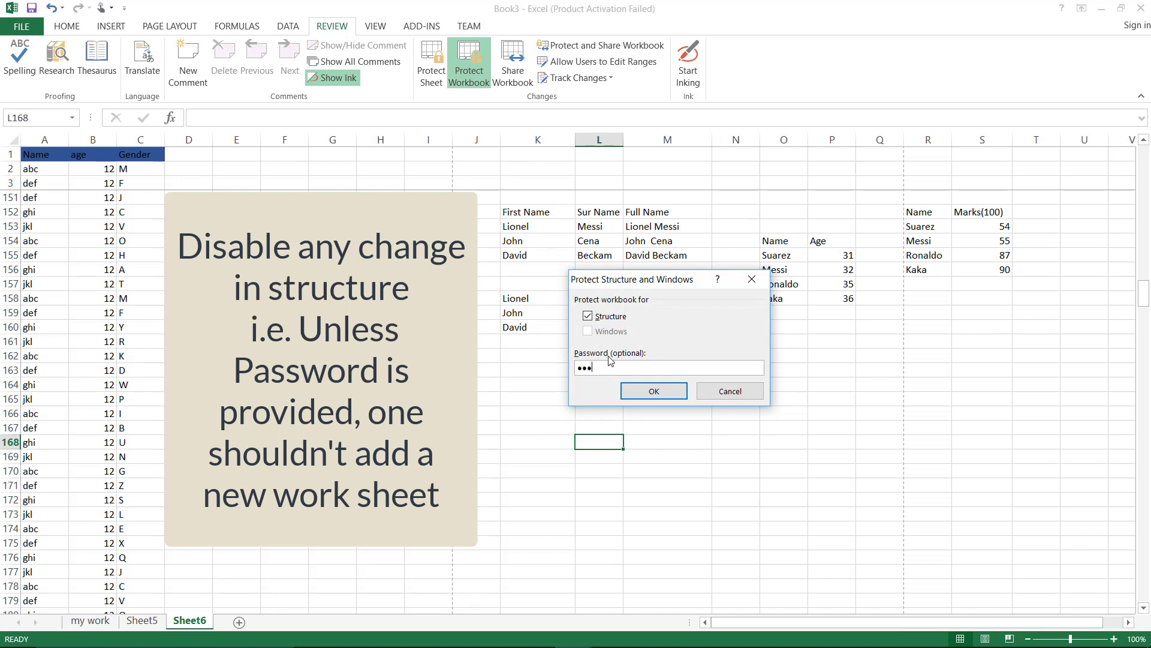
{"action": "left_click", "coordinate": [652, 391]}
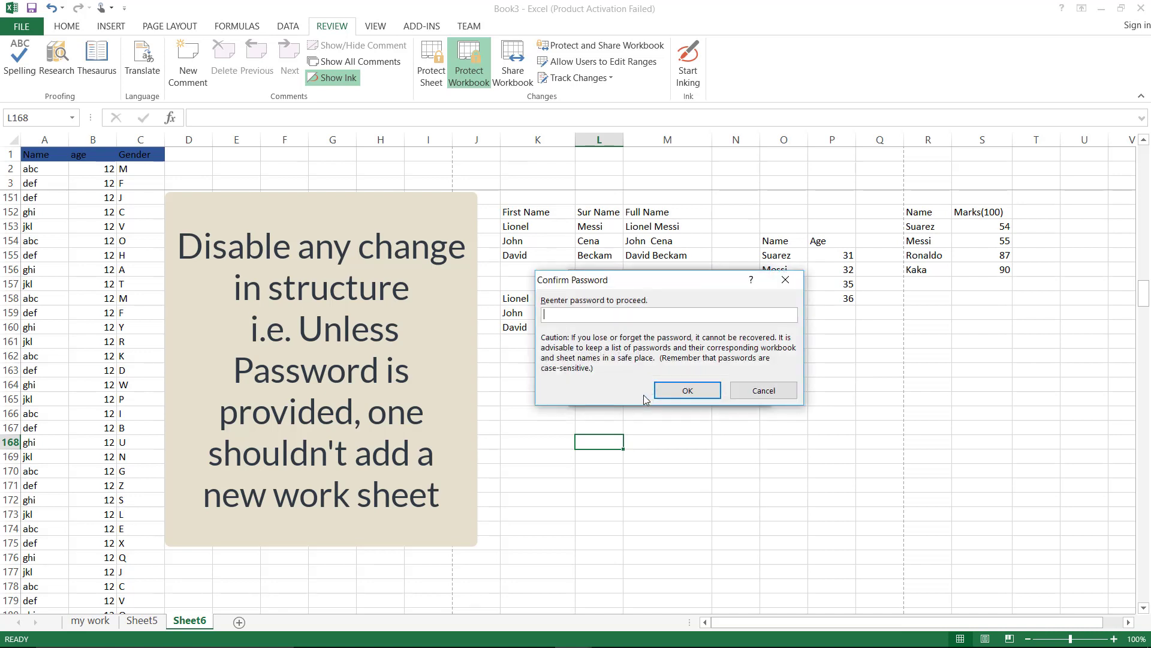
{"action": "type", "text": "123"}
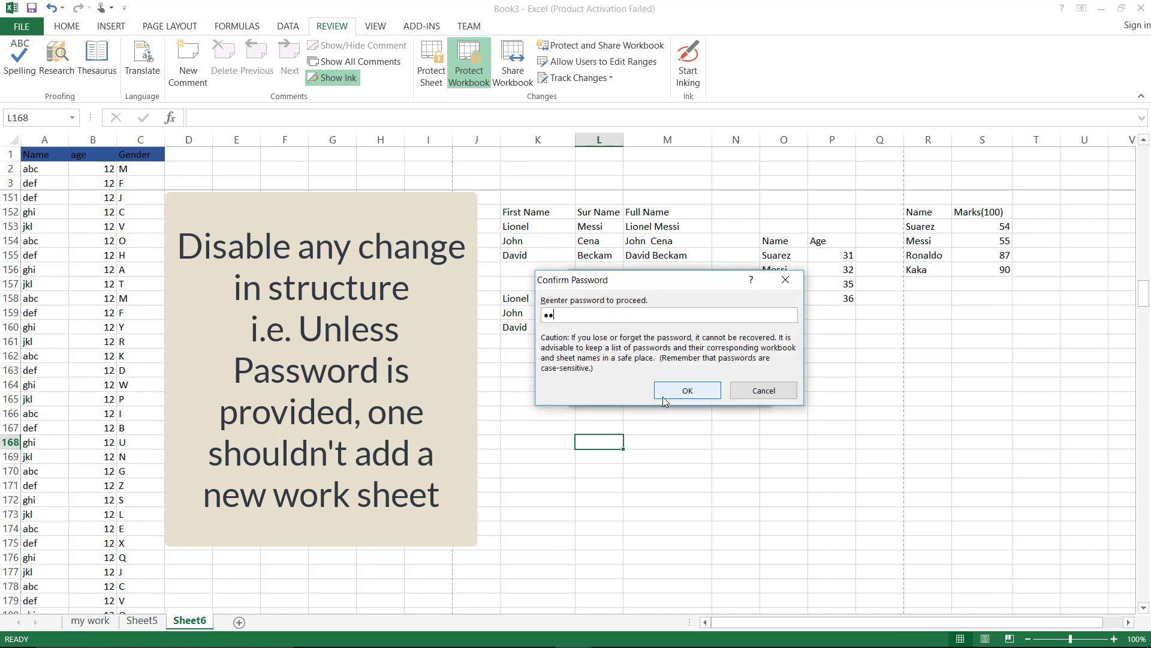
{"action": "left_click", "coordinate": [669, 392]}
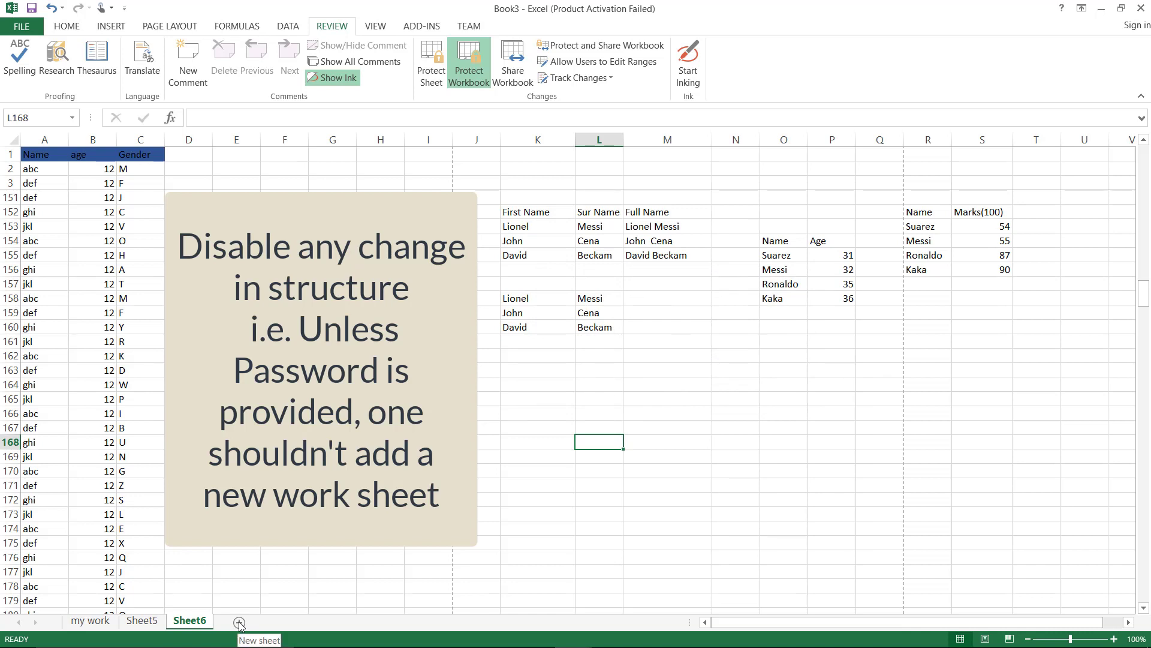
Remove the workbook protection, add a blank Sheet7, and go back to Sheet6
{"action": "left_click", "coordinate": [466, 89]}
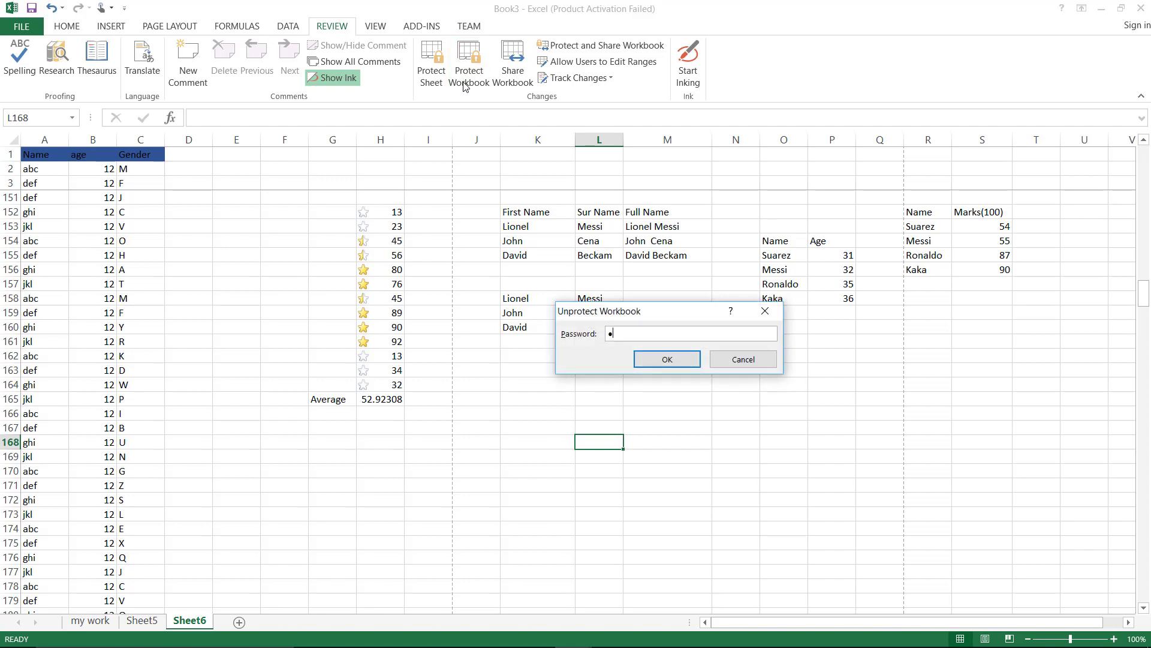
{"action": "left_click", "coordinate": [655, 363]}
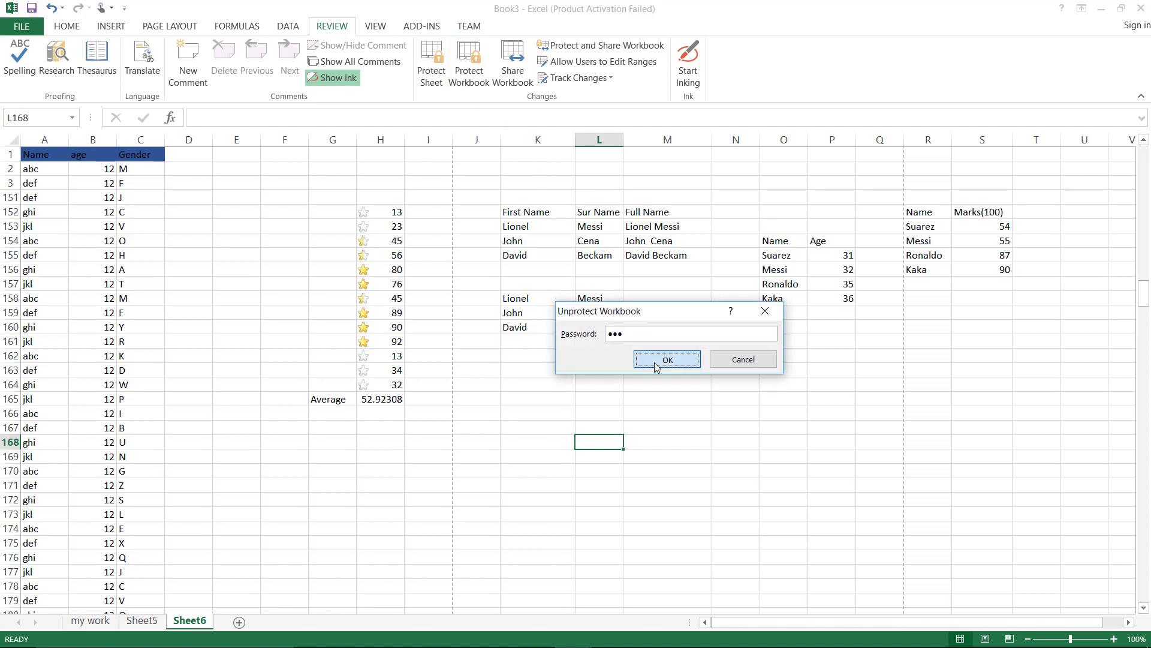
{"action": "left_click", "coordinate": [238, 624]}
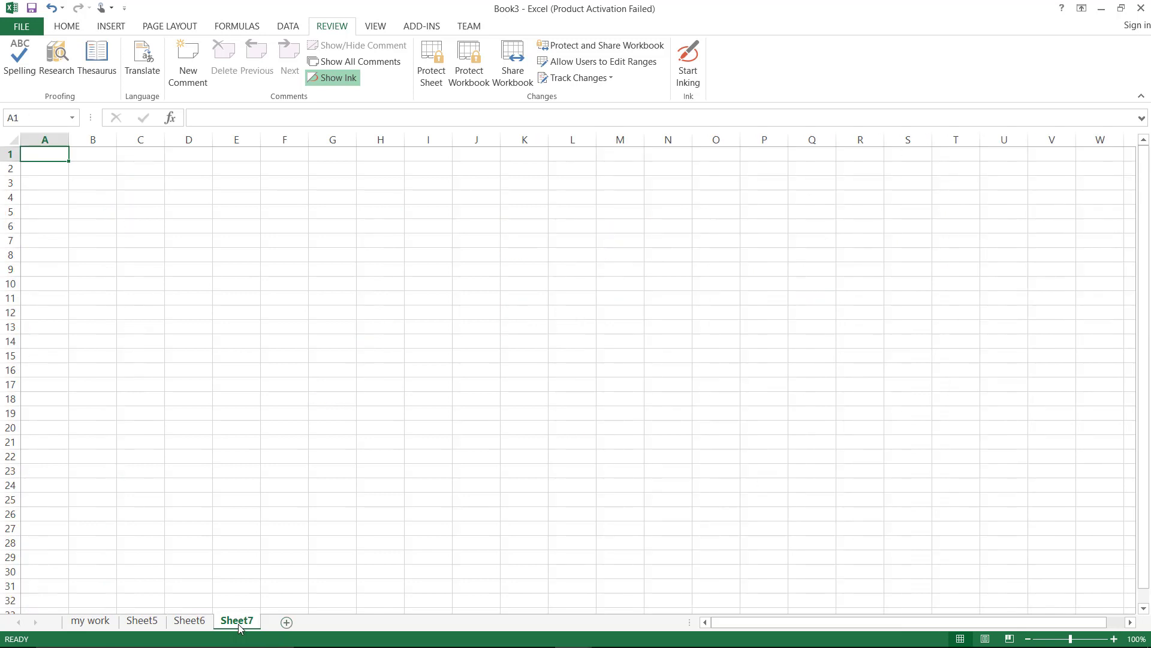
{"action": "left_click", "coordinate": [189, 622]}
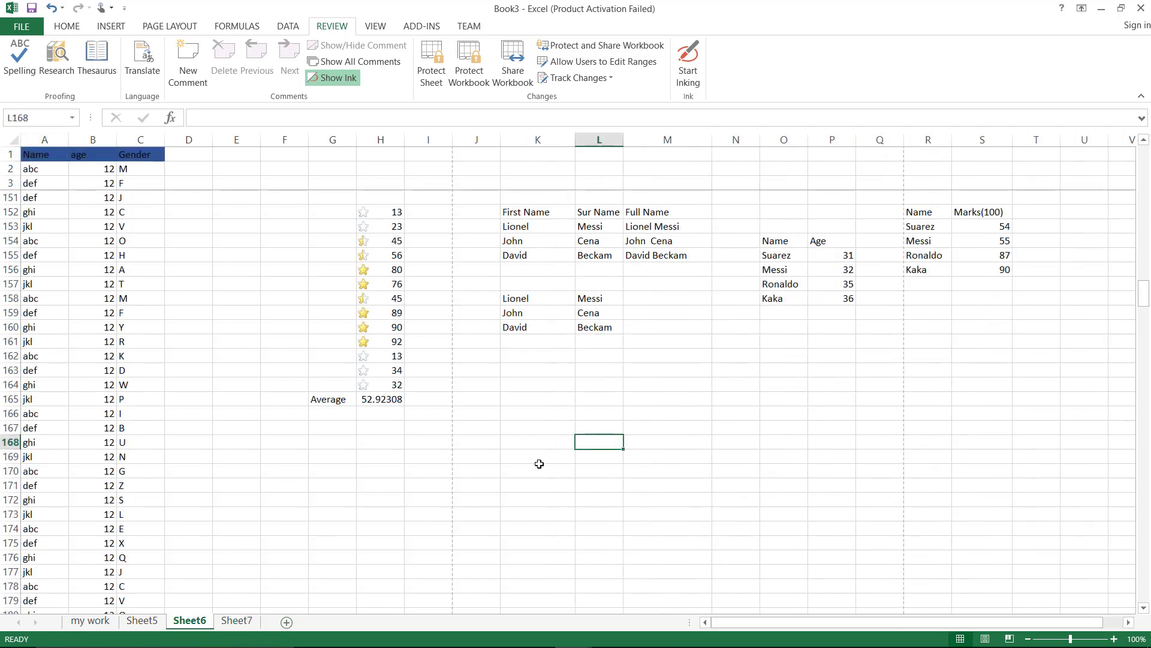
Password-protect Sheet6 while still allowing users to format cells
{"action": "left_click", "coordinate": [432, 70]}
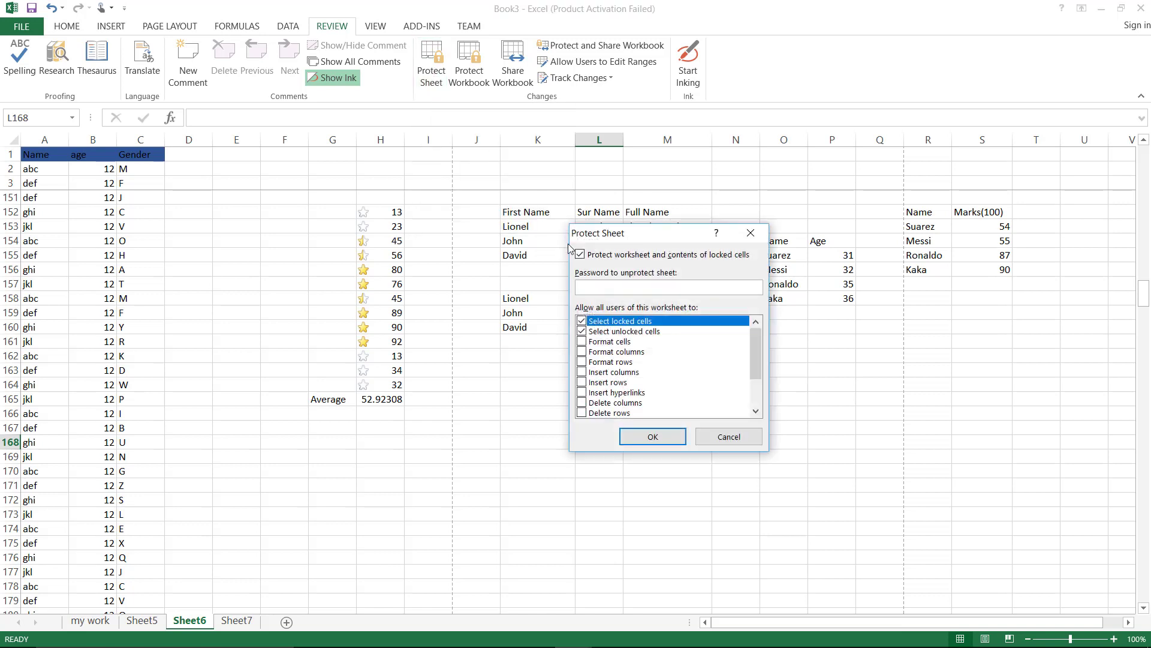
{"action": "left_click", "coordinate": [582, 342]}
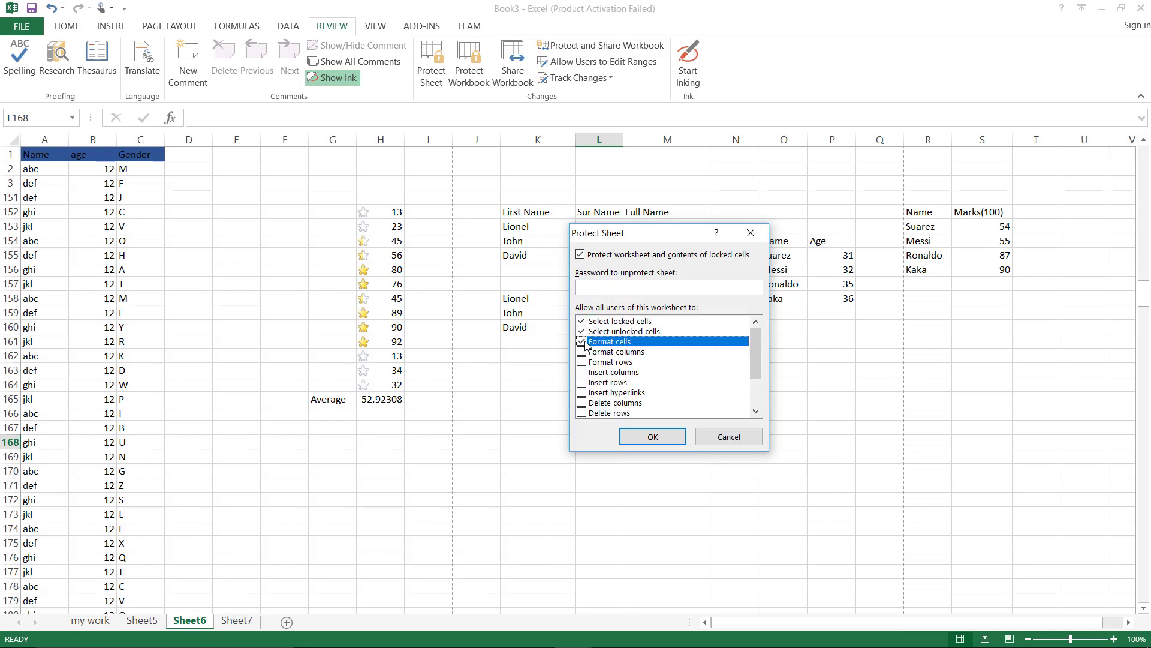
{"action": "left_click", "coordinate": [597, 285]}
{"action": "type", "text": "123"}
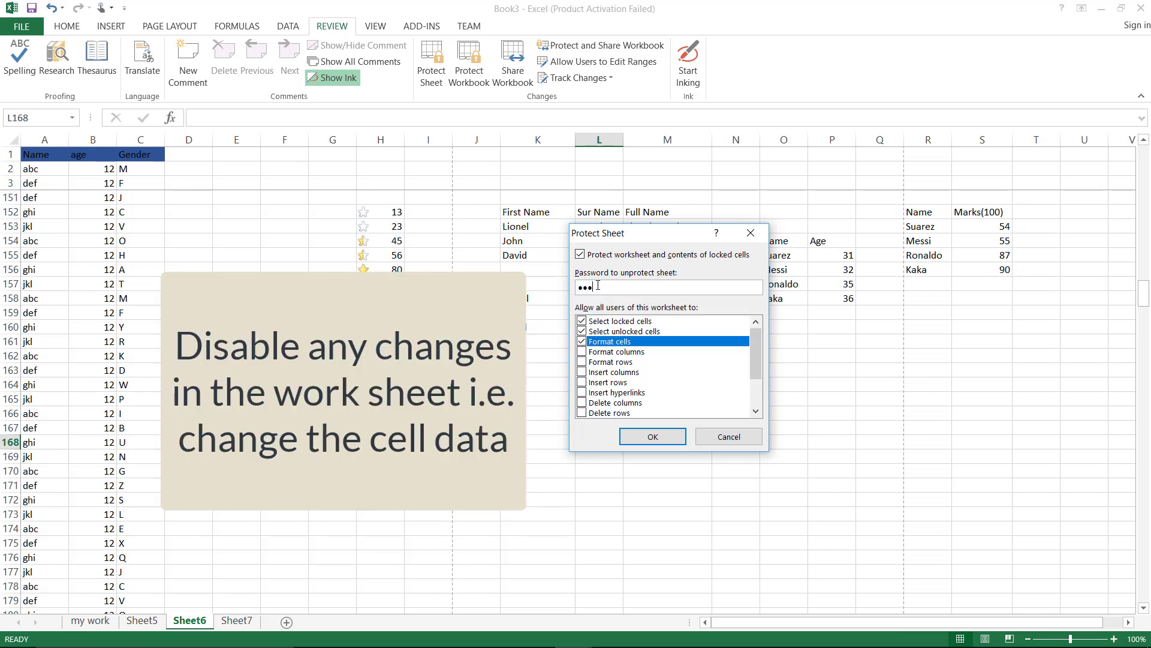
{"action": "left_click", "coordinate": [643, 436]}
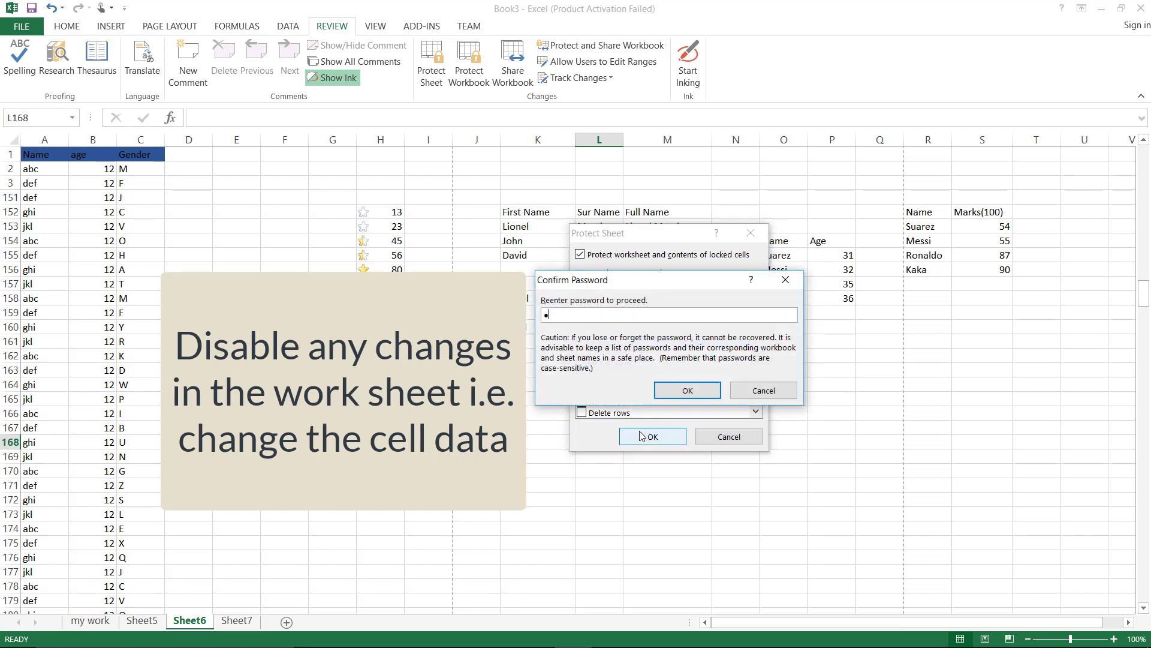
{"action": "type", "text": "123"}
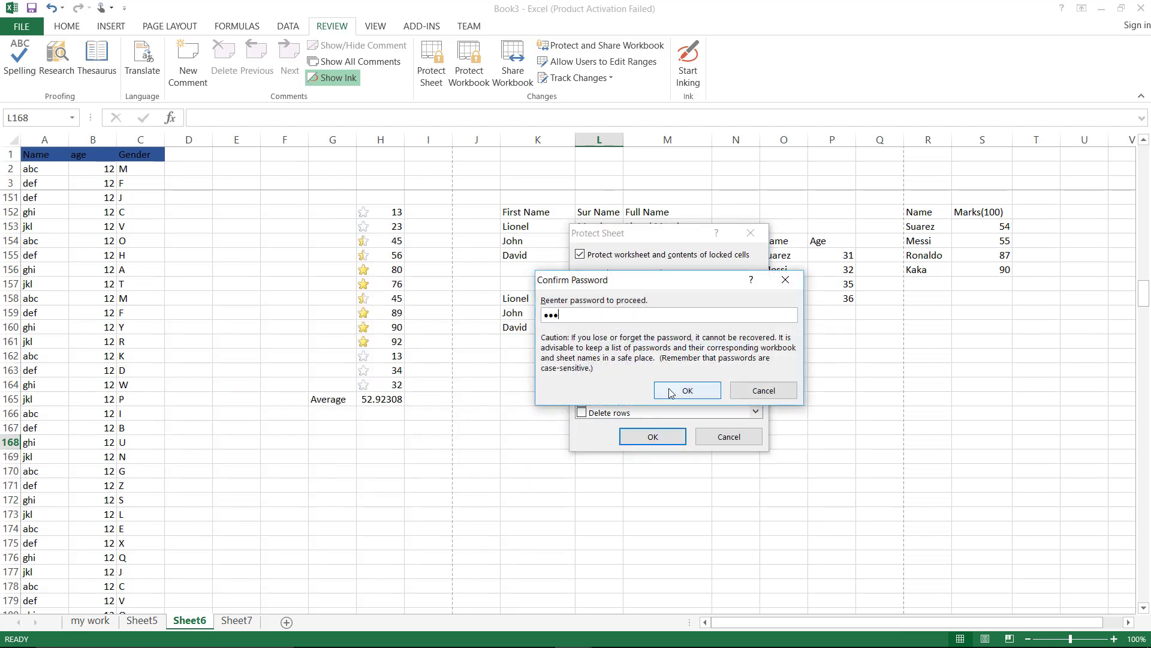
{"action": "left_click", "coordinate": [672, 388]}
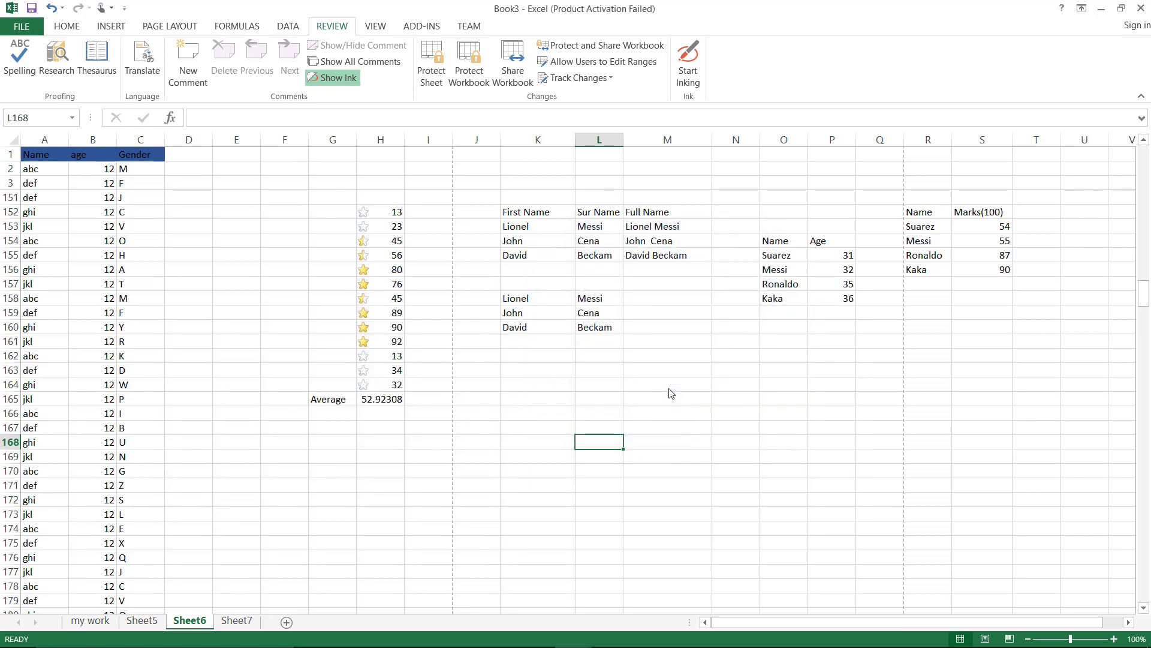
After the protected-sheet warning on S156, unprotect Sheet6 and clear Kaka's mark
{"action": "left_click", "coordinate": [1002, 271]}
{"action": "double_click", "coordinate": [1003, 272]}
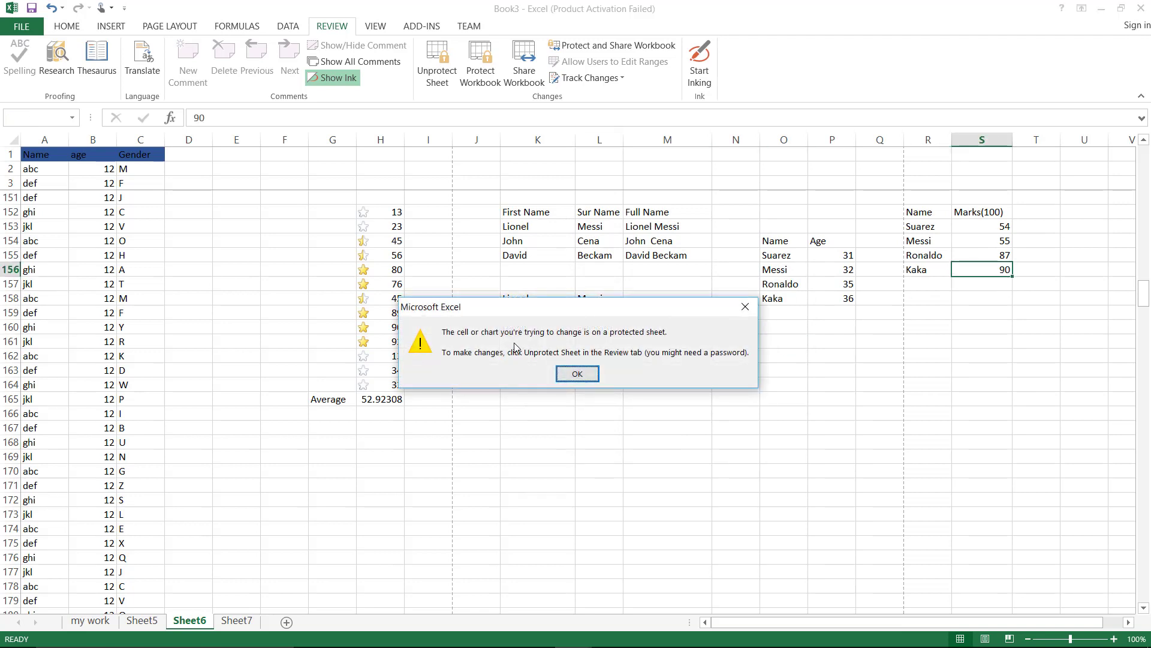
{"action": "left_click", "coordinate": [575, 375]}
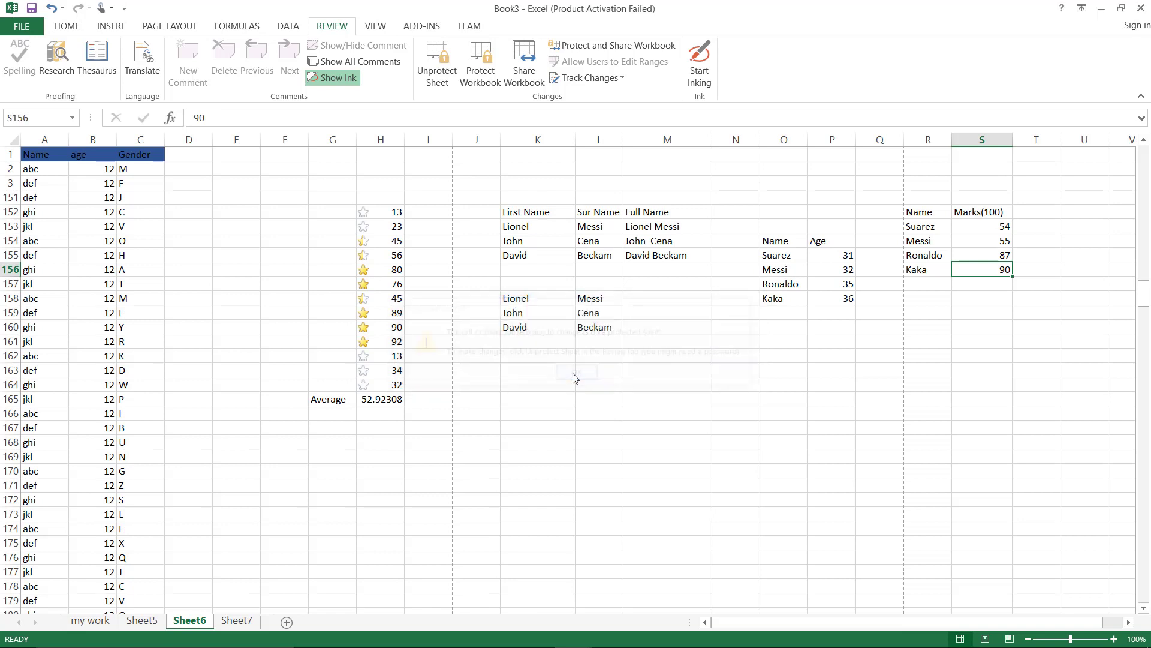
{"action": "left_click", "coordinate": [436, 82]}
{"action": "type", "text": "••"}
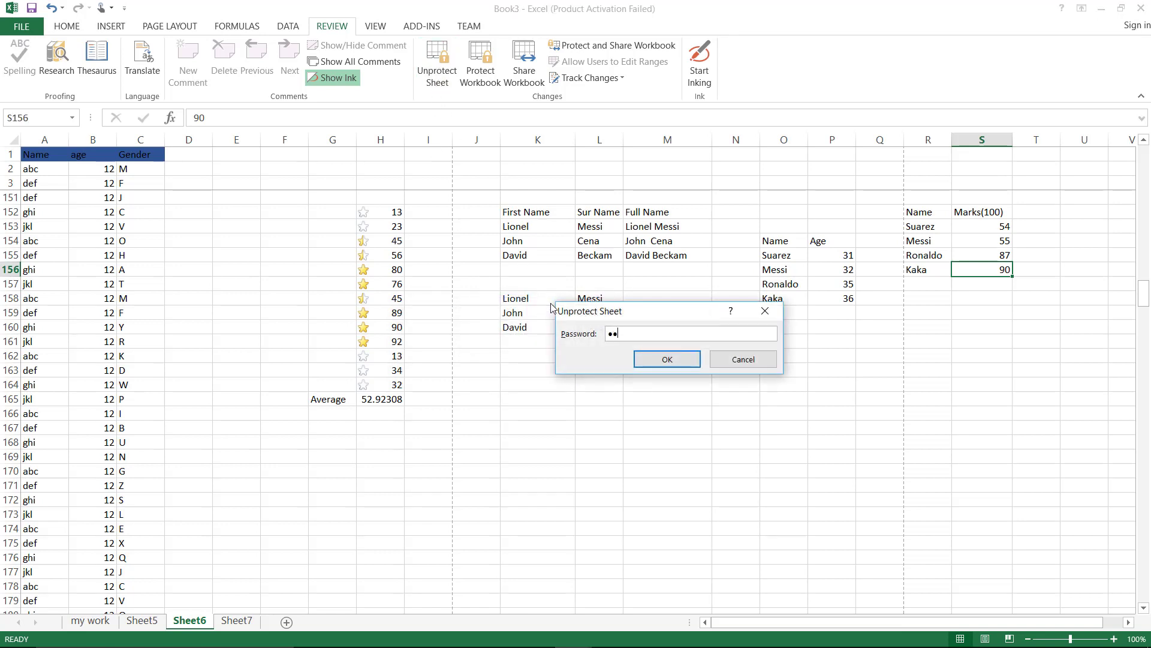
{"action": "type", "text": "•"}
{"action": "left_click", "coordinate": [660, 366]}
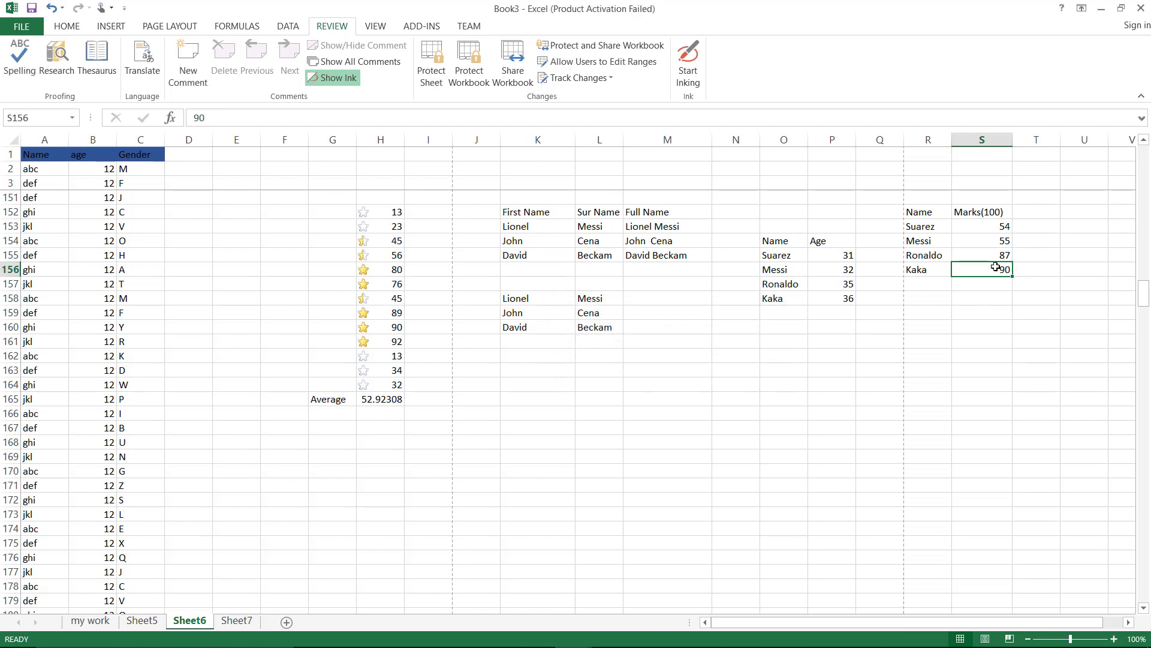
{"action": "key", "text": "BackSpace"}
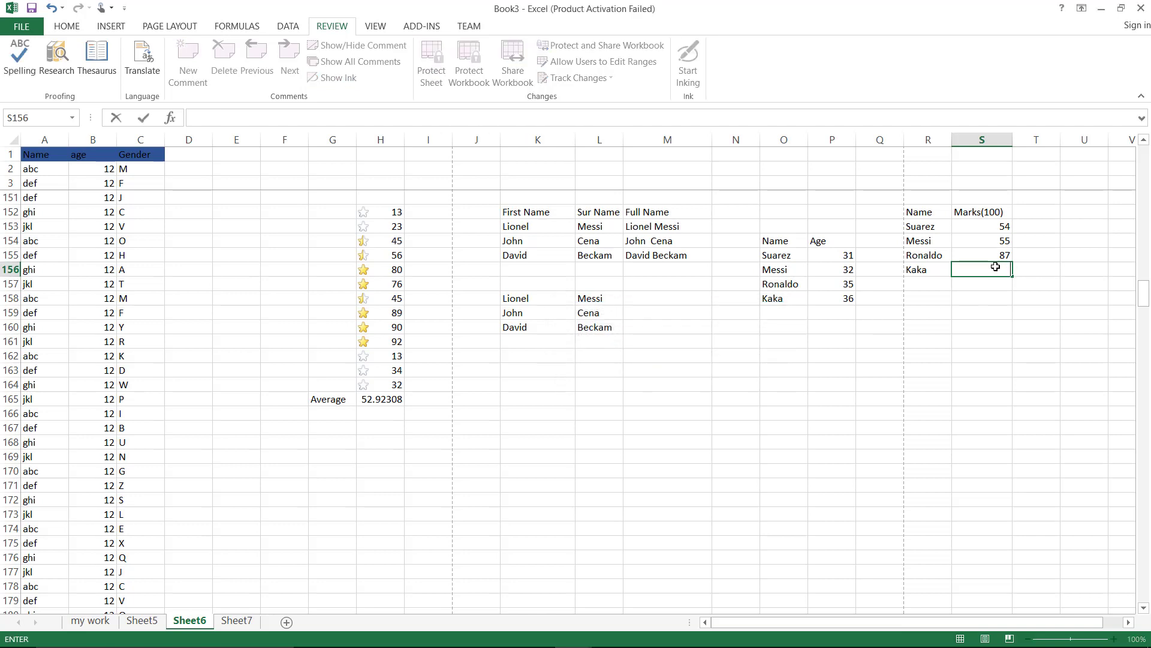
{"action": "left_click", "coordinate": [1004, 310]}
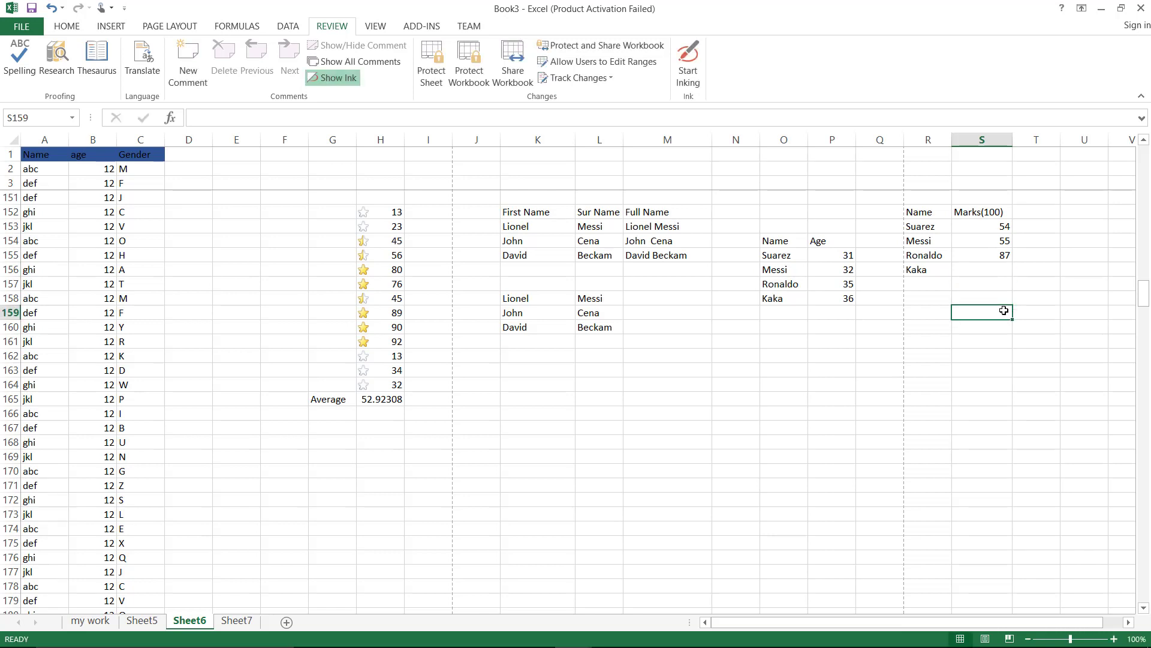
Switch Sheet6 to Page Break Preview and scroll through the pages
{"action": "left_click", "coordinate": [376, 26]}
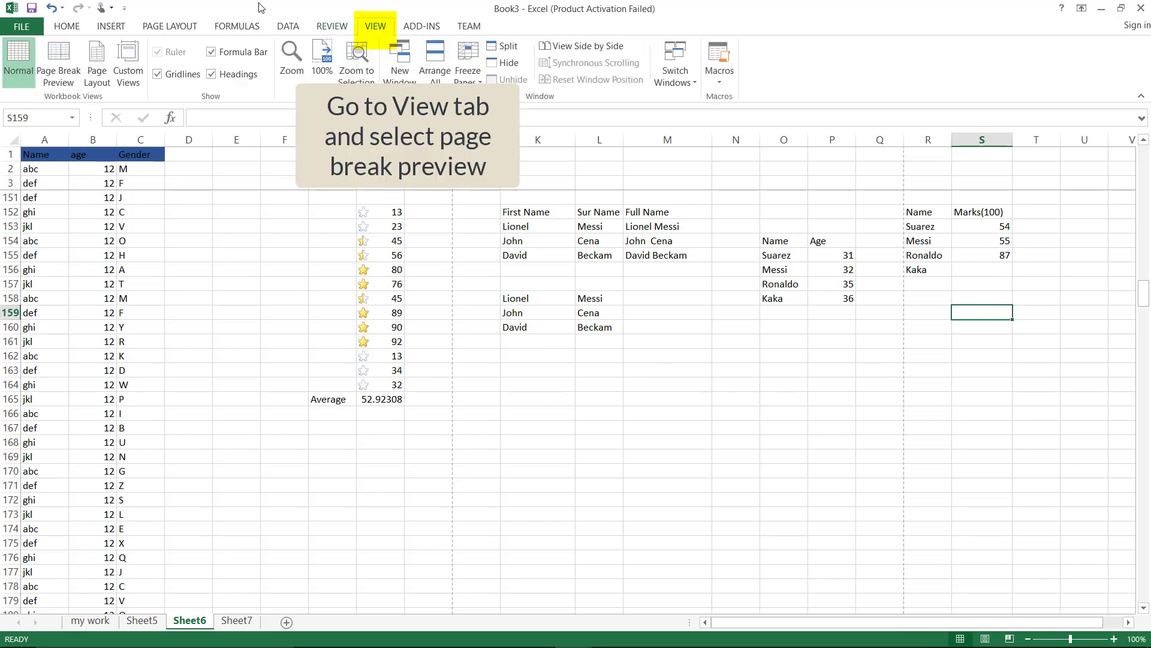
{"action": "left_click", "coordinate": [65, 67]}
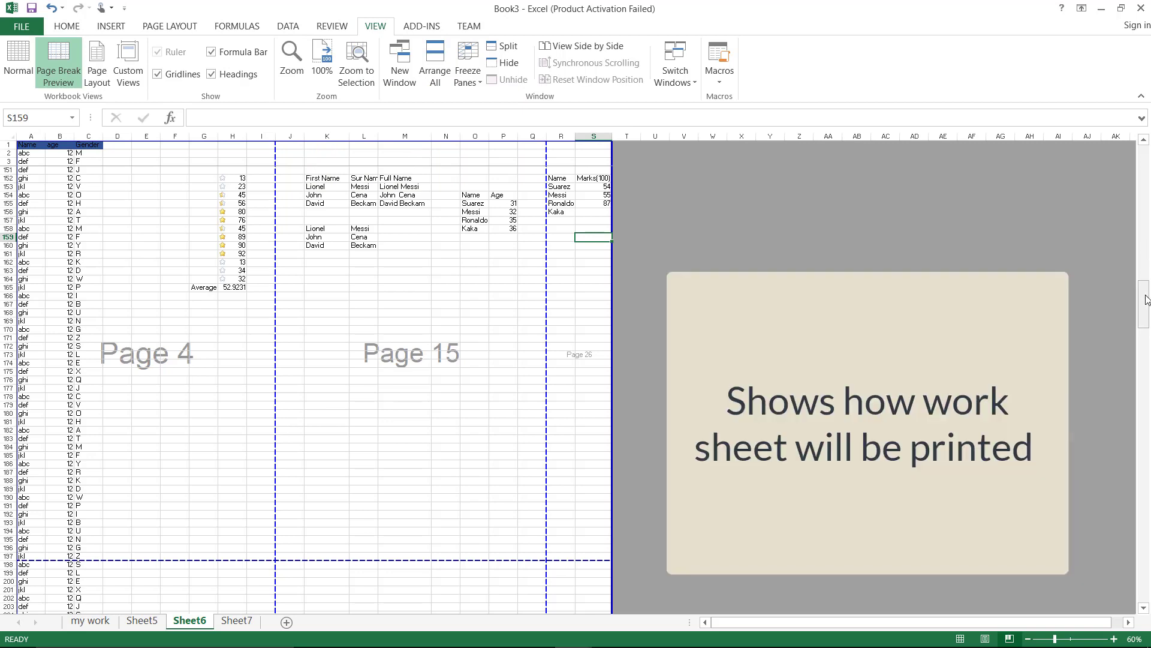
{"action": "left_click_drag", "start_coordinate": [1144, 297], "coordinate": [1135, 157]}
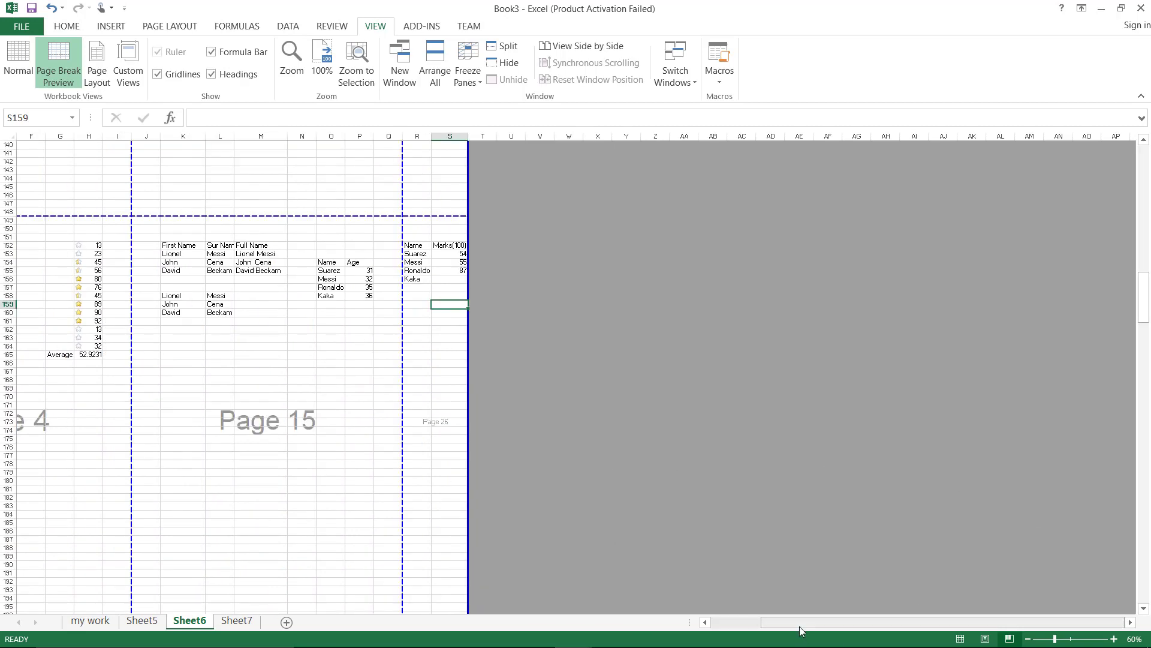
{"action": "left_click_drag", "start_coordinate": [800, 626], "coordinate": [716, 640]}
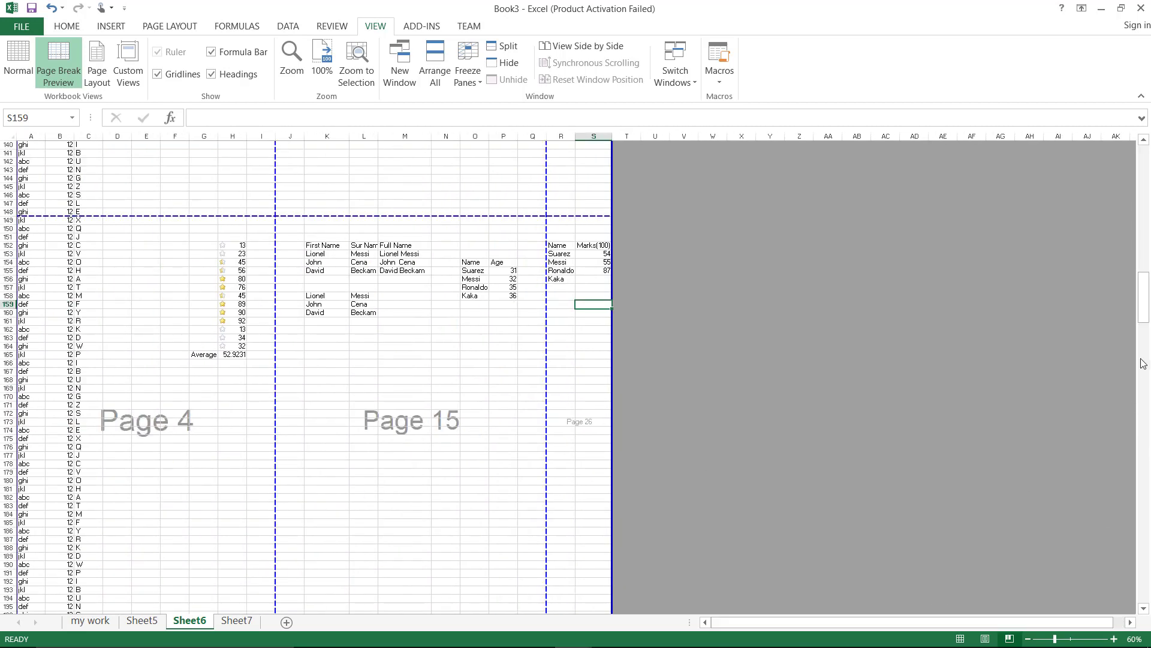
{"action": "left_click_drag", "start_coordinate": [1143, 300], "coordinate": [1137, 204]}
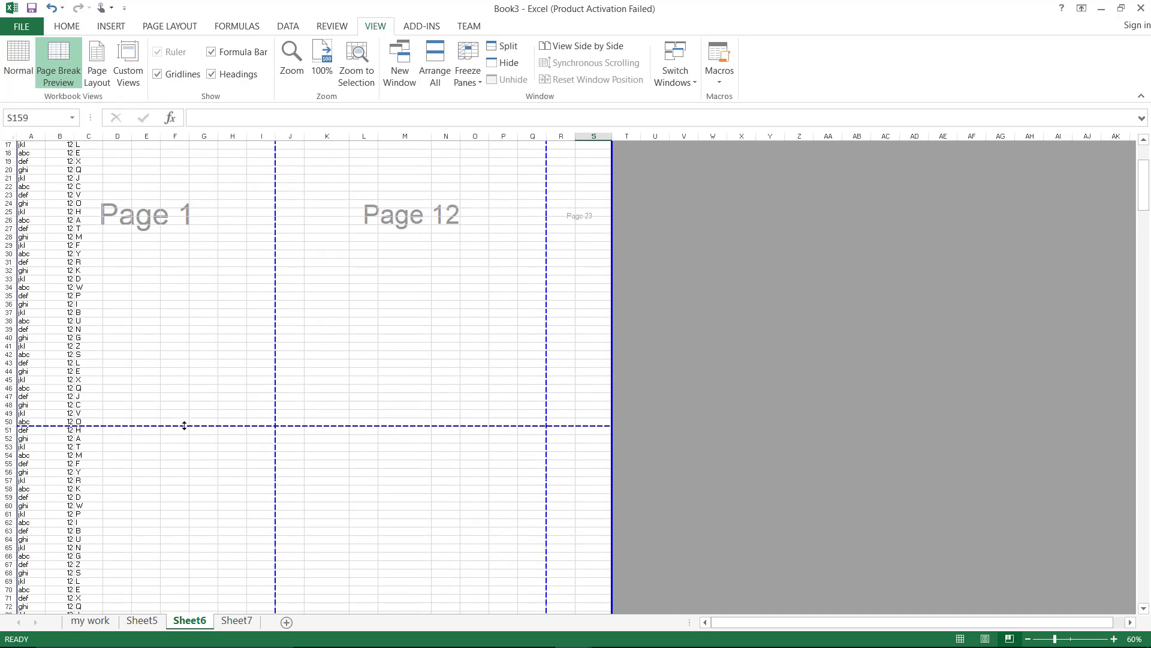
Drag page 1's breaks so it spans rows 1–52 and columns A–K
{"action": "left_click_drag", "start_coordinate": [184, 425], "coordinate": [185, 448]}
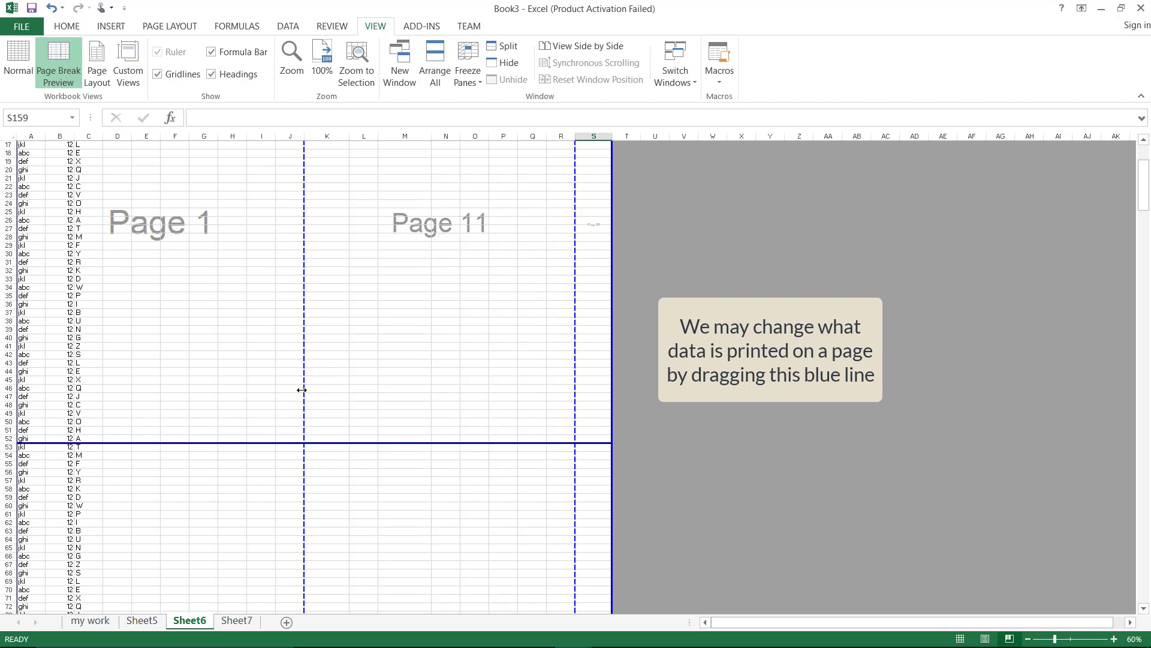
{"action": "left_click_drag", "start_coordinate": [301, 390], "coordinate": [349, 389]}
{"action": "scroll", "coordinate": [222, 358], "scroll_direction": "up", "scroll_amount": 5}
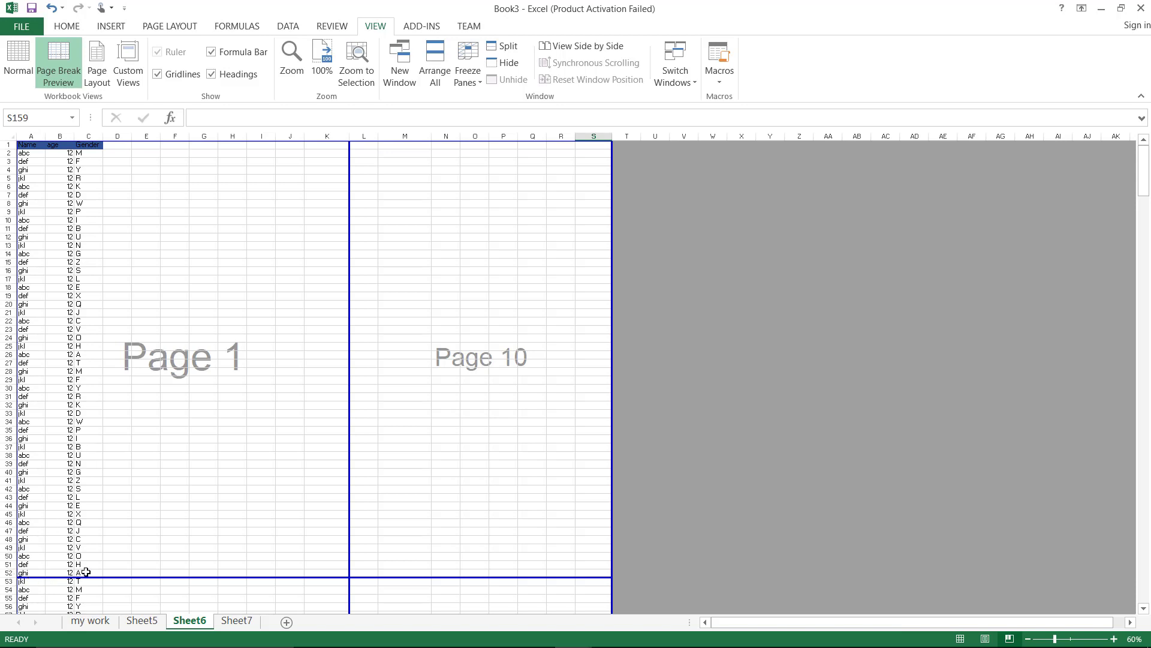
Move page 1's bottom break below row 54, checking the print preview before and after
{"action": "key", "text": "ctrl+p"}
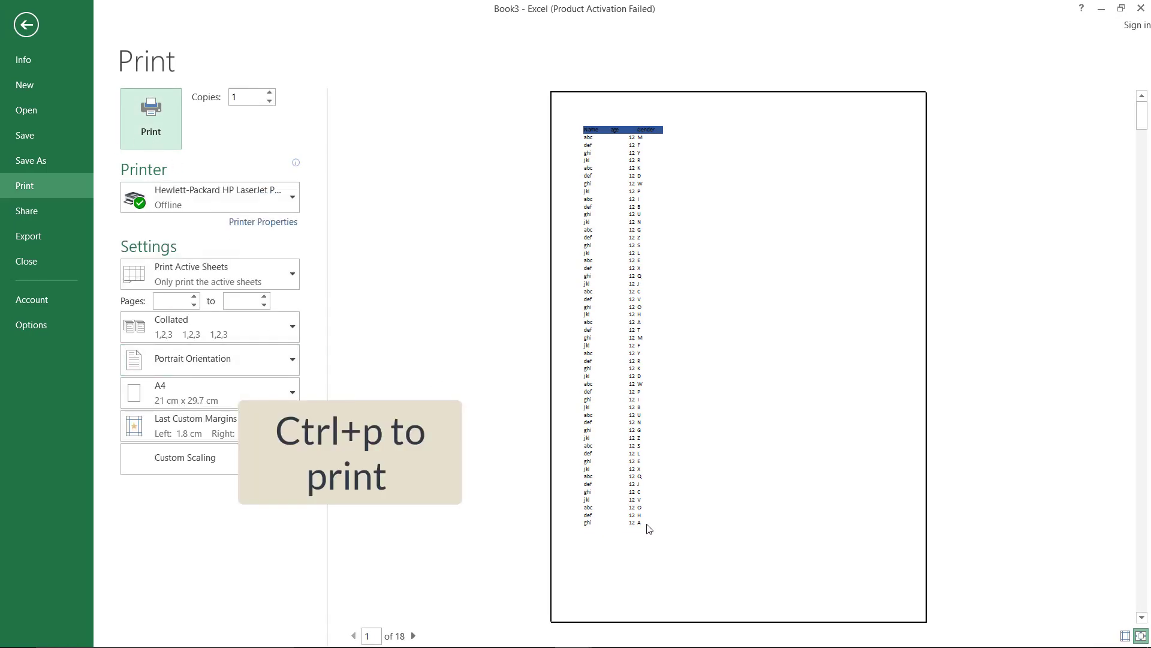
{"action": "key", "text": "Escape"}
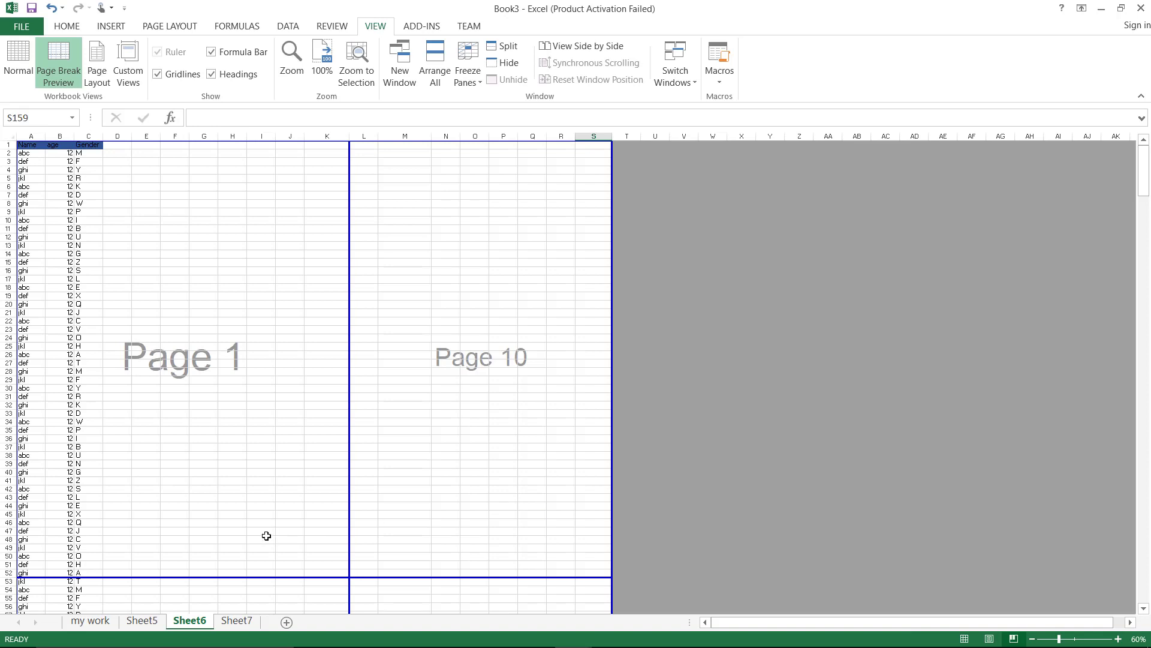
{"action": "left_click_drag", "start_coordinate": [163, 576], "coordinate": [162, 597]}
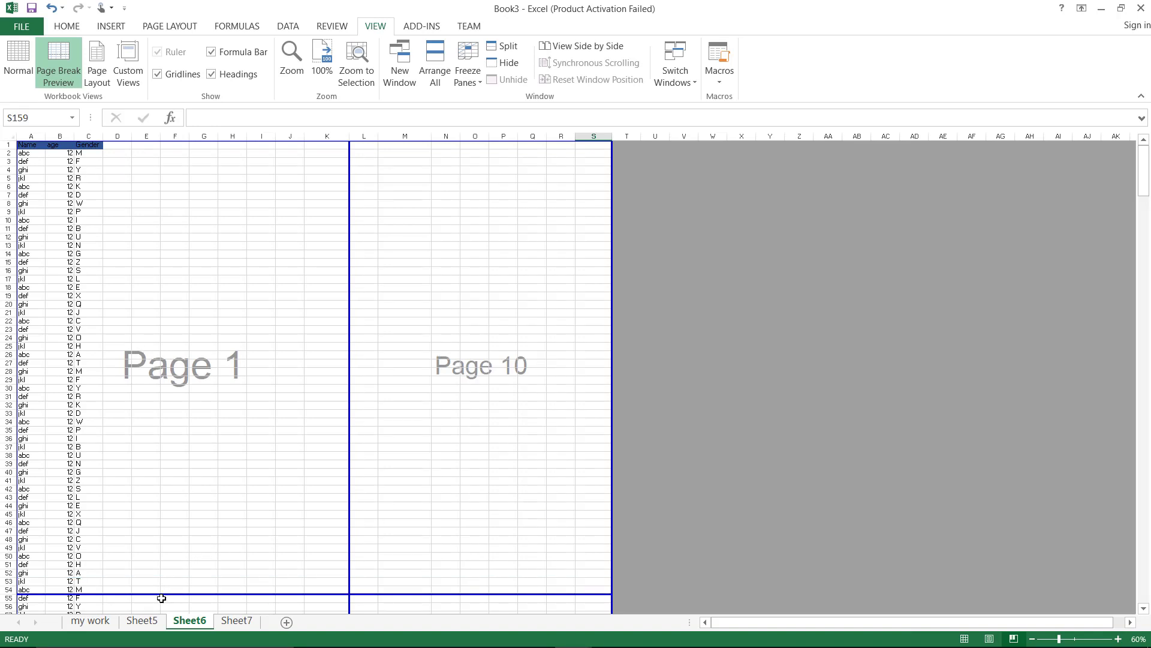
{"action": "key", "text": "ctrl+p"}
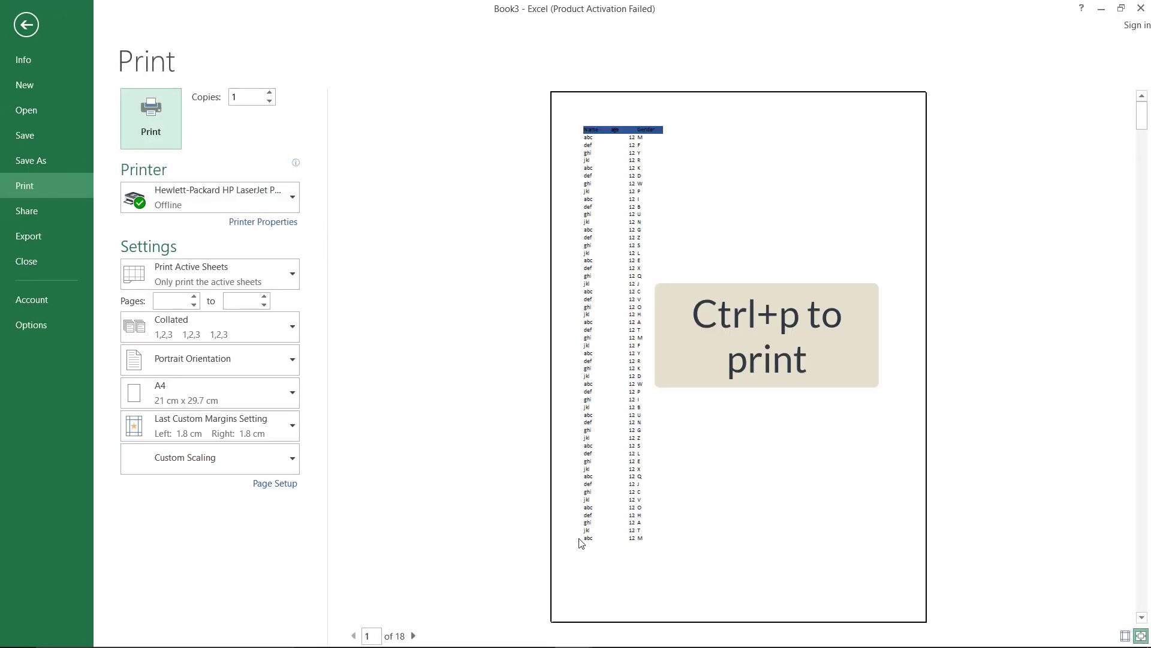
{"action": "key", "text": "Escape"}
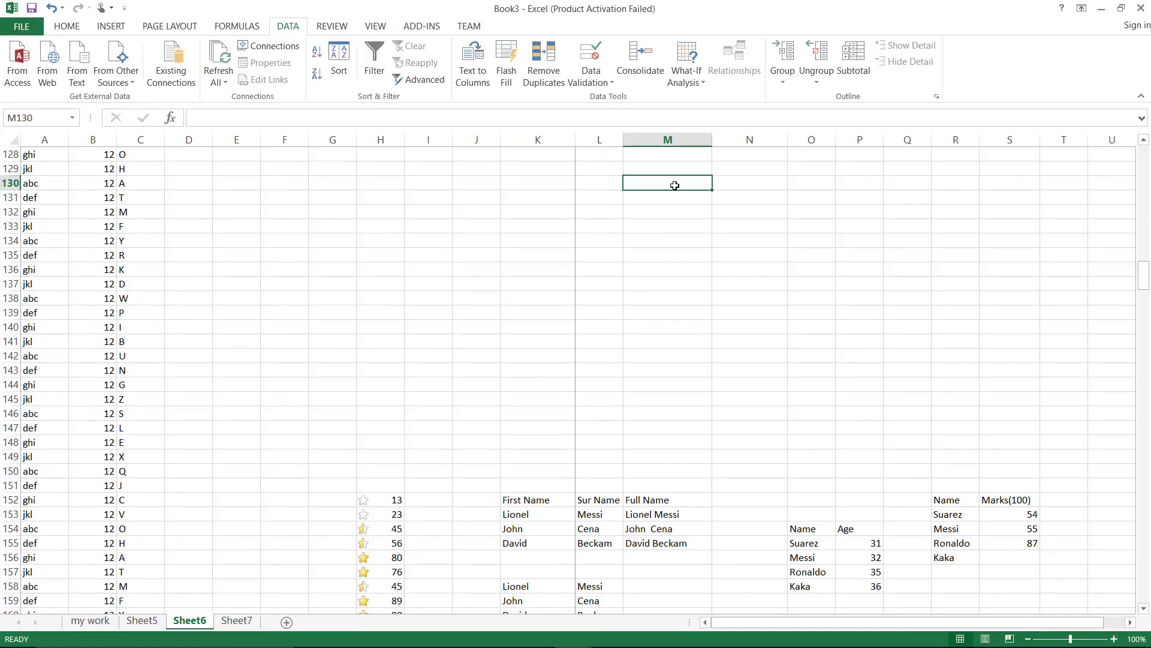
Enter headers Name and Gender in M130:N130 and names abc, def, ghi in M131:M133
{"action": "type", "text": "Name"}
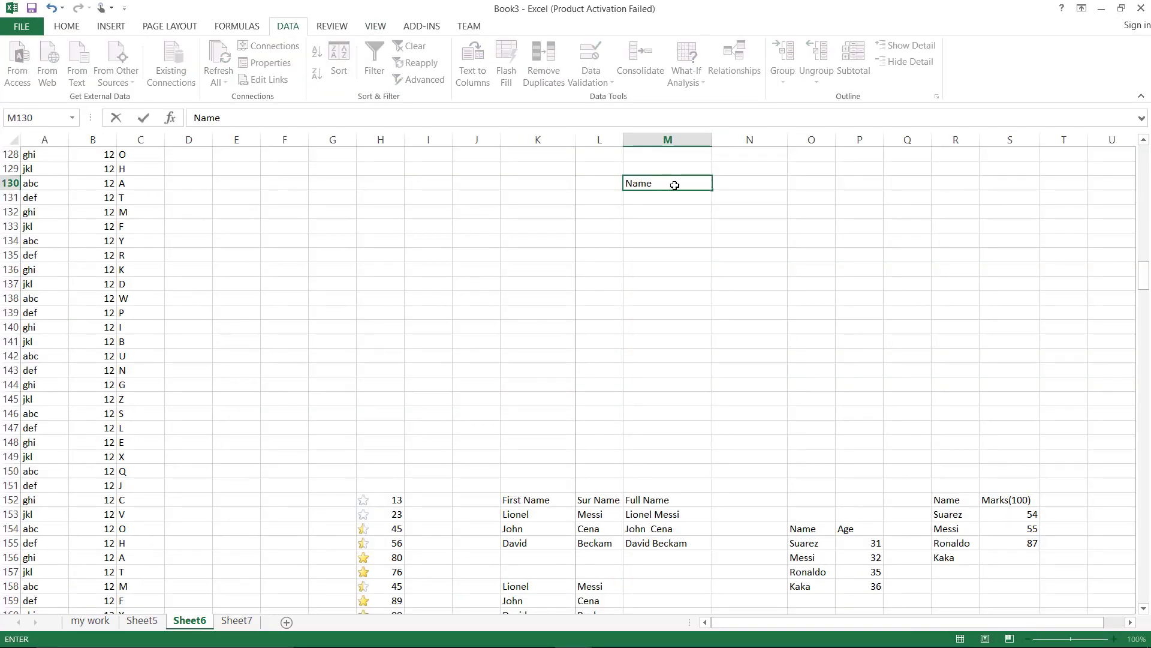
{"action": "key", "text": "Tab"}
{"action": "type", "text": "G"}
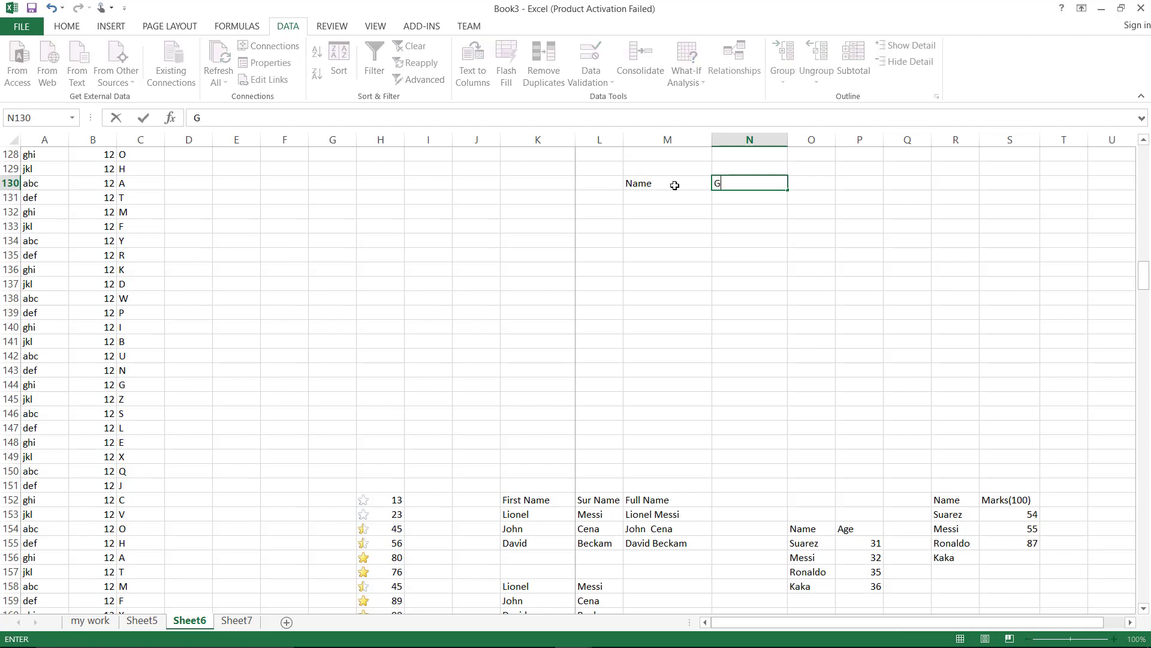
{"action": "type", "text": "ender"}
{"action": "left_click", "coordinate": [667, 201]}
{"action": "type", "text": "abc"}
{"action": "key", "text": "Return"}
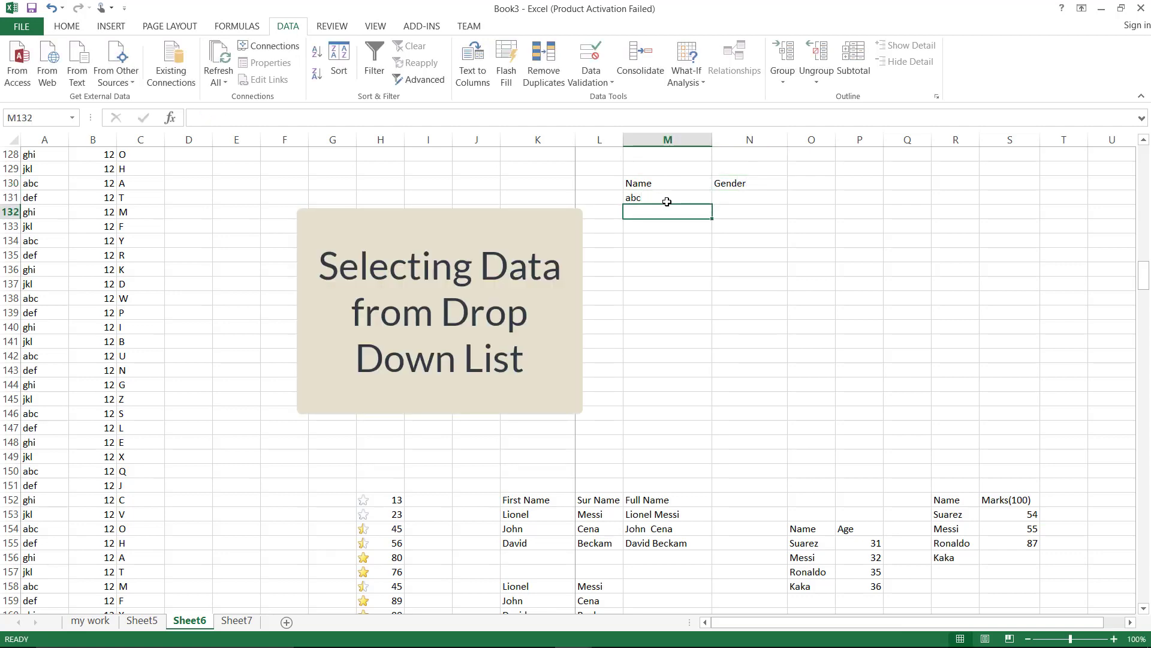
{"action": "type", "text": "def"}
{"action": "key", "text": "ctrl+Return"}
{"action": "key", "text": "Return"}
{"action": "type", "text": "ghi"}
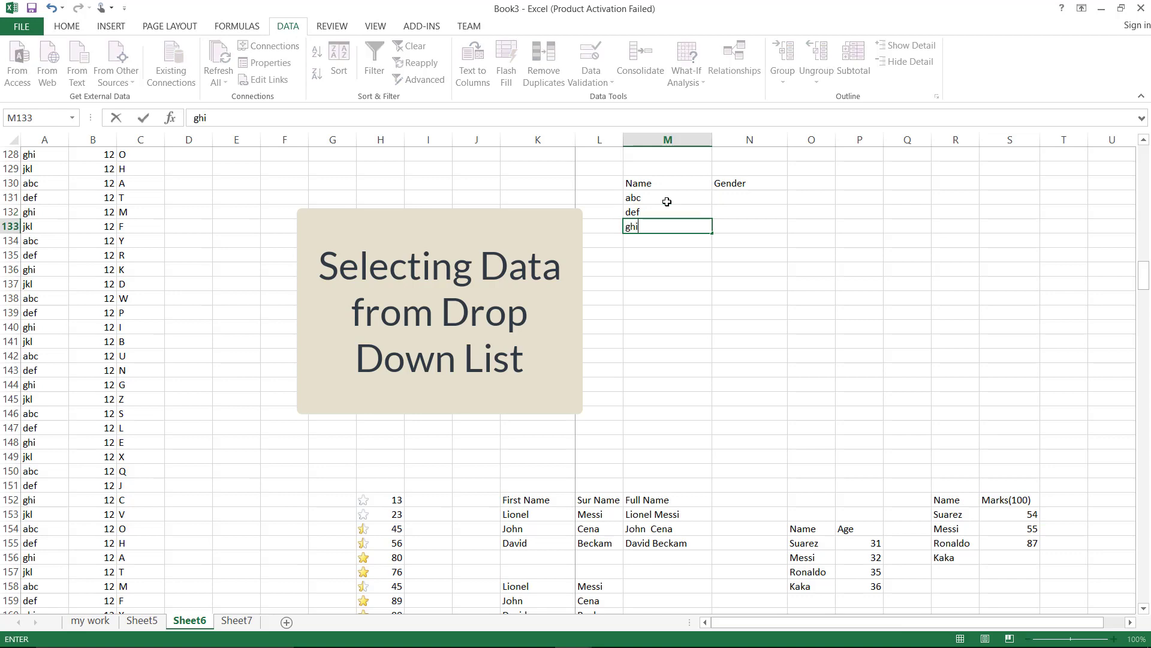
{"action": "left_click", "coordinate": [723, 194]}
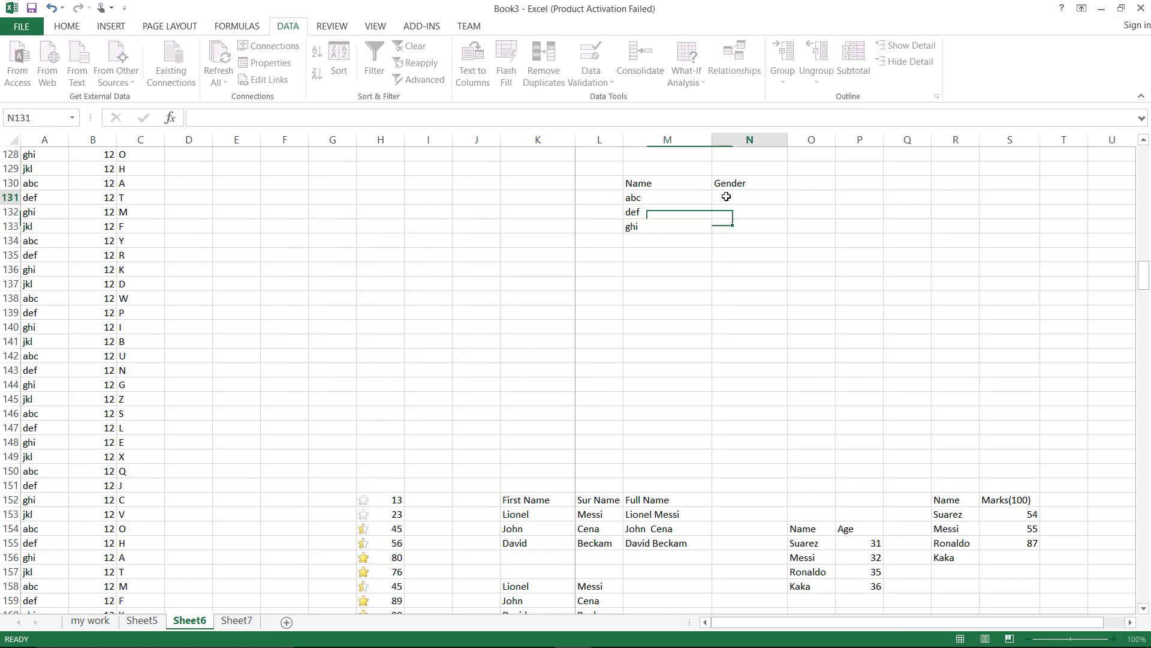
Enter Male in Q131 and Female in Q132
{"action": "left_click", "coordinate": [901, 195]}
{"action": "type", "text": "Male"}
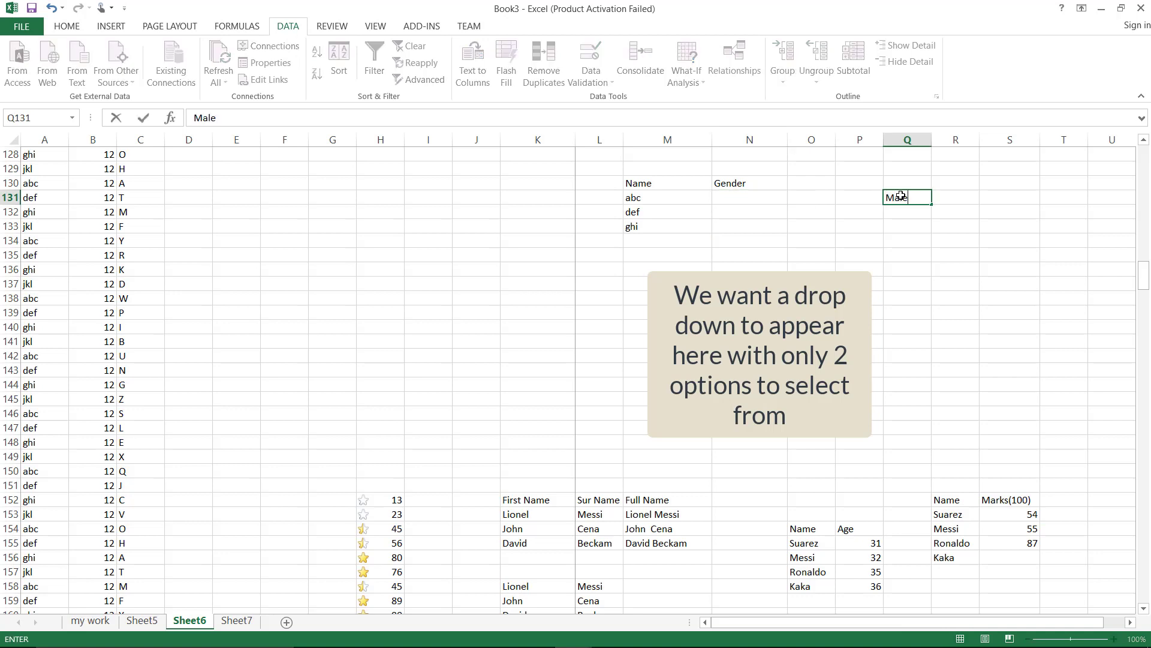
{"action": "key", "text": "Return"}
{"action": "type", "text": "F"}
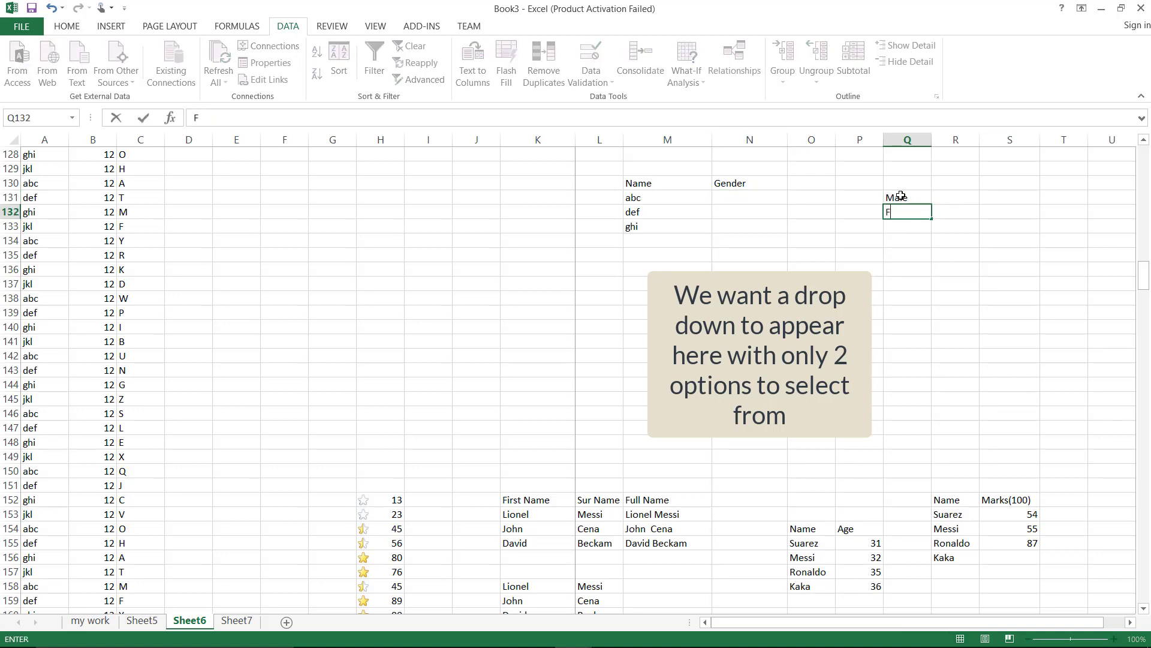
{"action": "type", "text": "emale"}
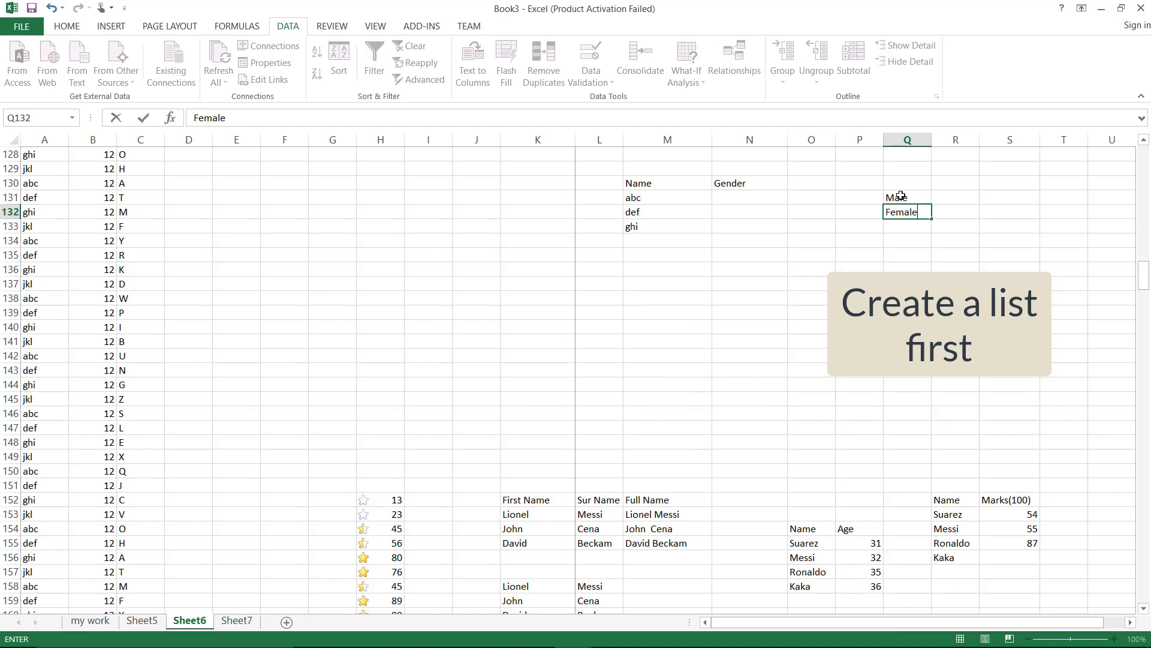
{"action": "key", "text": "Return"}
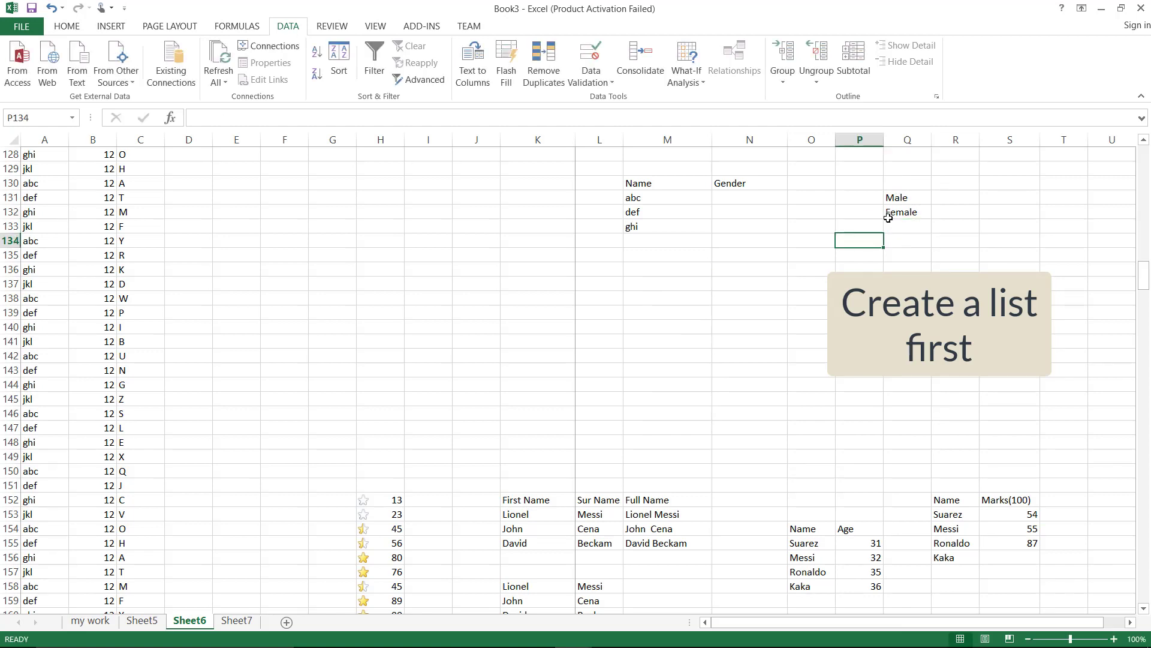
Define the name 'gender' for the range Q131:Q132
{"action": "left_click", "coordinate": [900, 199]}
{"action": "left_click_drag", "start_coordinate": [899, 199], "coordinate": [901, 212]}
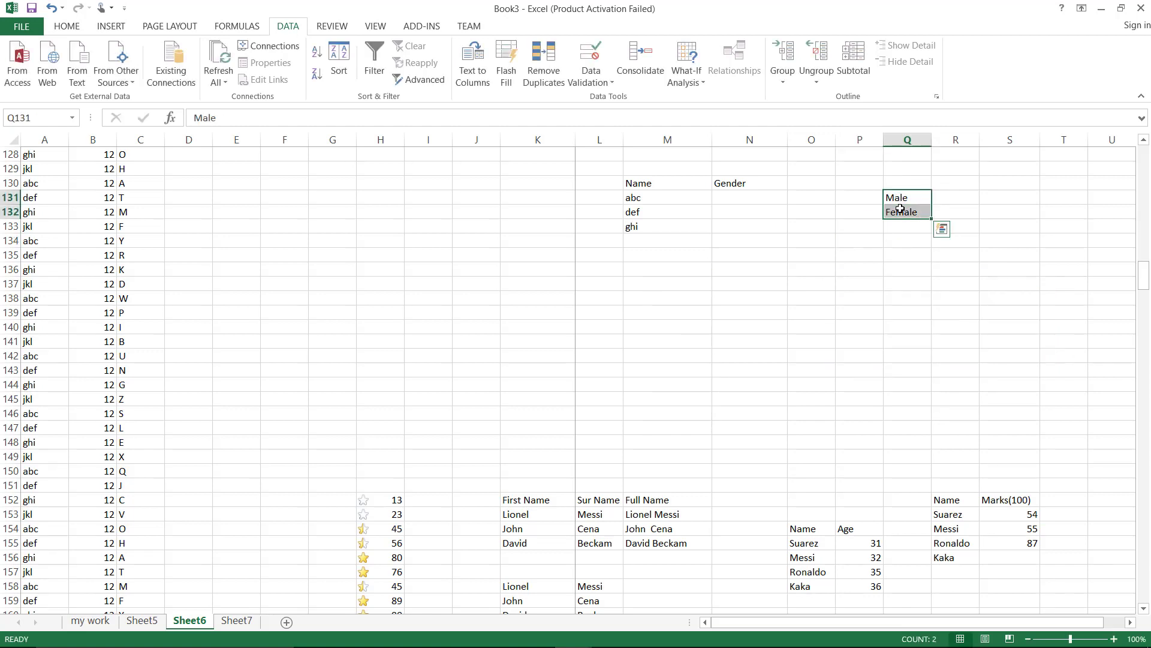
{"action": "right_click", "coordinate": [901, 210]}
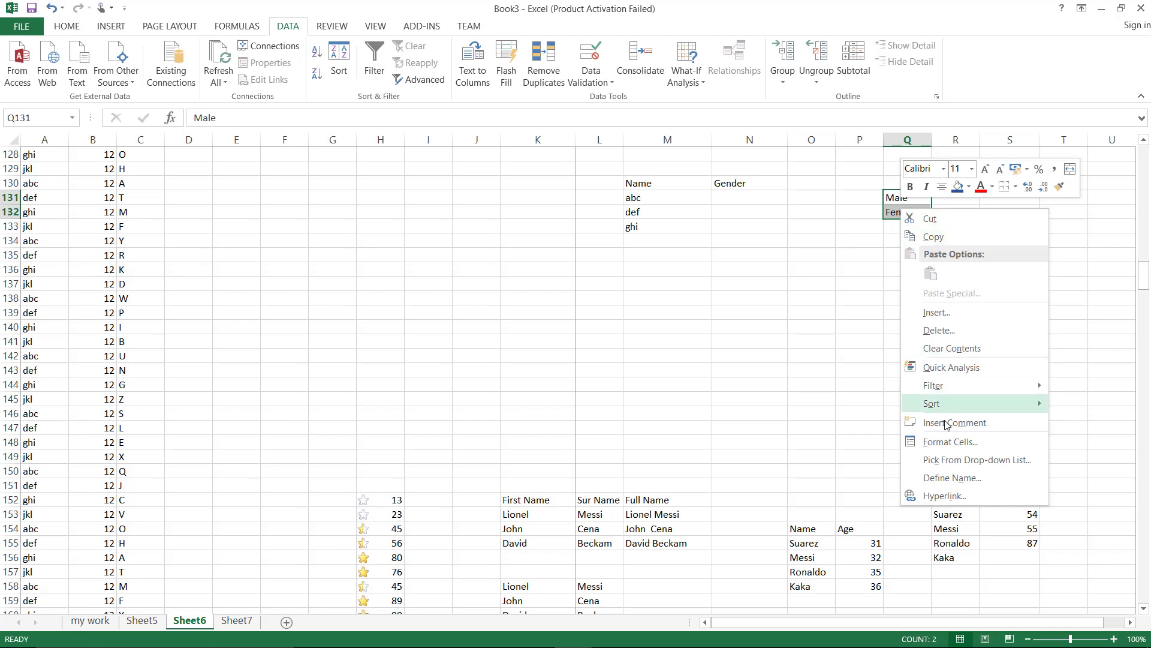
{"action": "left_click", "coordinate": [951, 478]}
{"action": "type", "text": "gender"}
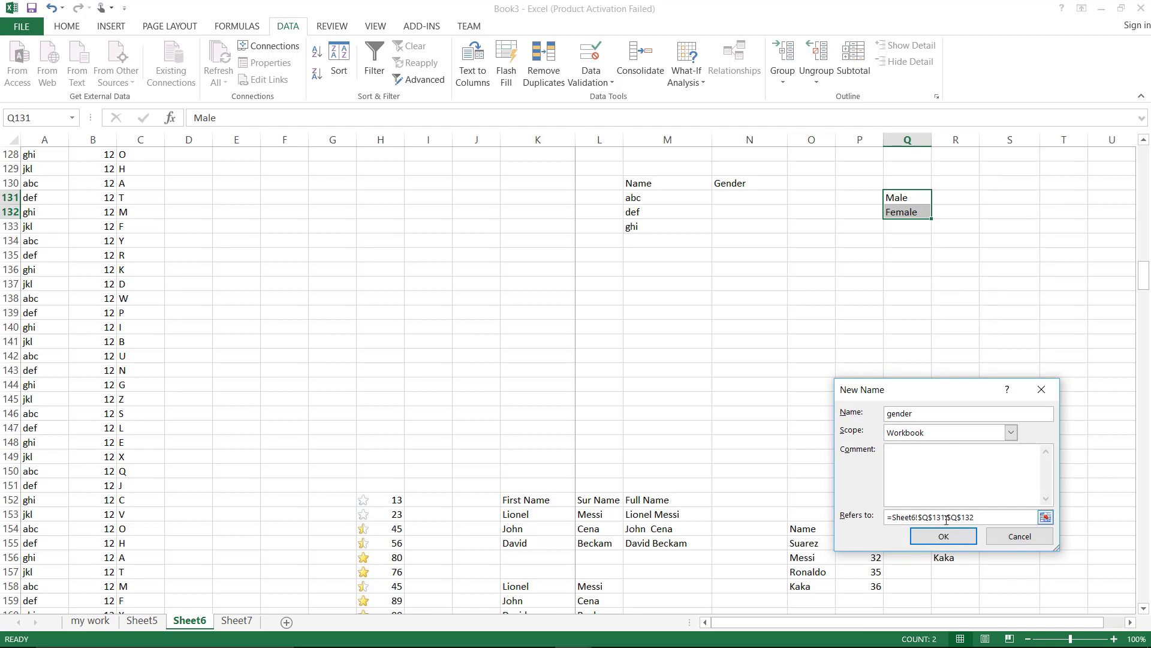
{"action": "left_click_drag", "start_coordinate": [914, 414], "coordinate": [897, 414]}
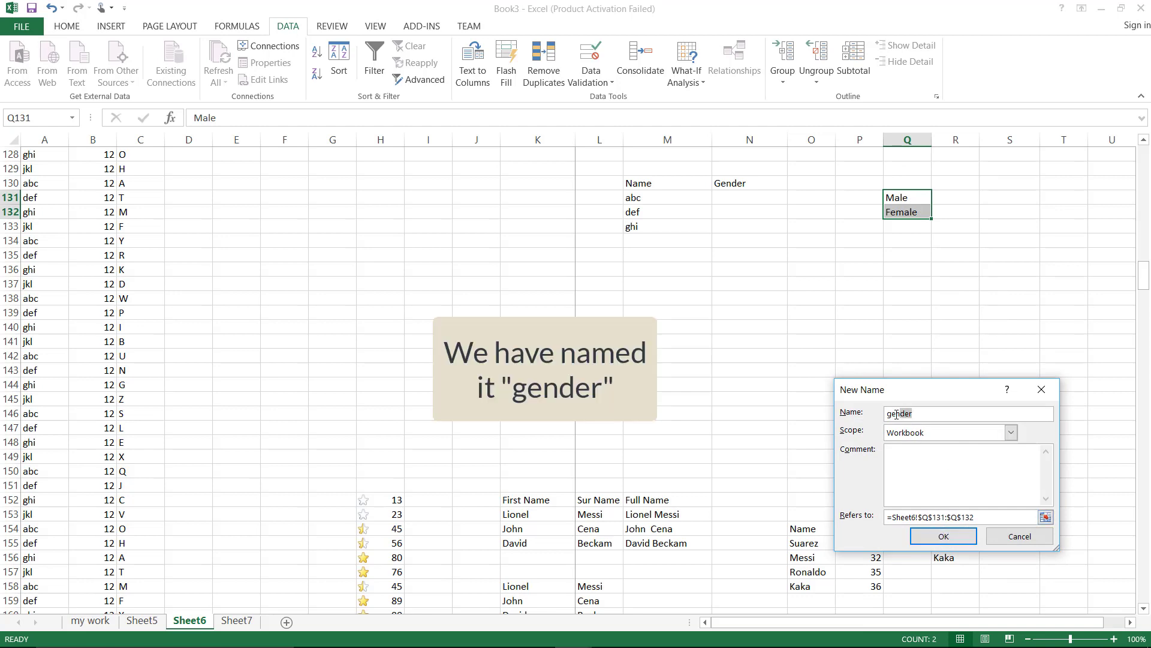
{"action": "left_click", "coordinate": [945, 537]}
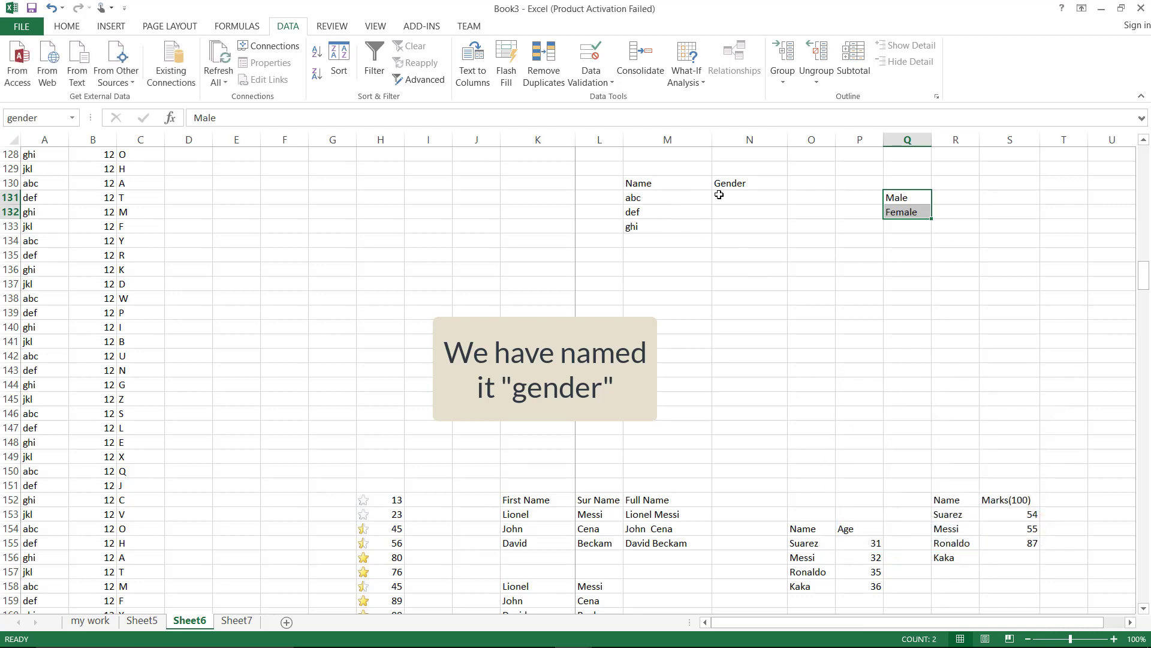
{"action": "left_click_drag", "start_coordinate": [719, 195], "coordinate": [722, 223]}
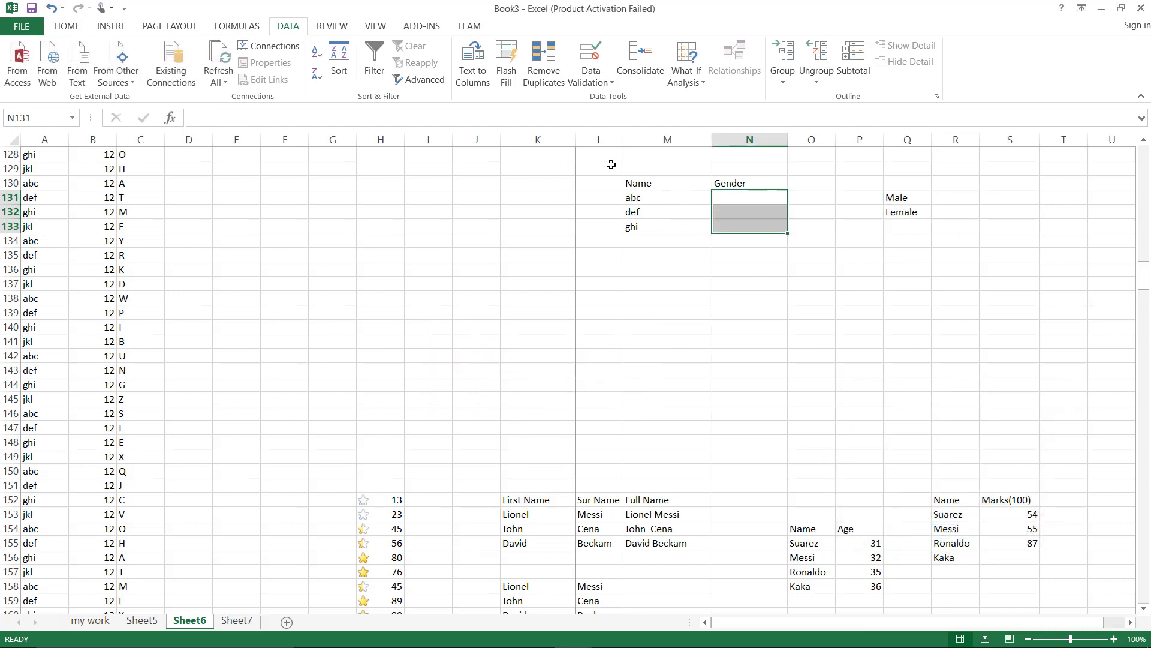
Give N131:N133 a List validation rule with source =gender
{"action": "left_click", "coordinate": [593, 84]}
{"action": "left_click", "coordinate": [601, 103]}
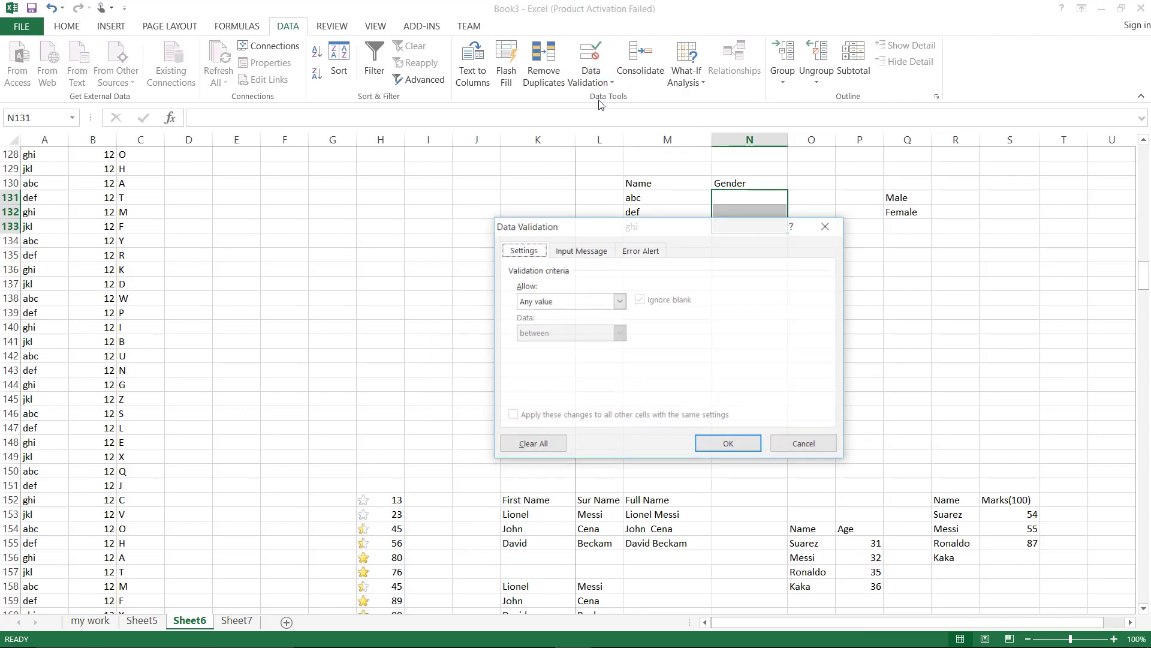
{"action": "left_click", "coordinate": [620, 301]}
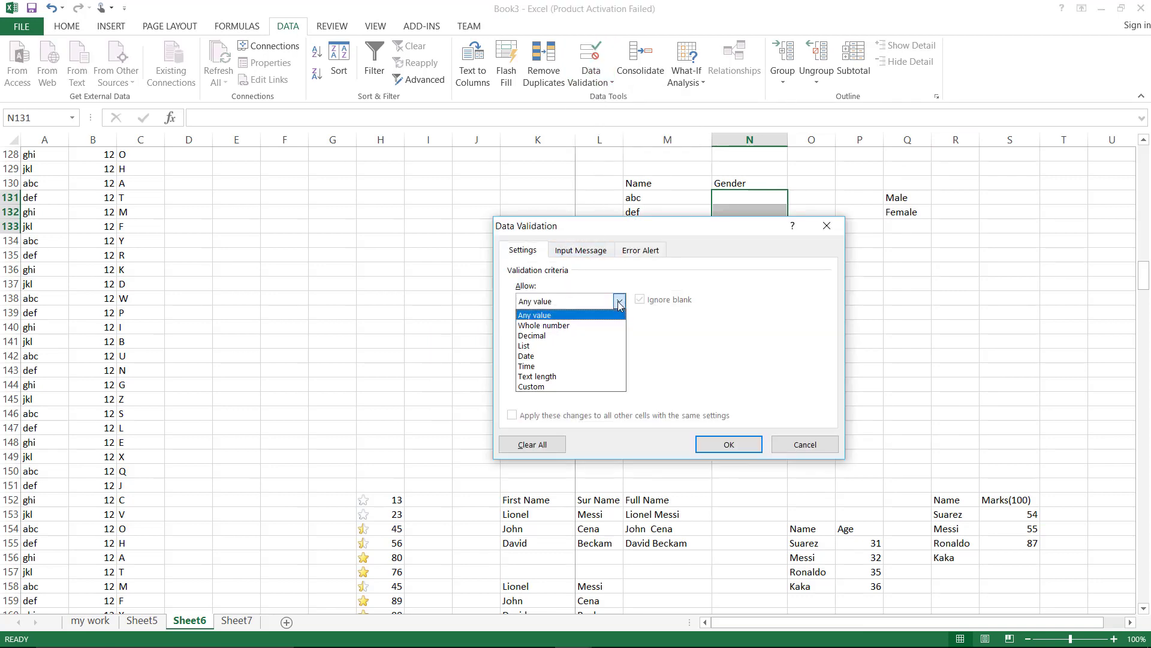
{"action": "left_click", "coordinate": [558, 347]}
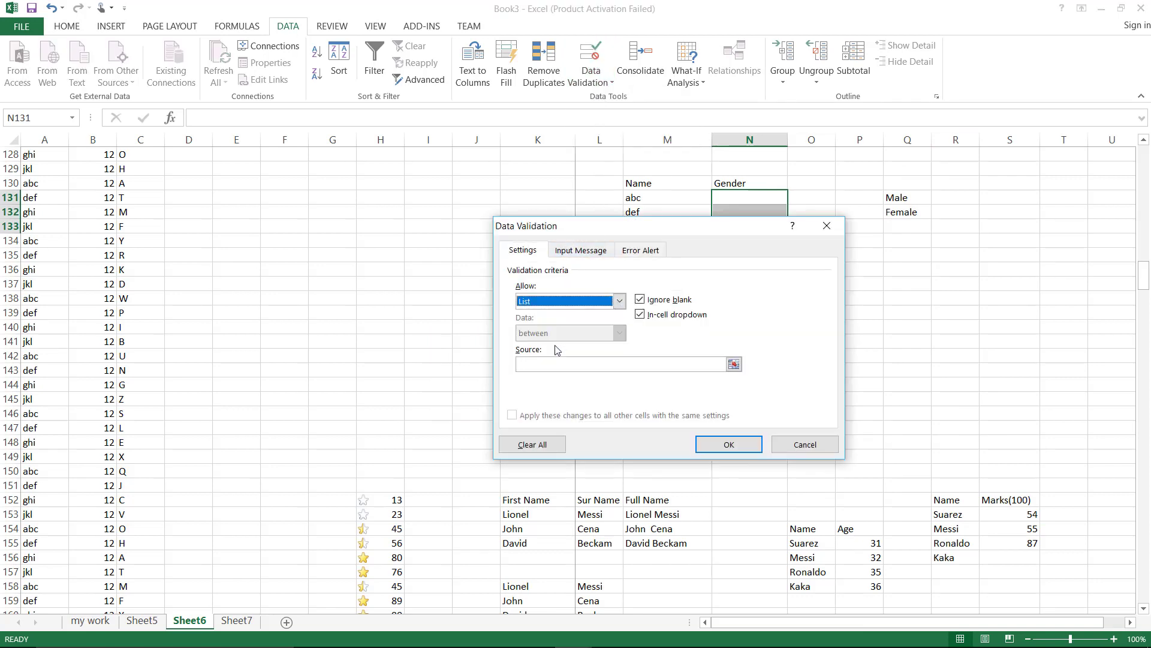
{"action": "left_click", "coordinate": [556, 366]}
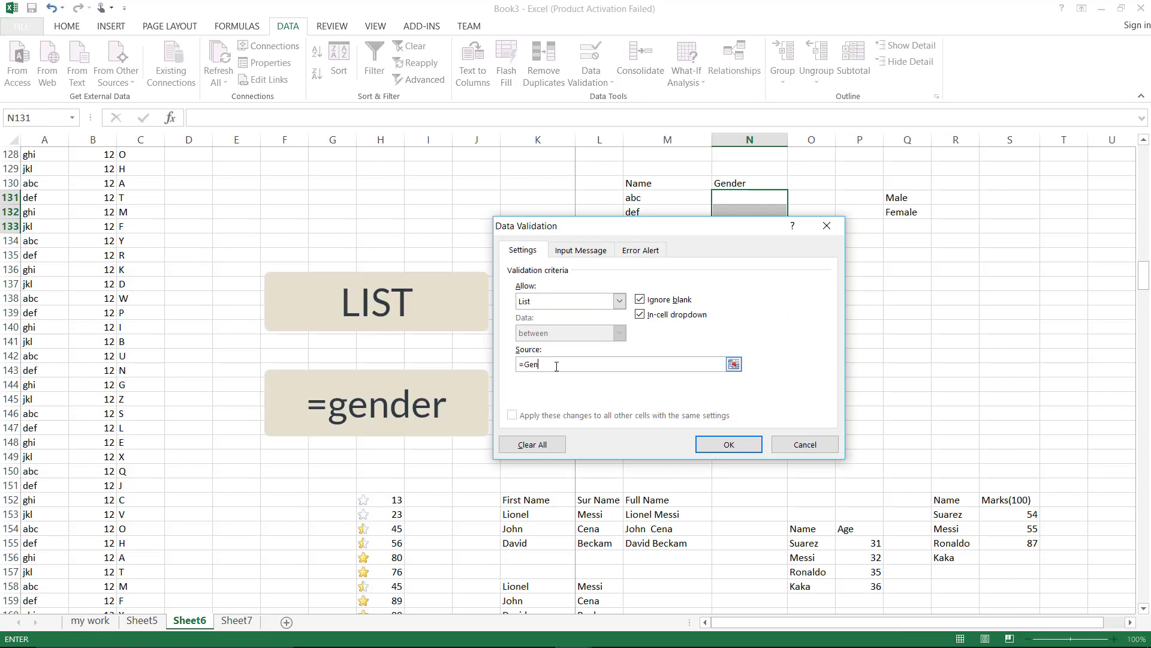
{"action": "type", "text": "=gender"}
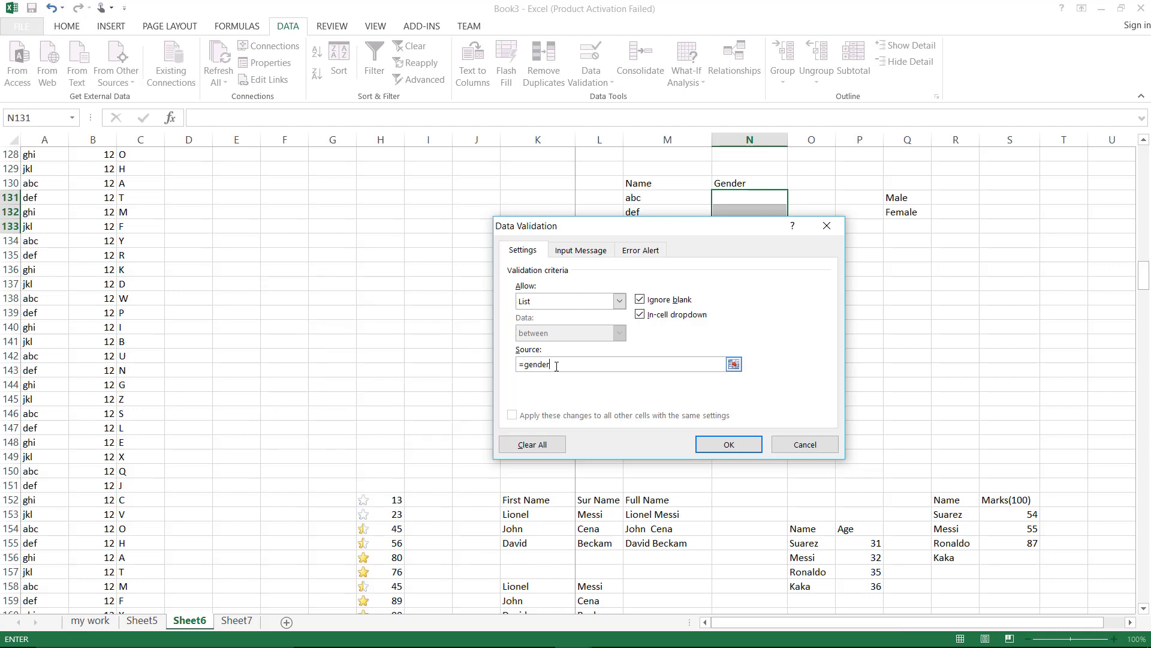
{"action": "left_click", "coordinate": [706, 445]}
{"action": "left_click", "coordinate": [765, 268]}
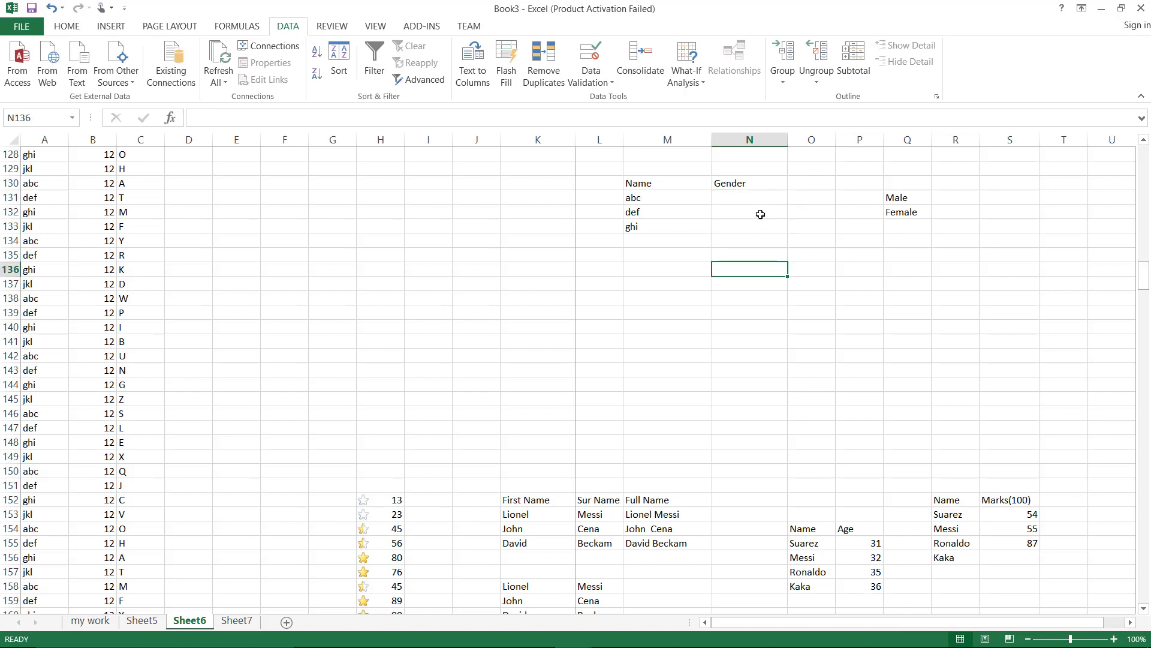
Choose Male for abc, Female for def and Female for ghi from the Gender dropdowns
{"action": "left_click", "coordinate": [758, 195]}
{"action": "left_click", "coordinate": [794, 198]}
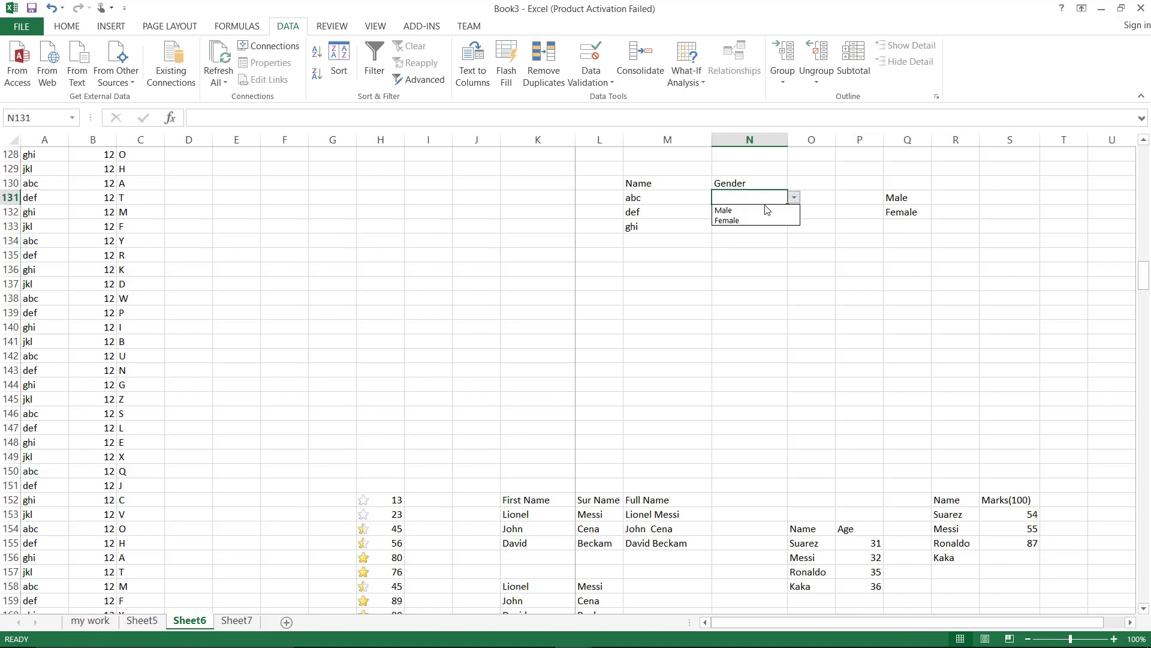
{"action": "left_click", "coordinate": [763, 212]}
{"action": "left_click", "coordinate": [764, 209]}
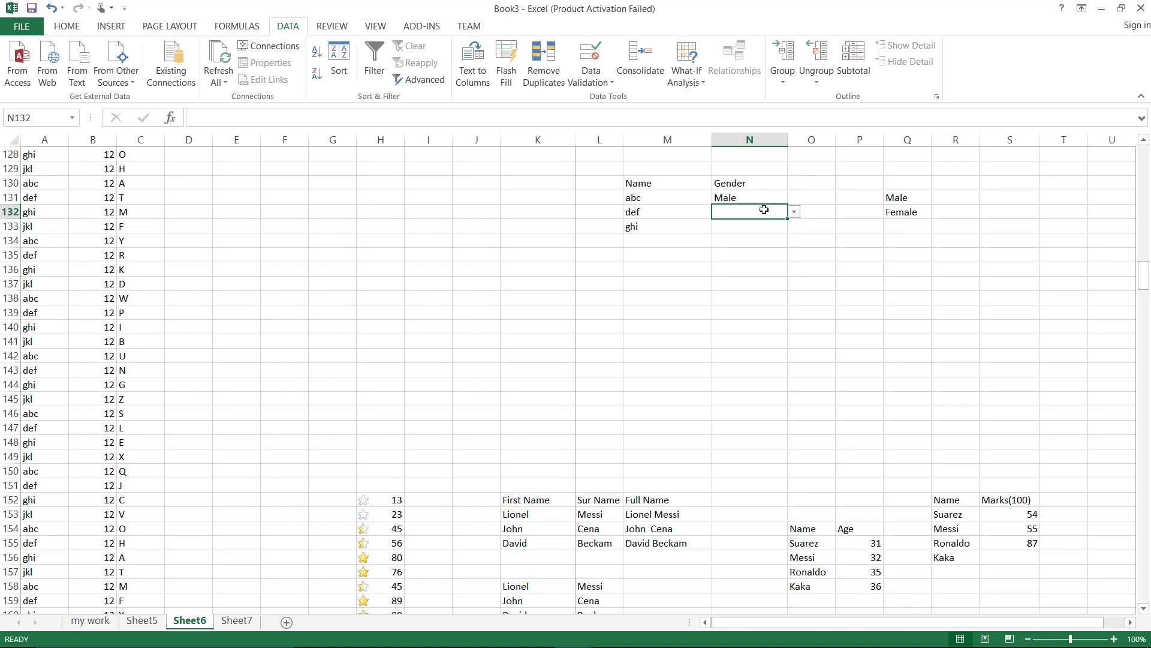
{"action": "left_click", "coordinate": [794, 214]}
{"action": "left_click", "coordinate": [760, 232]}
{"action": "left_click", "coordinate": [758, 228]}
{"action": "left_click", "coordinate": [794, 226]}
{"action": "left_click", "coordinate": [765, 250]}
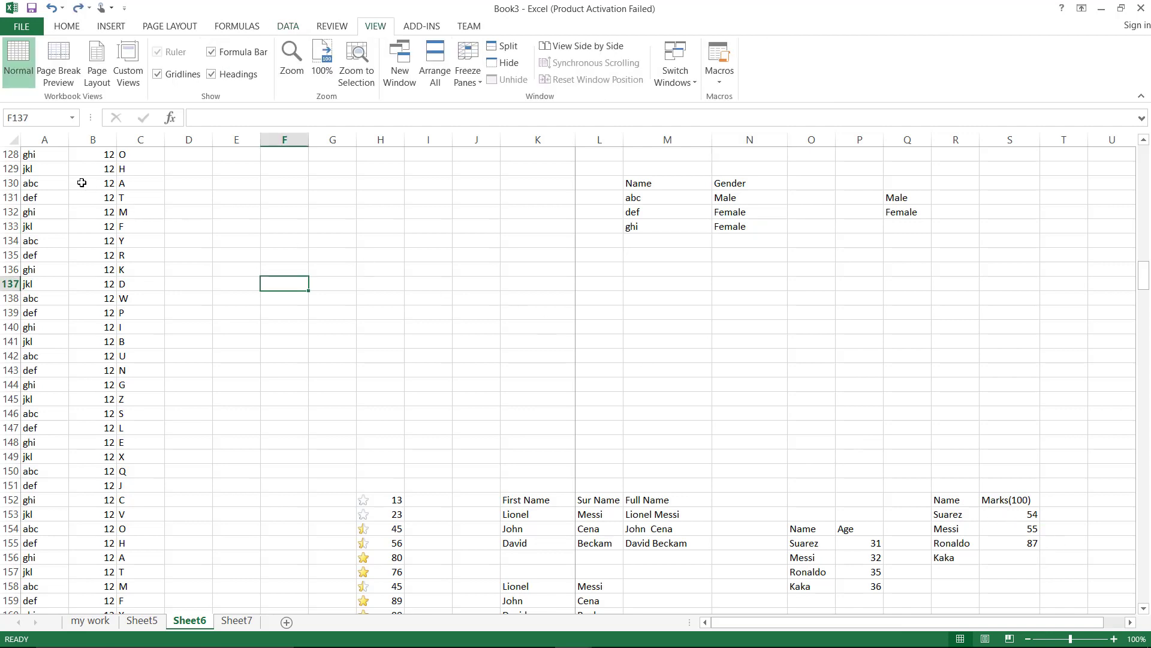
Open Format Cells for A128:C134 and look through the Number, Alignment, Font and Border tabs
{"action": "left_click_drag", "start_coordinate": [46, 156], "coordinate": [135, 237]}
{"action": "right_click", "coordinate": [135, 236]}
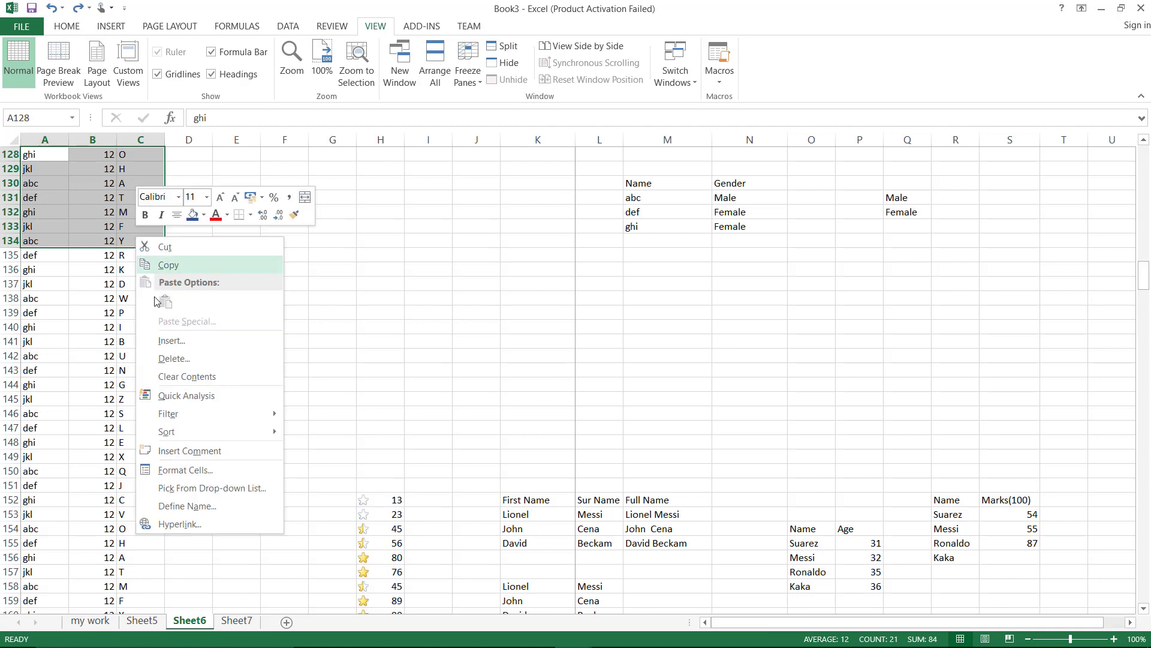
{"action": "left_click", "coordinate": [175, 471]}
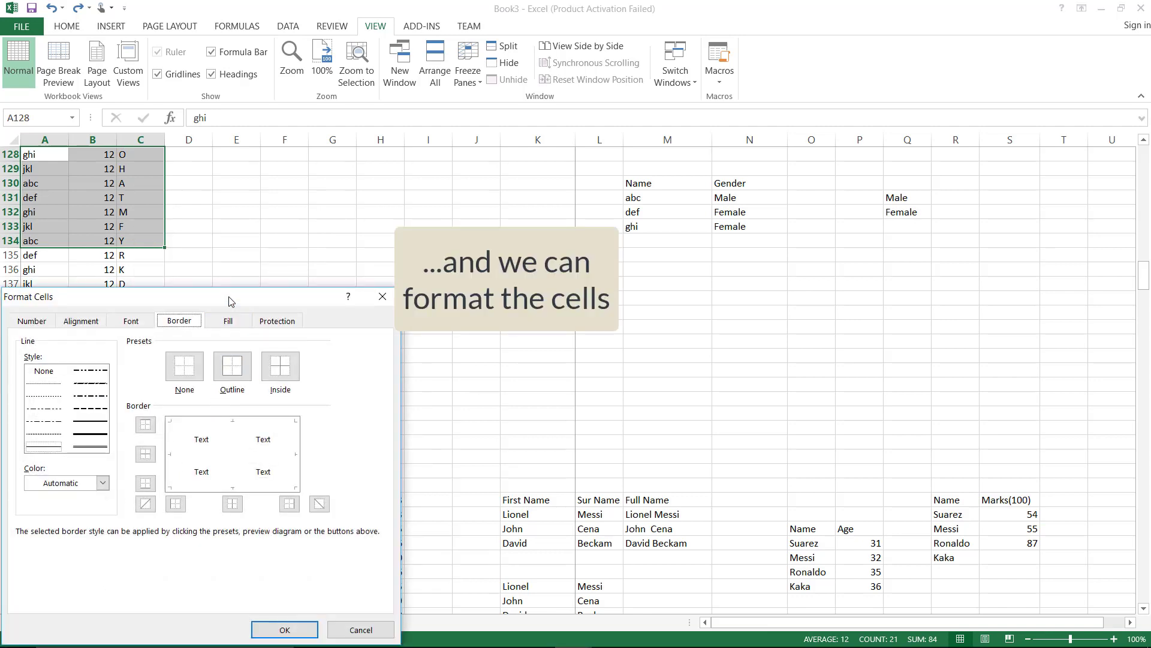
{"action": "left_click_drag", "start_coordinate": [258, 284], "coordinate": [459, 147]}
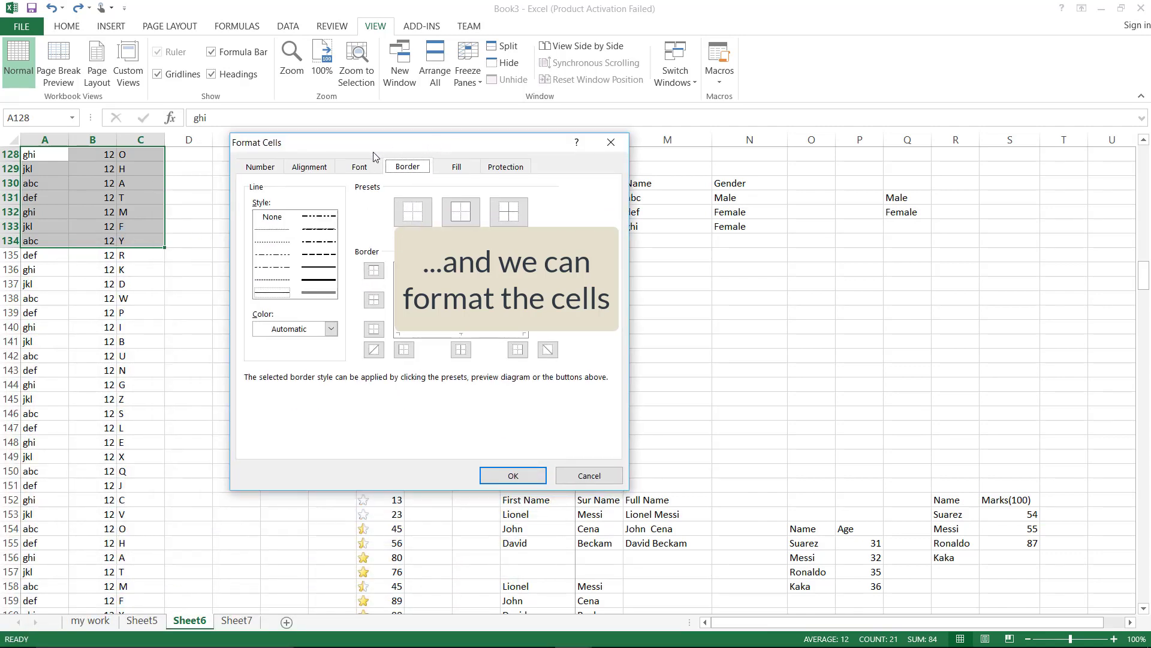
{"action": "left_click", "coordinate": [272, 168]}
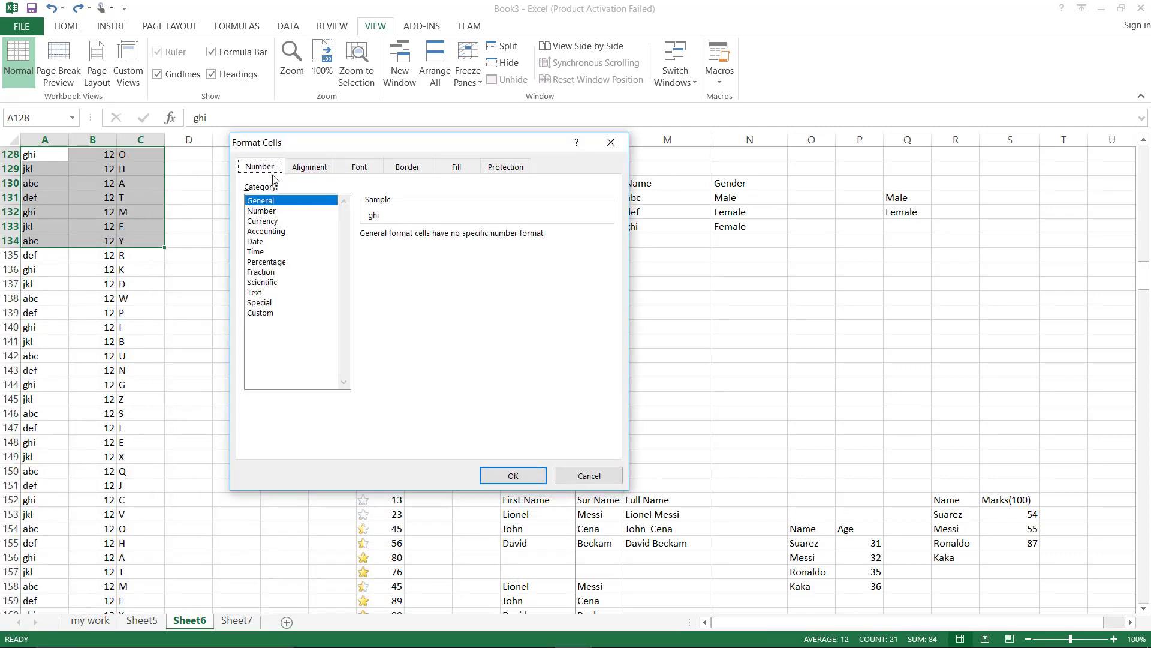
{"action": "left_click", "coordinate": [328, 167]}
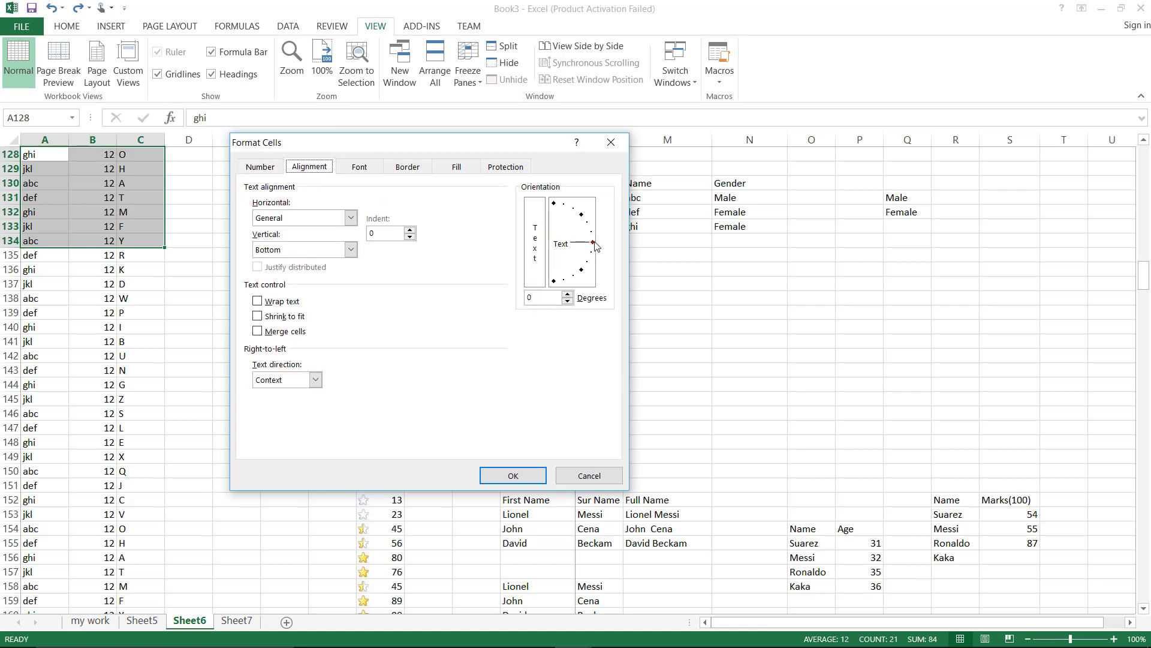
{"action": "mouse_move", "coordinate": [595, 246]}
{"action": "left_mouse_down"}
{"action": "mouse_move", "coordinate": [564, 216]}
{"action": "mouse_move", "coordinate": [558, 225]}
{"action": "mouse_move", "coordinate": [592, 247]}
{"action": "left_mouse_up"}
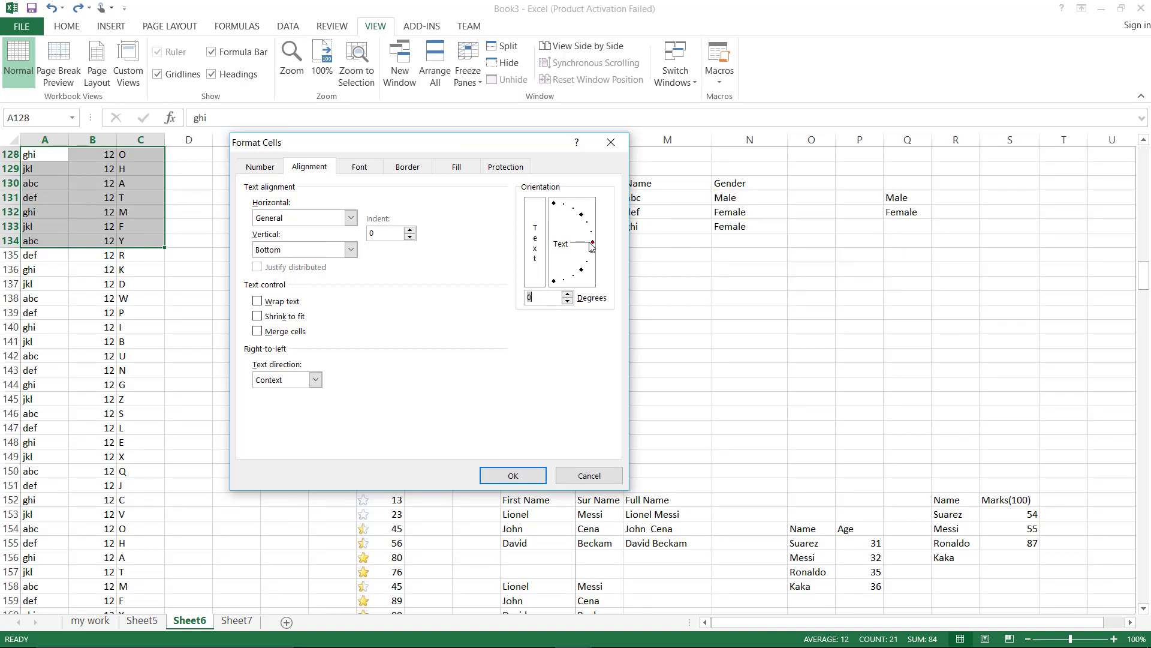
{"action": "left_click", "coordinate": [366, 171]}
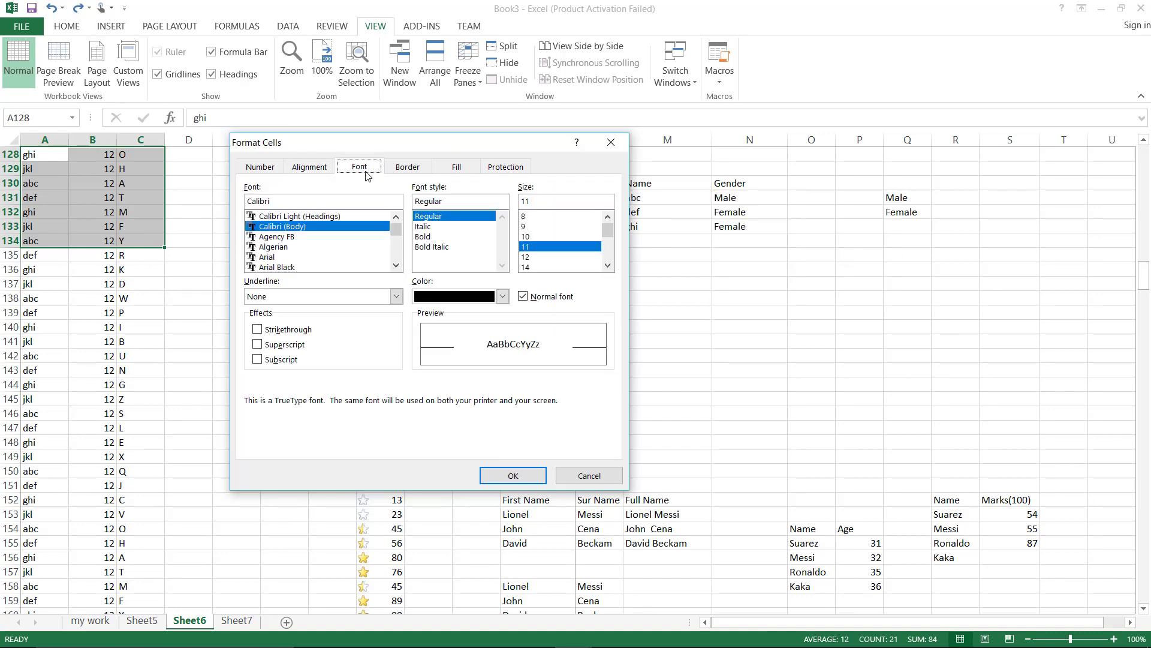
{"action": "left_click", "coordinate": [403, 168]}
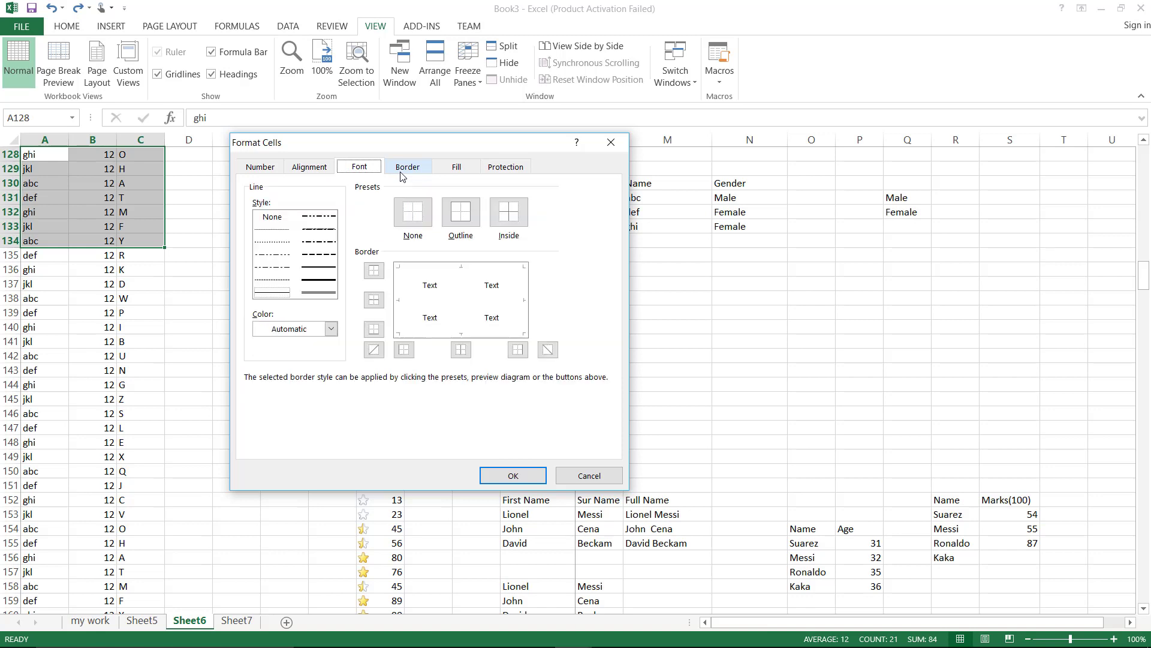
Apply thick dark blue Outline and Inside borders to A128:C134
{"action": "left_click", "coordinate": [312, 281]}
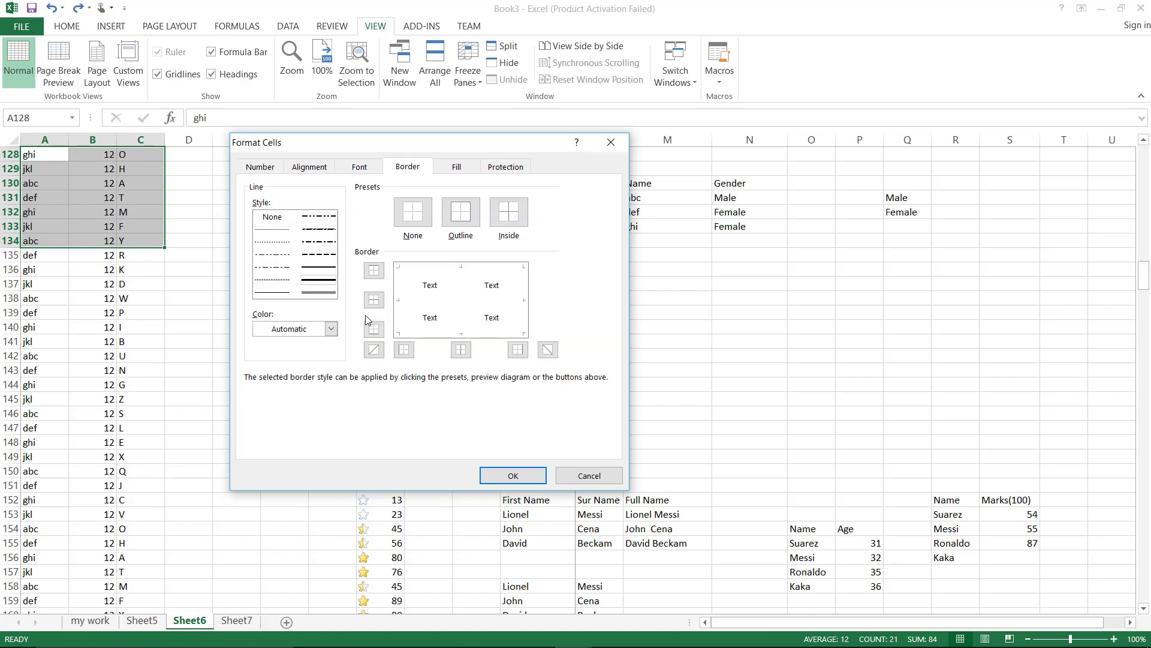
{"action": "left_click", "coordinate": [460, 219]}
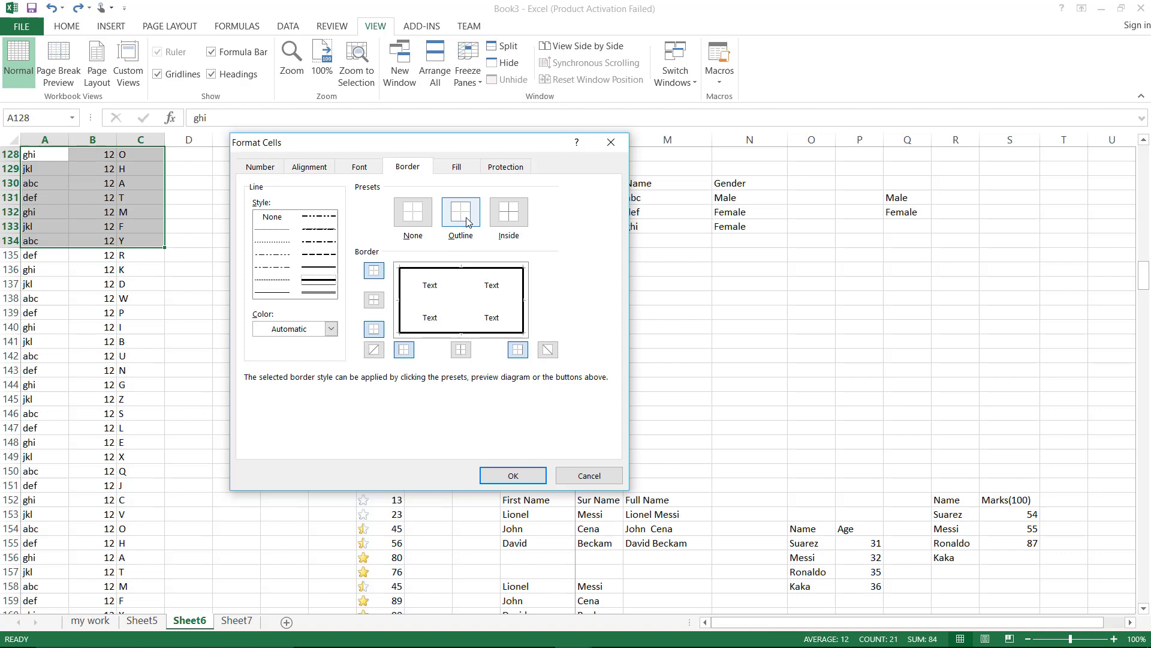
{"action": "left_click", "coordinate": [508, 213]}
{"action": "left_click", "coordinate": [330, 328]}
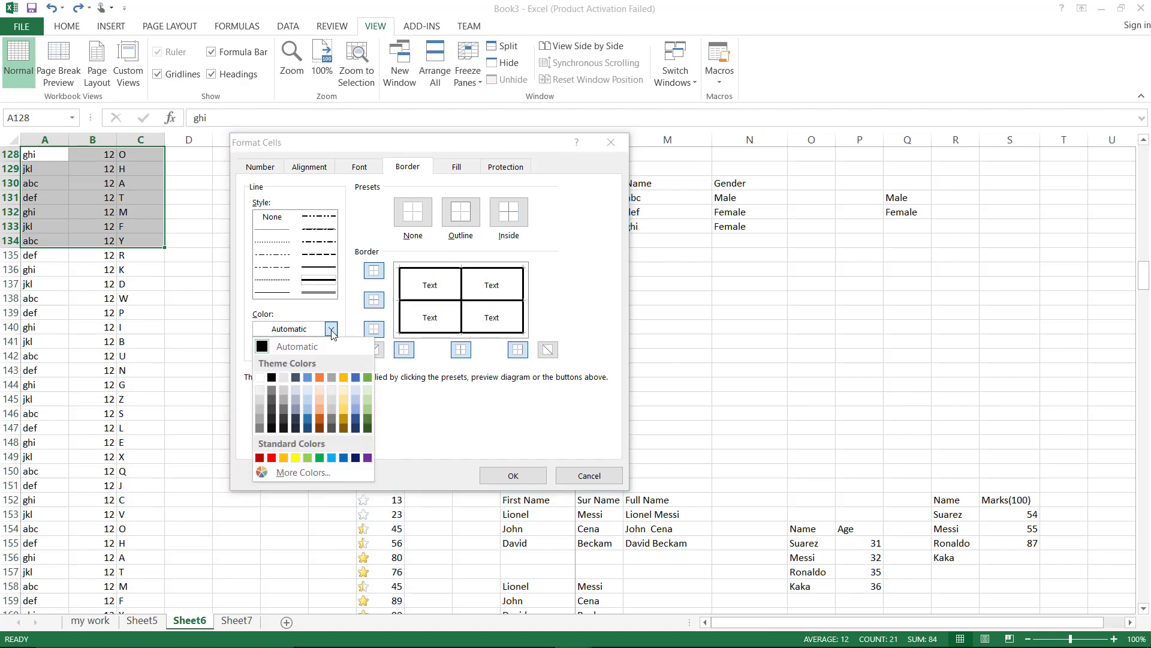
{"action": "left_click", "coordinate": [355, 422]}
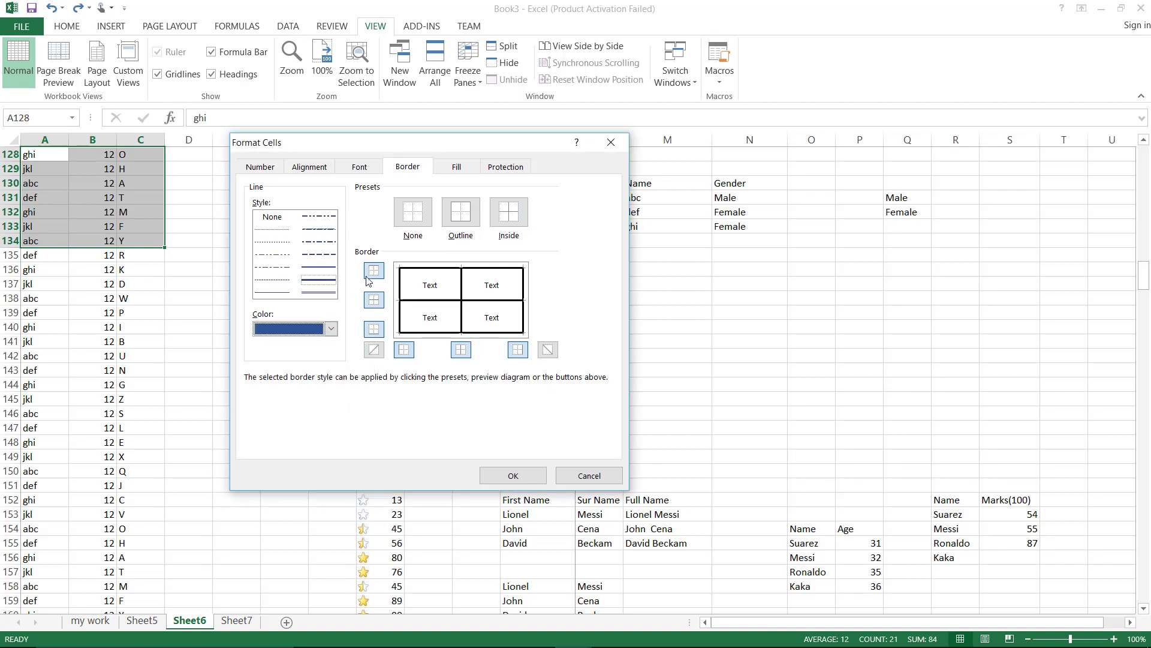
{"action": "left_click", "coordinate": [459, 214]}
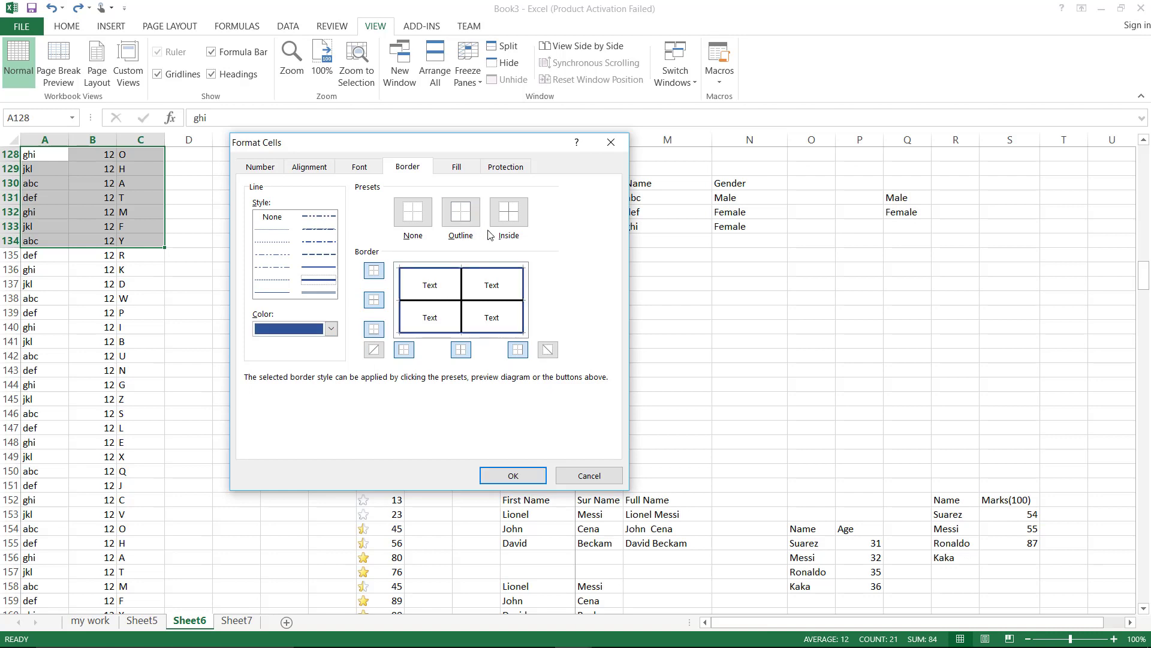
{"action": "left_click", "coordinate": [508, 215]}
Remove the top, middle, bottom and left borders in the preview, then restore them
{"action": "left_click", "coordinate": [428, 274]}
{"action": "left_click", "coordinate": [486, 301]}
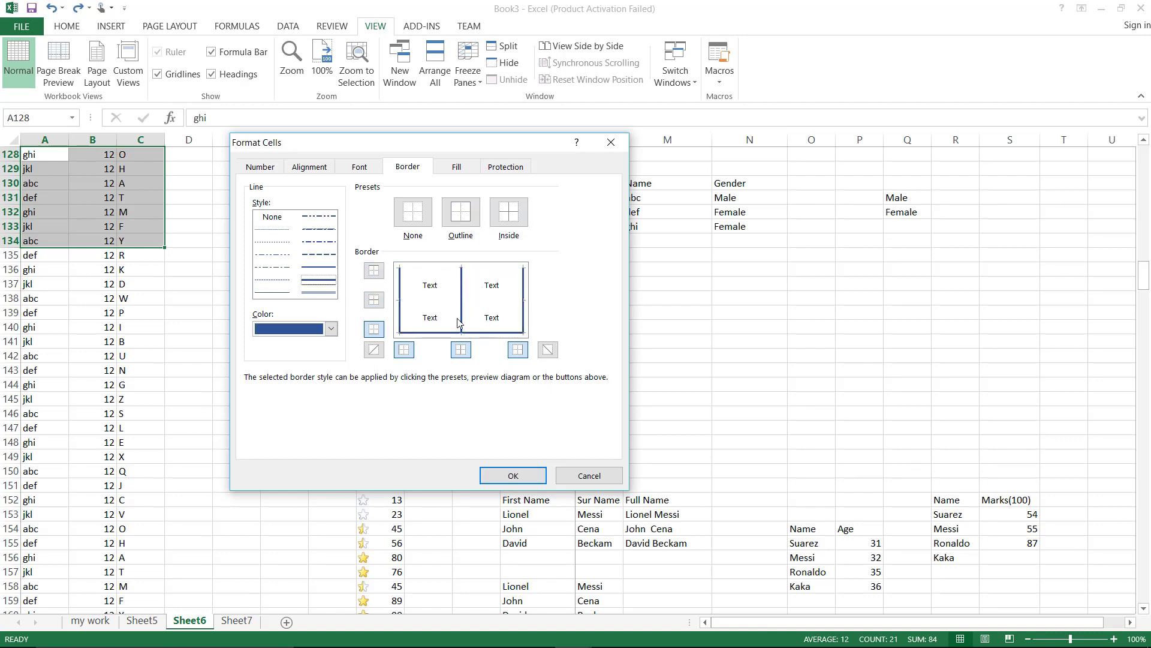
{"action": "left_click", "coordinate": [437, 334]}
{"action": "left_click", "coordinate": [399, 312]}
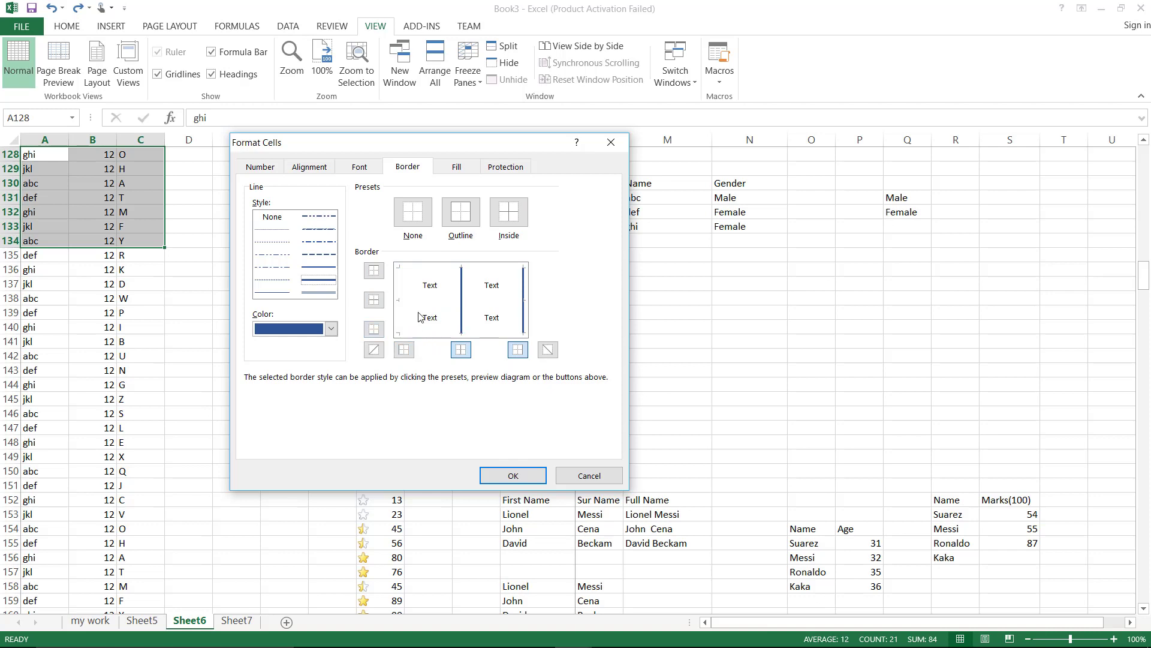
{"action": "left_click", "coordinate": [424, 333]}
{"action": "left_click", "coordinate": [405, 324]}
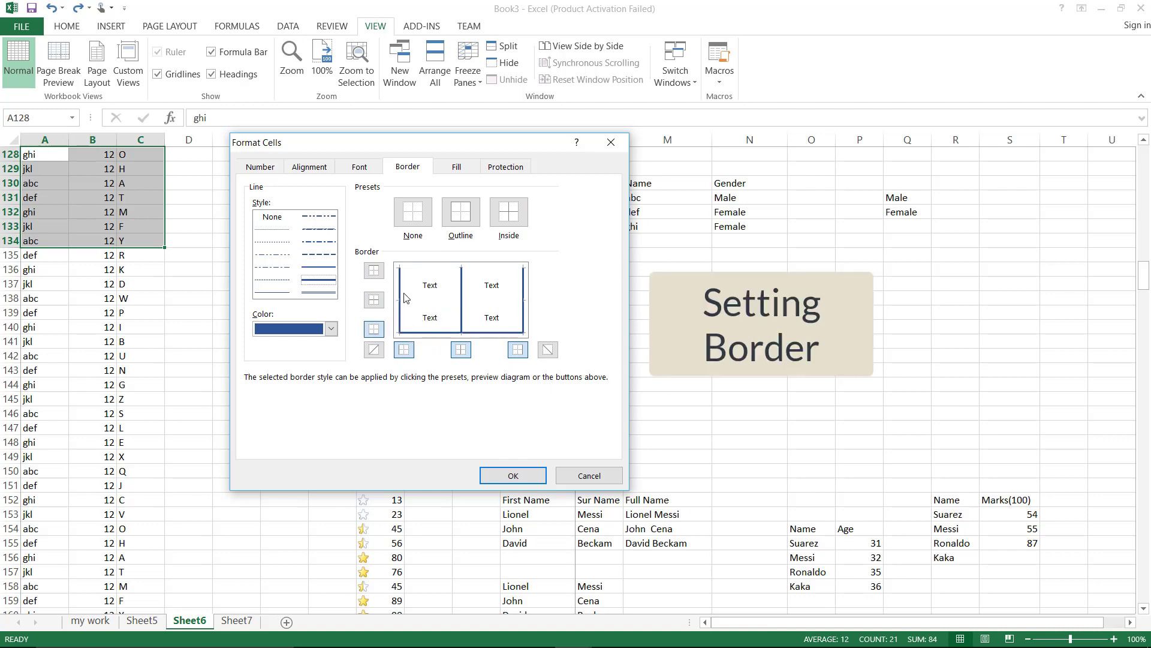
{"action": "left_click", "coordinate": [437, 277]}
{"action": "left_click", "coordinate": [441, 301]}
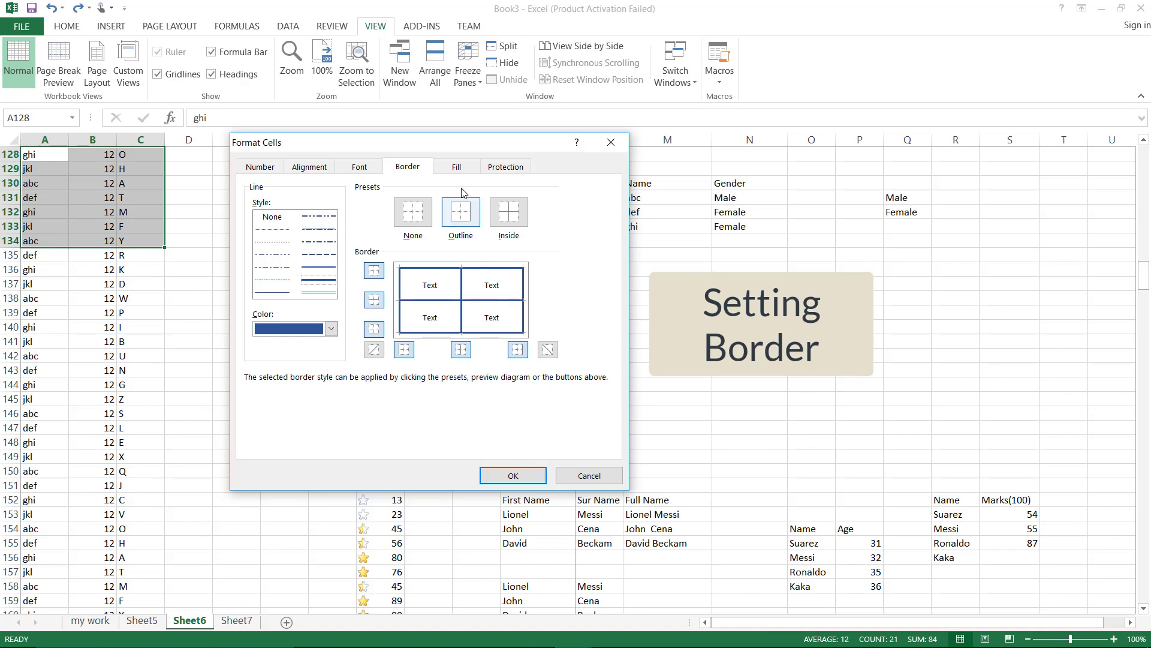
Give the range a light green fill, confirm the formatting and deselect it
{"action": "left_click", "coordinate": [459, 169]}
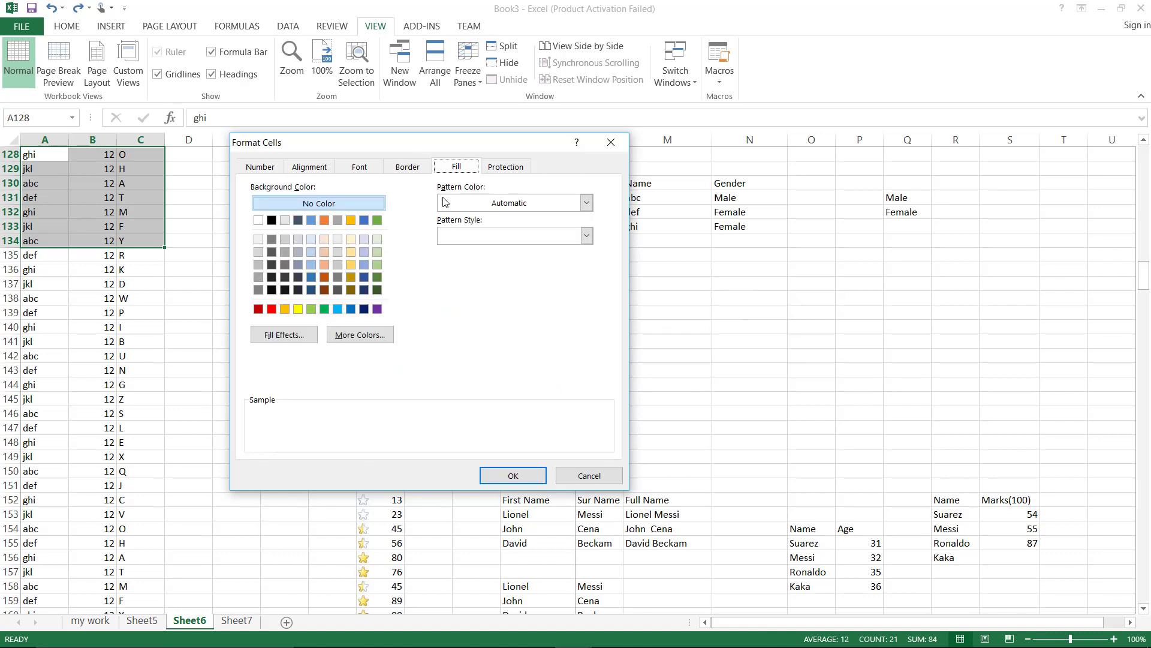
{"action": "left_click", "coordinate": [376, 239]}
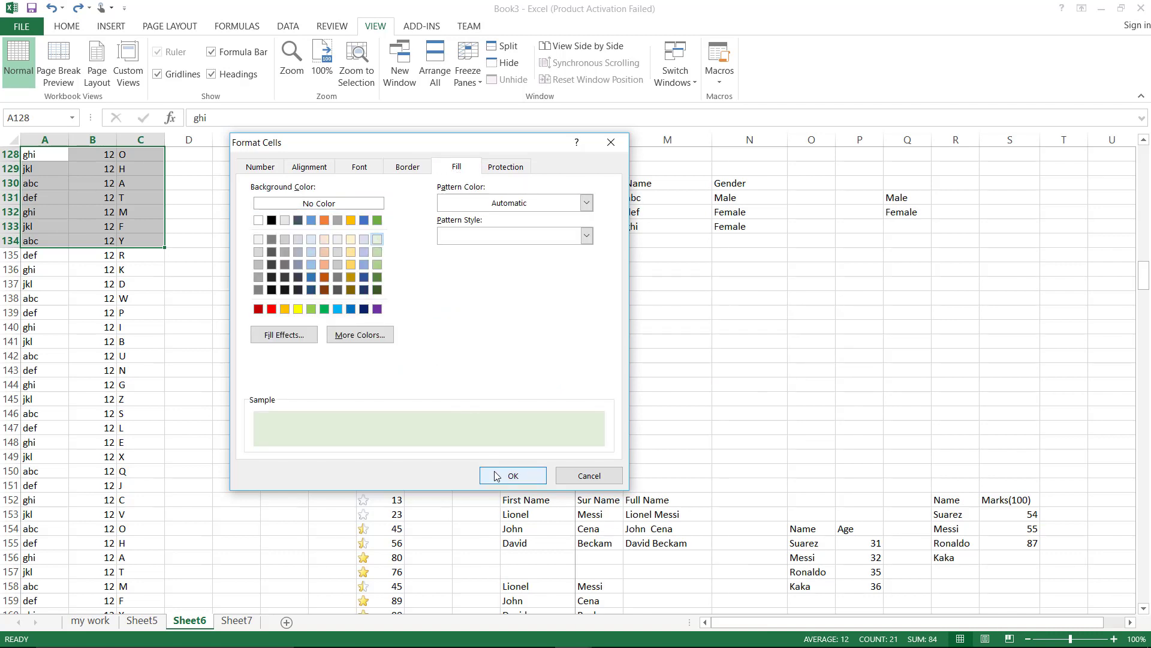
{"action": "left_click", "coordinate": [513, 476]}
{"action": "left_click", "coordinate": [198, 279]}
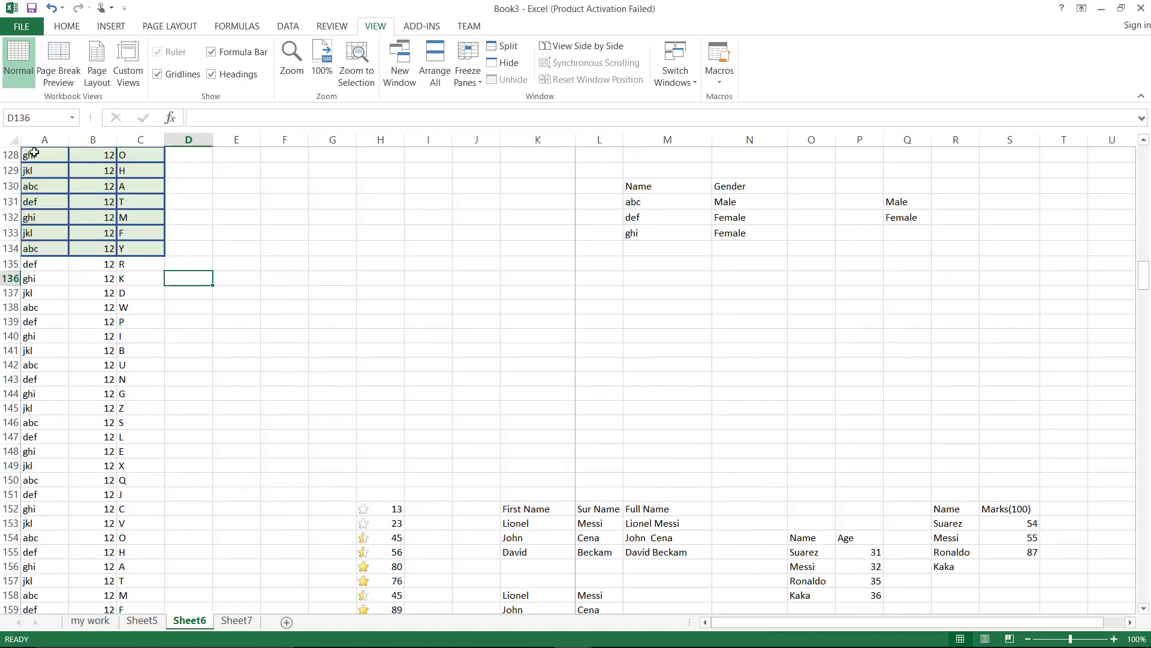